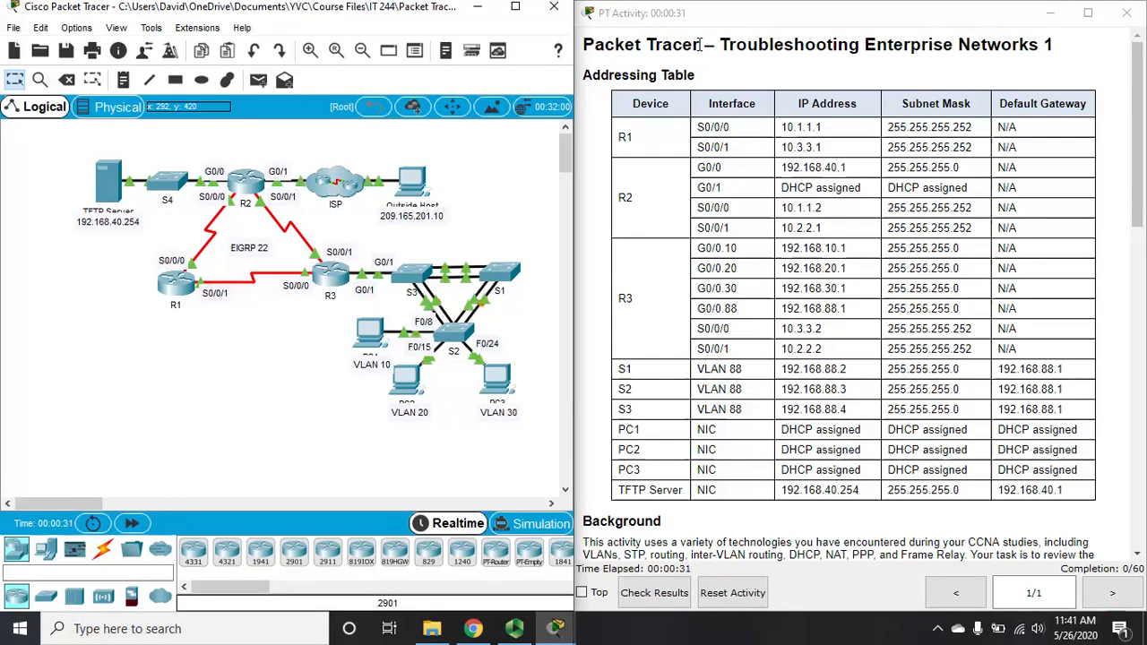
Step: Highlight the activity title, then scroll through the activity instructions
drag(720, 44, 1054, 47)
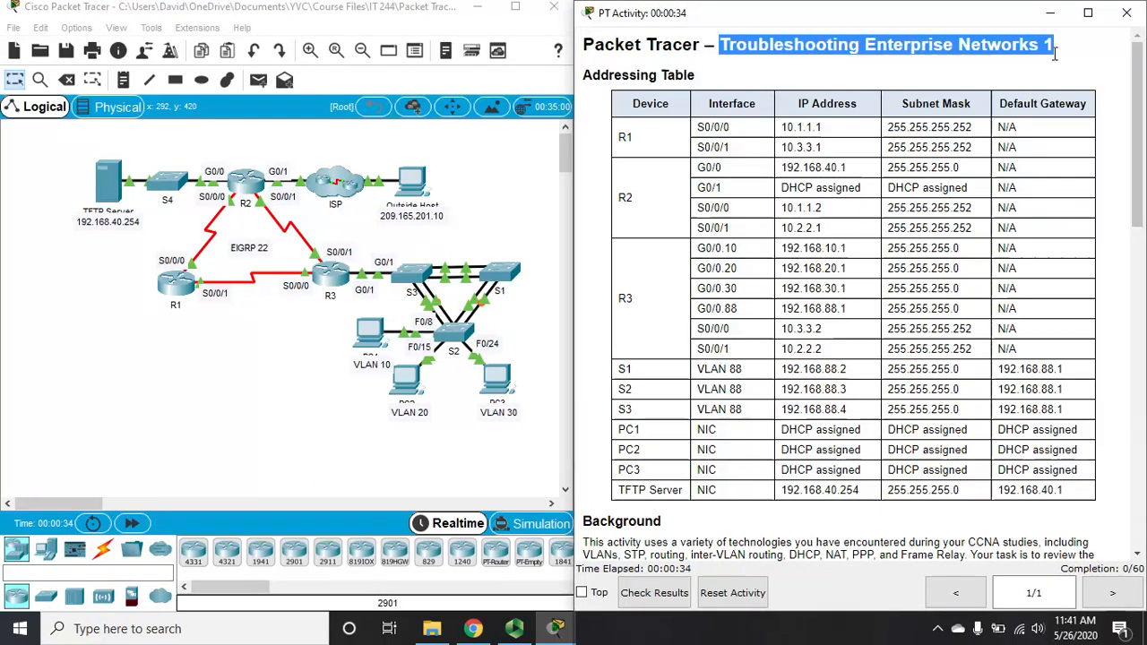
click(988, 65)
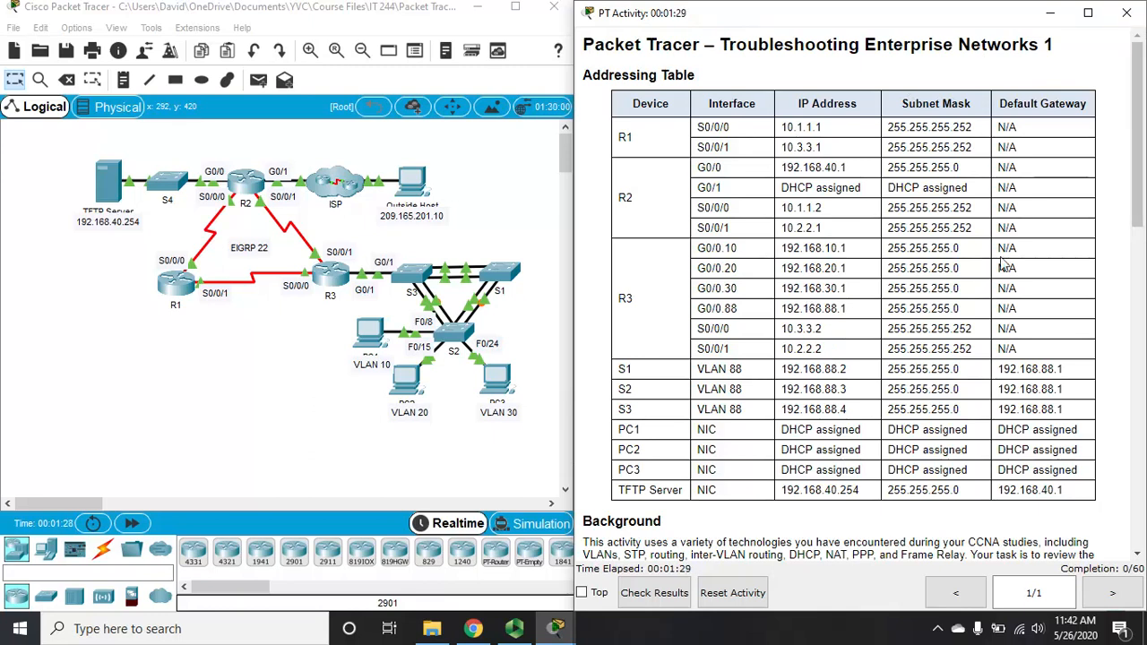
drag(1141, 125, 1144, 312)
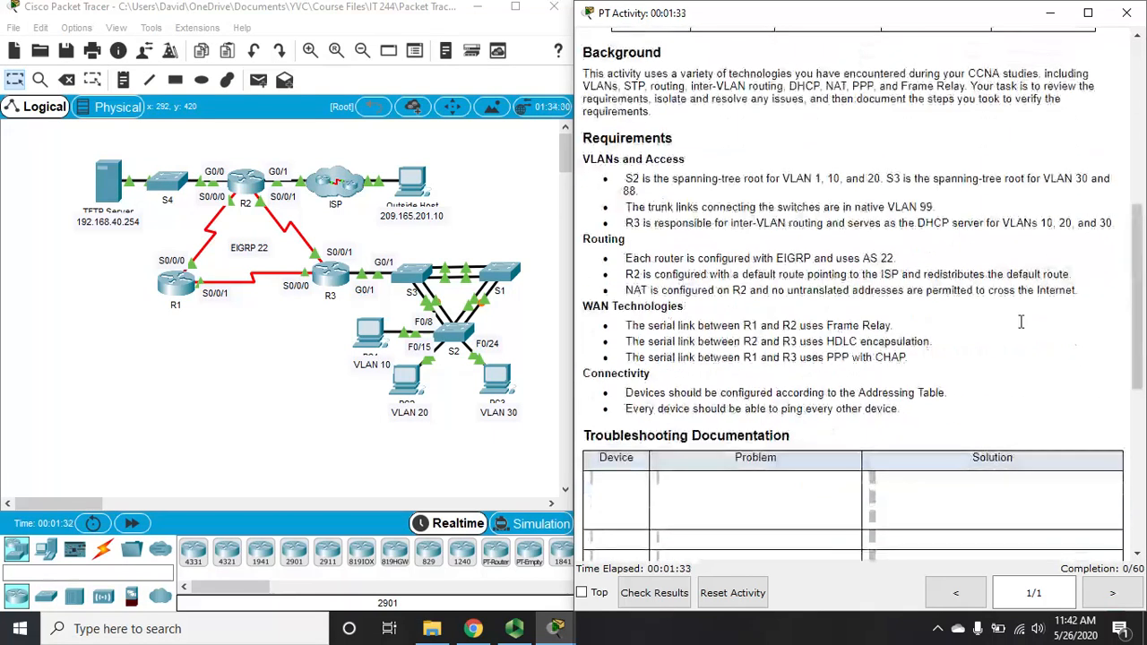
drag(1136, 271, 1139, 104)
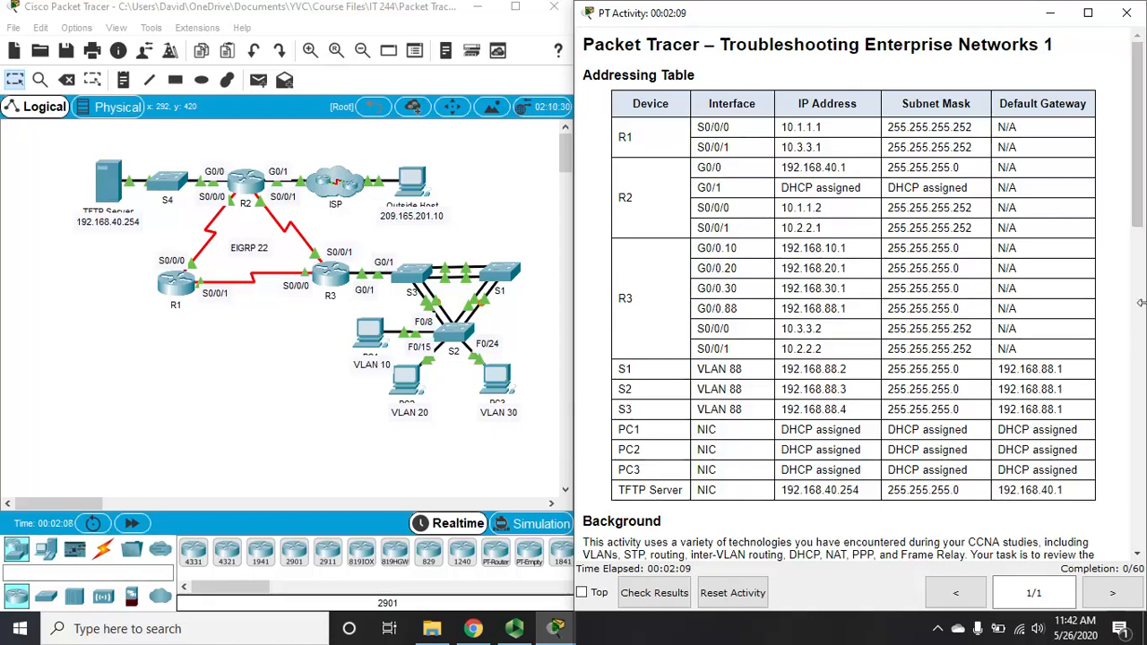
drag(1136, 167, 1142, 103)
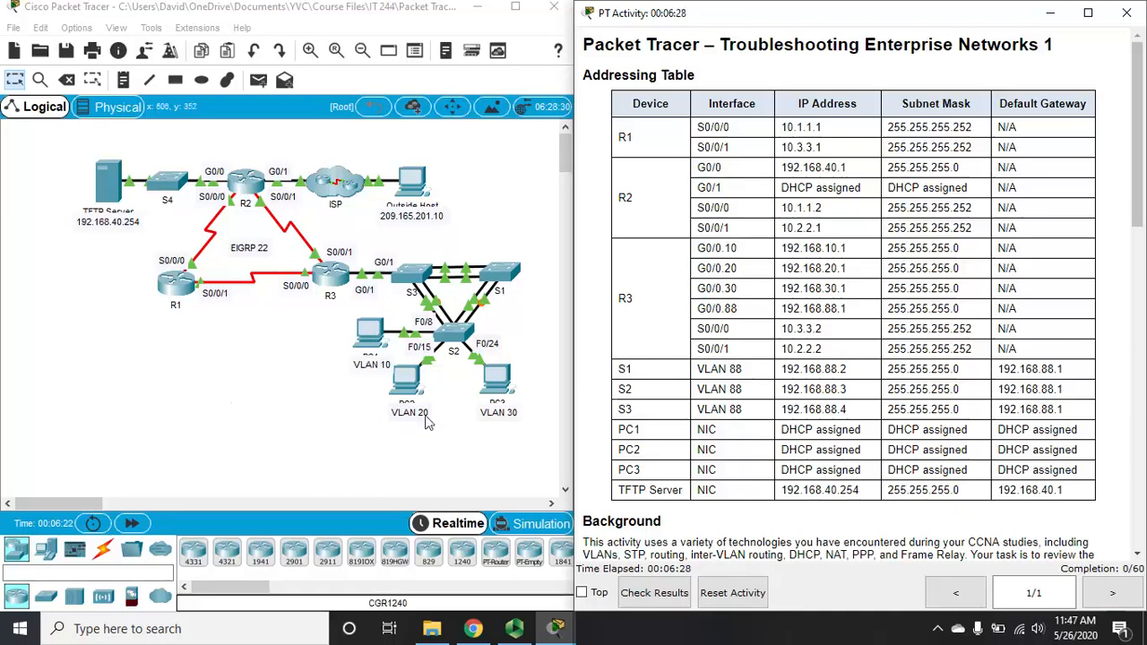
Step: Run ipconfig in PC1's full-screen Command Prompt, revealing autoconfigured address 169.254.66.198
click(371, 344)
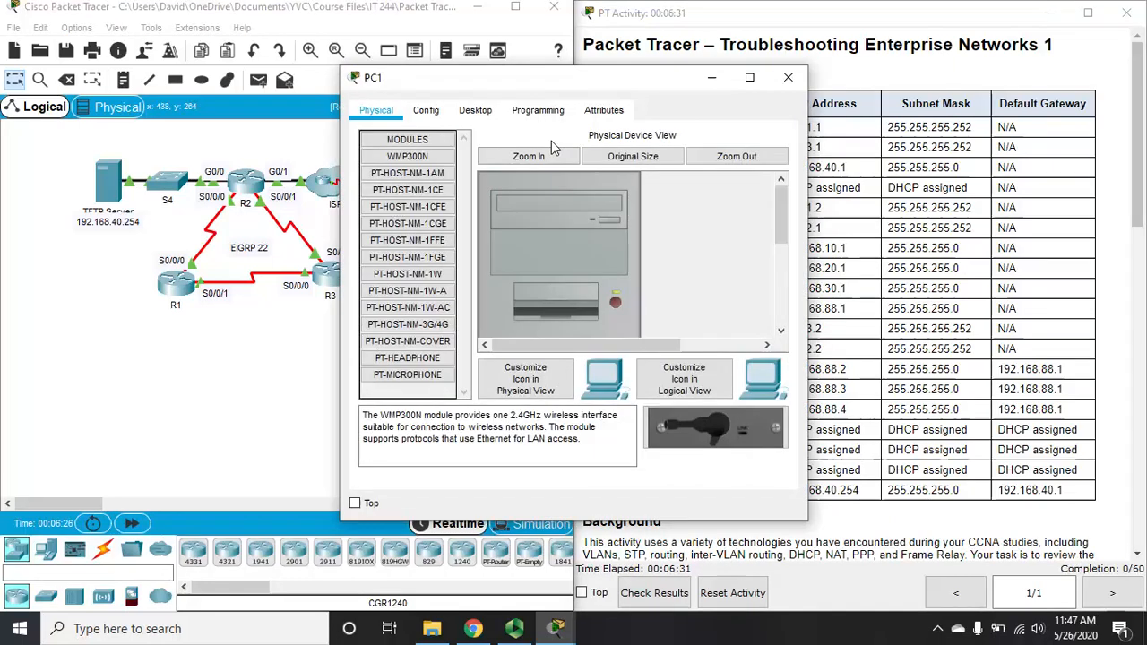
click(475, 121)
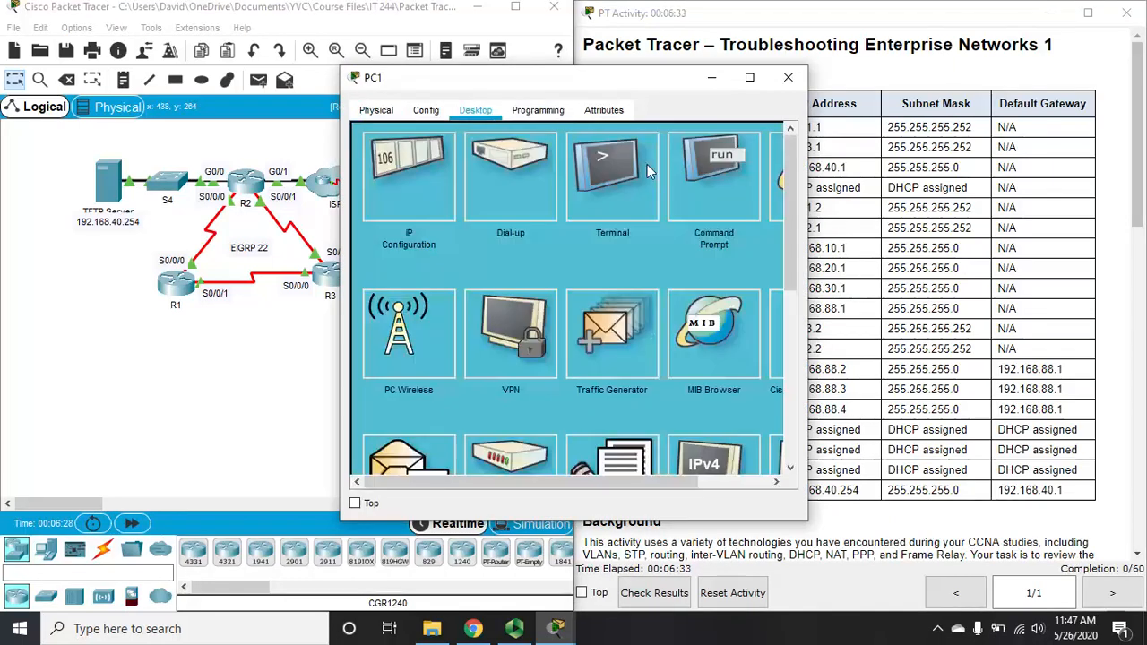
click(707, 163)
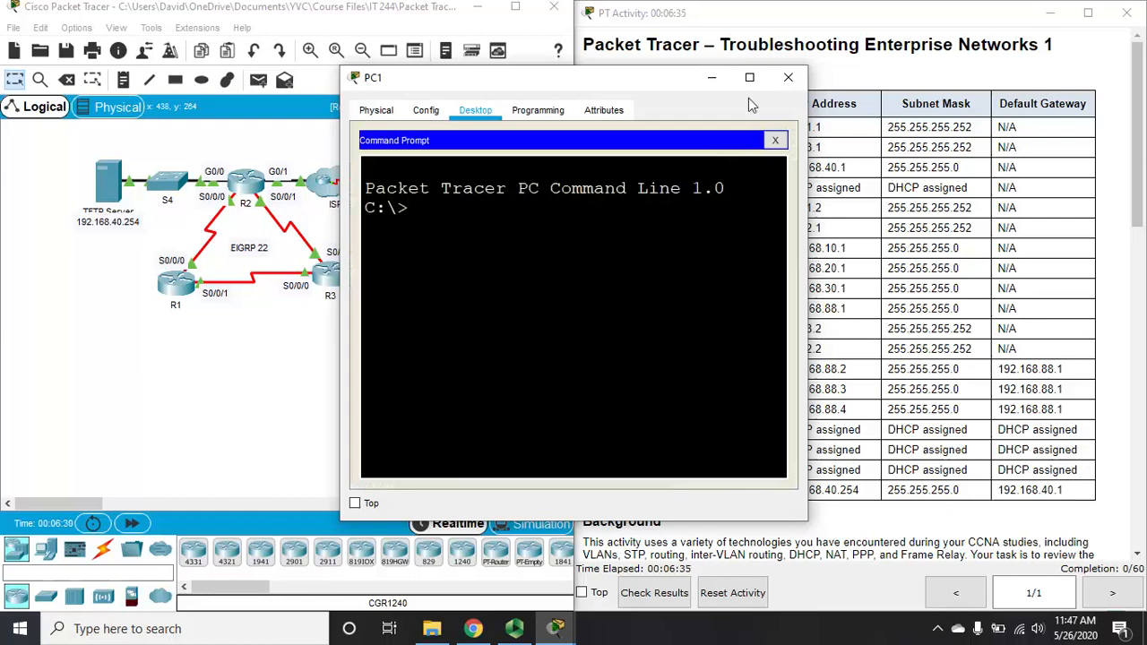
click(751, 80)
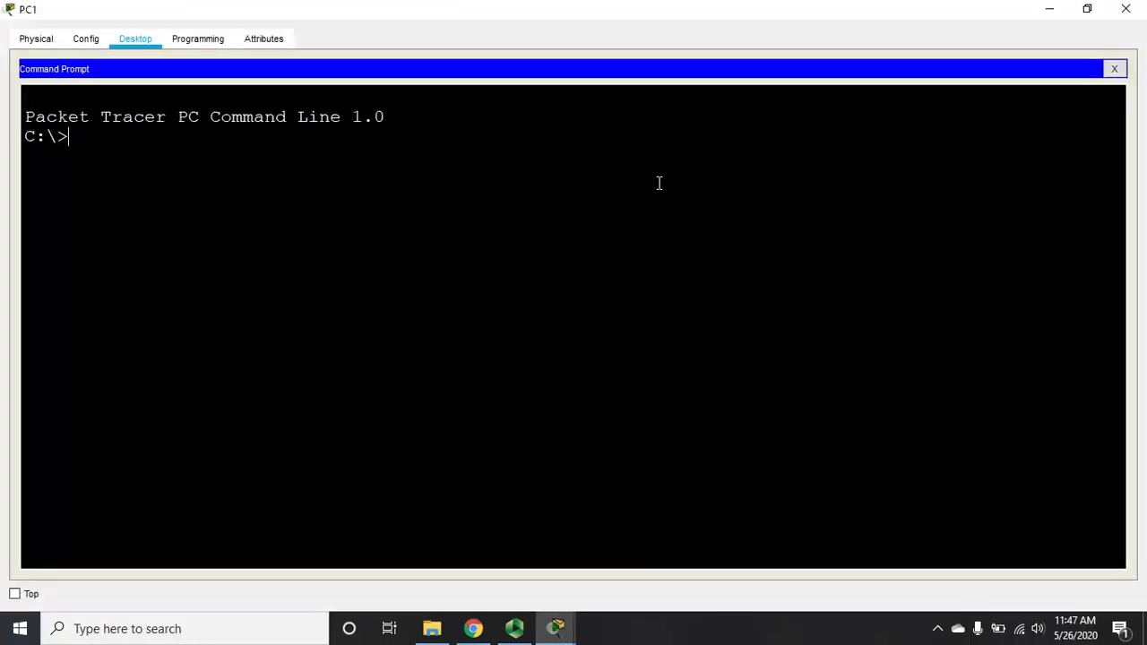
text(ipconfig)
key(Return)
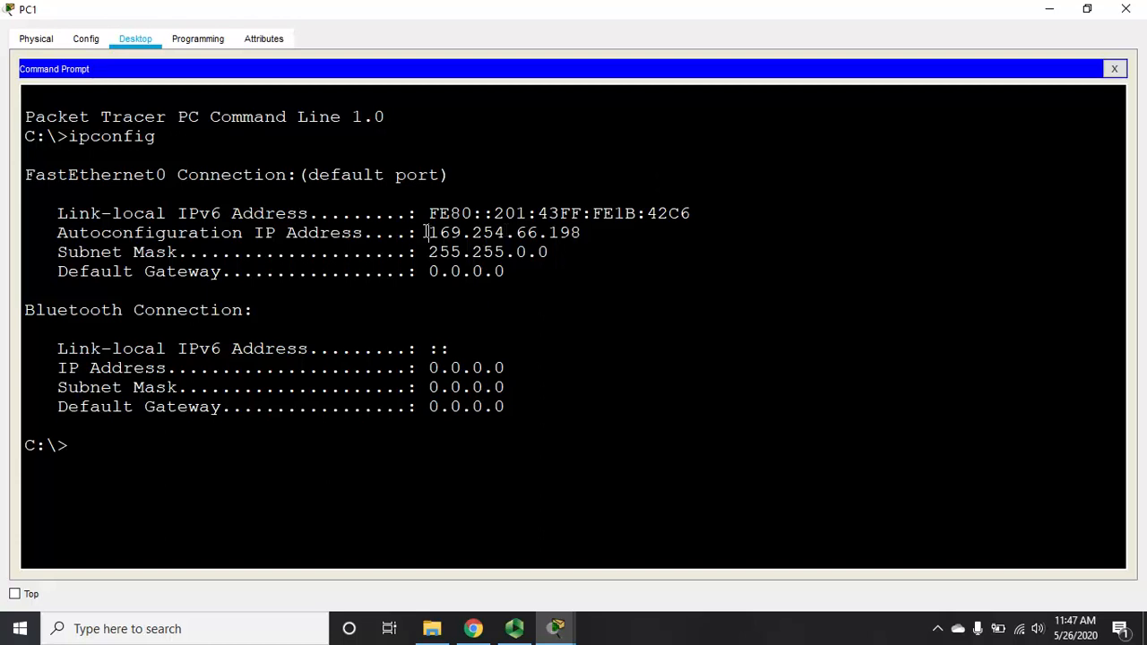
drag(428, 232, 596, 231)
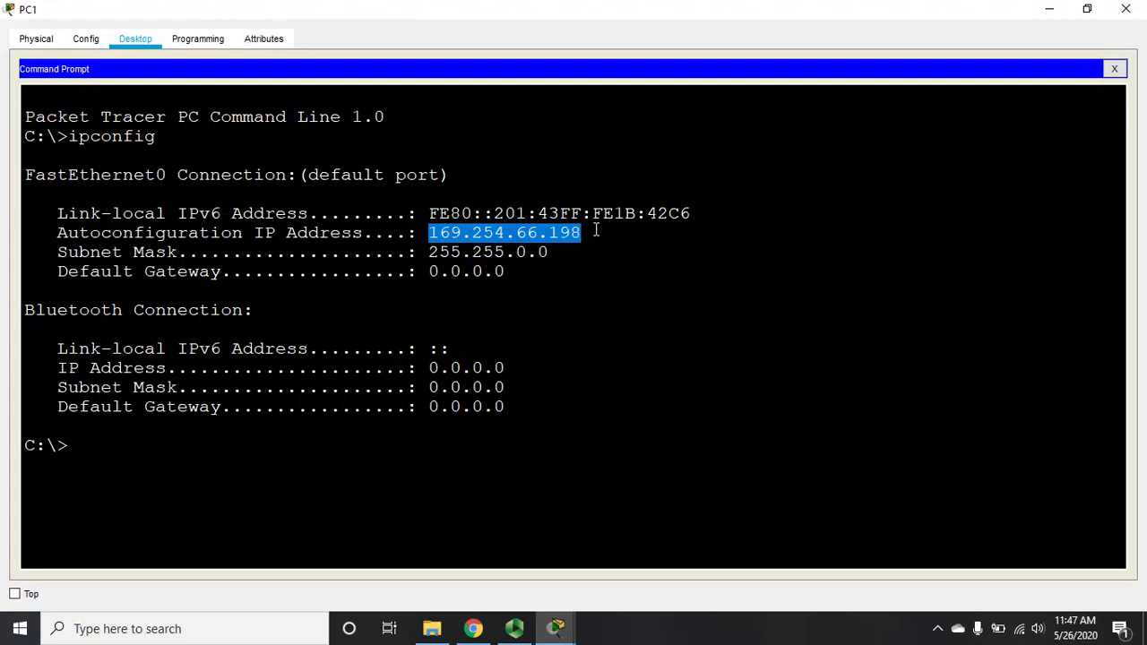
Step: Run ipconfig /renew on PC1, which returns 'DHCP request failed.'
key(Return)
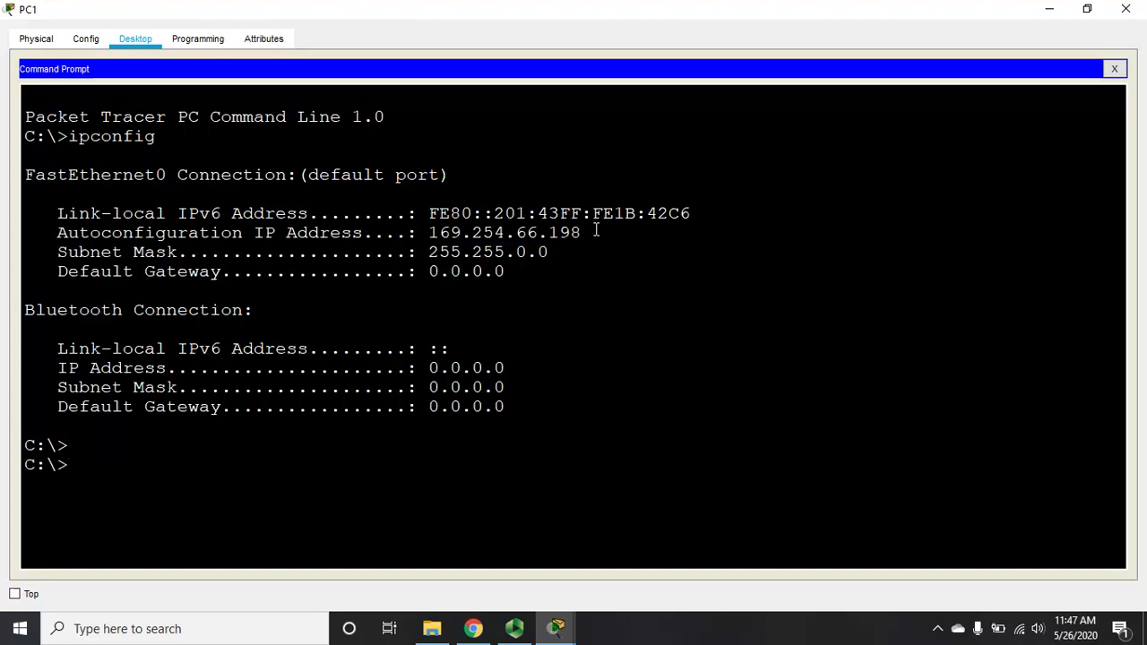
text(ipconfig /r)
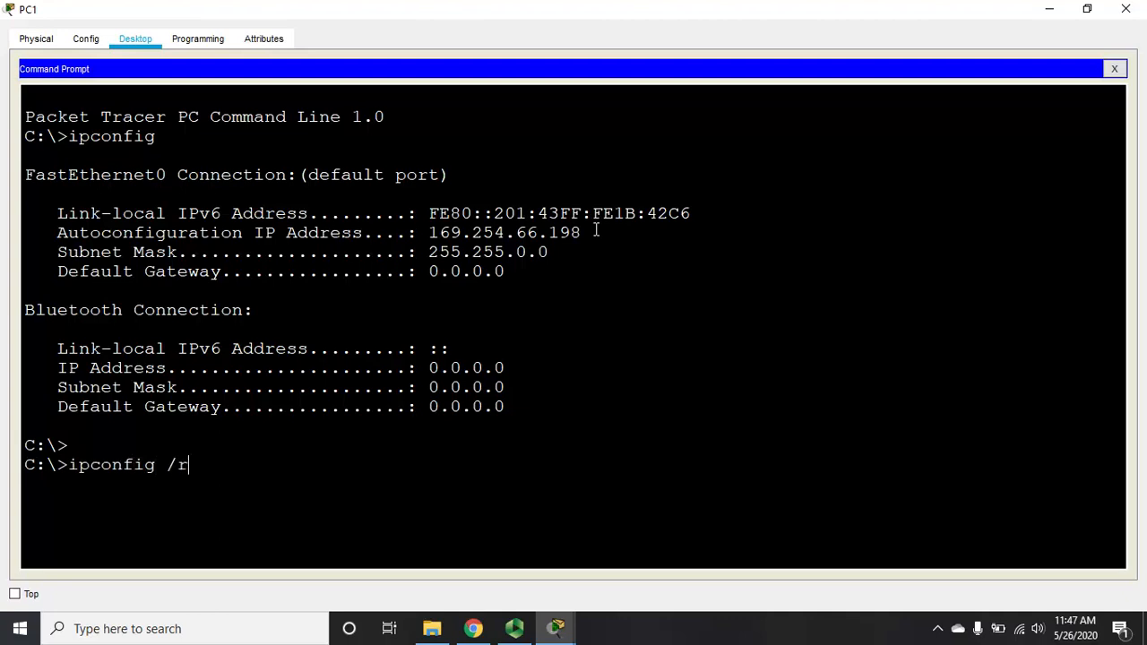
text(enew)
key(Return)
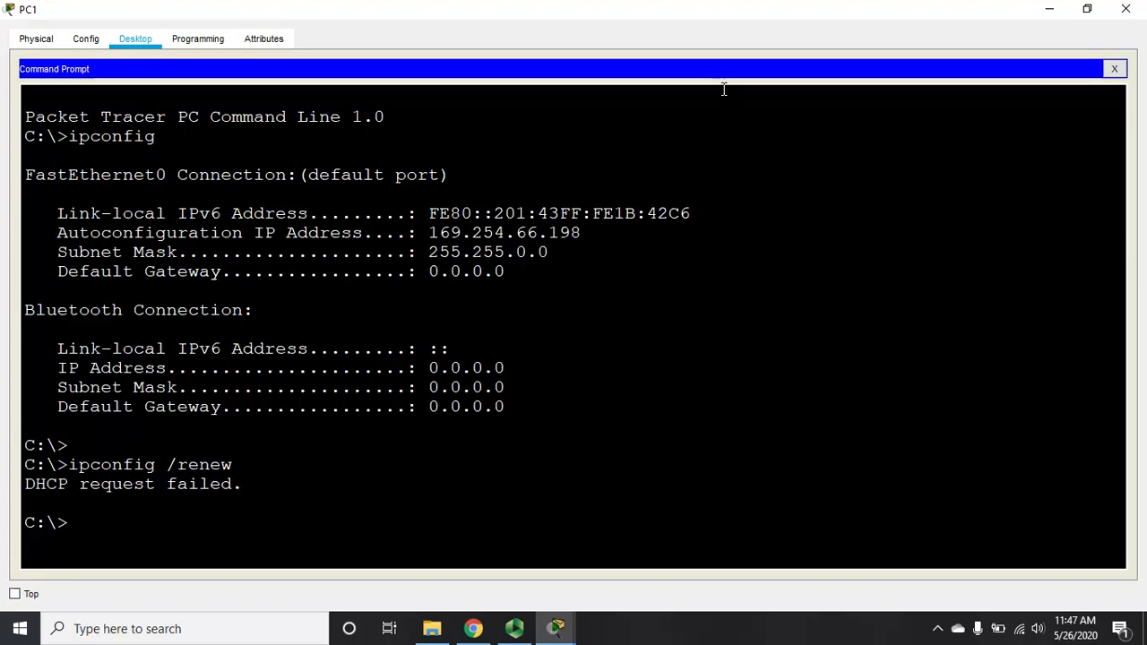
Step: Close PC1 and scroll the activity instructions down to the Requirements section
click(1128, 10)
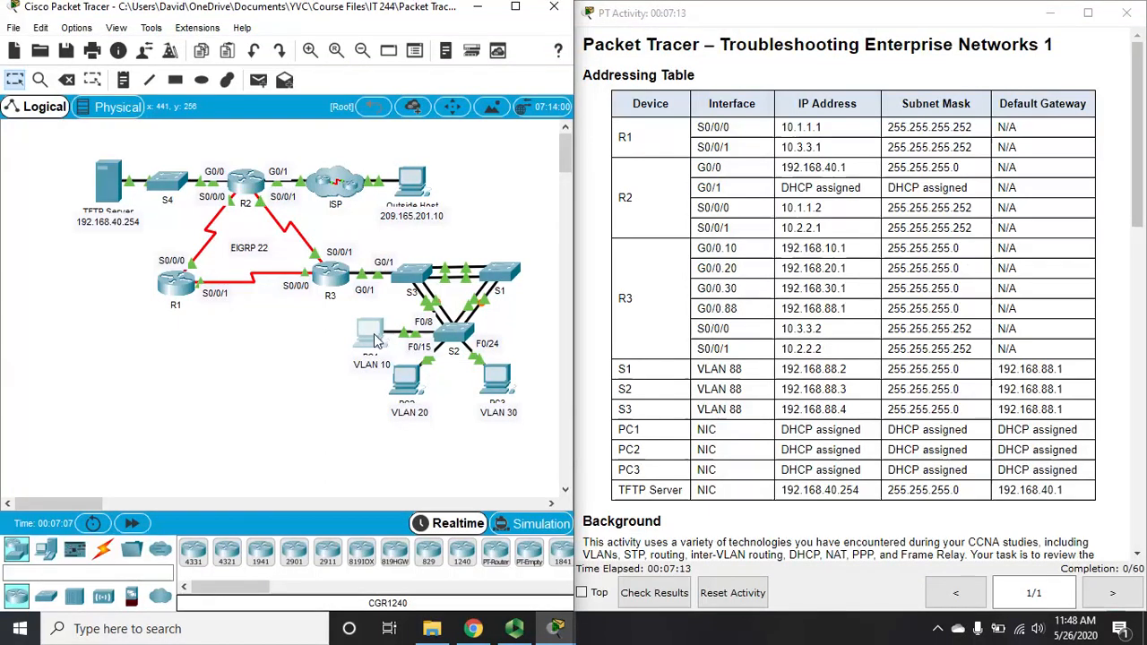
click(1141, 208)
drag(1141, 208, 1139, 339)
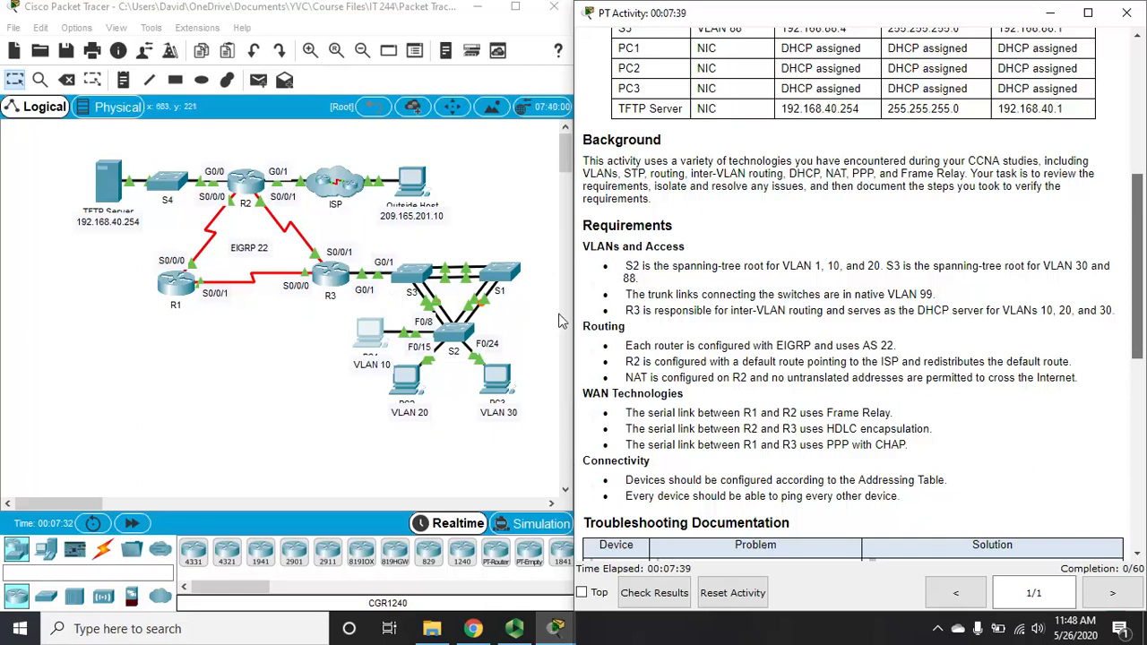
Step: On PC2, run ipconfig (169.254.54.106) and try ipconfig /renew, then close its window
click(407, 384)
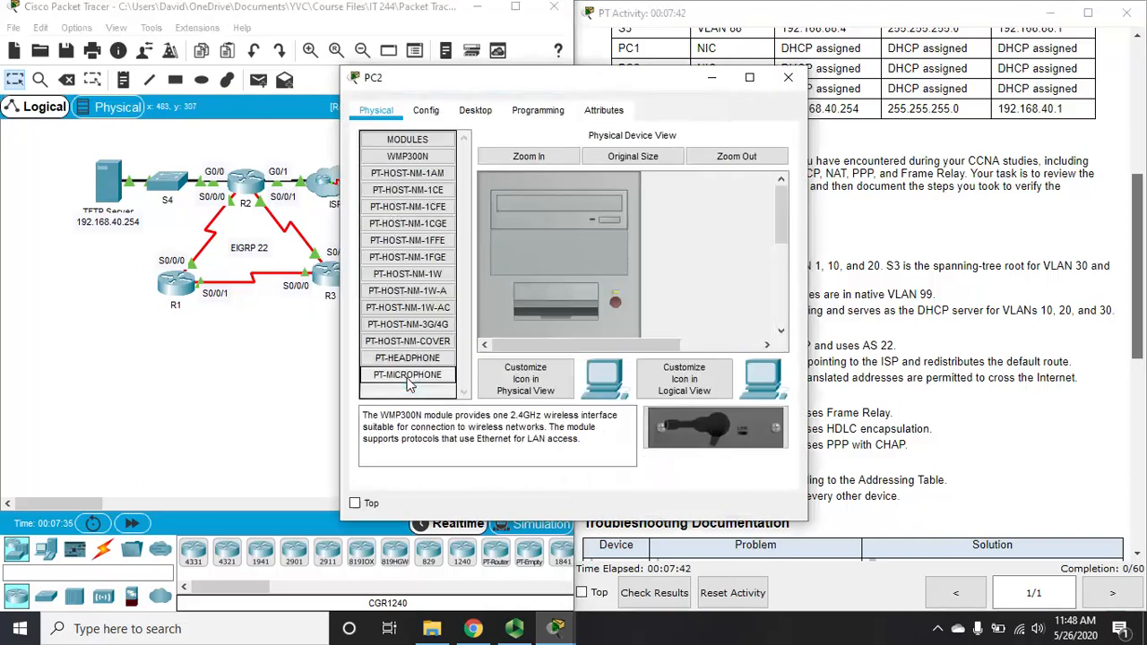
click(749, 81)
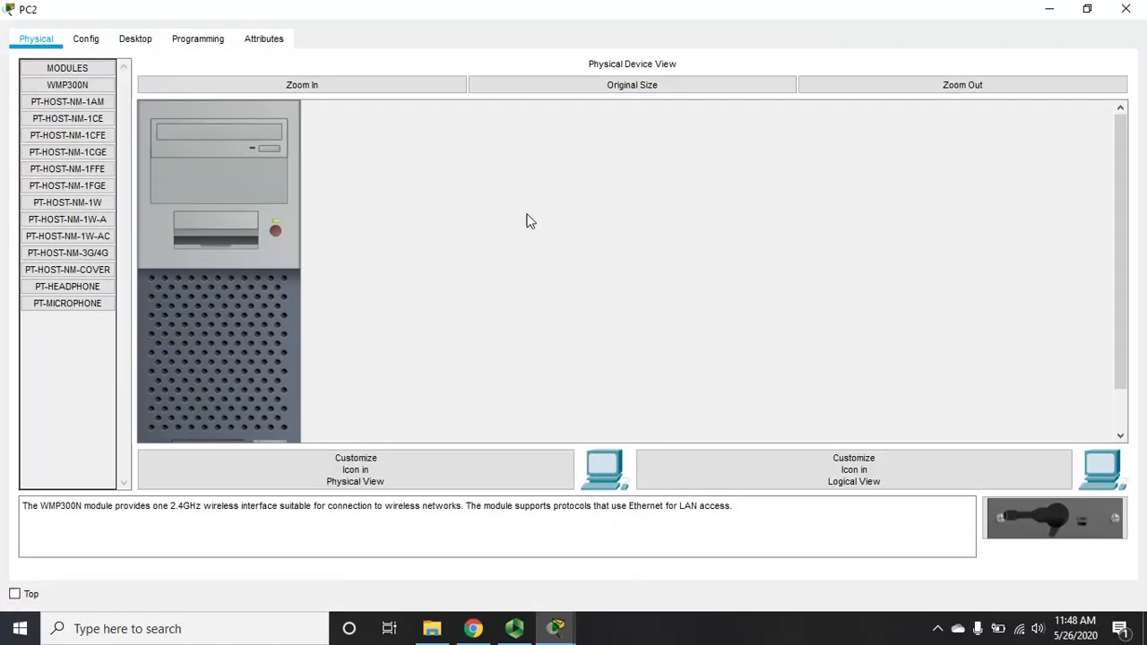
click(134, 41)
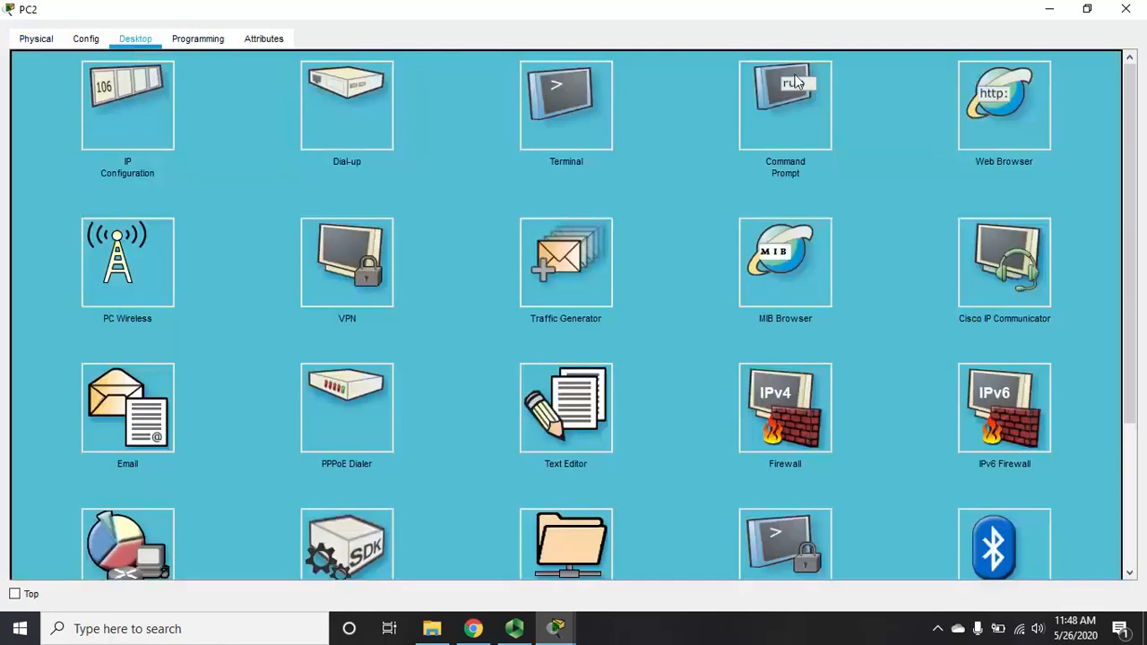
click(797, 118)
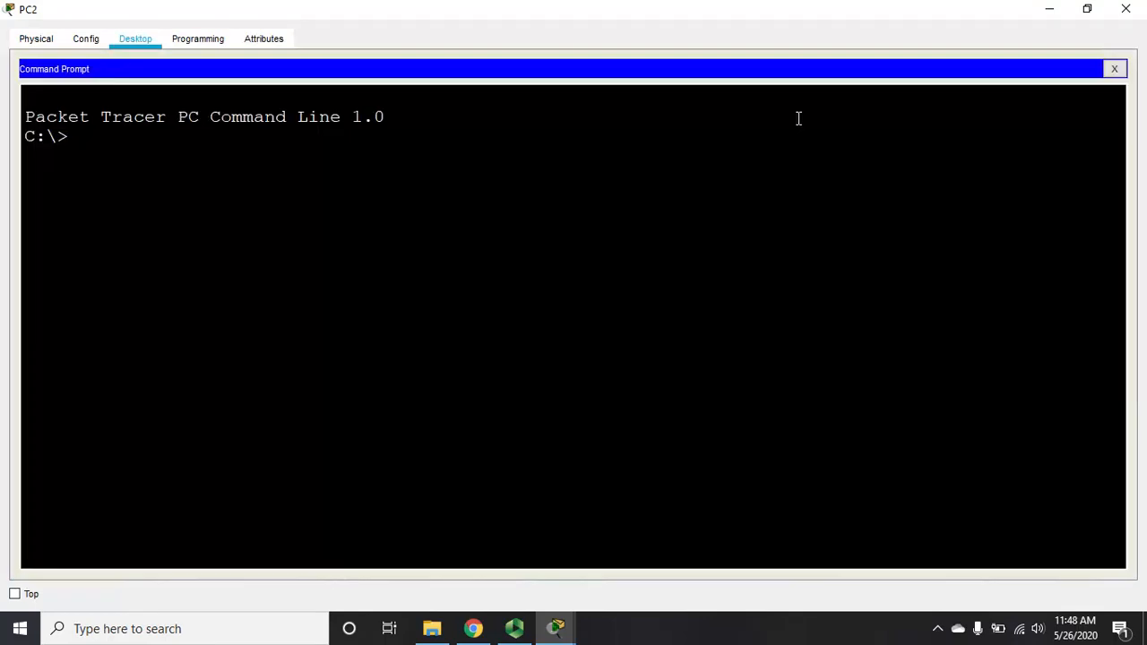
text(ipconfig)
key(Return)
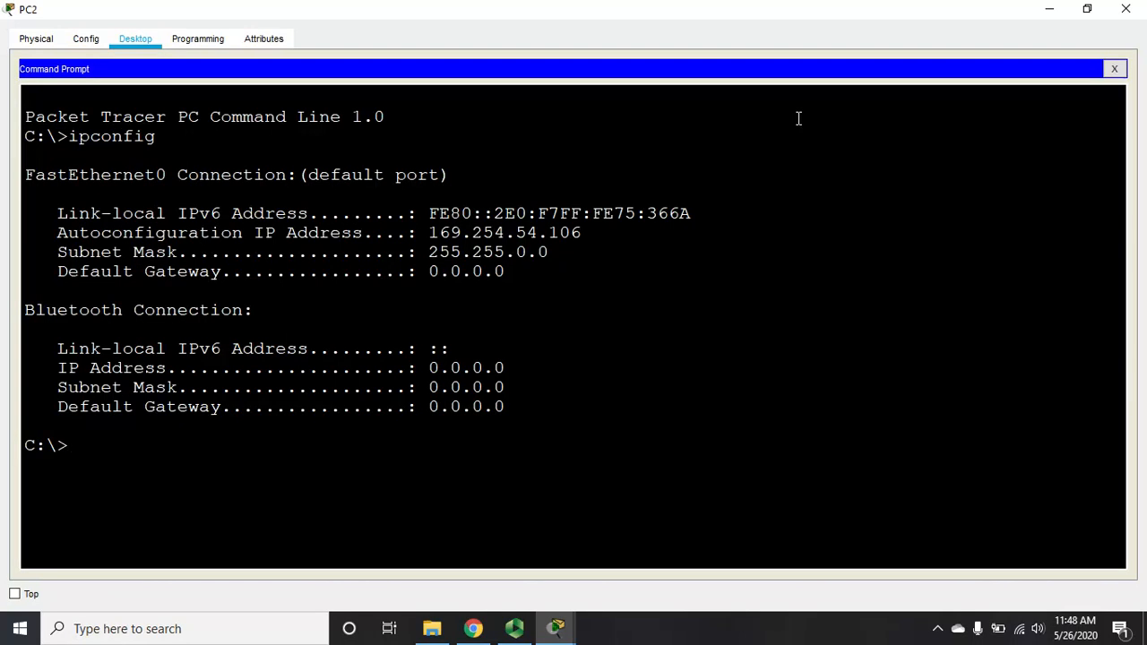
text(ipconfig /rn)
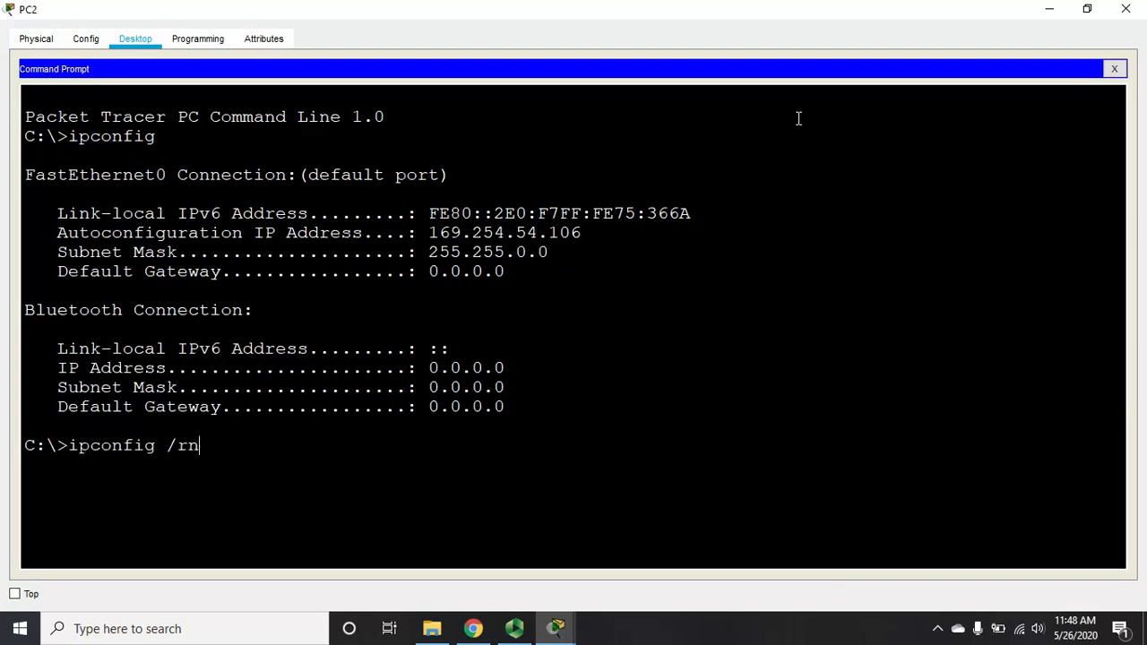
key(BackSpace)
text(enew)
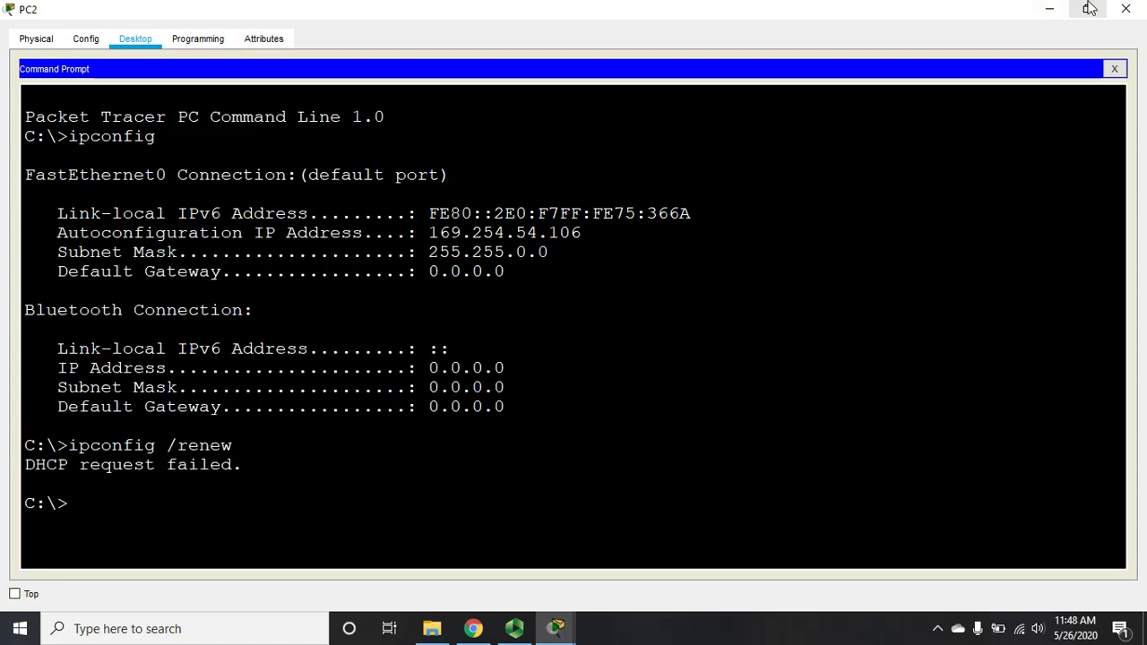
click(1126, 9)
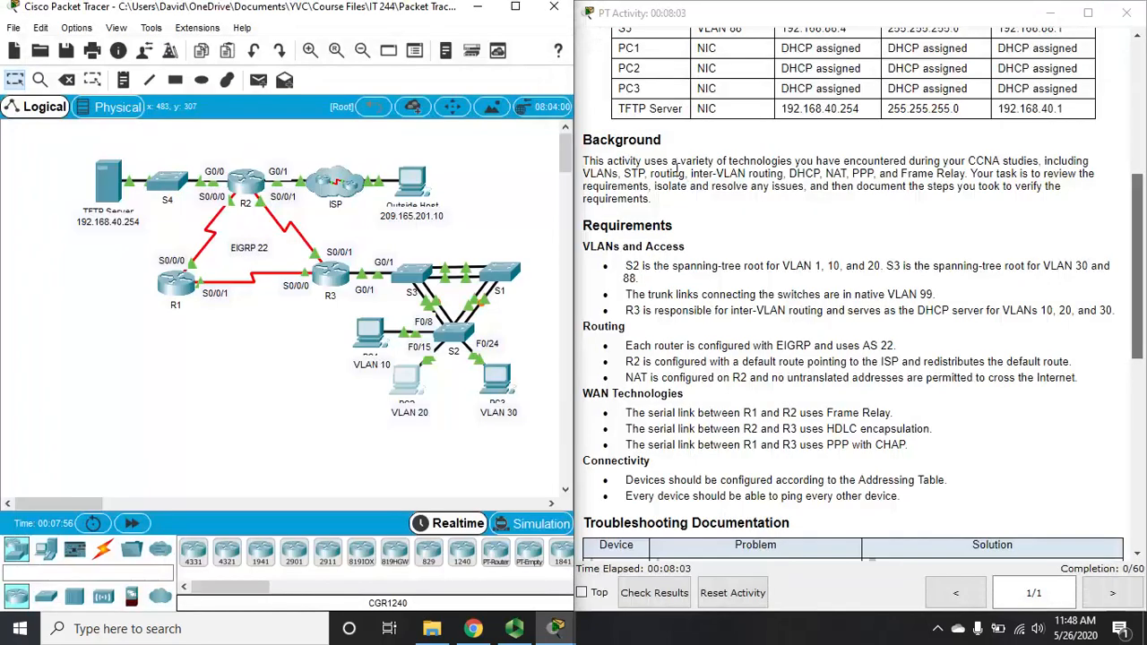
Step: On PC3, run ipconfig (169.254.41.119) and ipconfig /renew, which fails, then close it
click(492, 384)
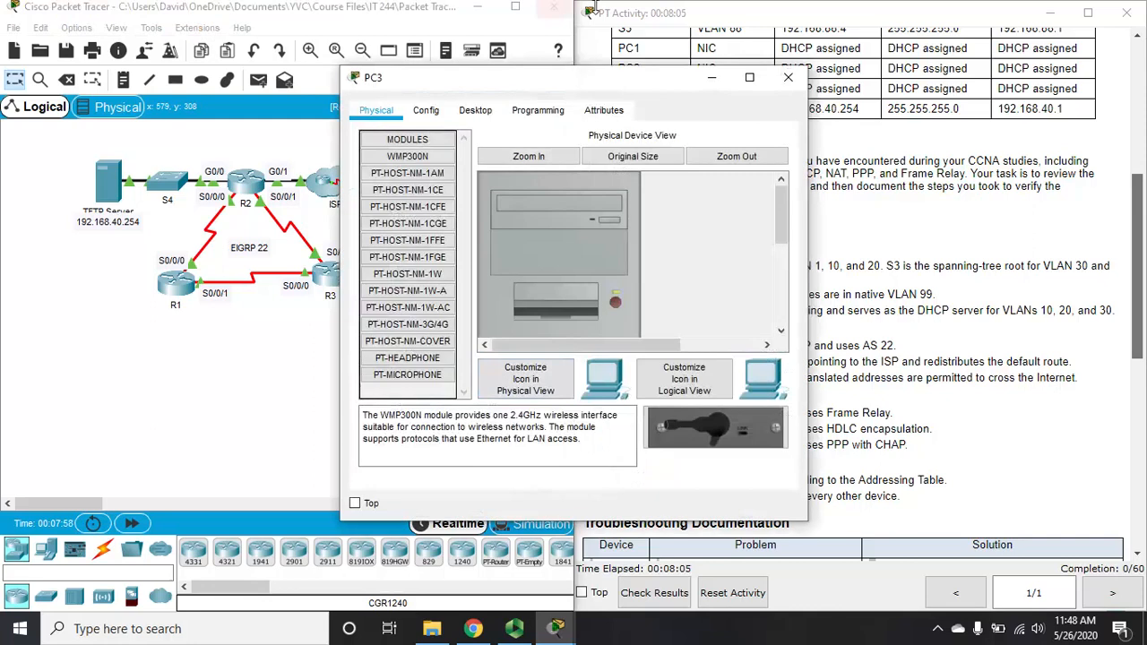
click(476, 110)
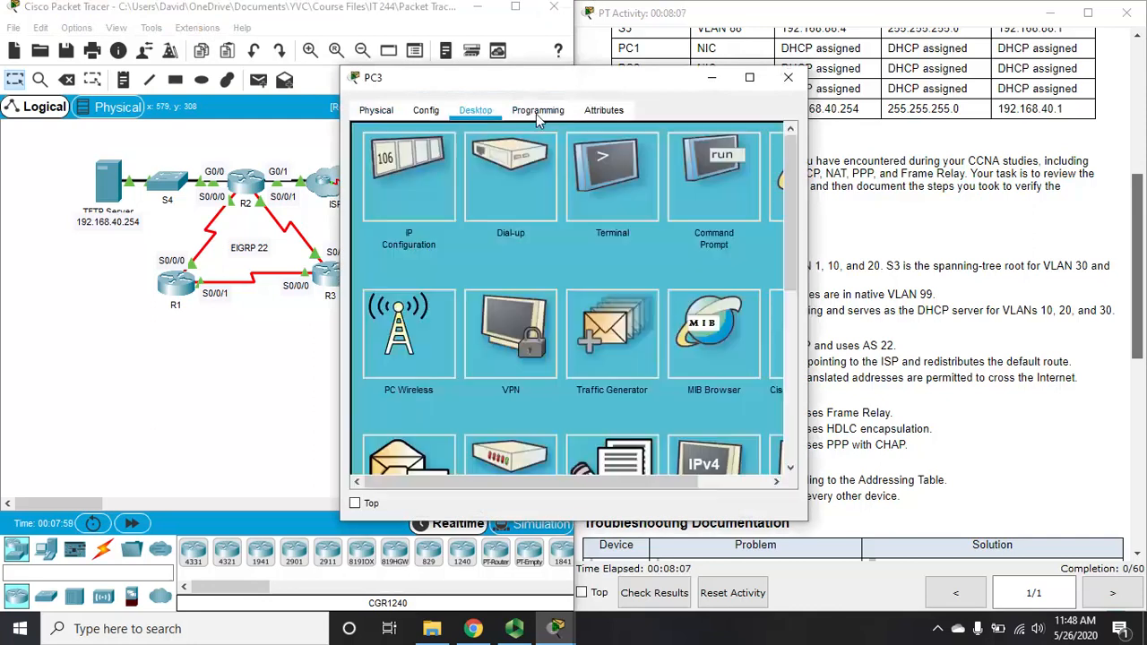
click(713, 175)
click(749, 79)
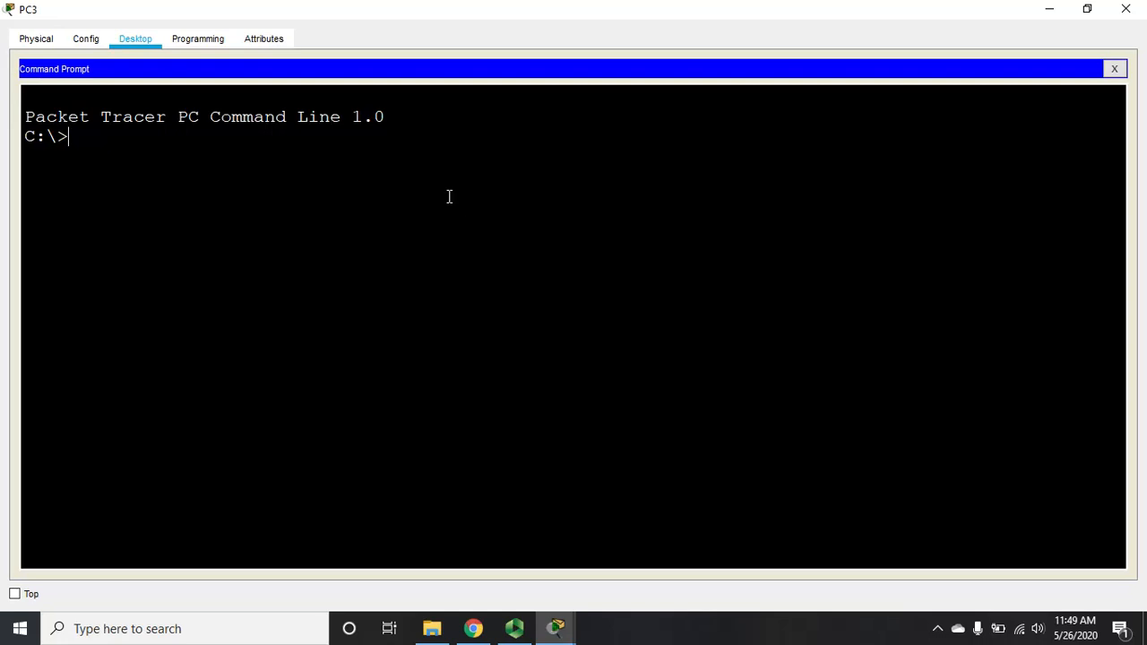
text(ipconfig)
key(Return)
text(ipco)
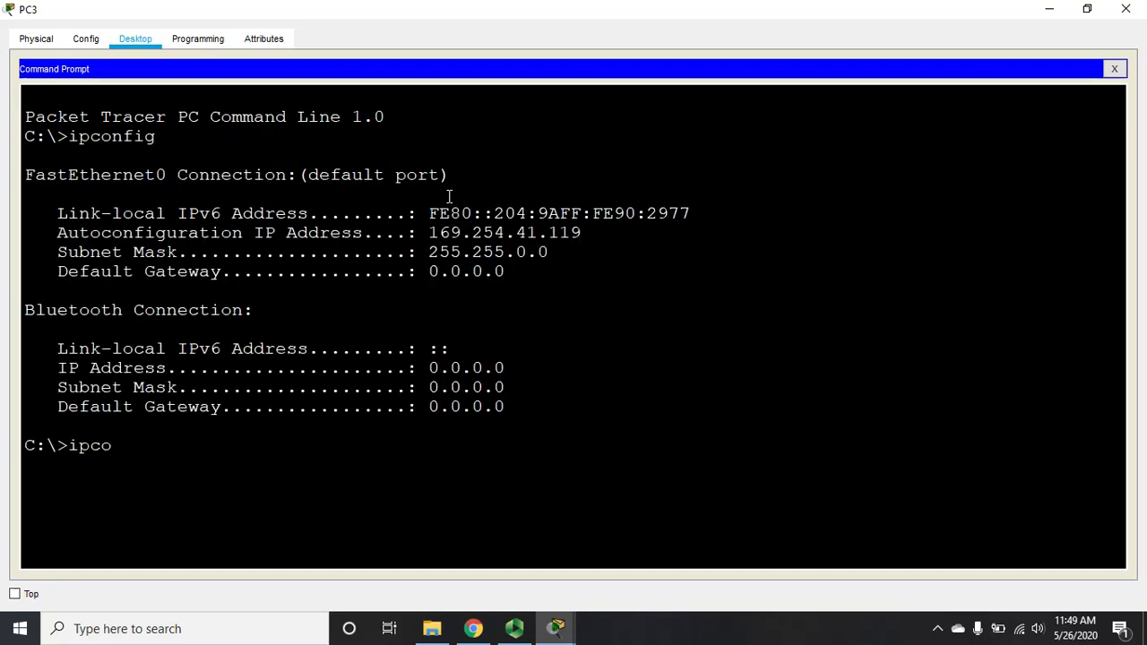
text(nfig /)
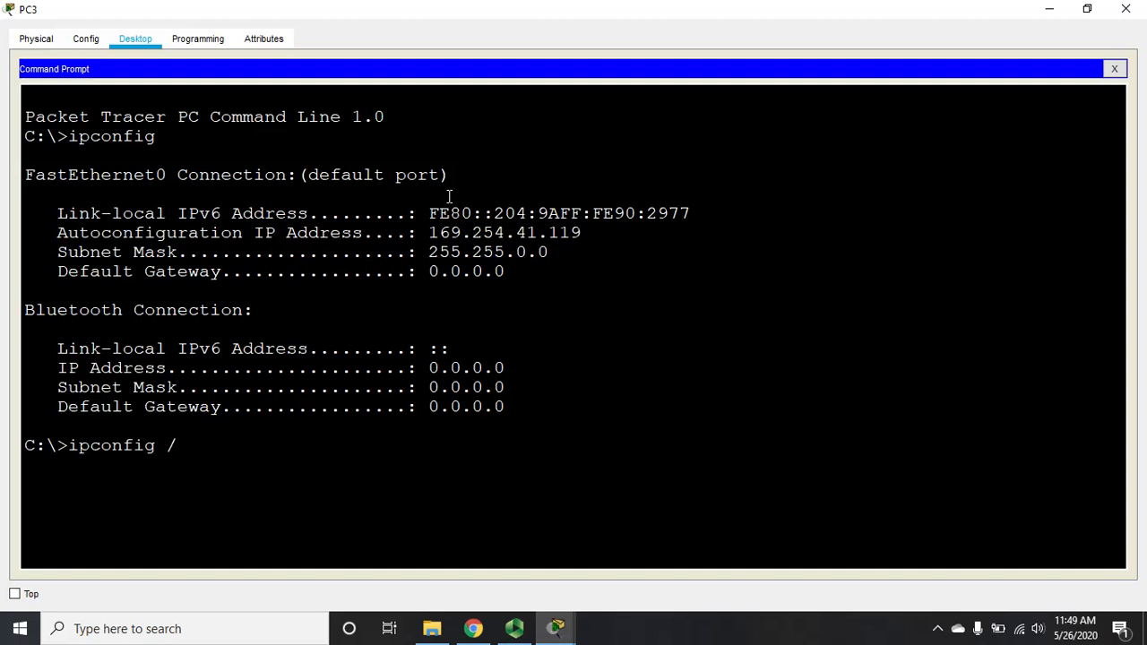
text(renew)
key(Return)
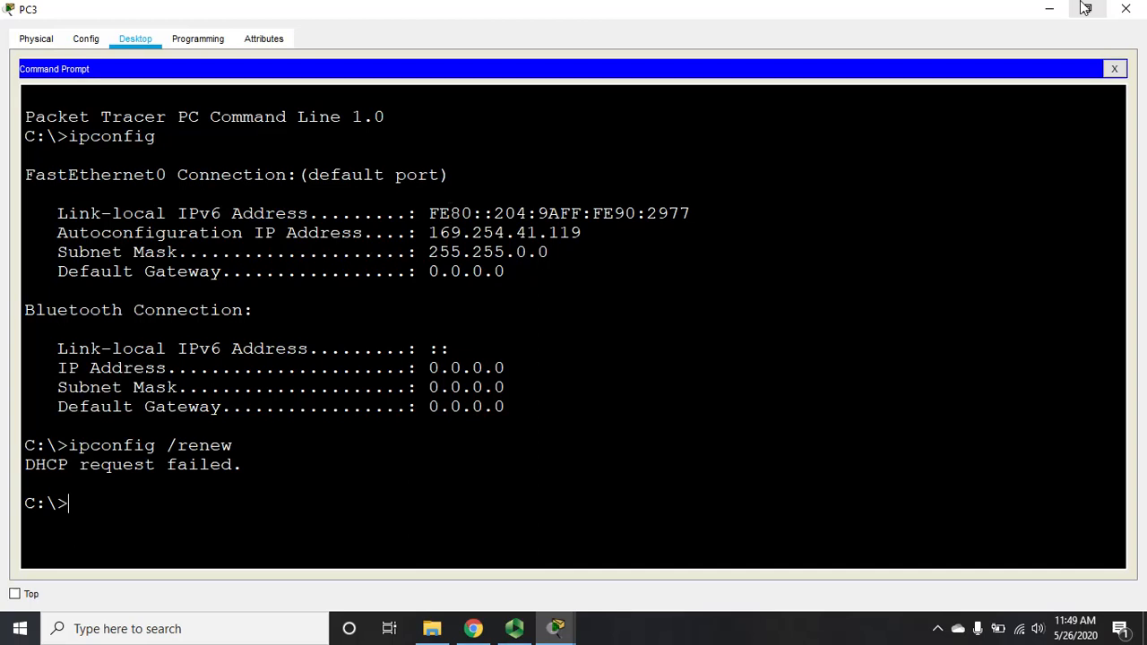
click(1127, 10)
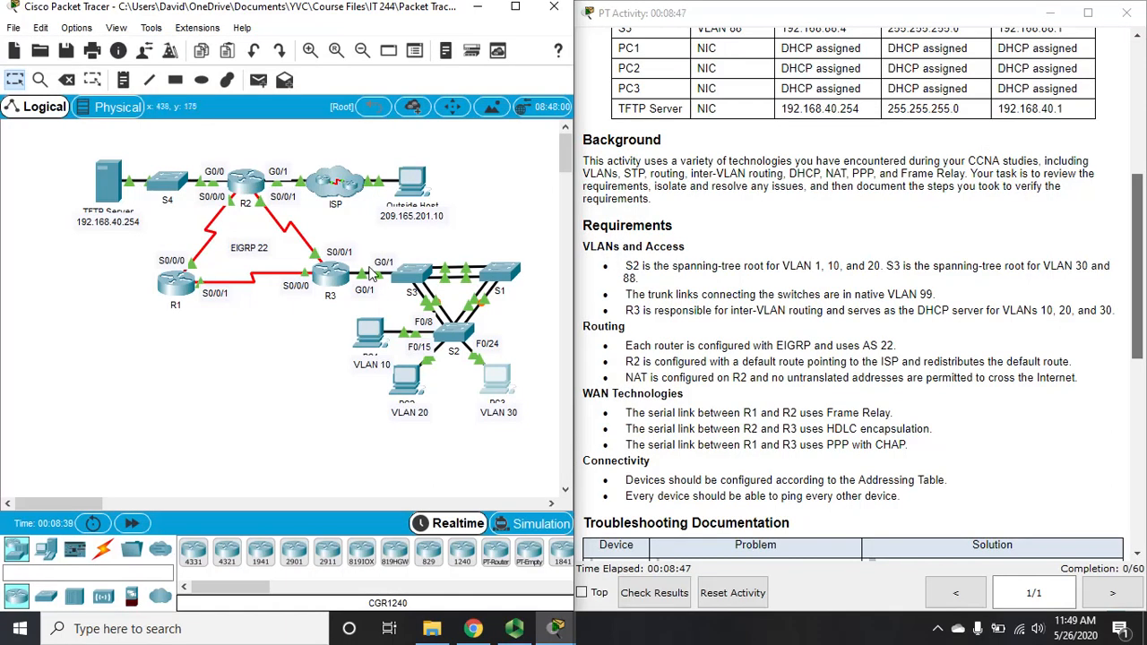
click(334, 276)
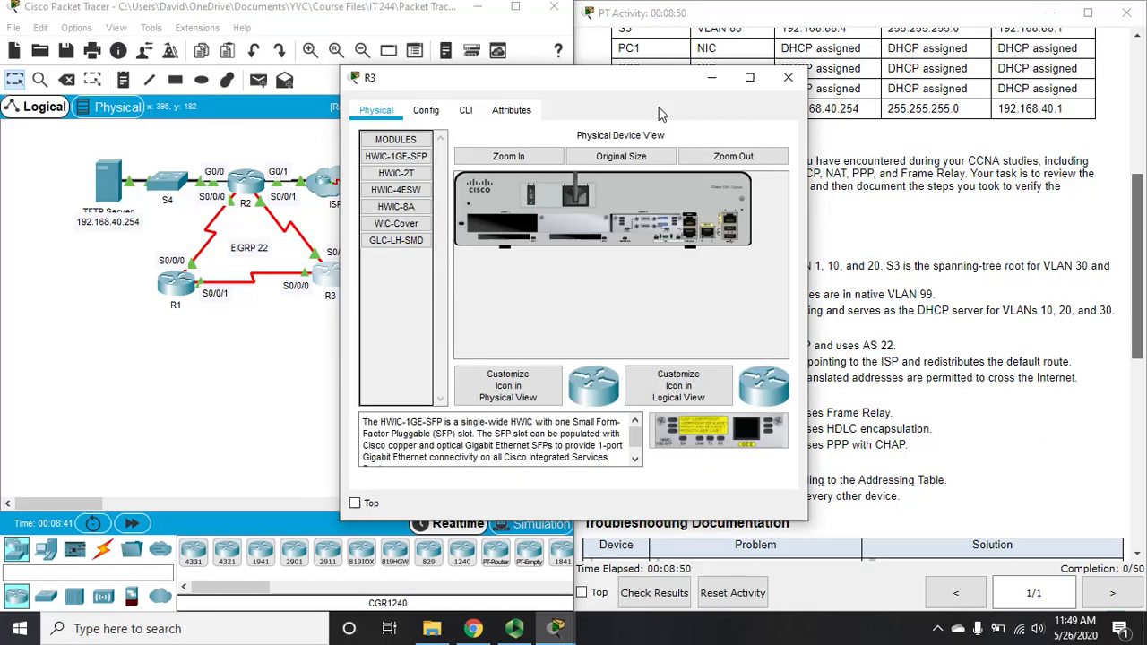
click(751, 78)
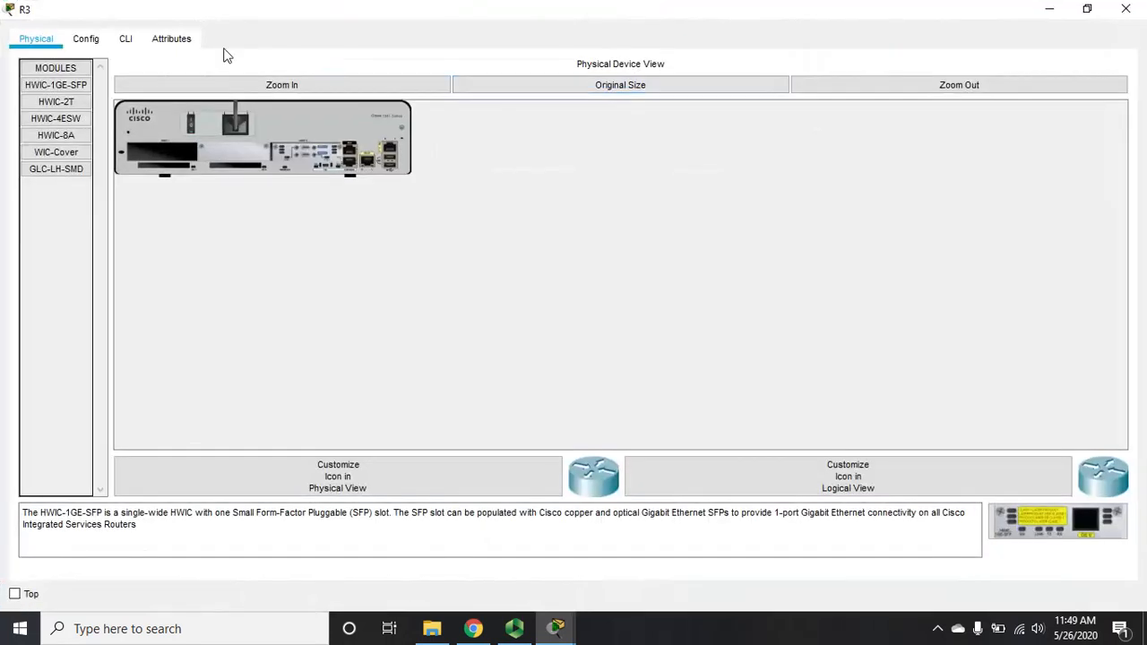
click(125, 40)
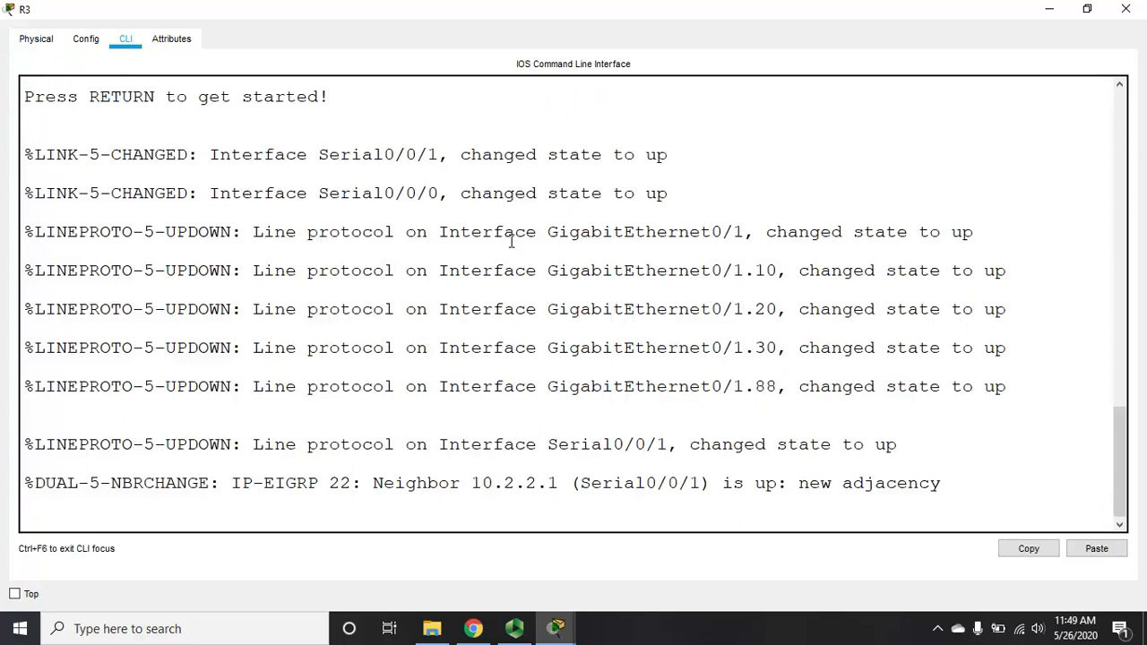
key(Return)
text(e)
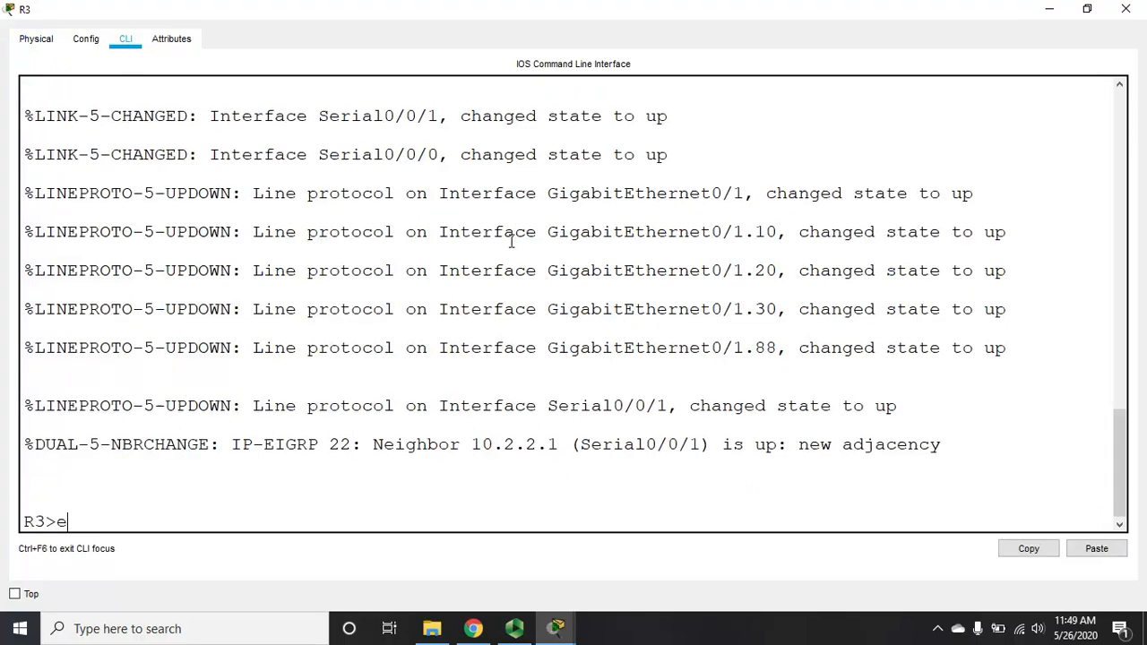
text(n)
key(Return)
key(Return)
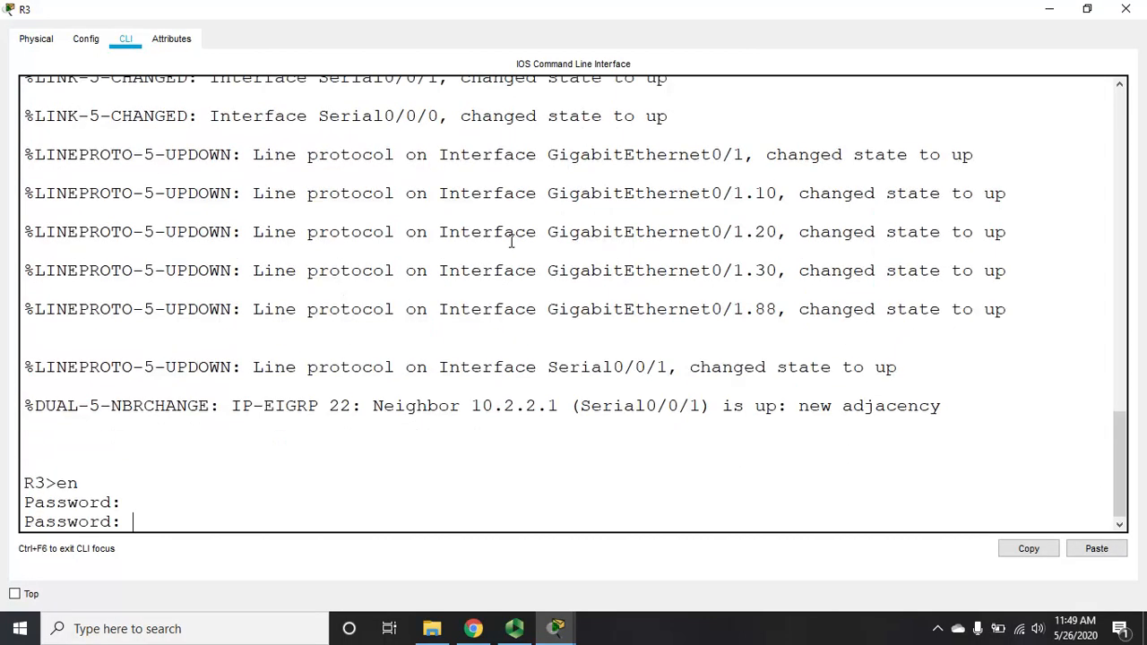
key(Return)
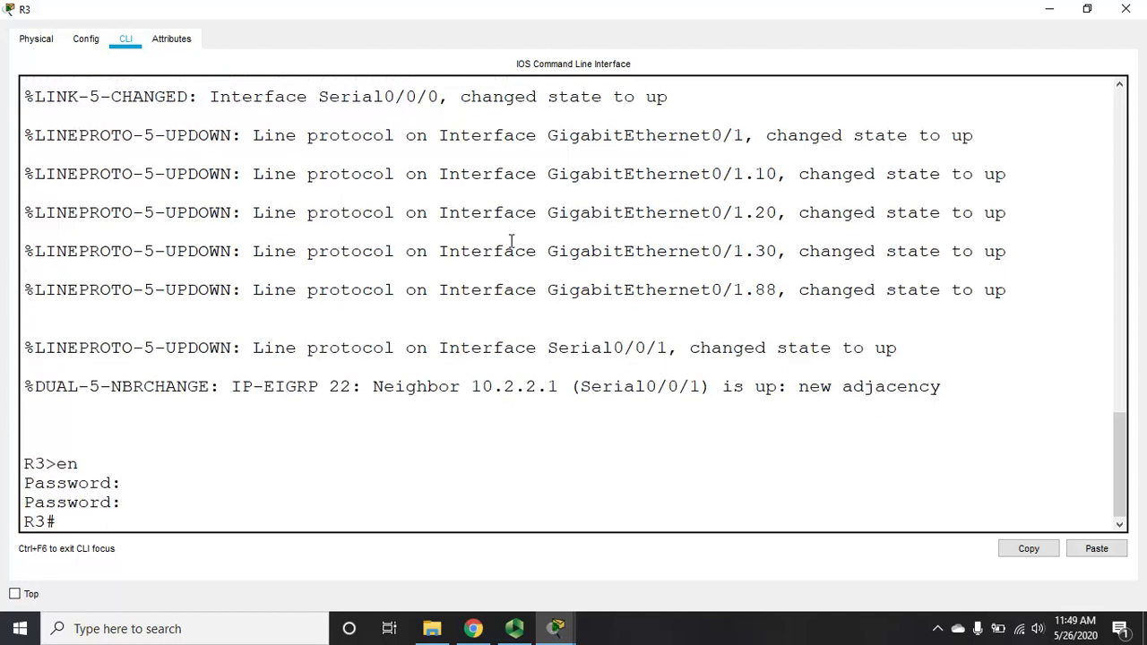
text(config)
key(BackSpace)
key(BackSpace)
key(BackSpace)
key(BackSpace)
key(BackSpace)
key(BackSpace)
text(sh run)
key(Return)
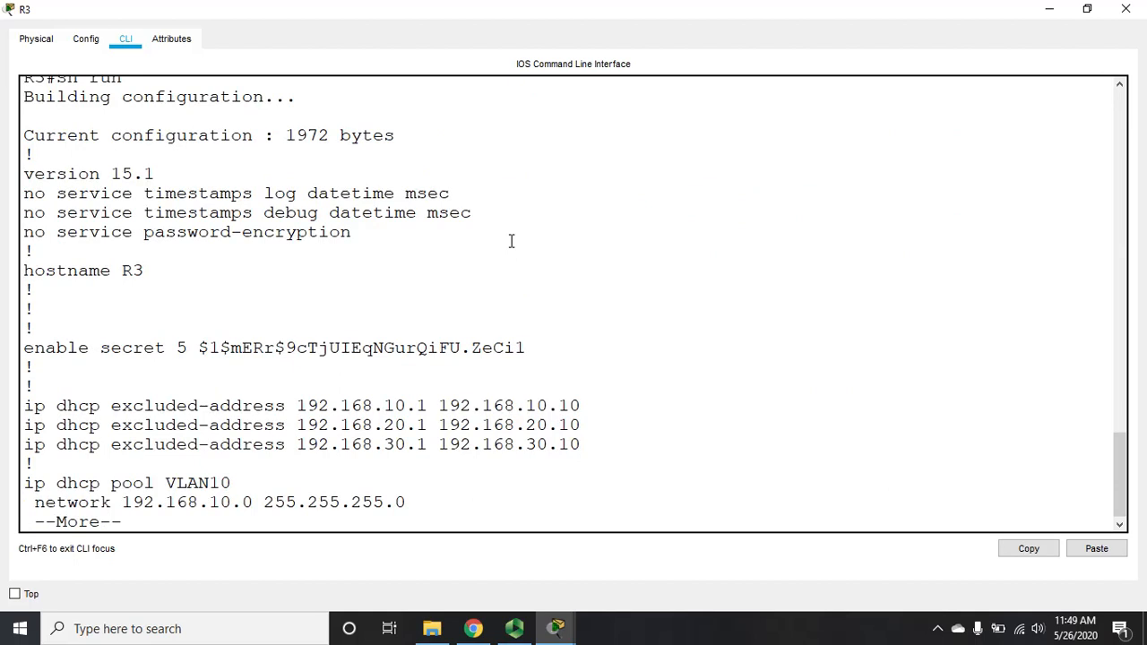
key(Return)
key(Return)
key(Return)
key(Return)
key(Return)
key(Return)
key(Return)
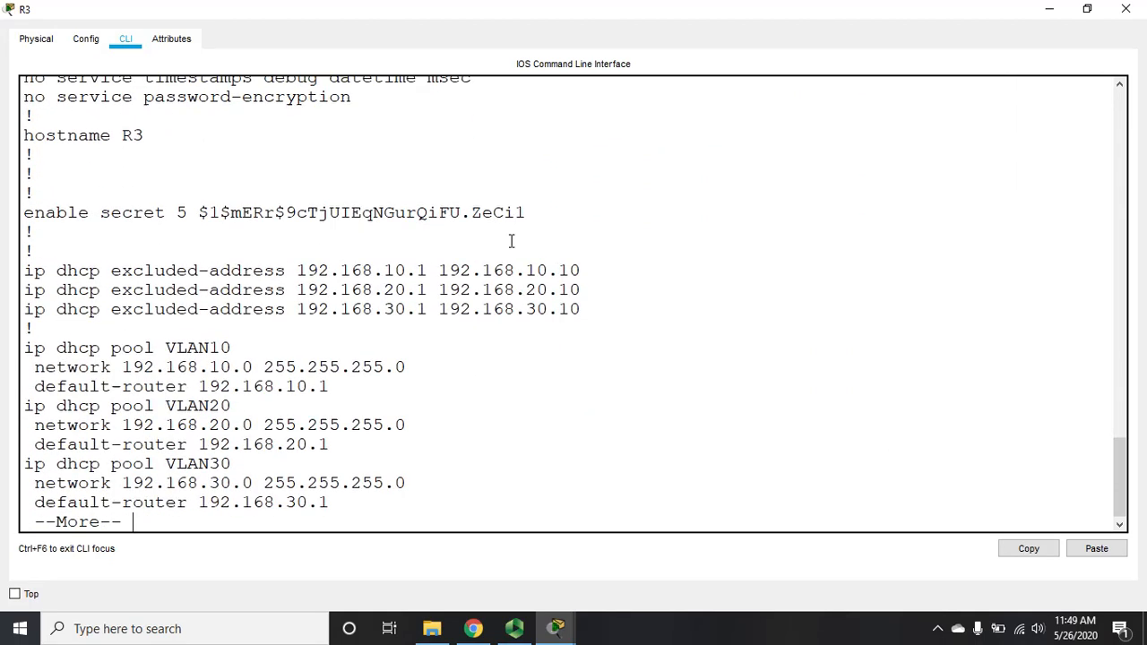
key(Return)
key(Return)
key(Return)
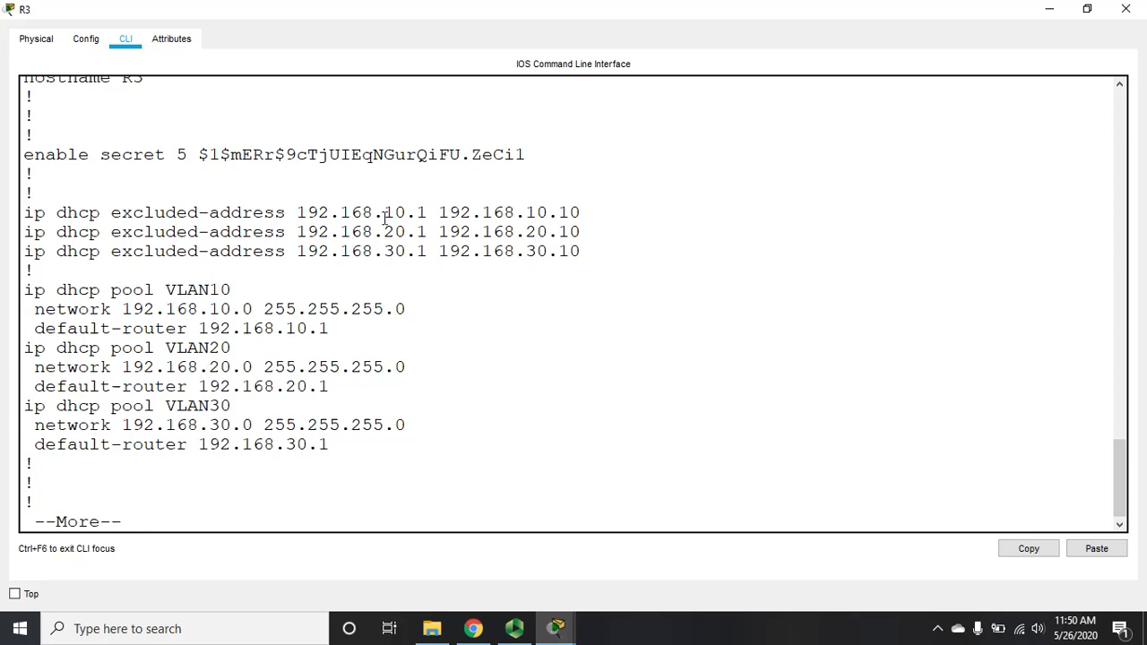
key(Return)
key(Return)
key(Return)
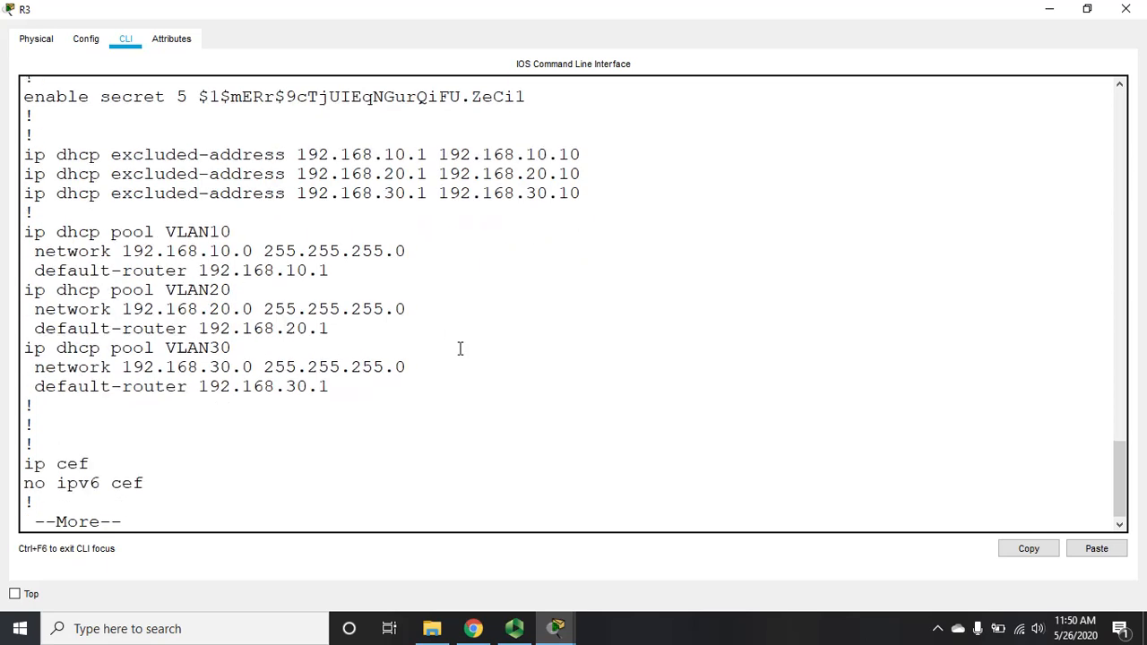
key(ctrl+c)
text(sh ip int br)
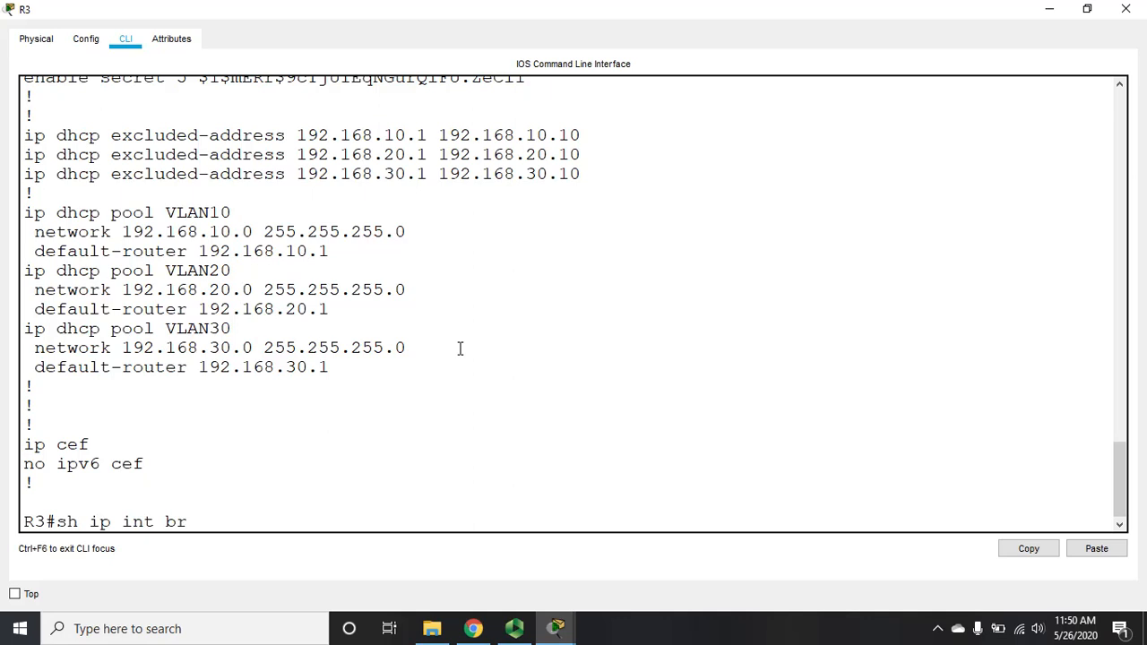
key(Return)
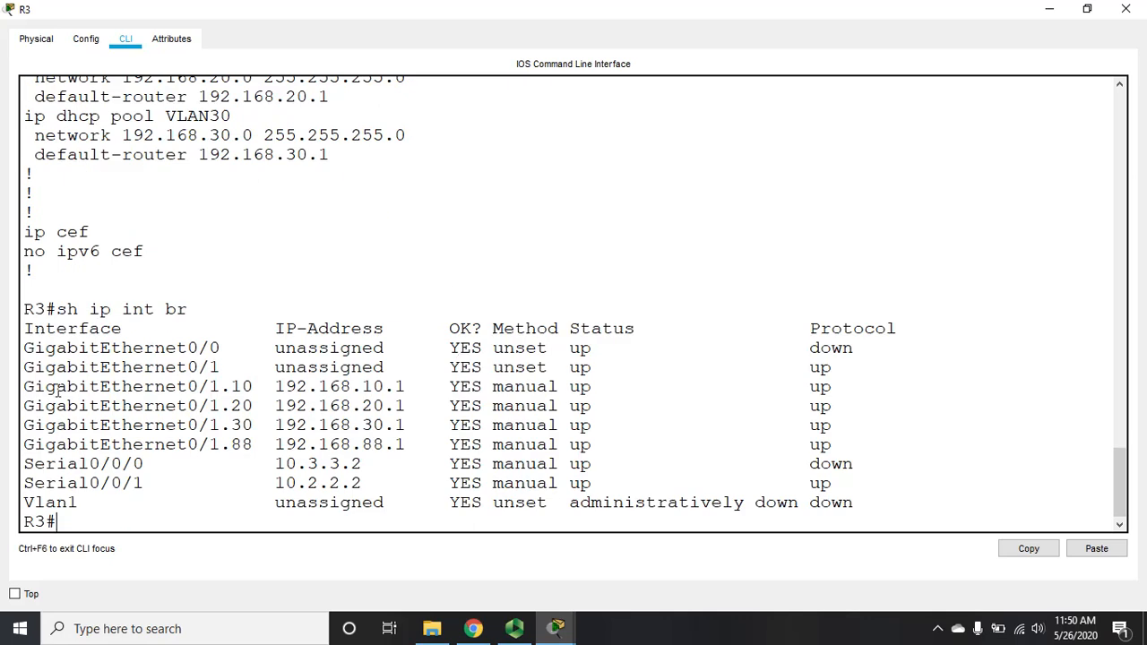
drag(26, 387, 845, 425)
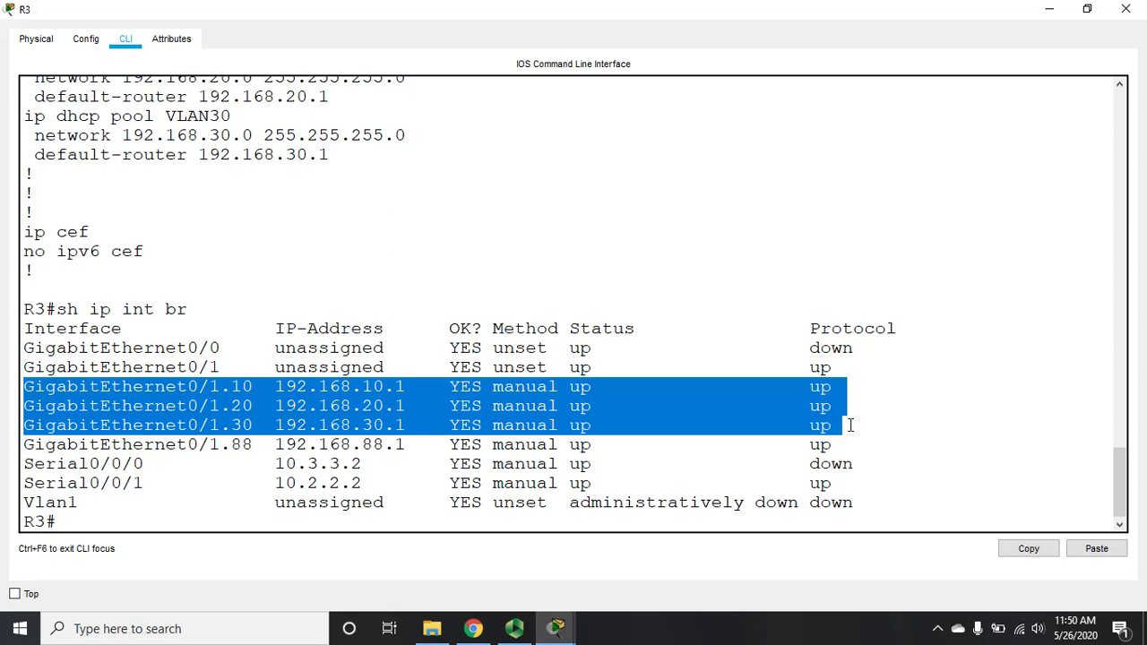
click(1127, 11)
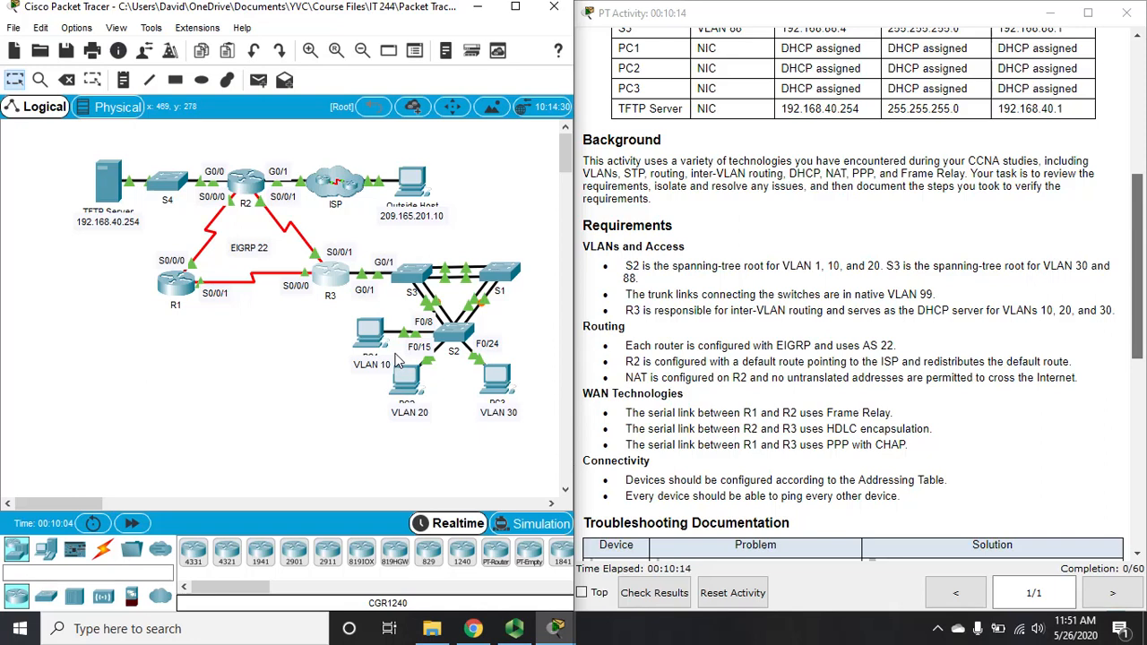
click(453, 332)
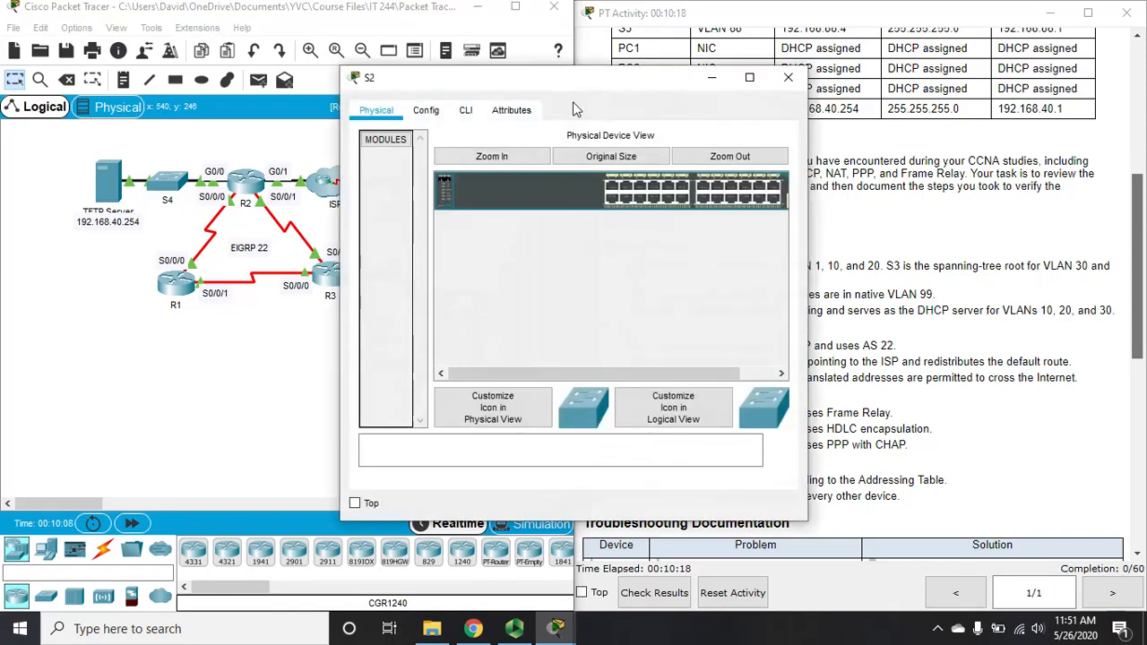
click(466, 110)
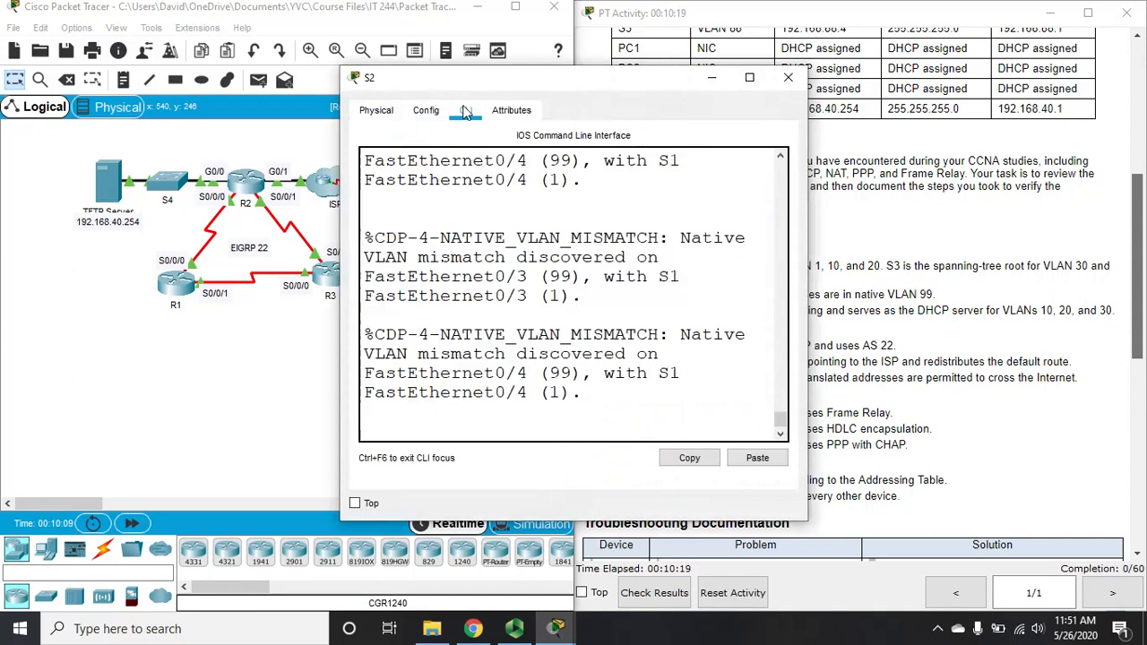
click(750, 77)
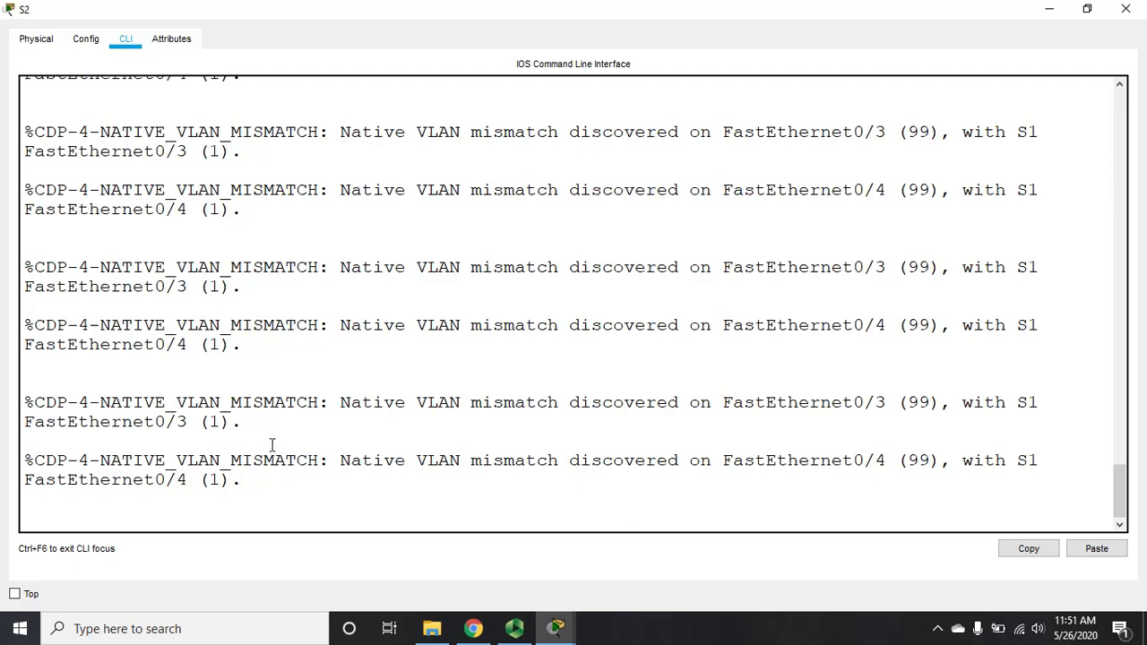
drag(207, 420, 220, 421)
drag(906, 402, 941, 402)
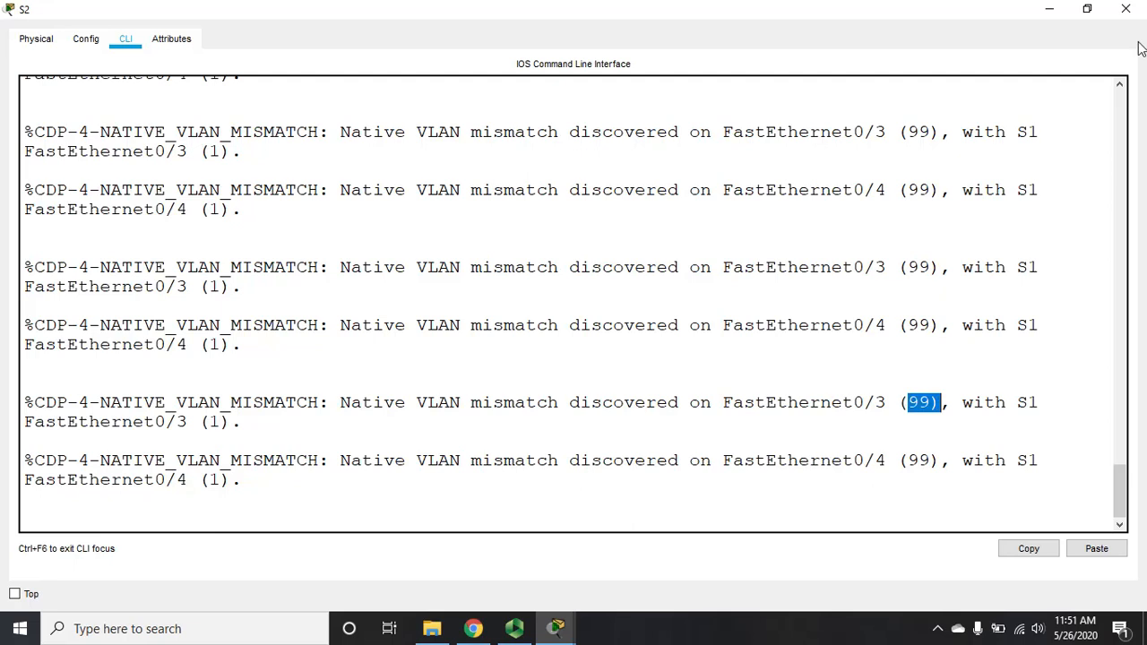
click(1132, 9)
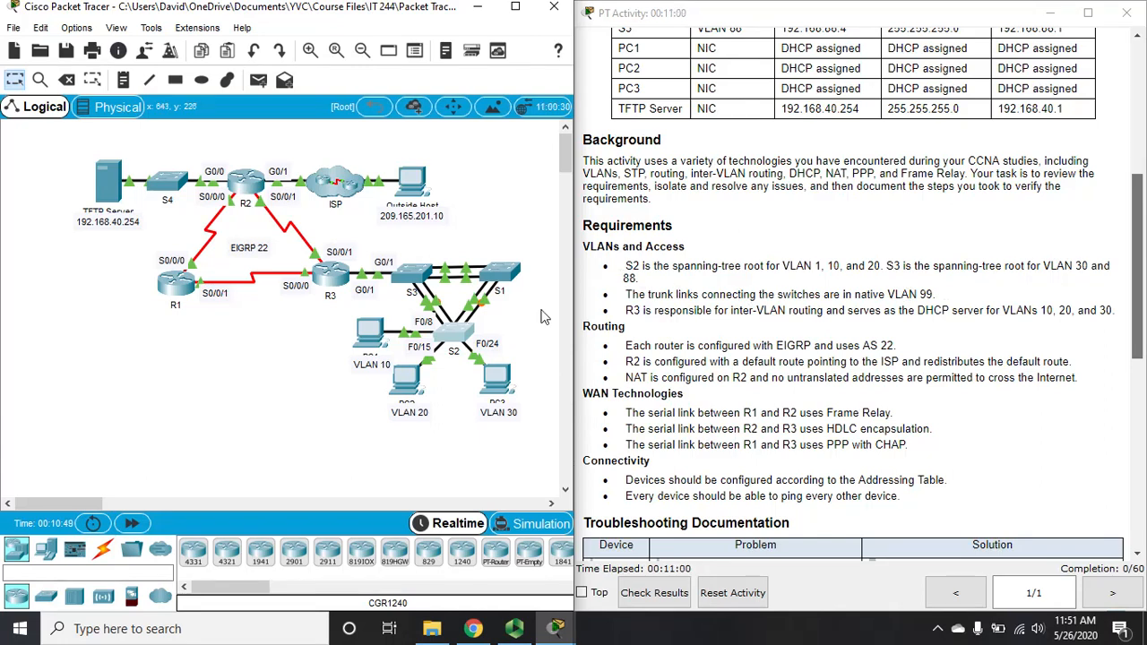
click(502, 271)
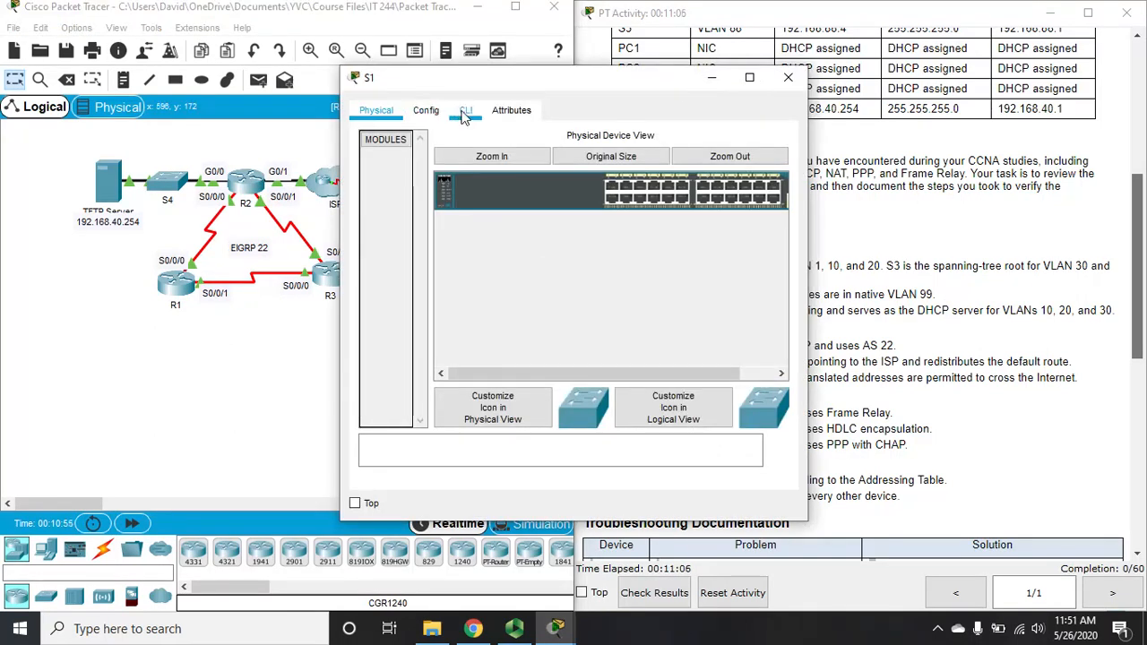
click(466, 112)
click(751, 78)
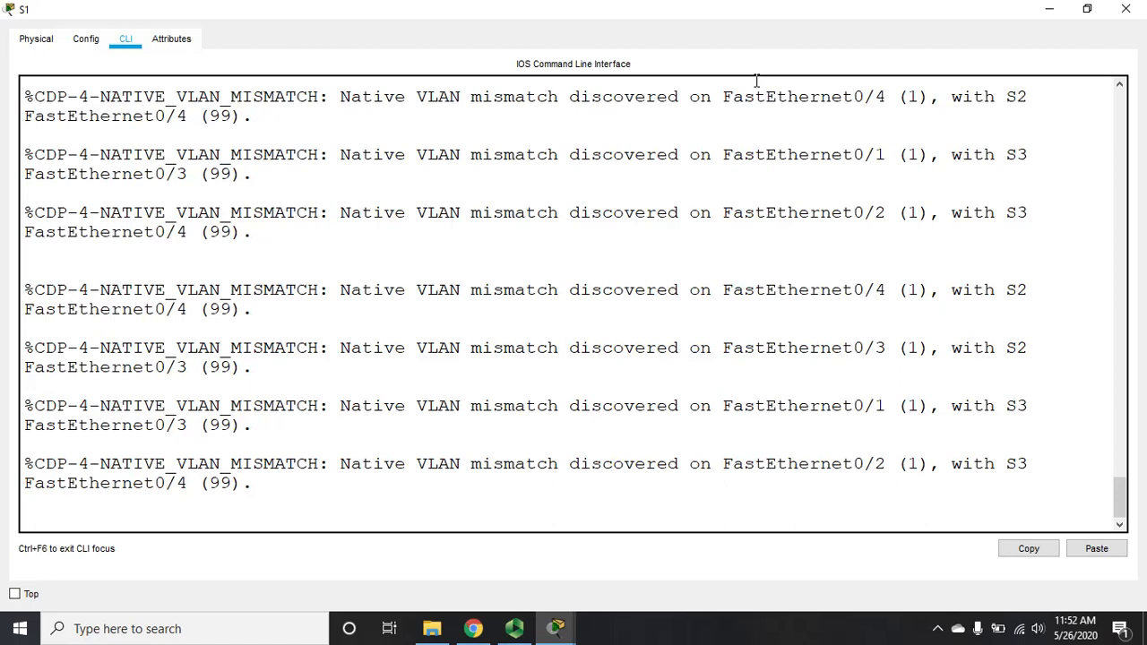
click(1126, 9)
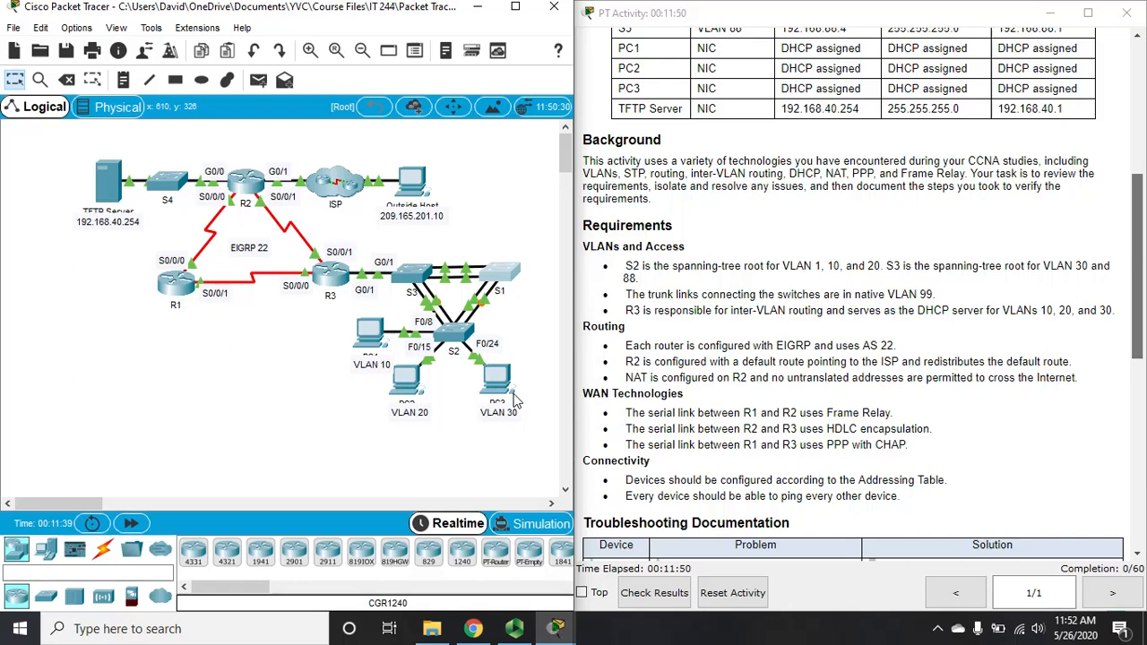
Step: Open S1's CLI full-screen, enable with the password, and enter config t mode
click(497, 272)
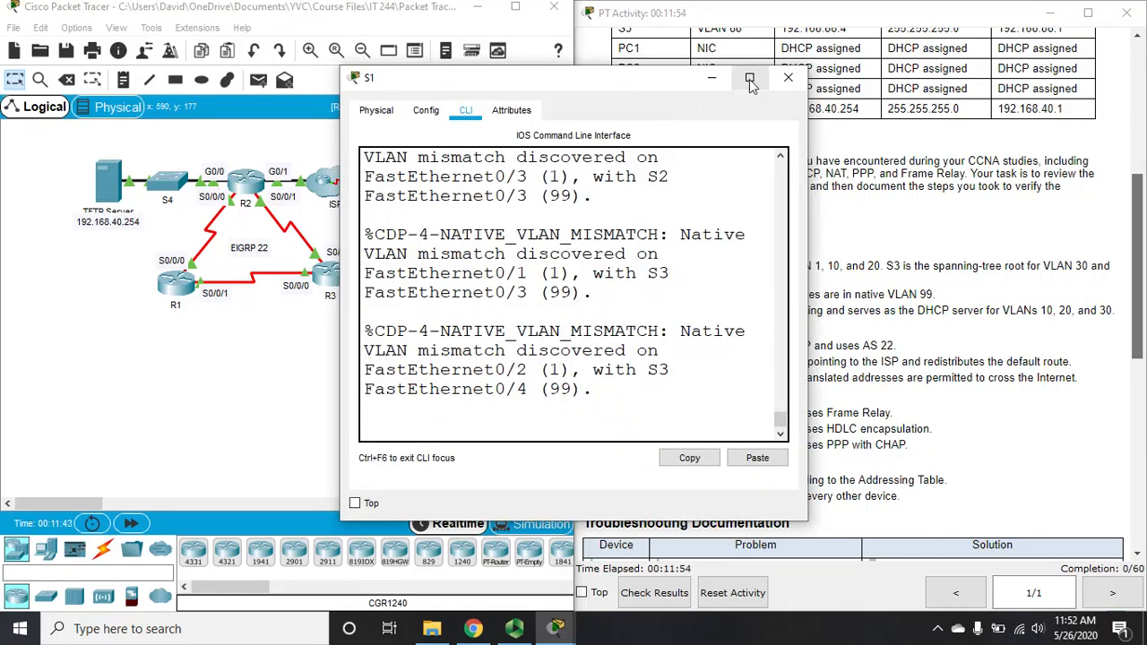
click(749, 79)
key(Return)
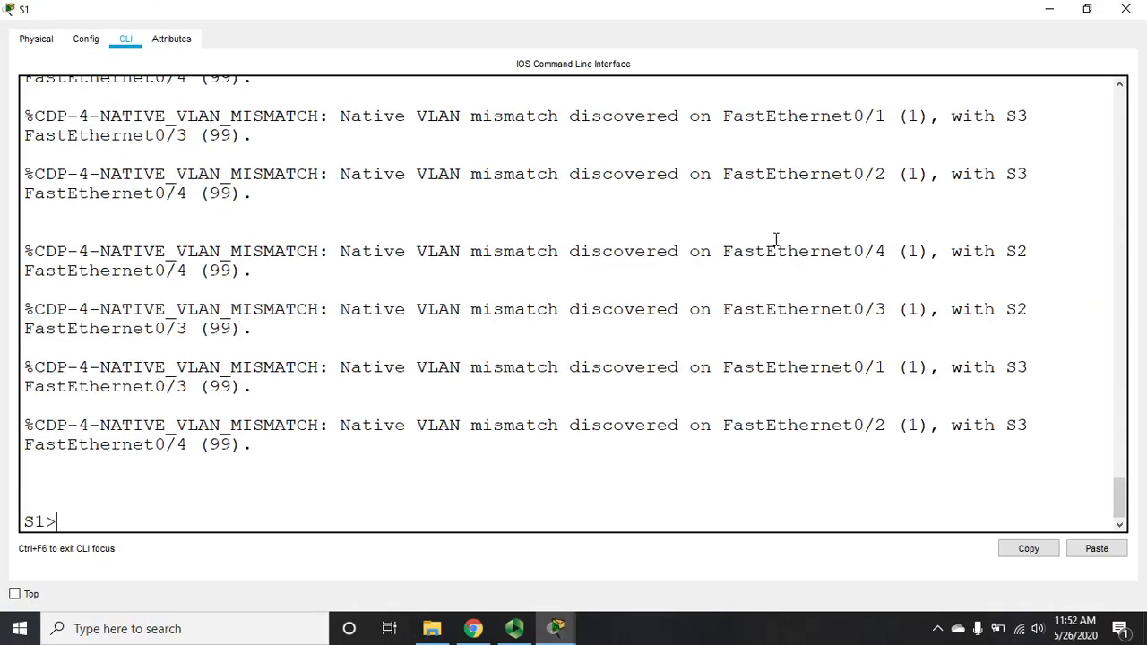
text(en)
key(Return)
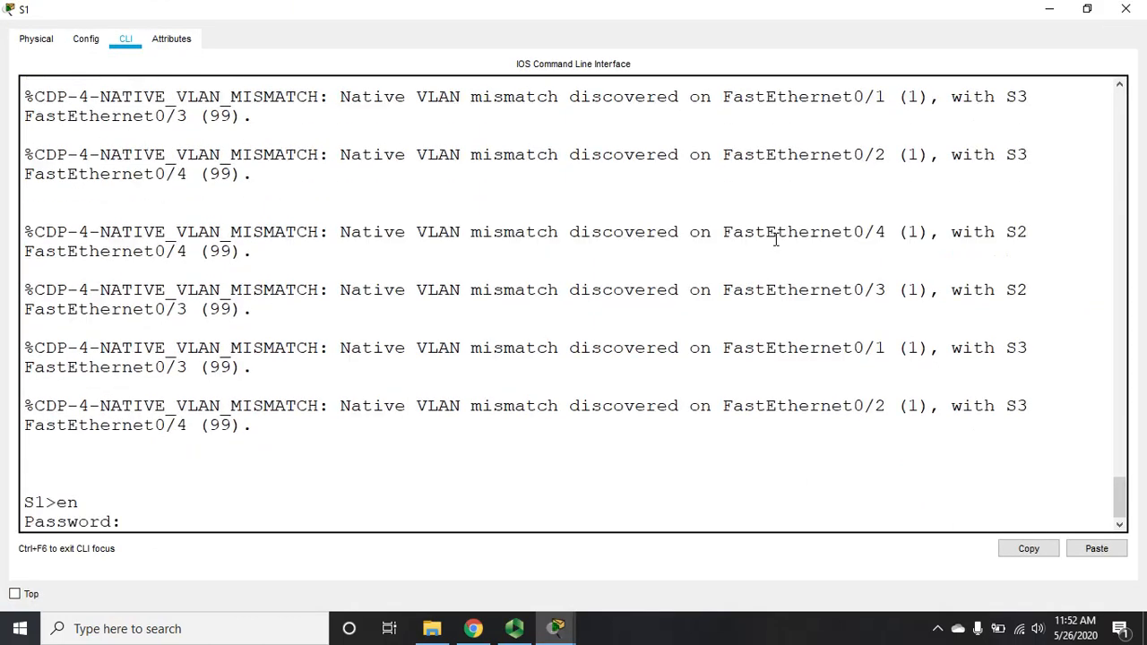
key(Return)
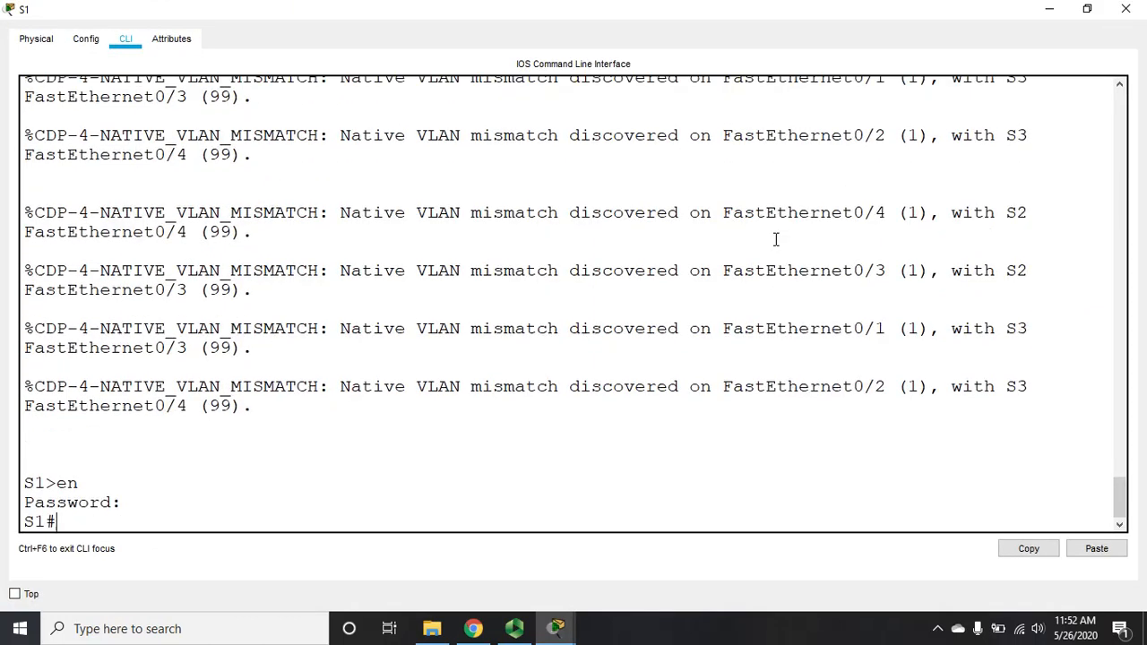
text(config t)
key(Return)
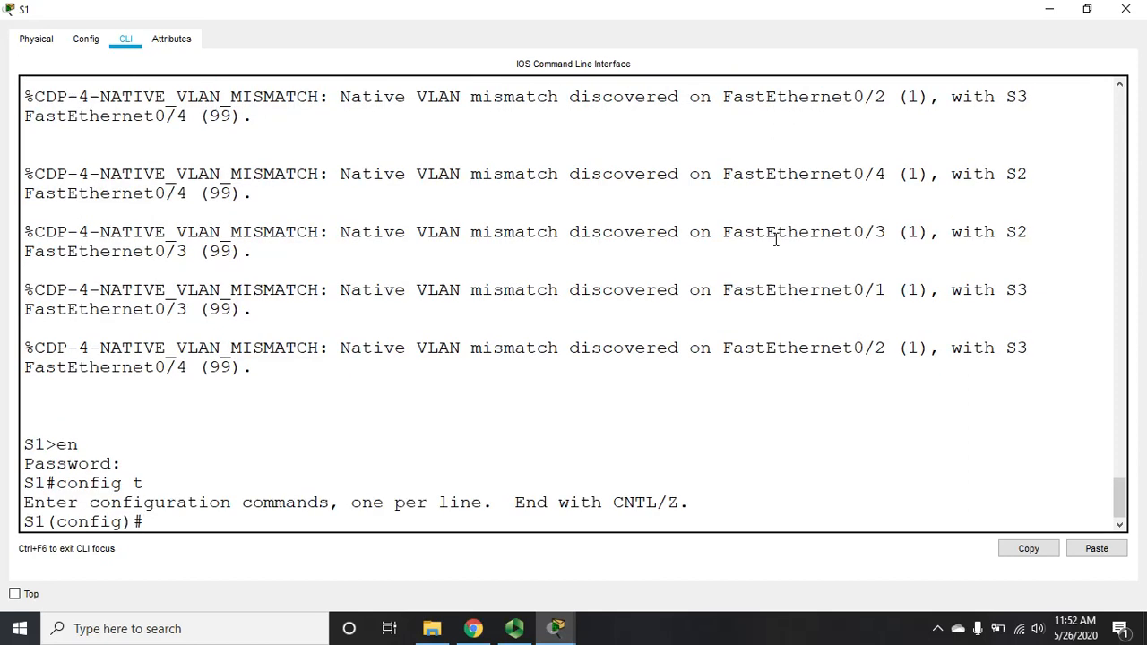
Step: Review S1's running config with do sh run: Fa0/1–0/4 trunks lack native VLAN
text(do sh run)
key(Return)
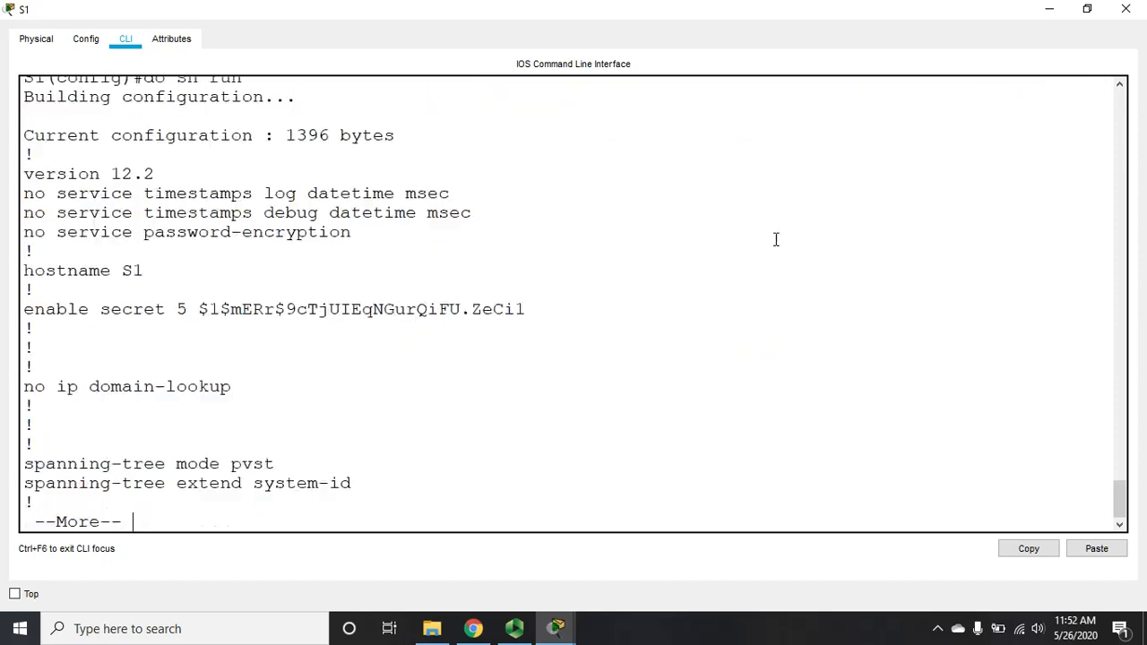
key(space)
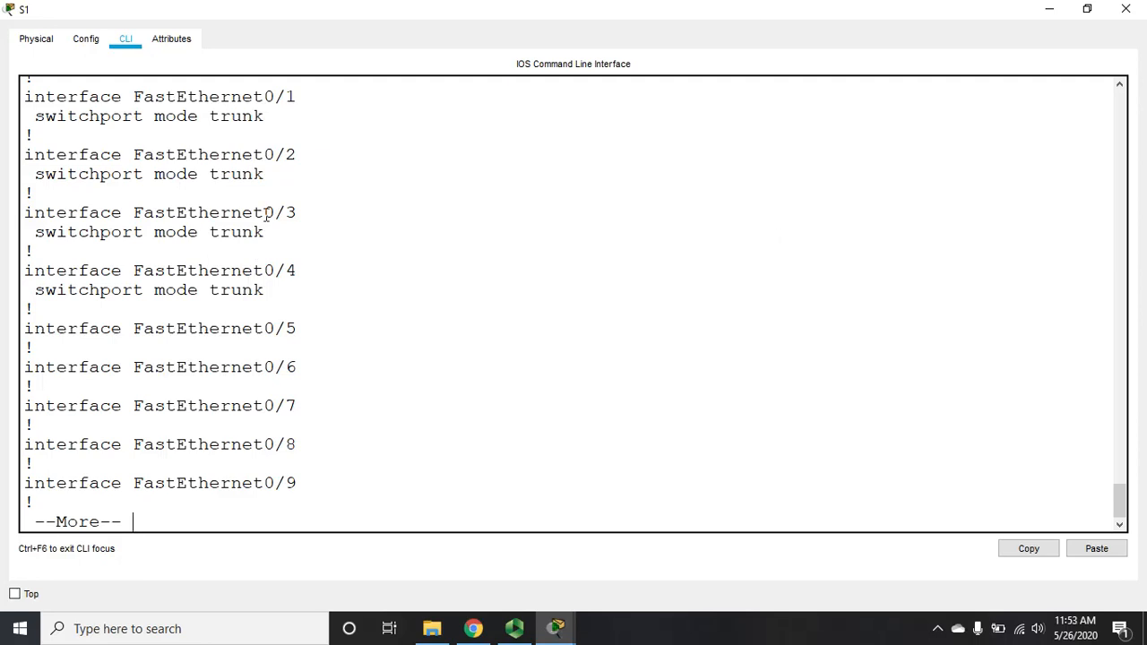
key(q)
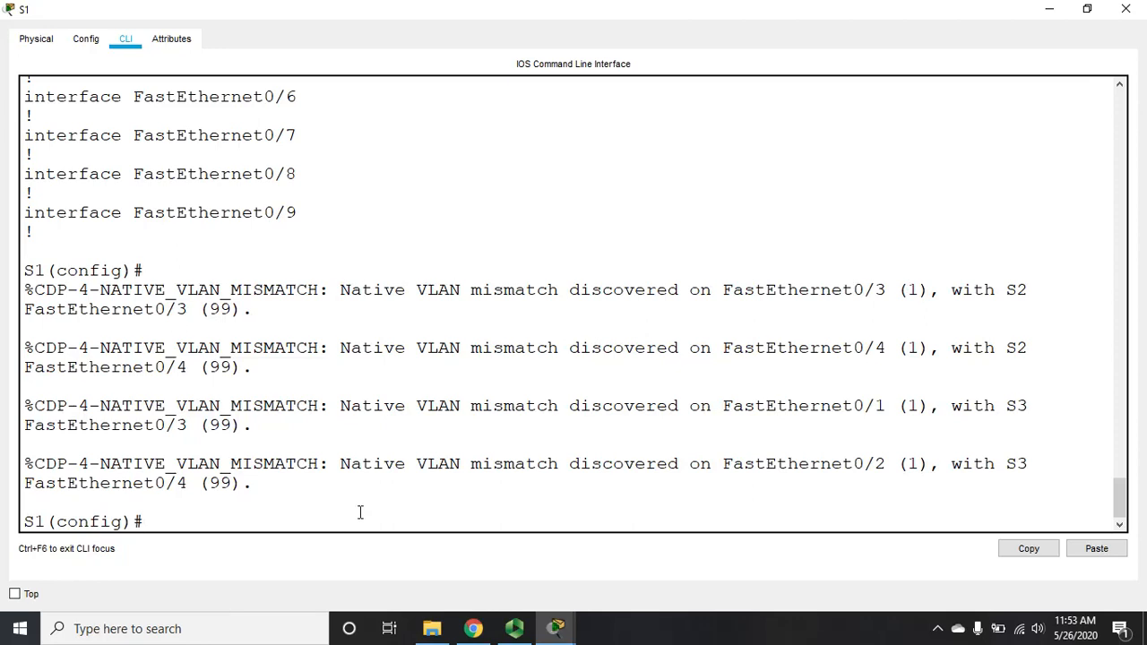
Step: Set native VLAN 99 on S1's trunk ports FastEthernet0/1–0/4, then exit to privileged mode
text(int ra f0/1-4)
key(Return)
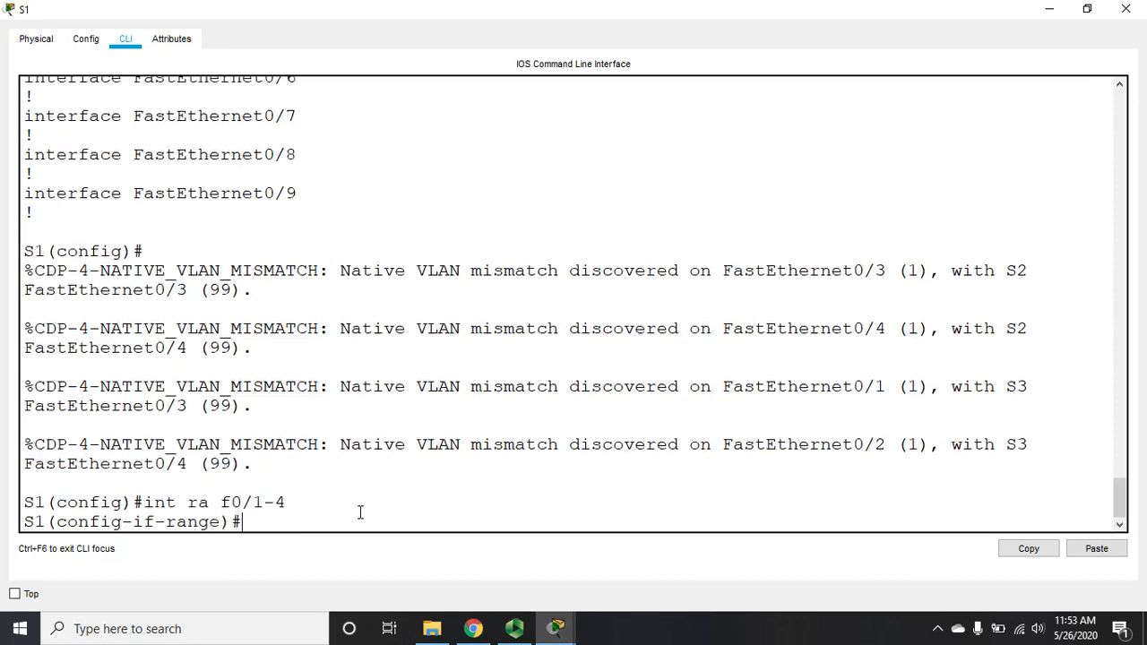
text(sw tr na vl 99)
key(Return)
text(exit)
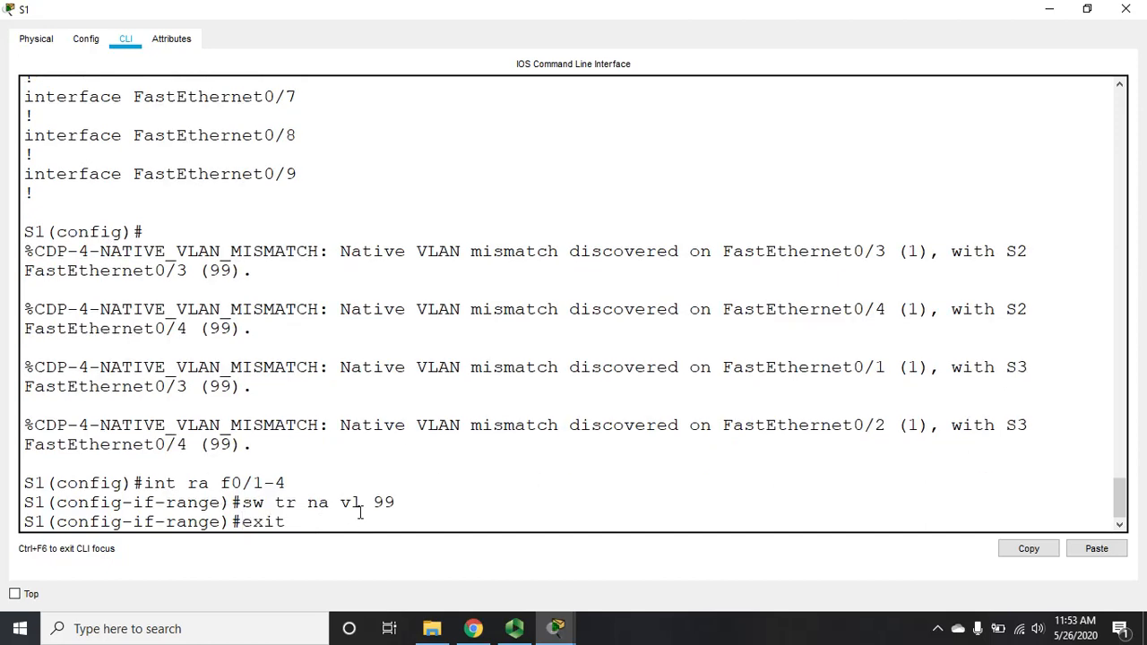
key(Return)
text(exit)
key(Return)
Step: Confirm native VLAN 99 on the trunks in S1's running config, then close S1
key(Return)
text(sh run)
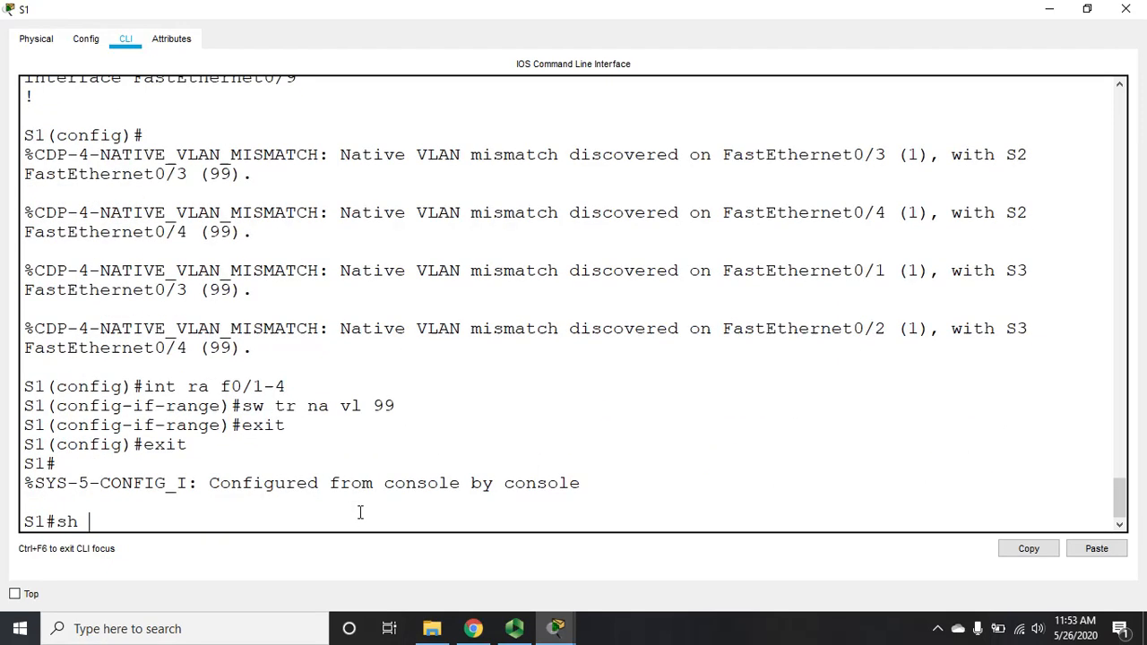
key(Return)
key(space)
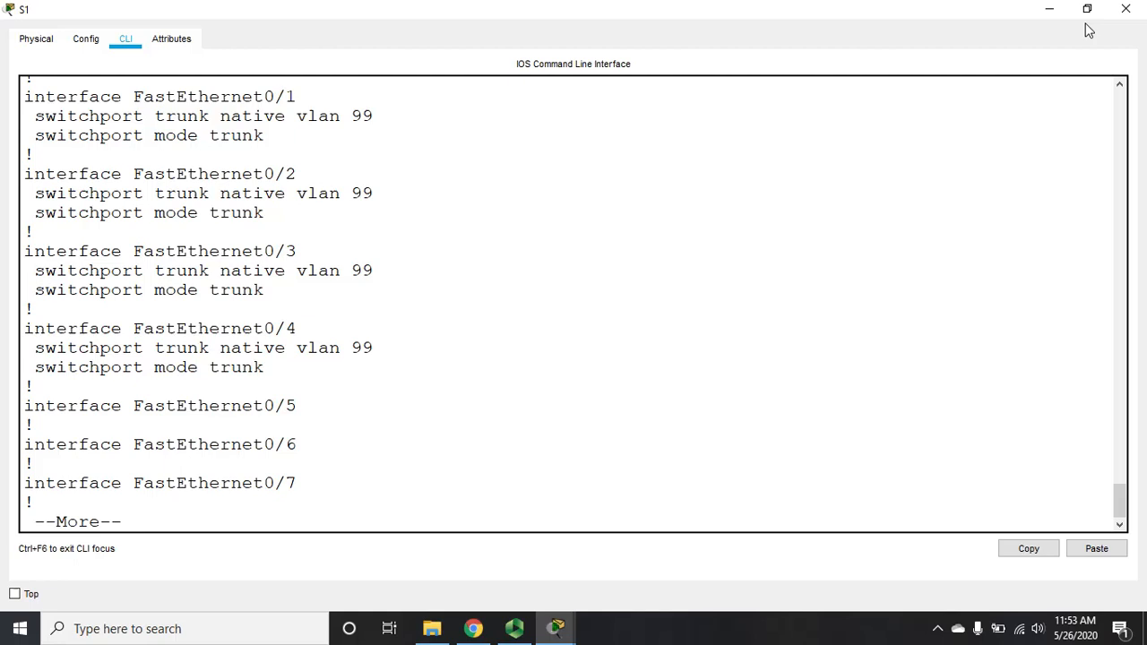
click(1126, 9)
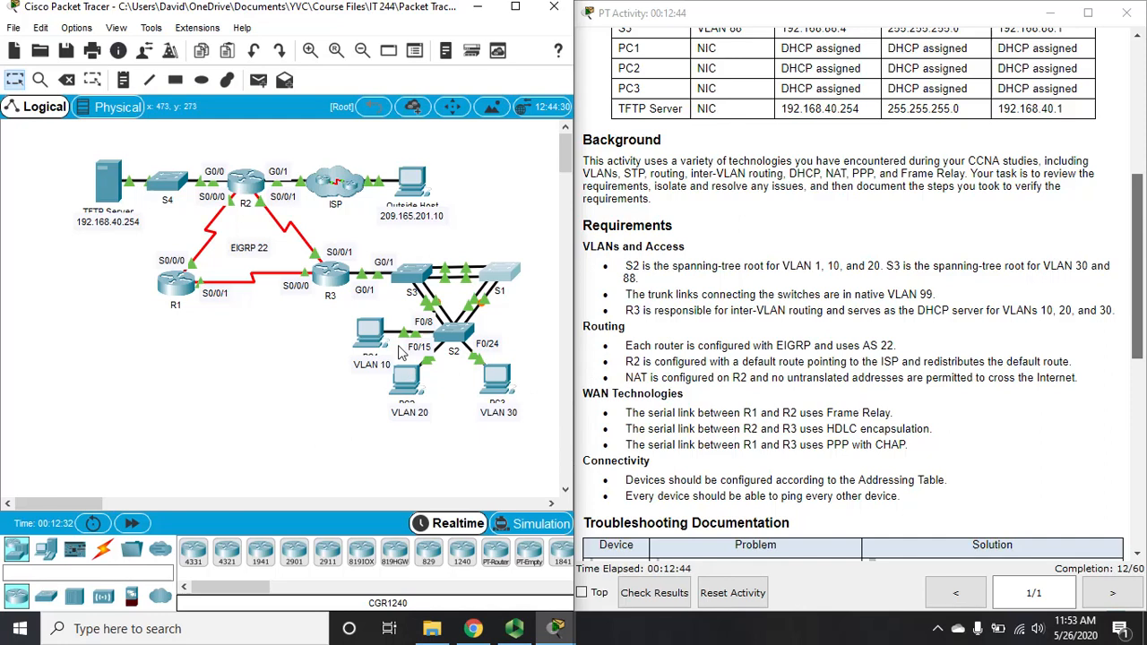
click(464, 332)
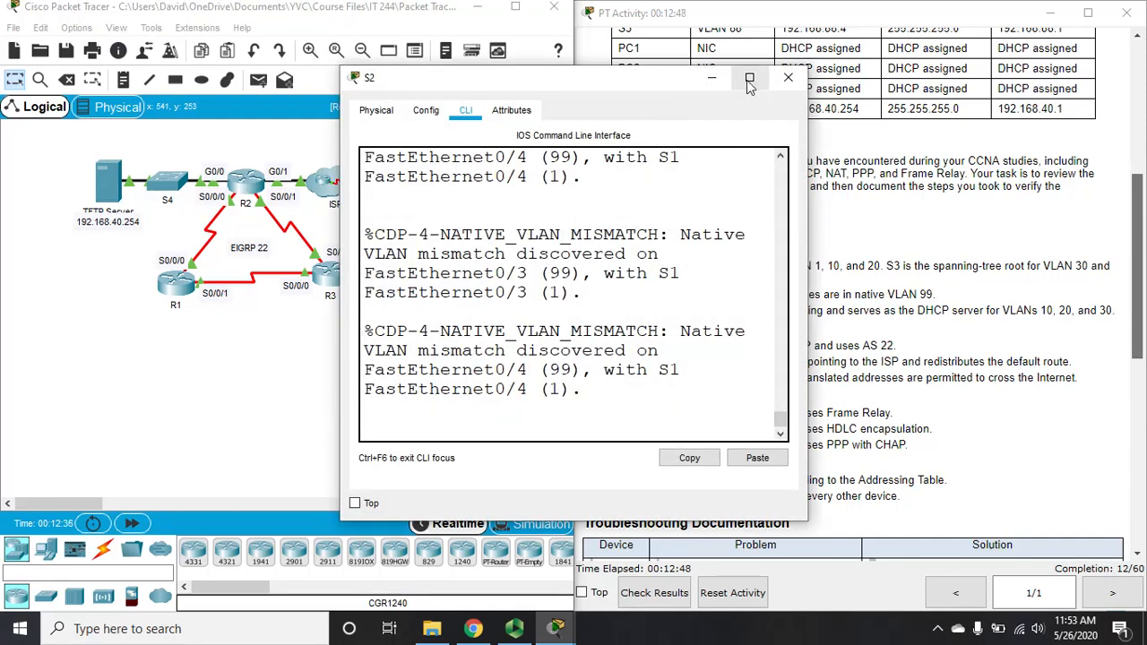
click(750, 78)
key(Return)
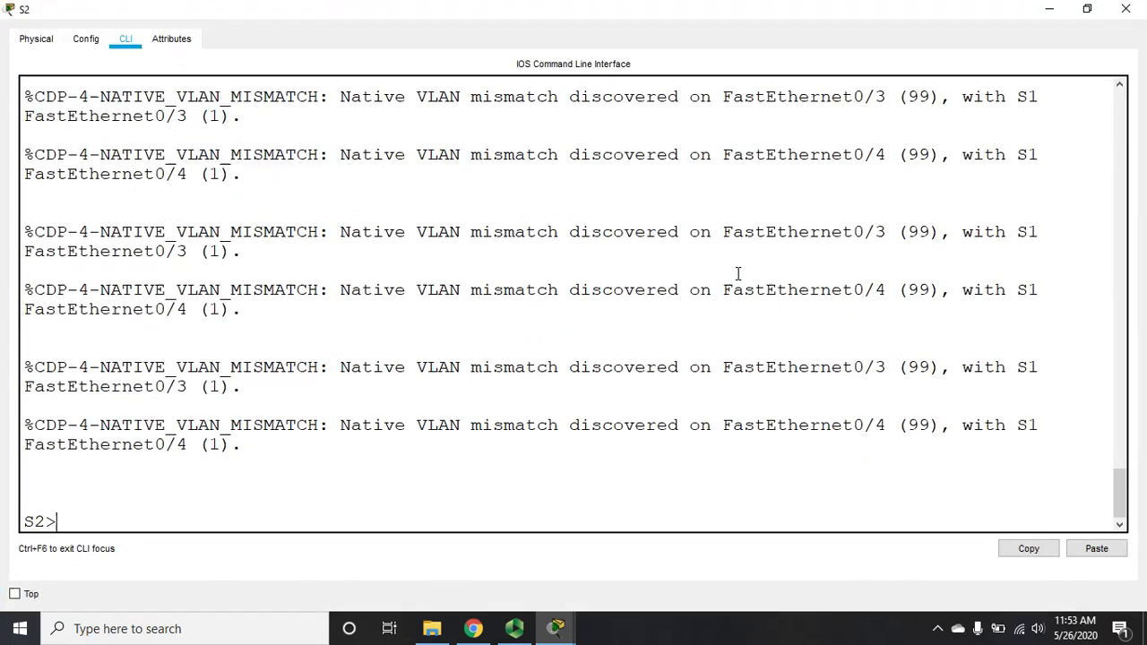
text(en)
key(Return)
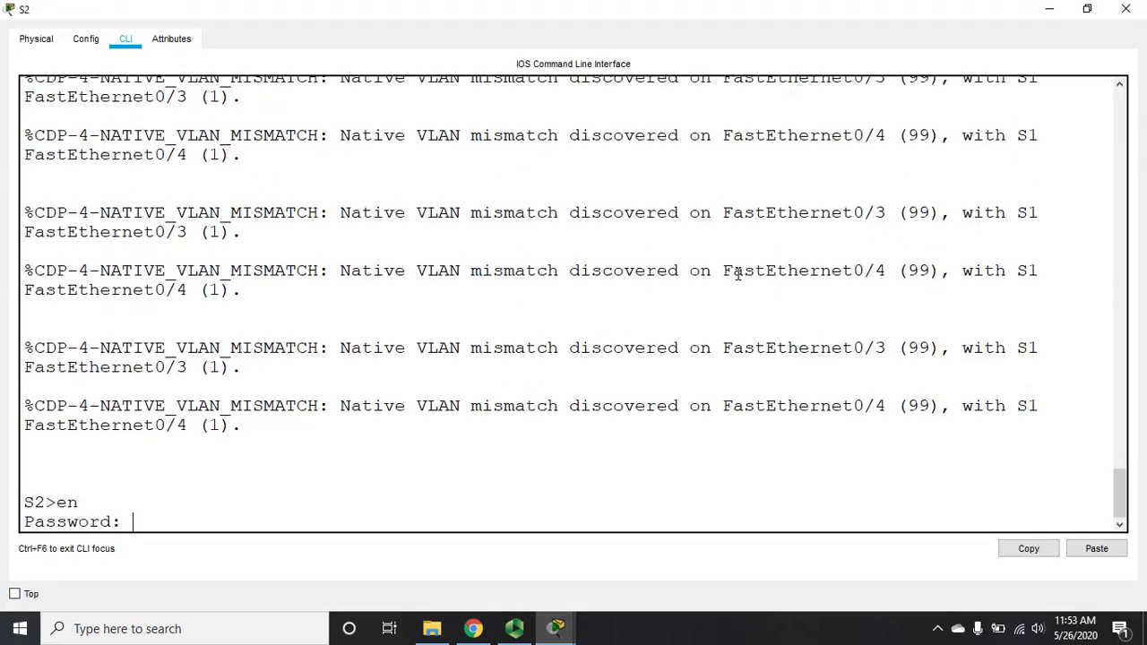
key(Return)
text(sh)
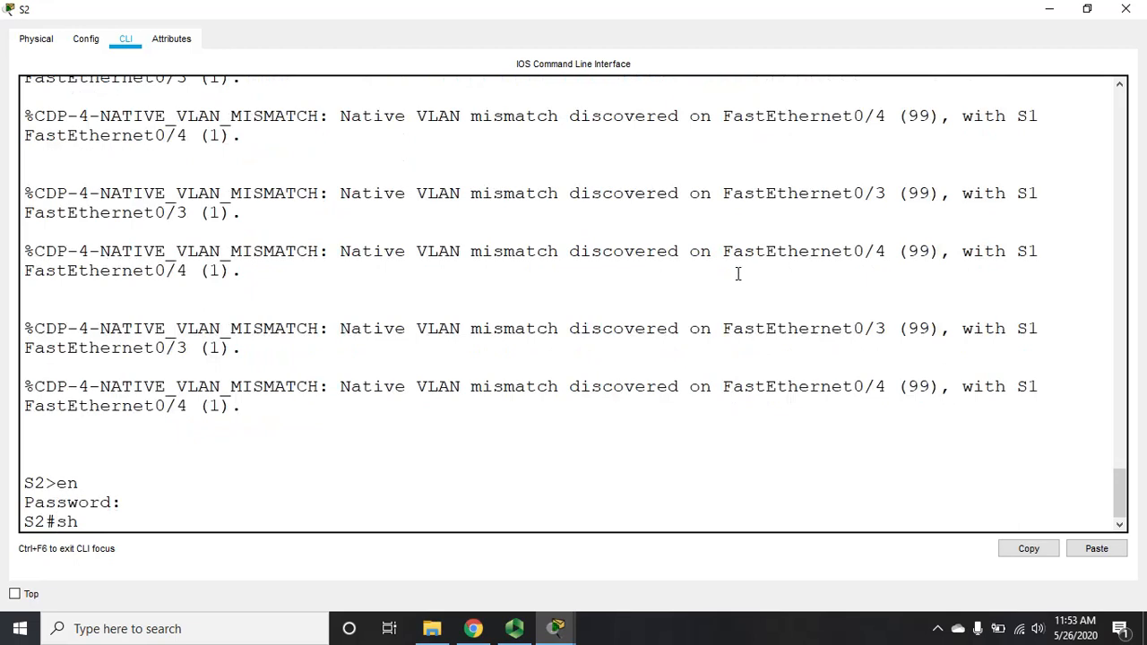
text( u run)
key(Return)
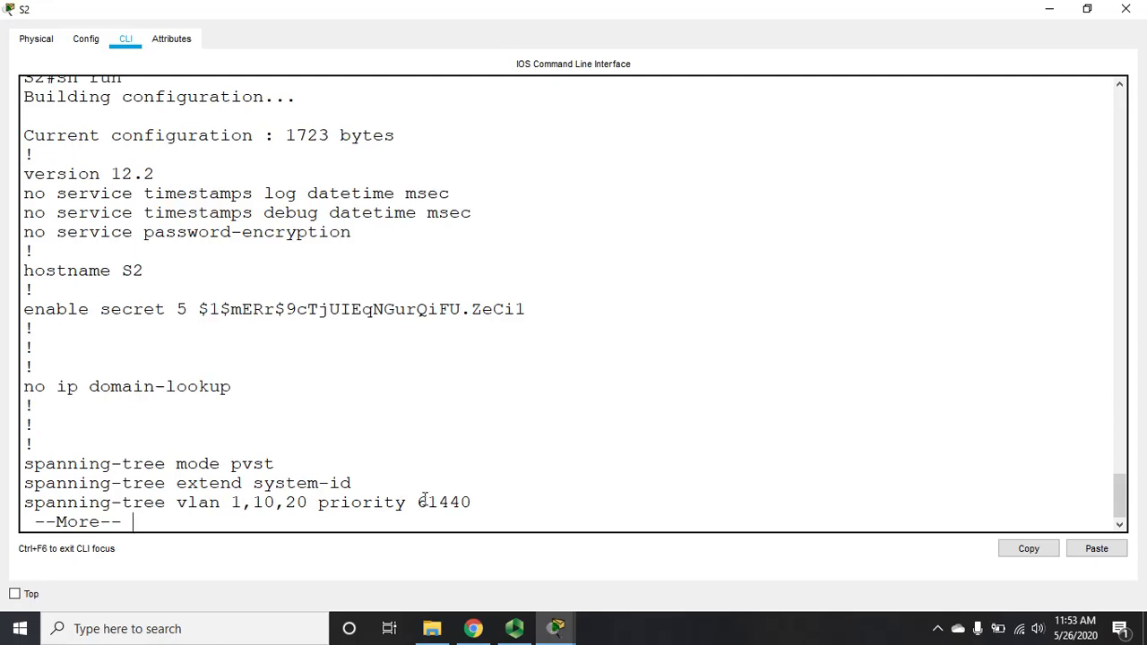
drag(424, 500, 476, 508)
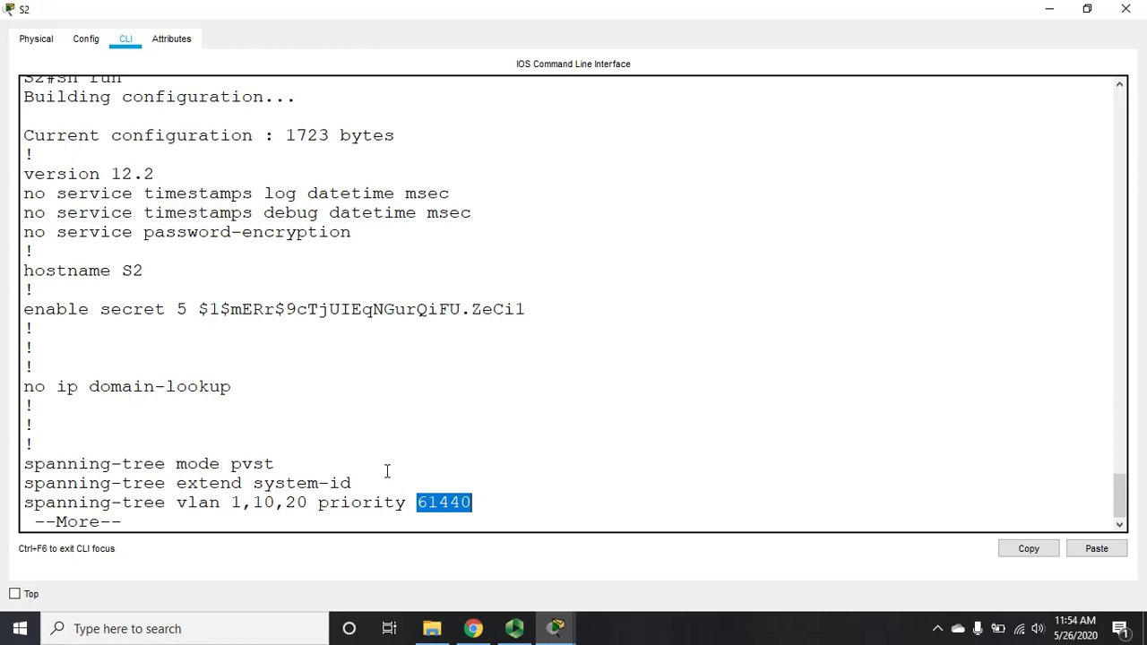
click(387, 471)
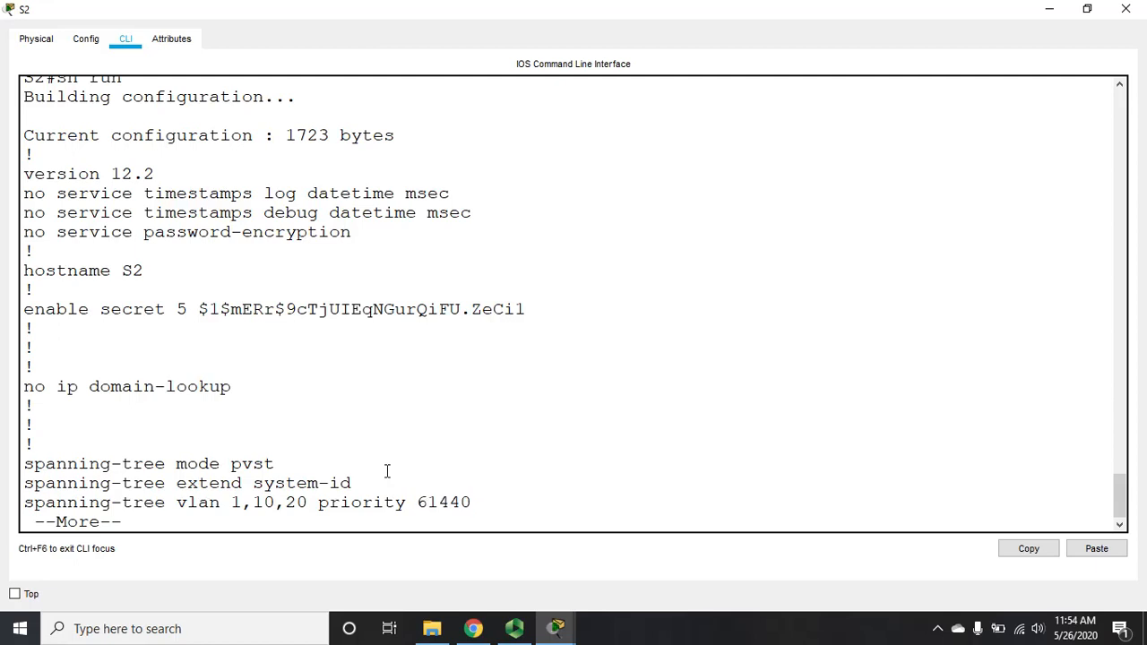
key(Return)
key(Return)
key(Return)
key(Return)
key(Return)
key(Return)
key(Return)
key(Return)
key(Return)
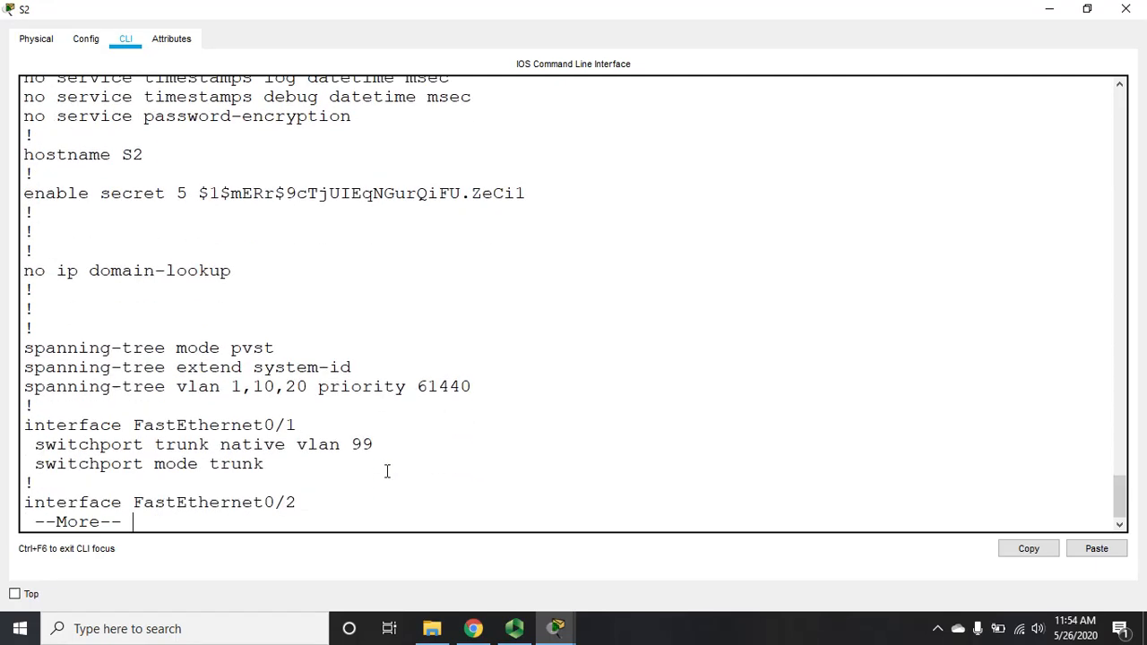
key(Return)
key(Return)
key(Return)
key(Return)
key(Return)
key(Return)
key(Return)
key(Return)
key(Return)
key(Return)
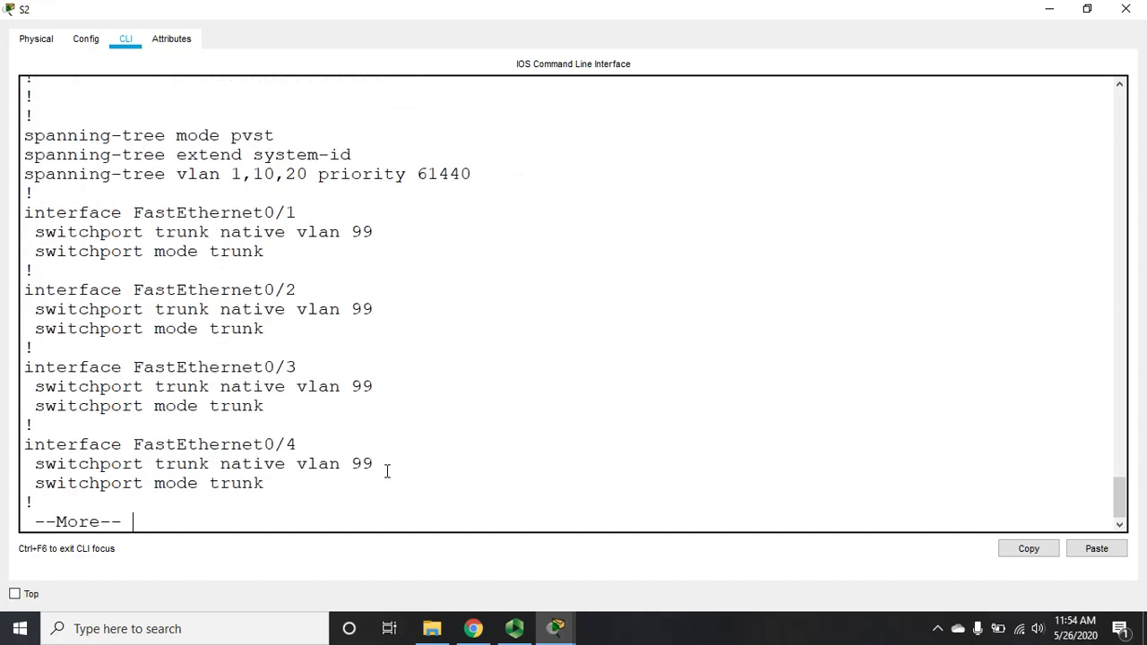
key(Return)
key(Return)
key(Return)
key(Return)
key(Return)
key(Return)
key(Return)
key(Return)
key(Return)
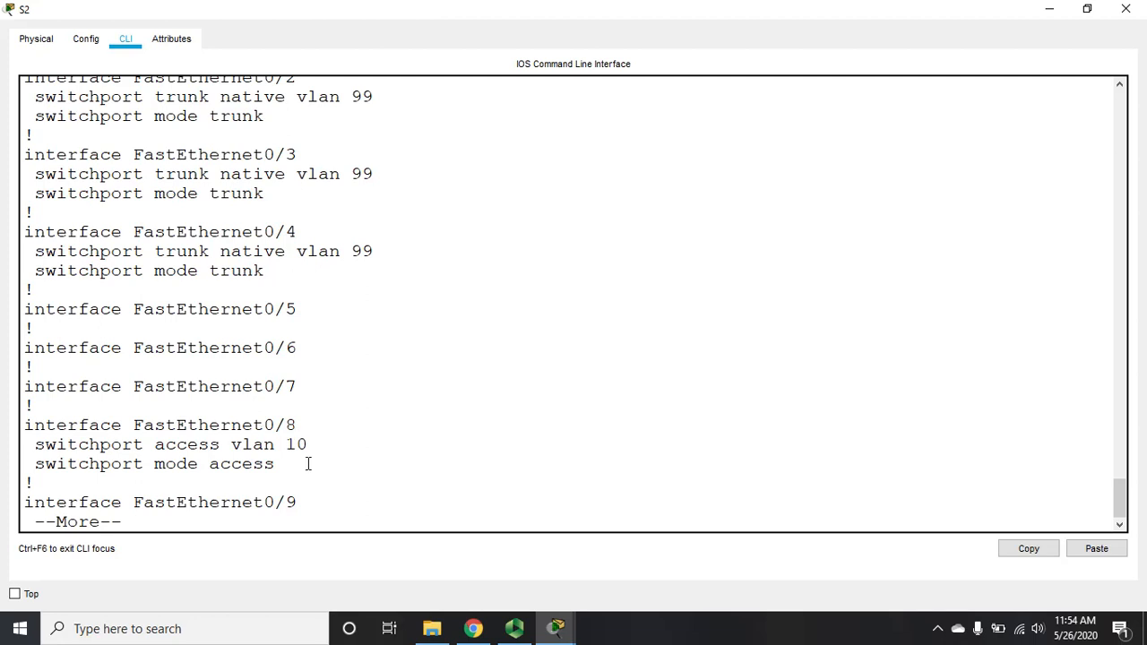
key(Return)
key(Return)
key(Return)
key(Return)
key(Return)
key(Return)
key(Return)
key(Return)
key(Return)
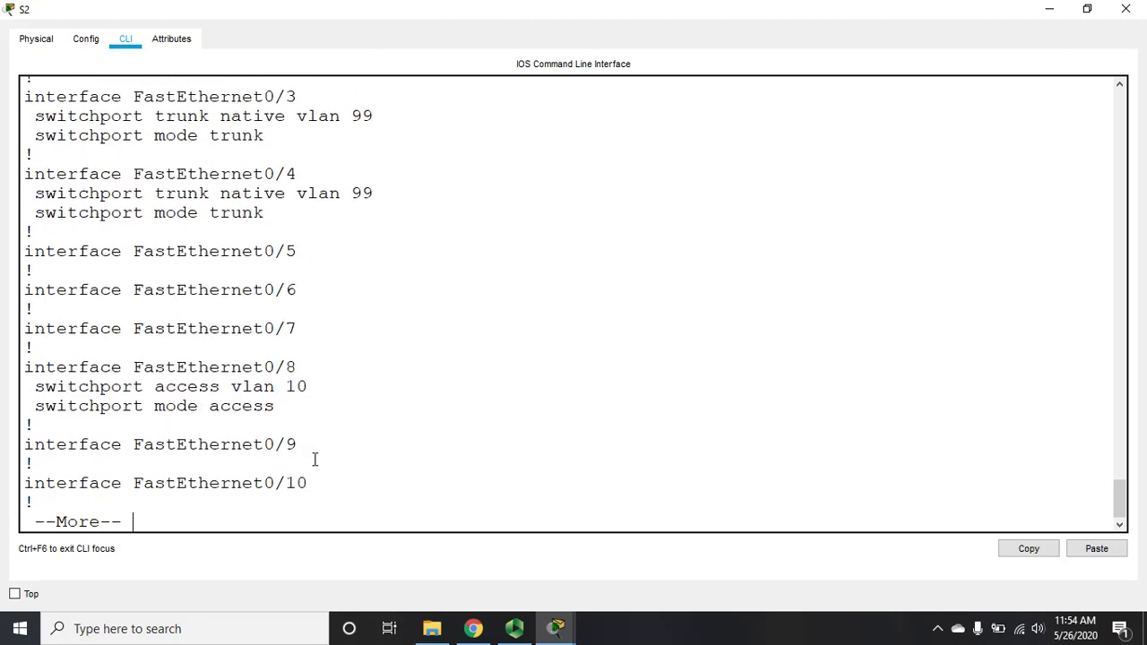
key(Return)
key(Return)
key(Return)
key(Return)
key(Return)
key(Return)
key(Return)
key(Return)
key(Return)
key(Return)
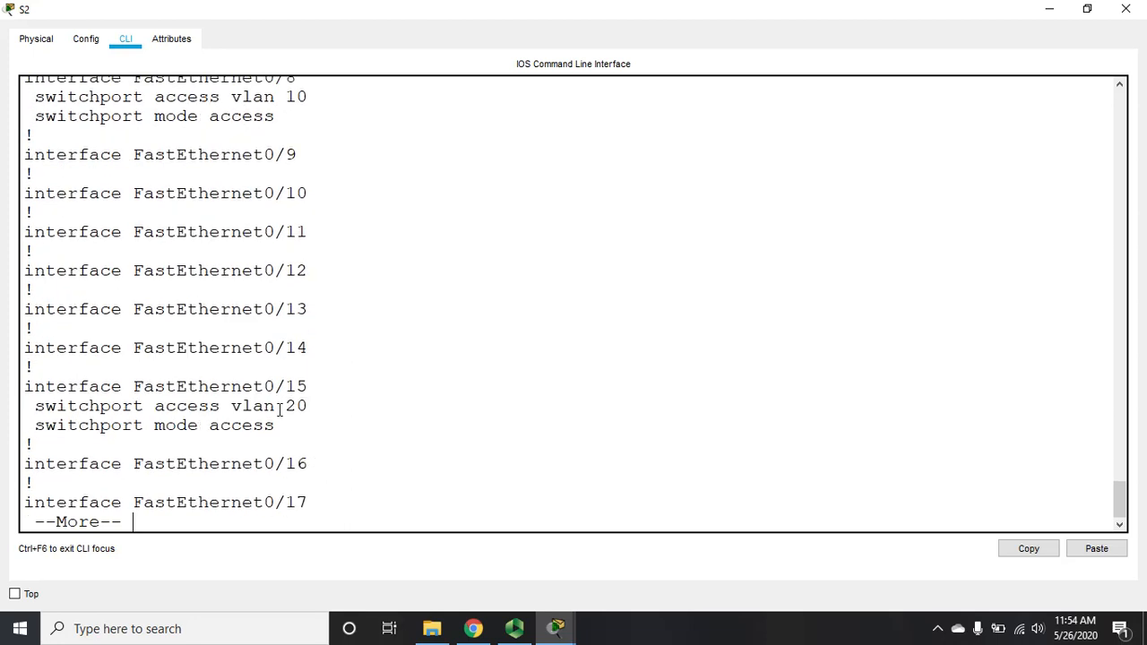
key(Return)
key(Return)
key(Return)
key(Return)
key(Return)
key(Return)
key(Return)
key(Return)
key(Return)
key(Return)
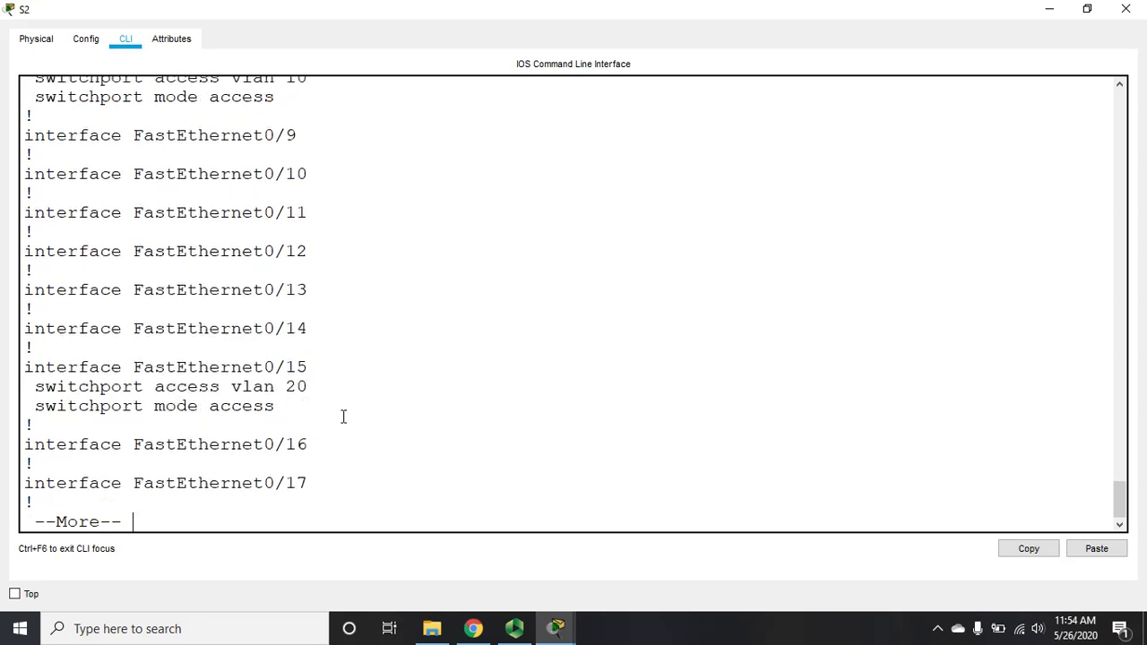
key(Return)
key(Return)
key(Return)
key(Return)
key(Return)
key(Return)
key(Return)
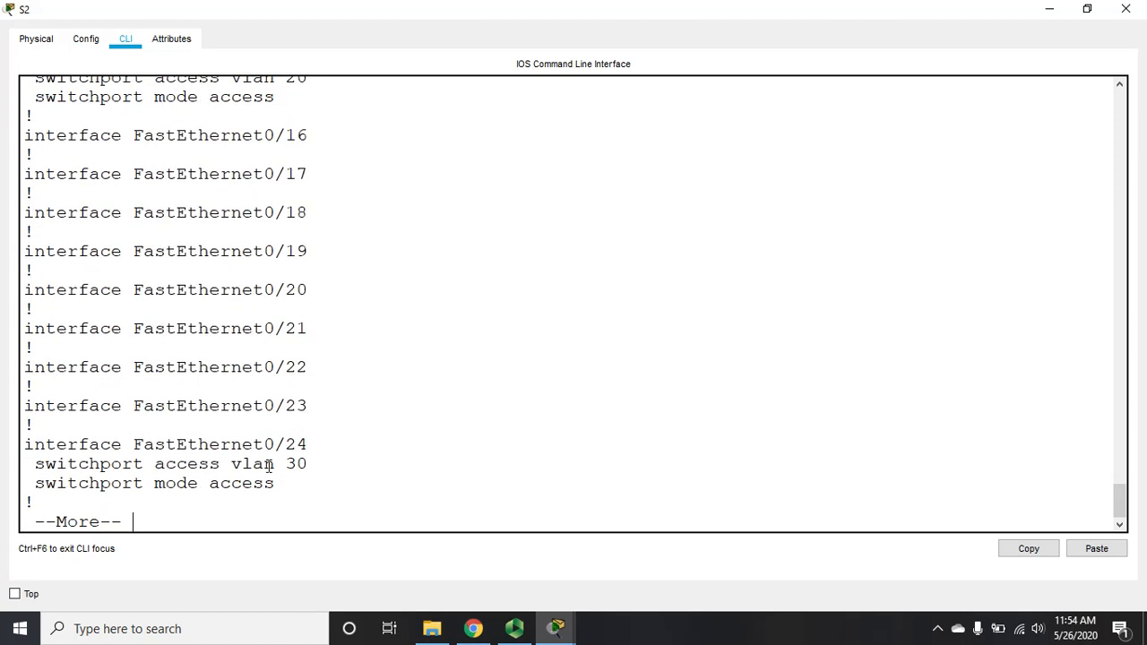
key(Return)
key(Return)
key(Return)
key(Return)
key(Return)
key(Return)
key(Return)
key(Return)
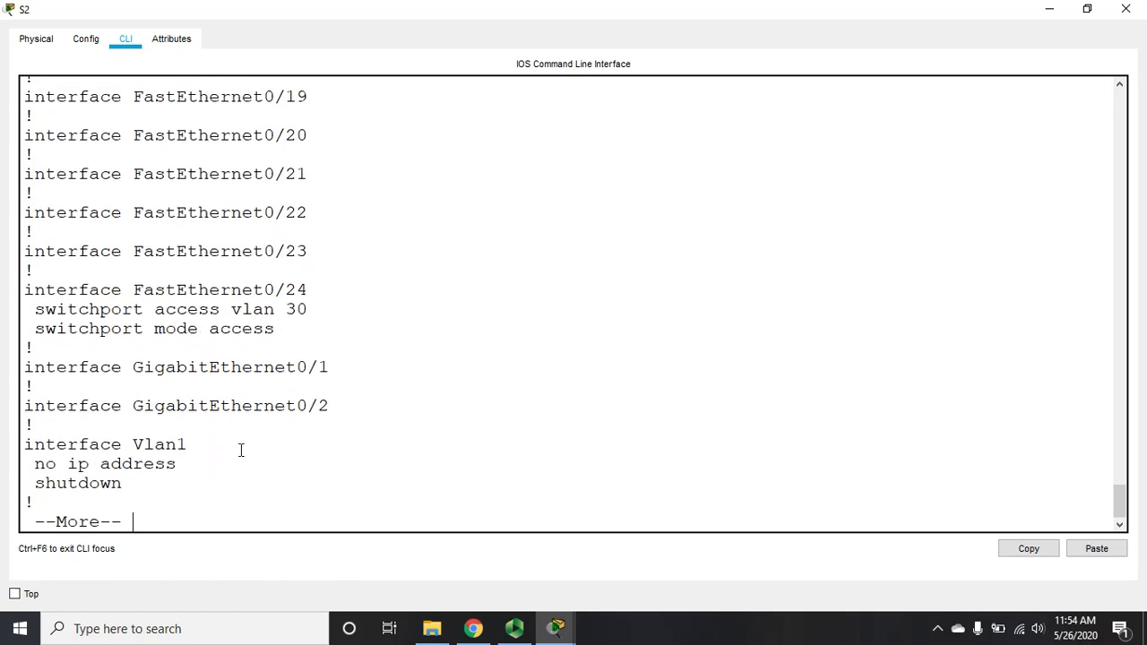
click(1126, 9)
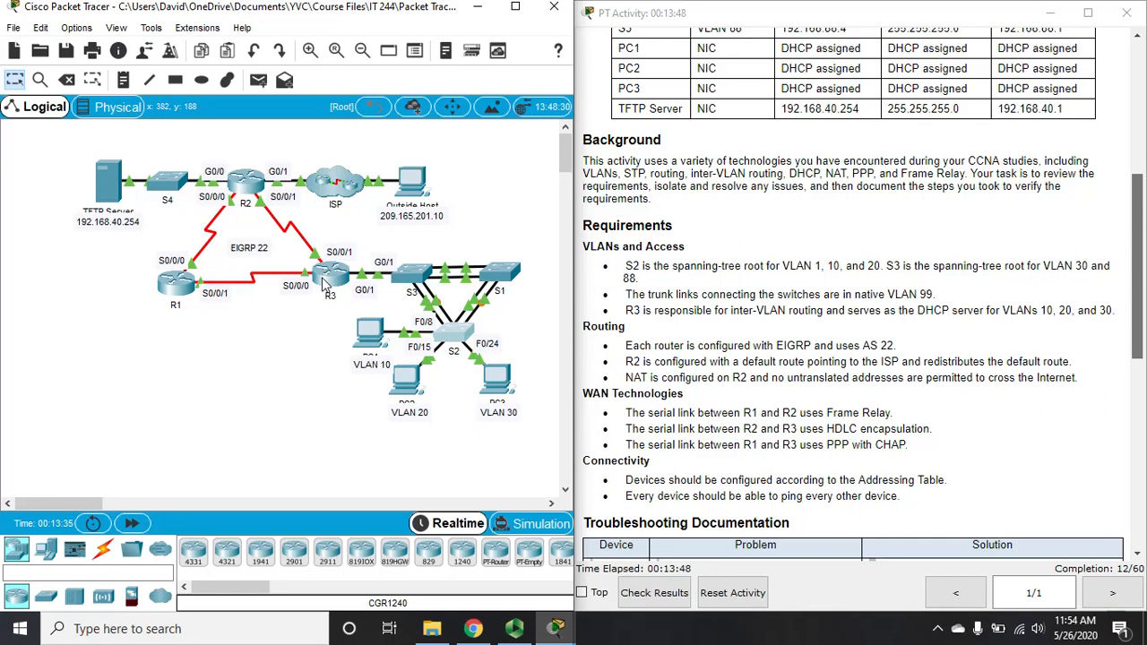
Step: Open S3's command-line interface full-screen, bring up a prompt, then close it
click(413, 280)
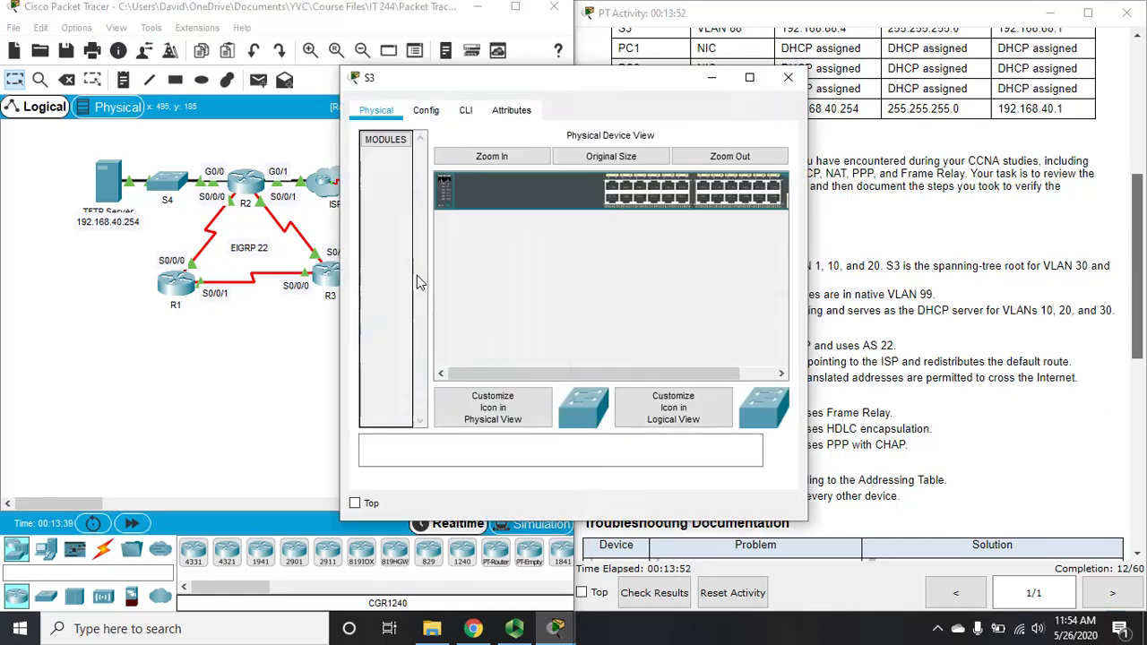
click(749, 77)
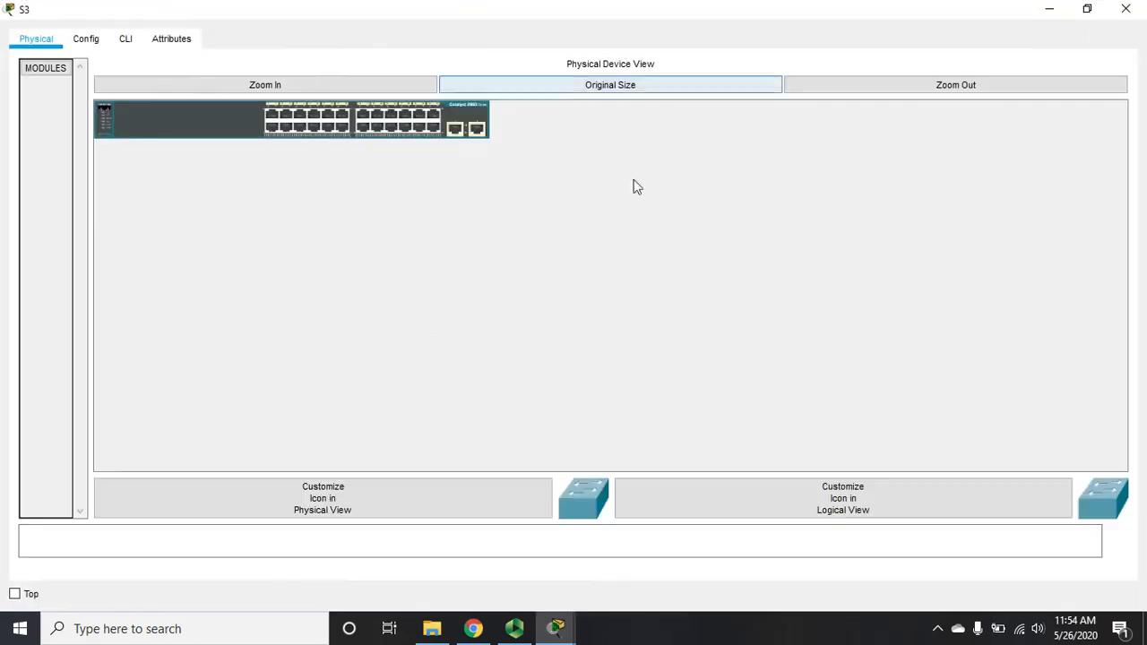
click(126, 41)
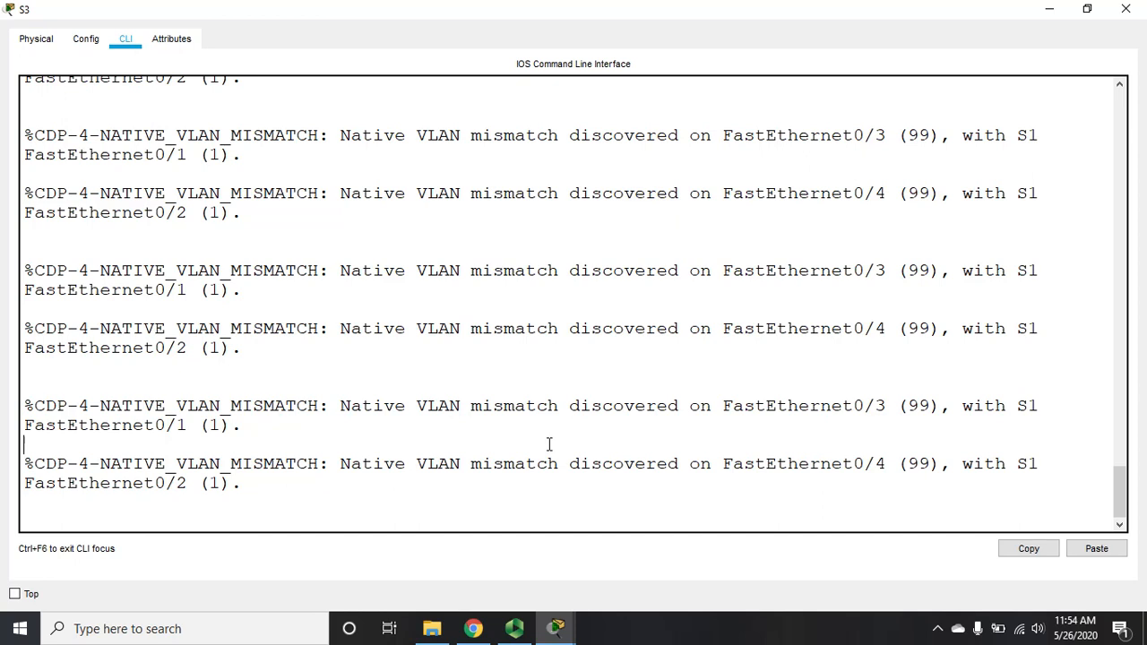
key(Return)
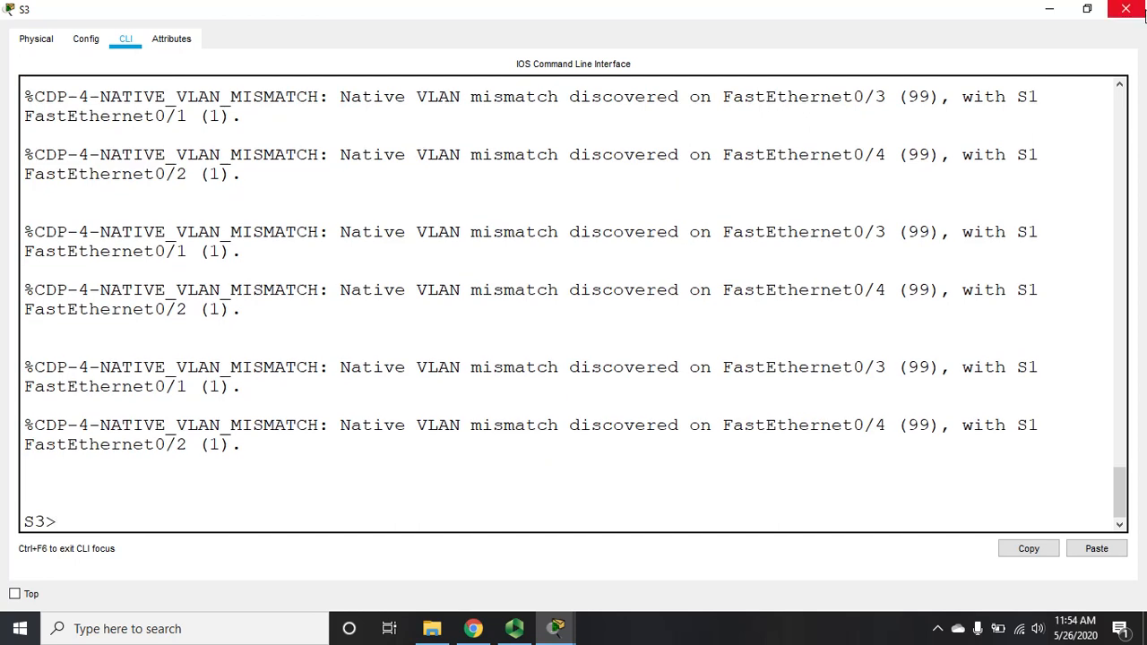
click(1125, 9)
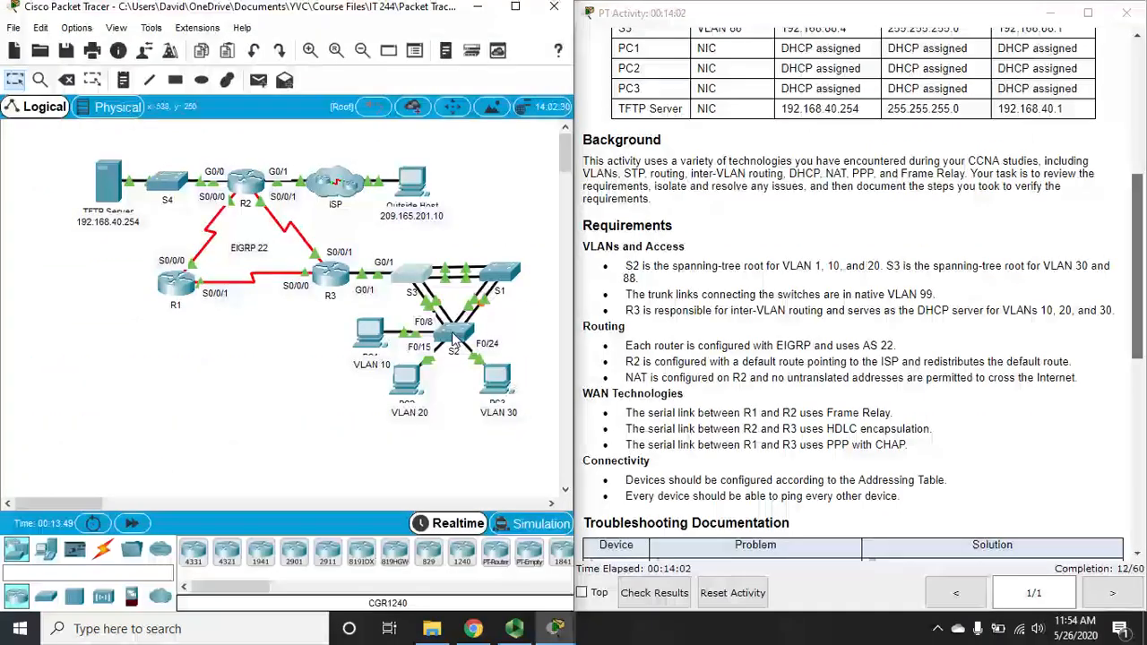
Step: Glance at S2's configuration, then reopen S3 full-screen showing its native VLAN mismatch warnings
click(452, 331)
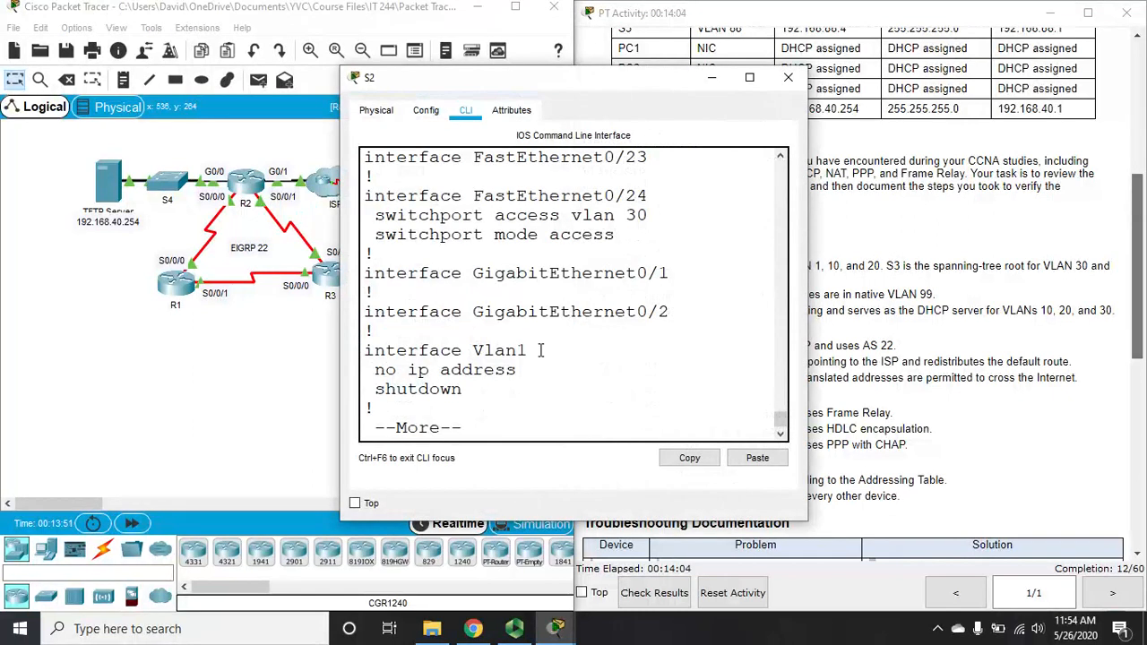
click(788, 78)
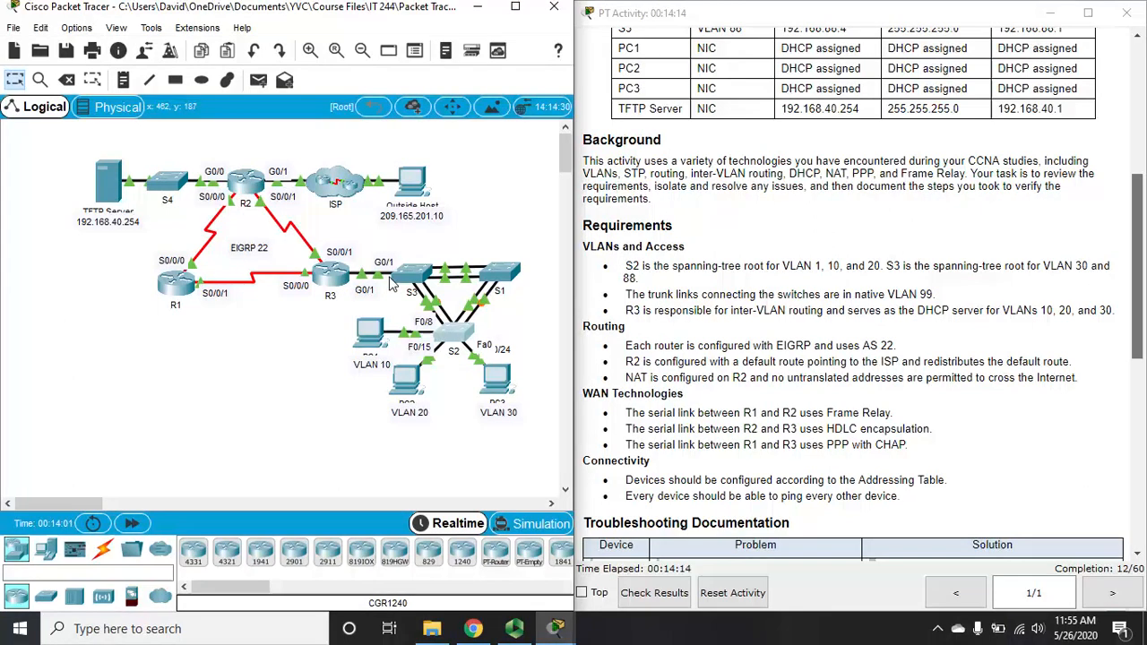
click(418, 272)
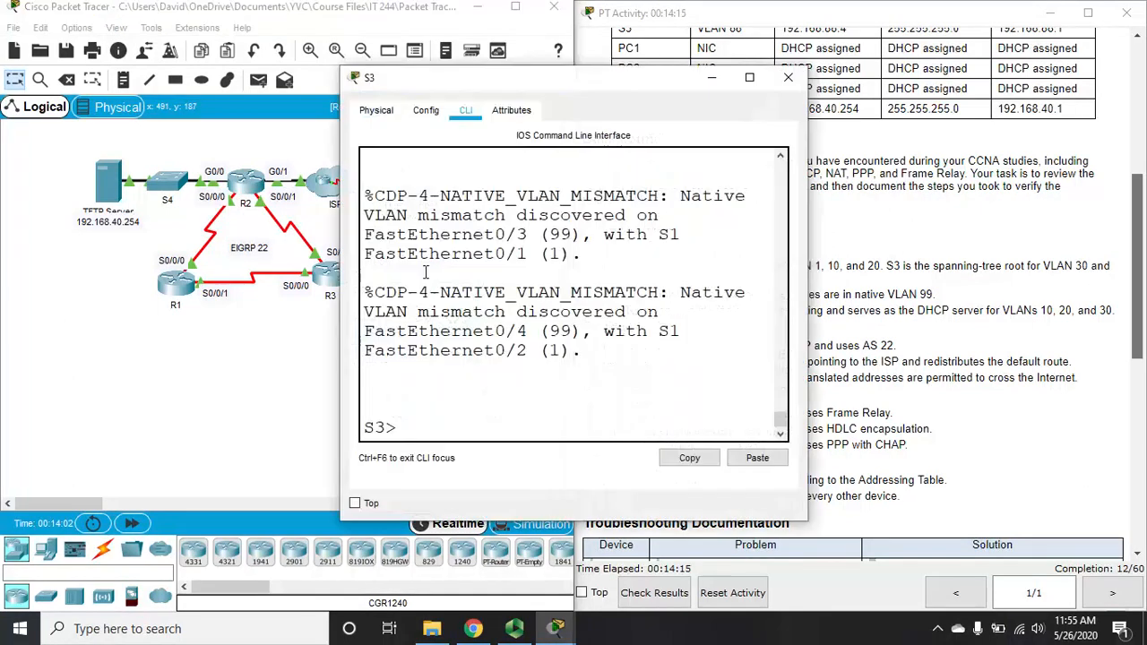
click(749, 77)
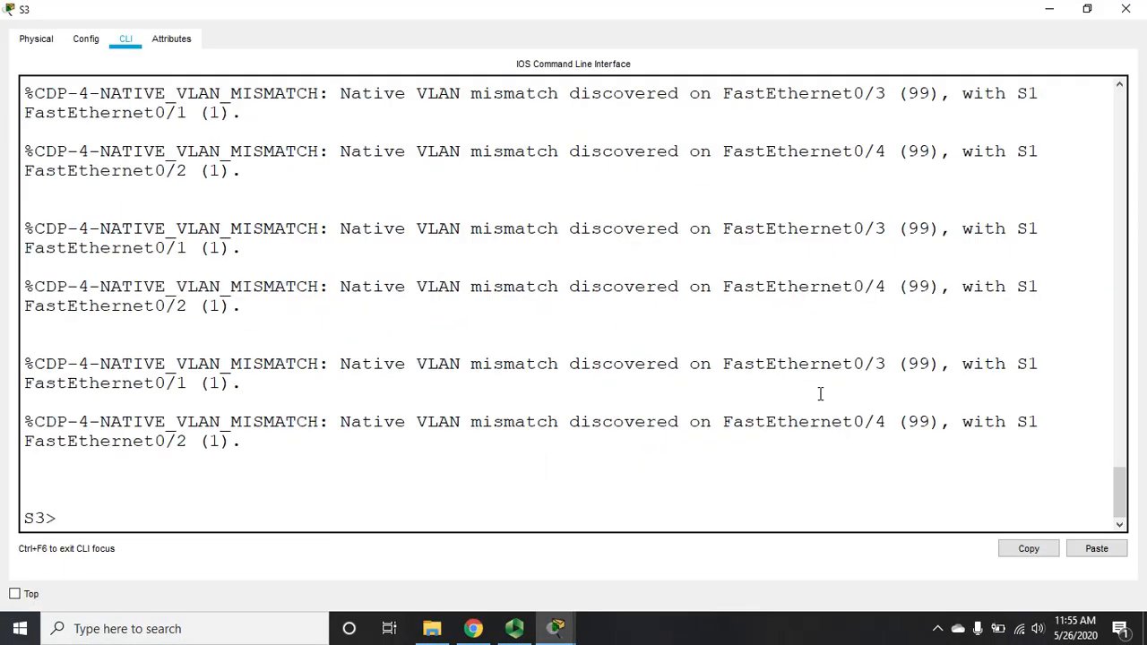
Step: Enter privileged mode on S3 with the password and run show run
key(Return)
text(en)
key(Return)
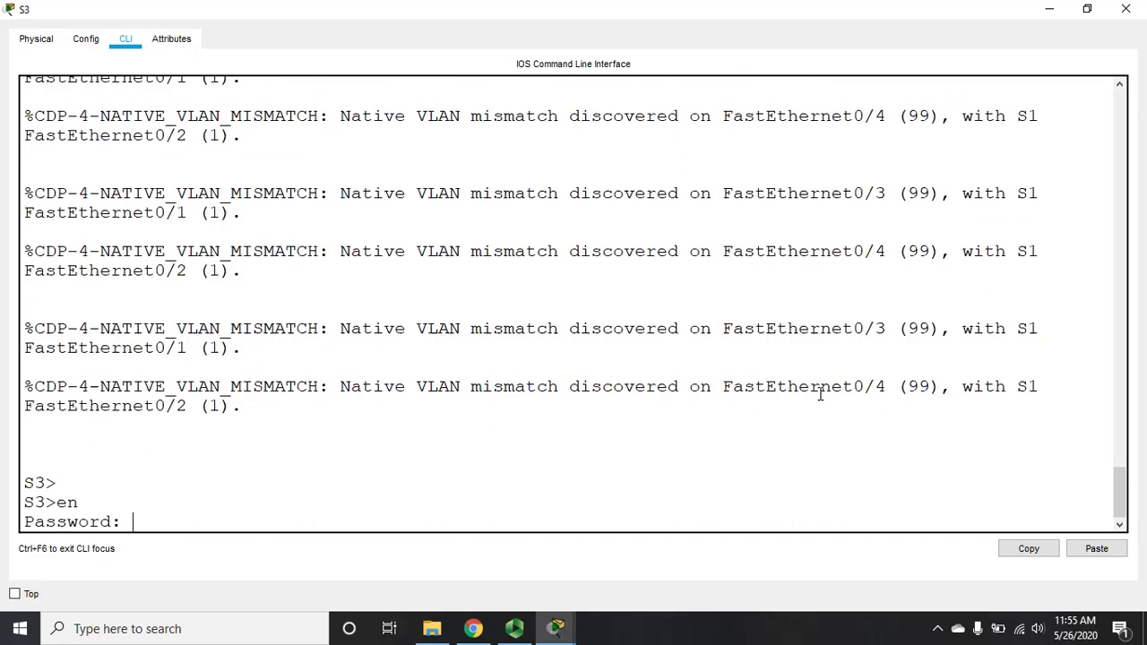
key(Return)
text(sh)
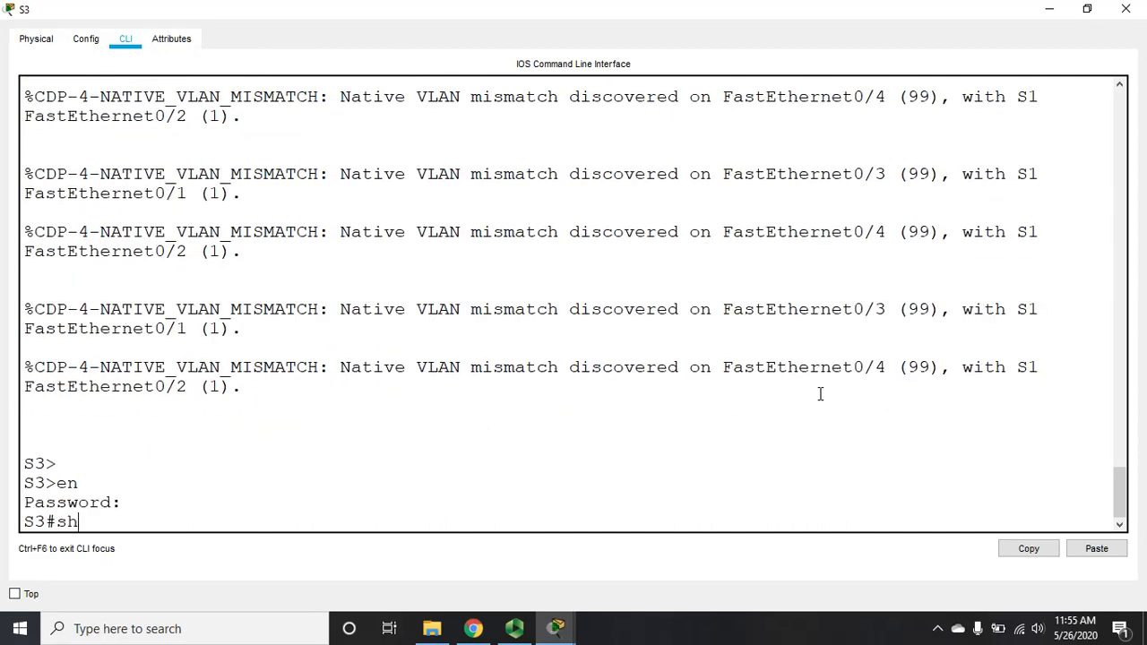
text( run)
key(Return)
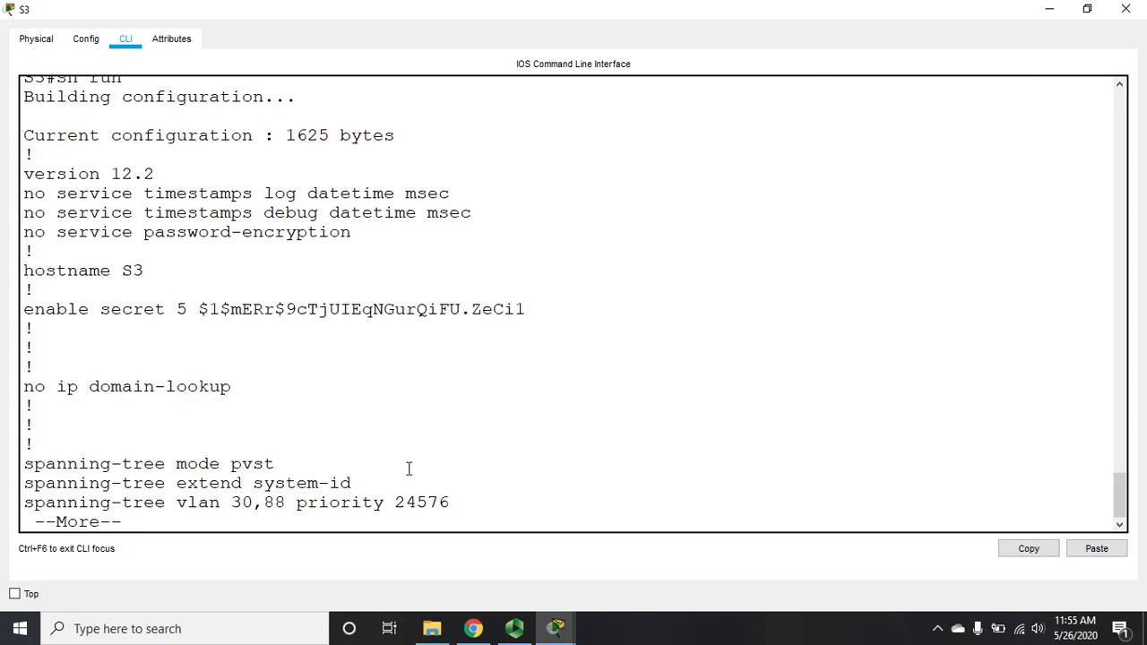
Step: Page to GigabitEthernet0/1 and highlight its native vlan 99 and switchport mode access lines
key(Return)
key(Return)
key(Return)
key(Return)
key(Return)
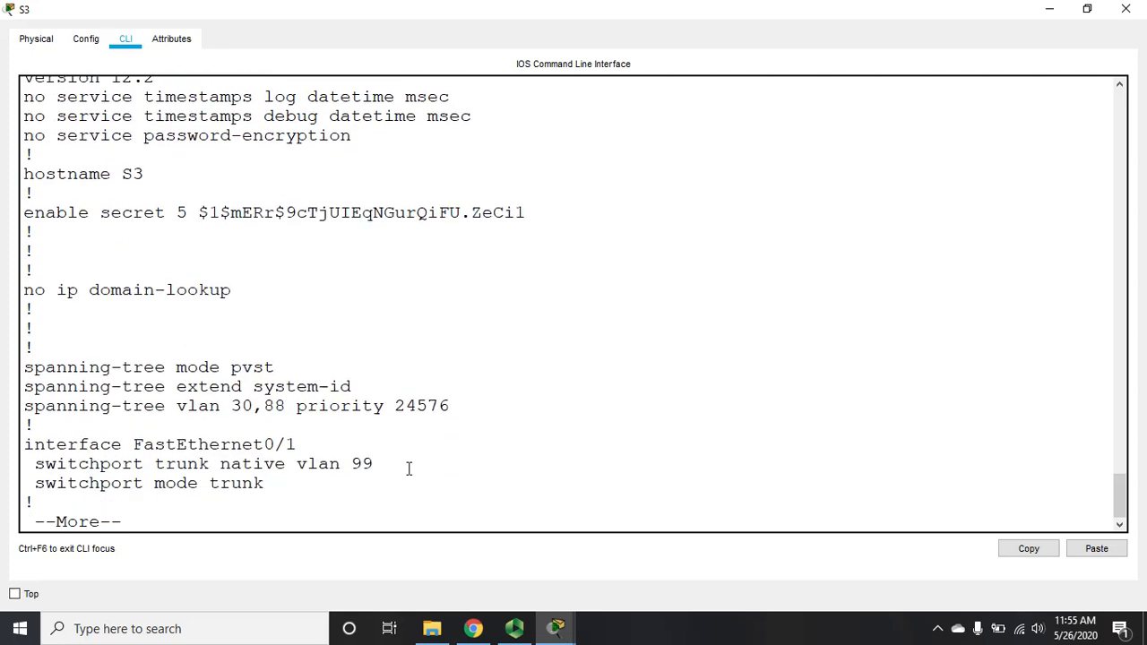
key(Return)
key(Return)
key(Return)
key(Return)
key(Return)
key(Return)
key(Return)
key(Return)
key(Return)
key(Return)
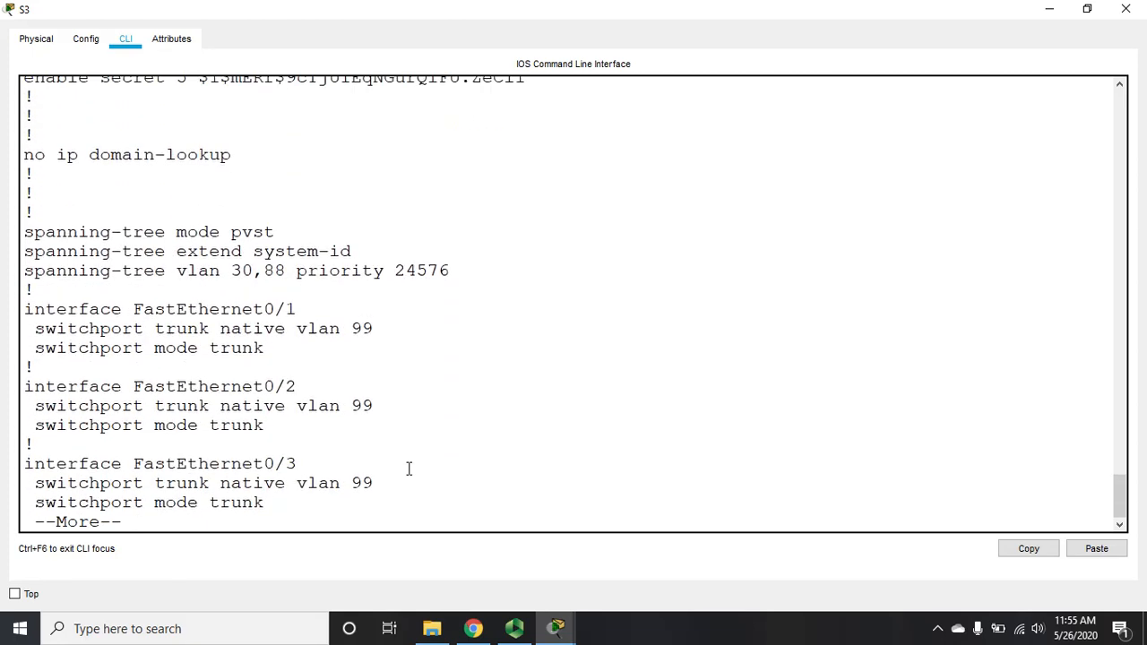
key(Return)
key(Return)
key(Return)
key(Return)
key(Return)
key(Return)
key(Return)
key(Return)
key(Return)
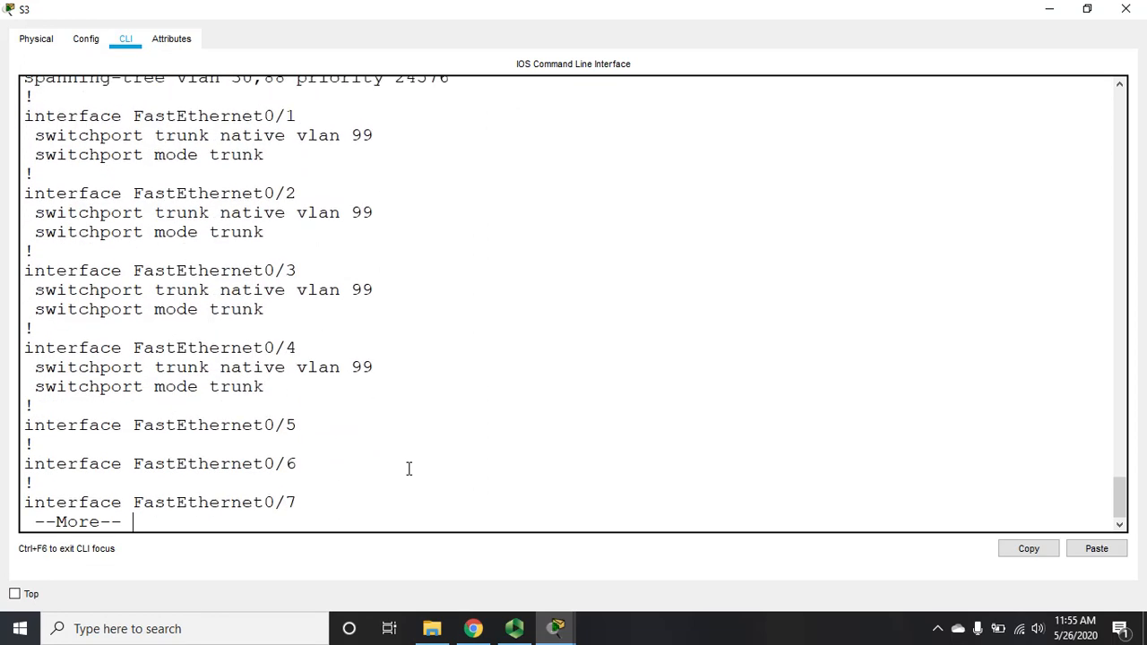
key(space)
key(Return)
key(space)
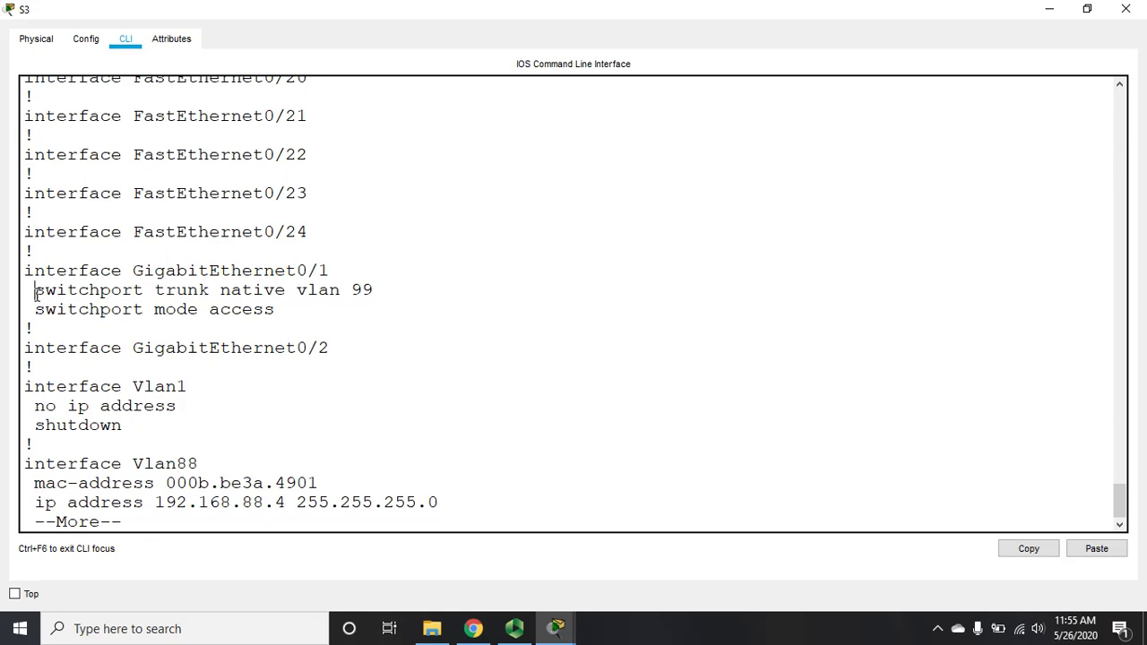
drag(35, 290, 378, 284)
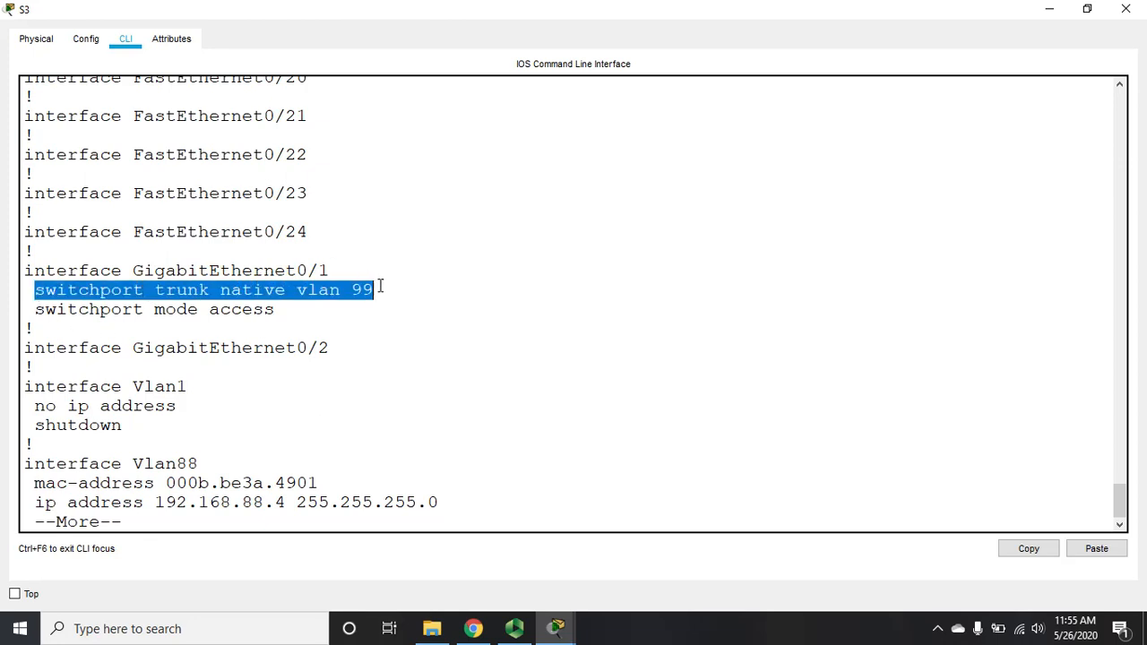
drag(32, 311, 287, 310)
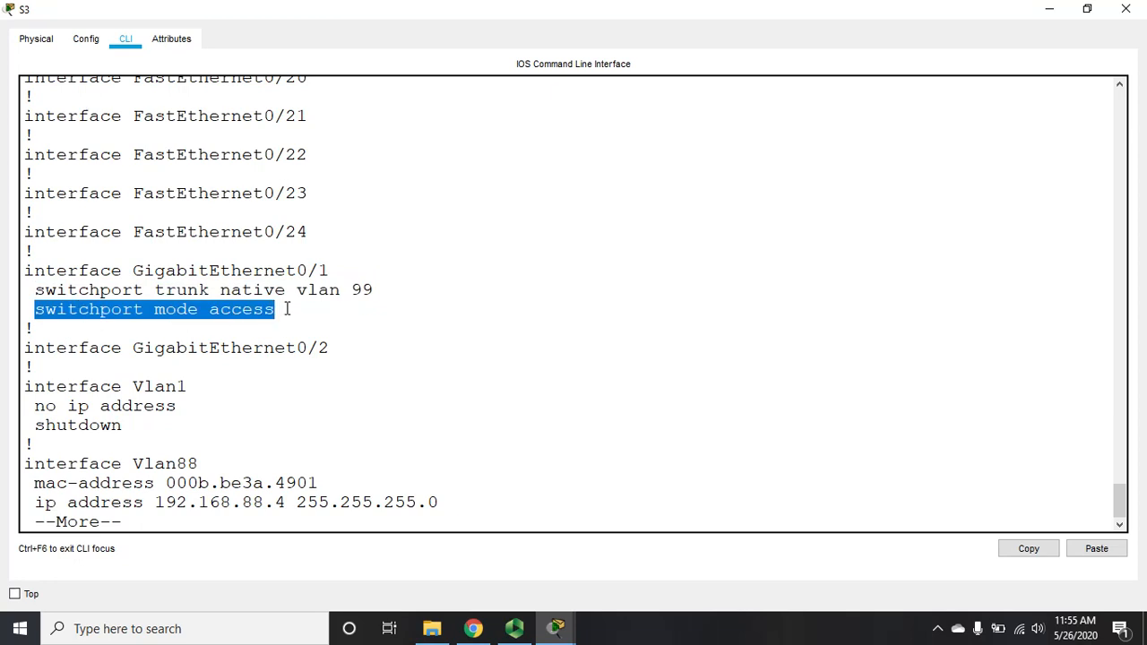
Step: Set S3's GigabitEthernet0/1 to switchport mode trunk from global configuration mode
key(ctrl+c)
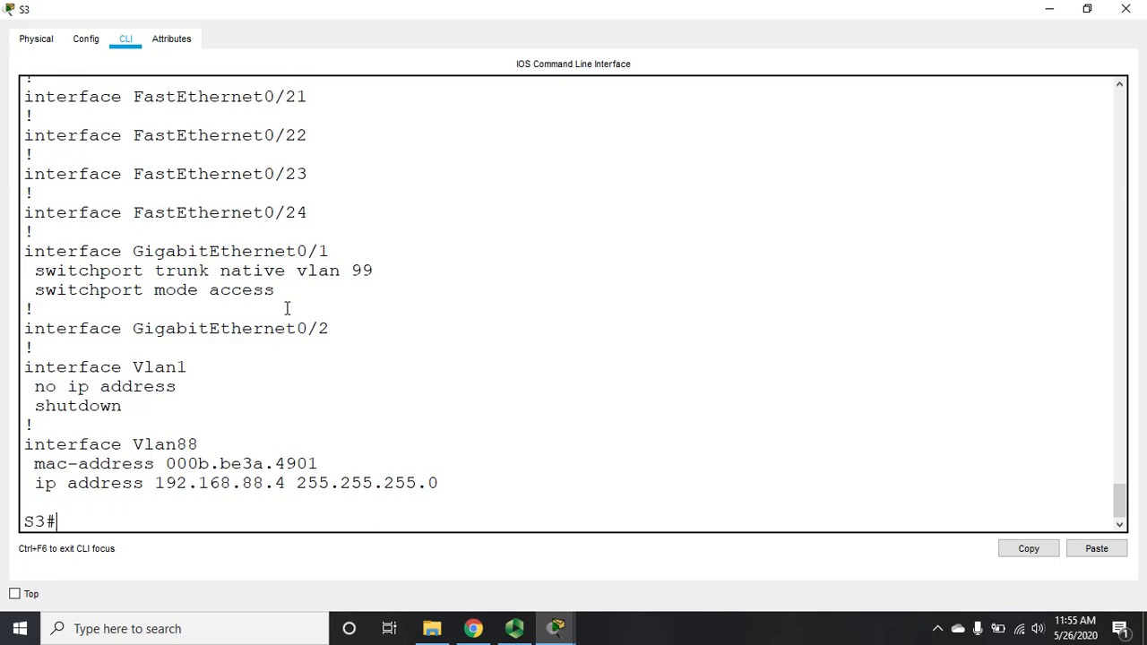
text(config t)
key(Return)
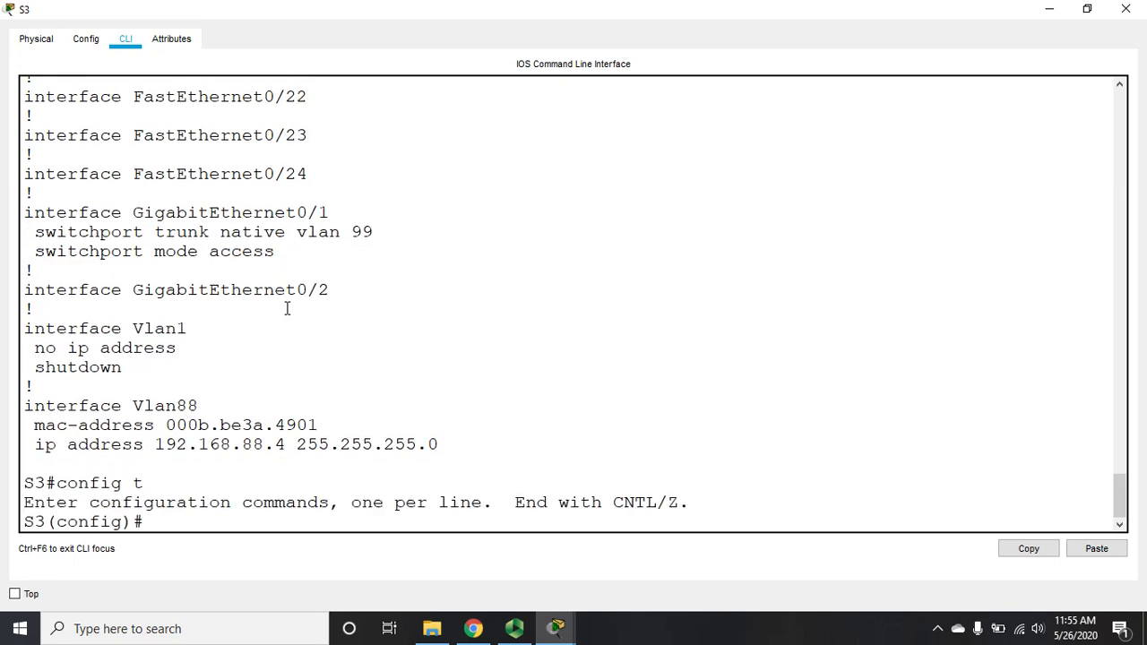
text(int g0/1)
key(Return)
text(s)
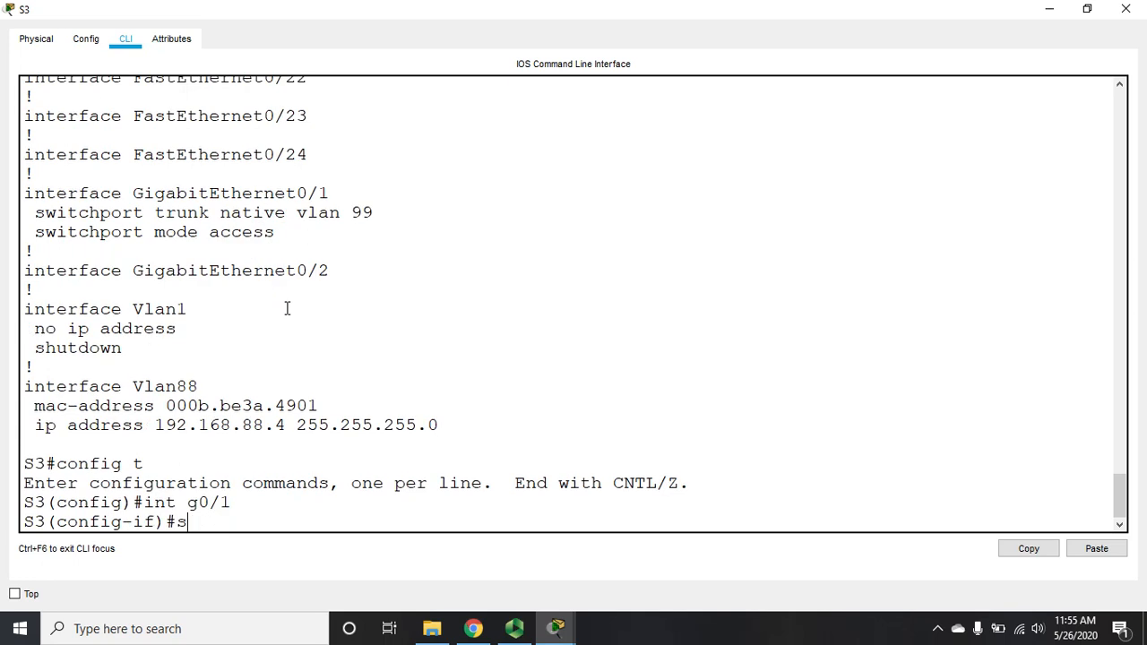
text(w mo tr)
key(Return)
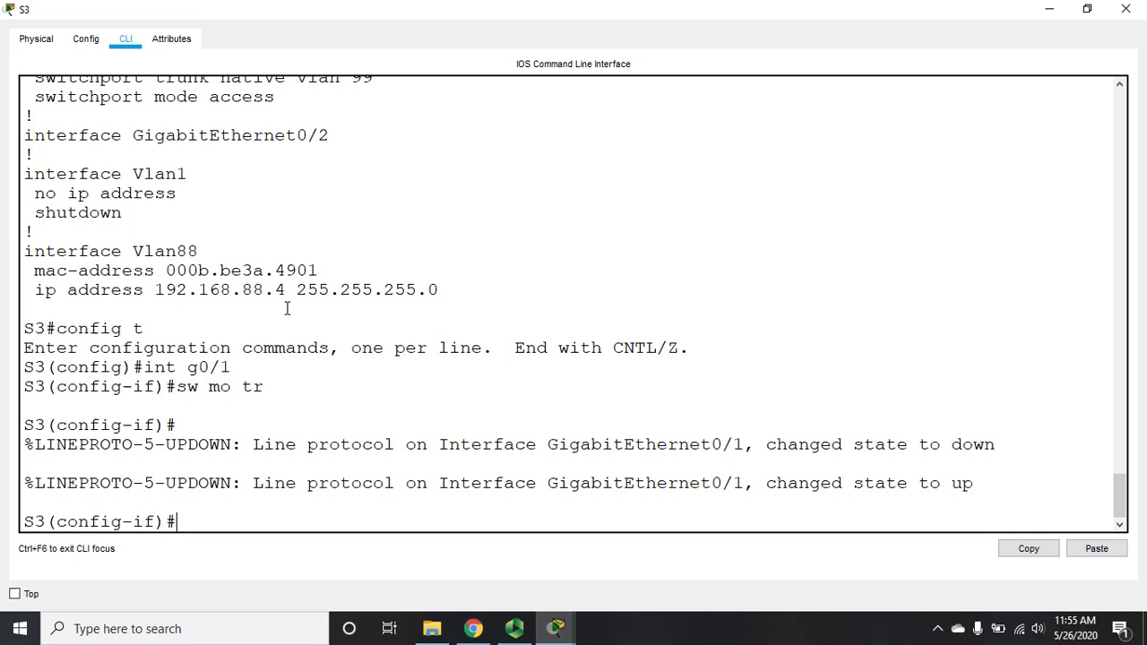
Step: Add switchport nonegotiate on GigabitEthernet0/1 and exit back to the privileged prompt
text(so no)
key(BackSpace)
key(BackSpace)
key(BackSpace)
key(BackSpace)
text(w no)
key(Return)
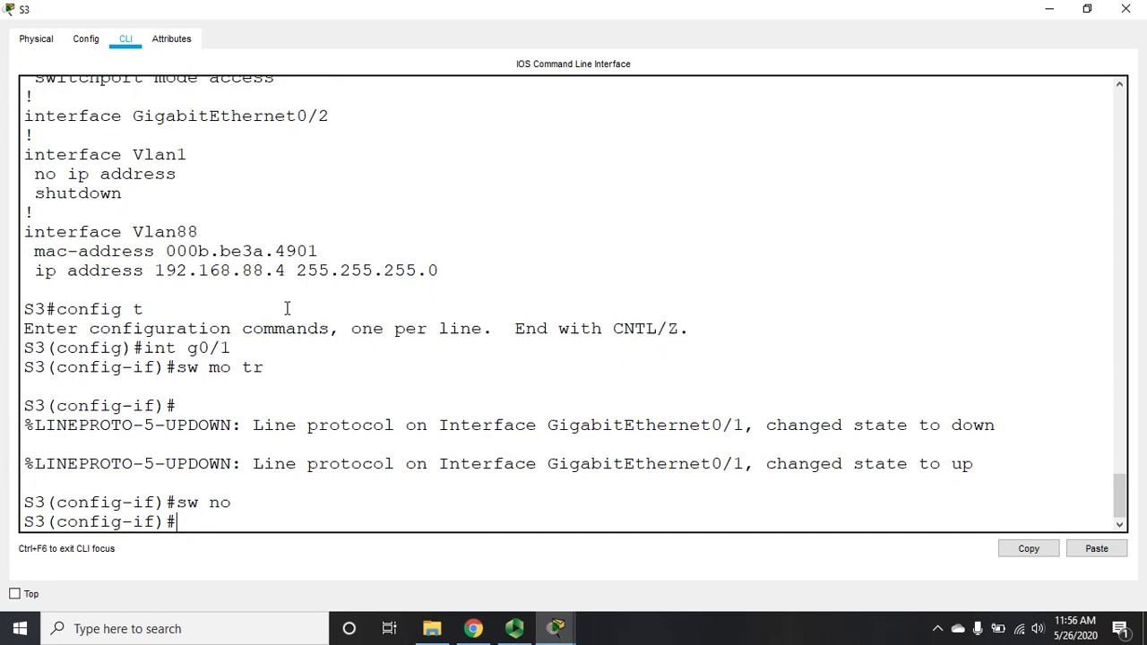
text(exit)
key(Return)
text(exit)
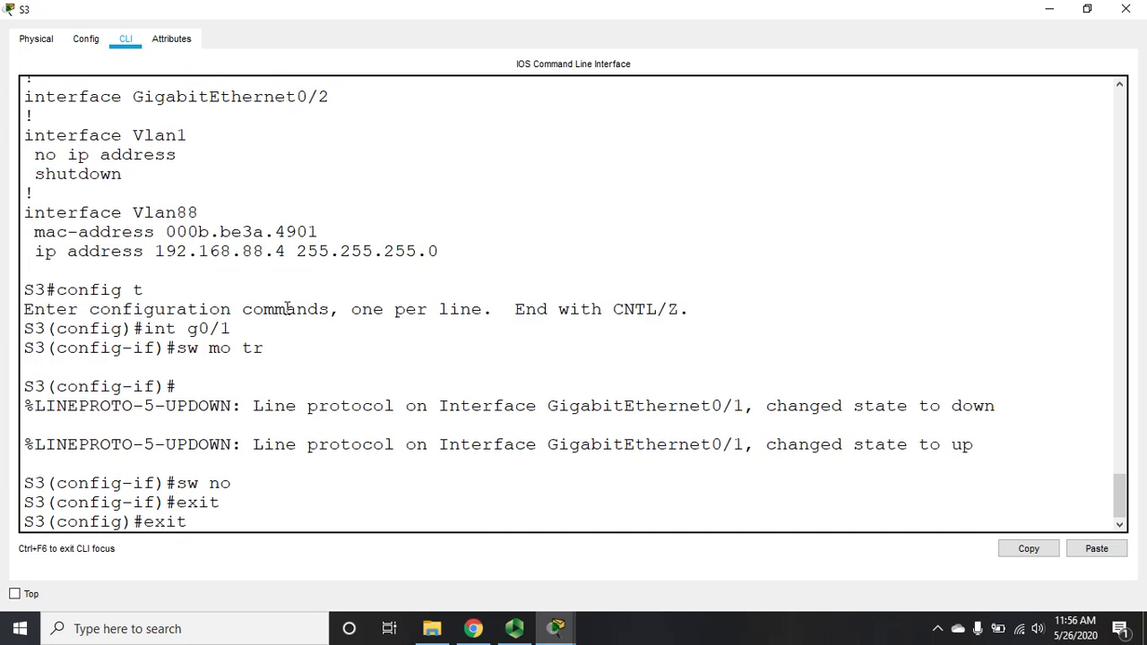
key(Return)
Step: Page through S3's updated running config to confirm GigabitEthernet0/1's trunk settings
text(sh run)
key(Return)
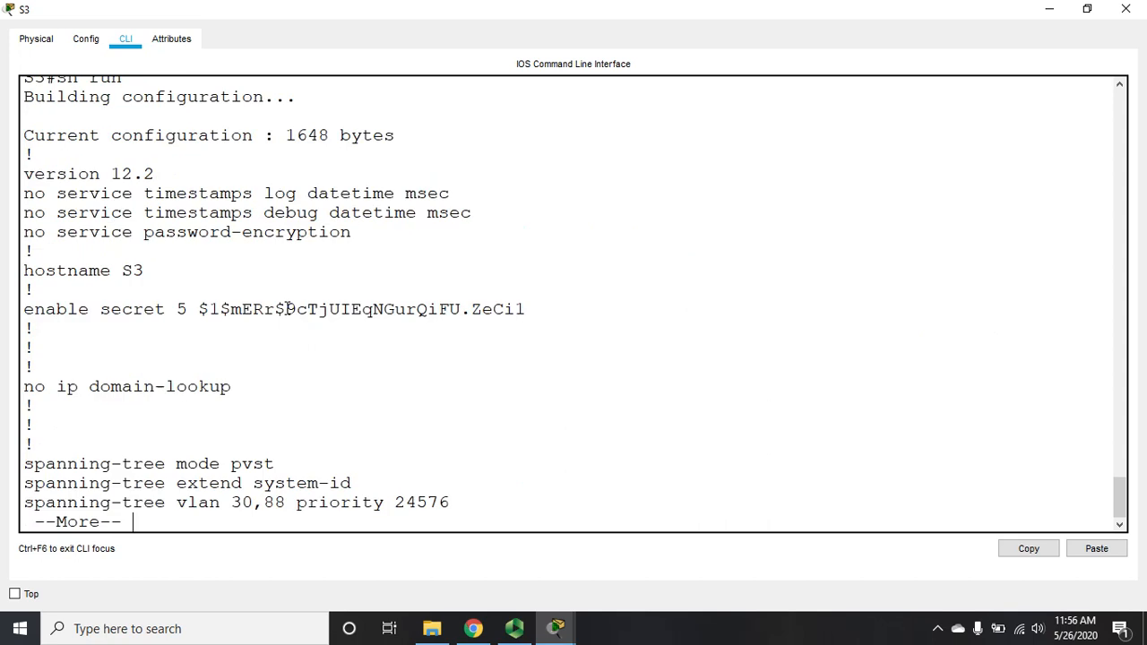
key(space)
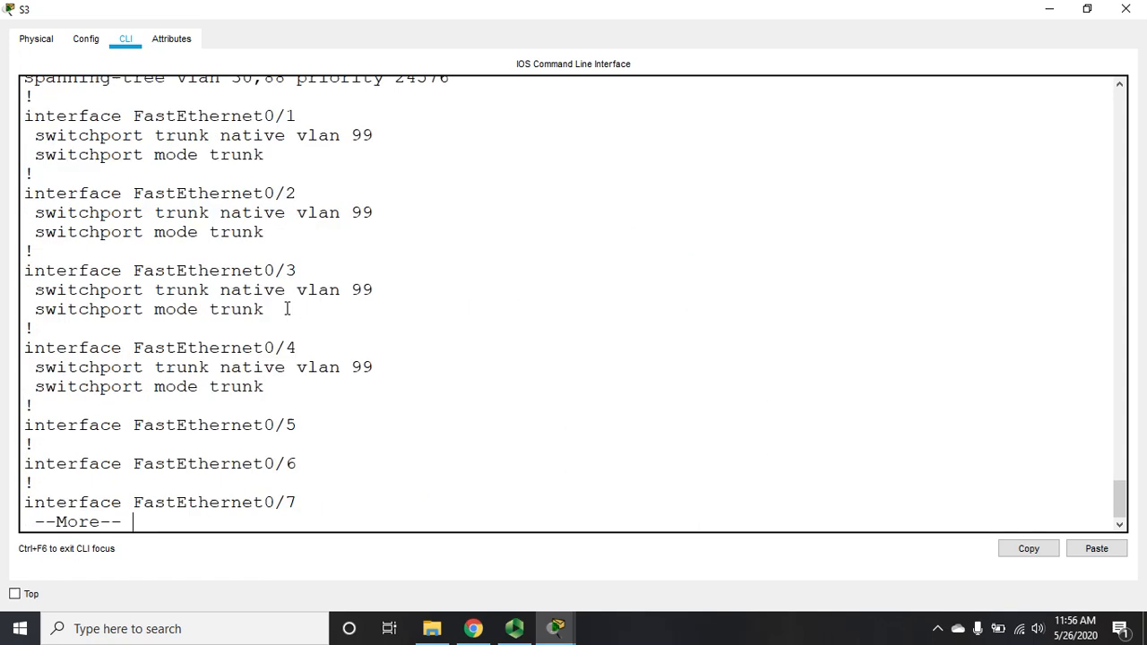
key(space)
key(space)
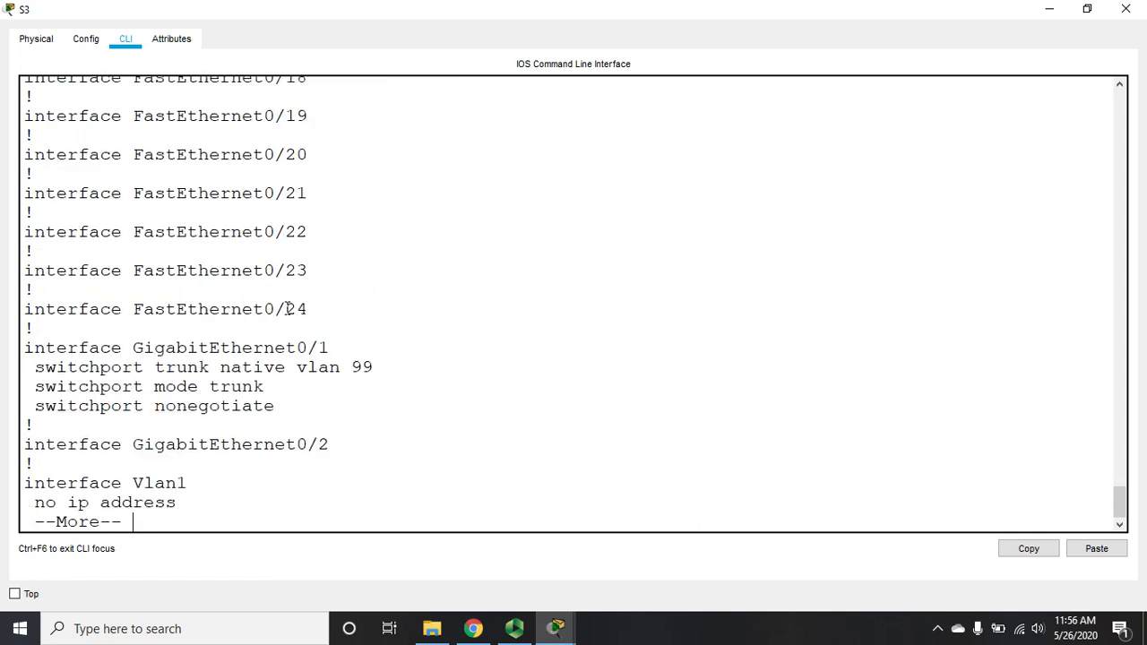
key(space)
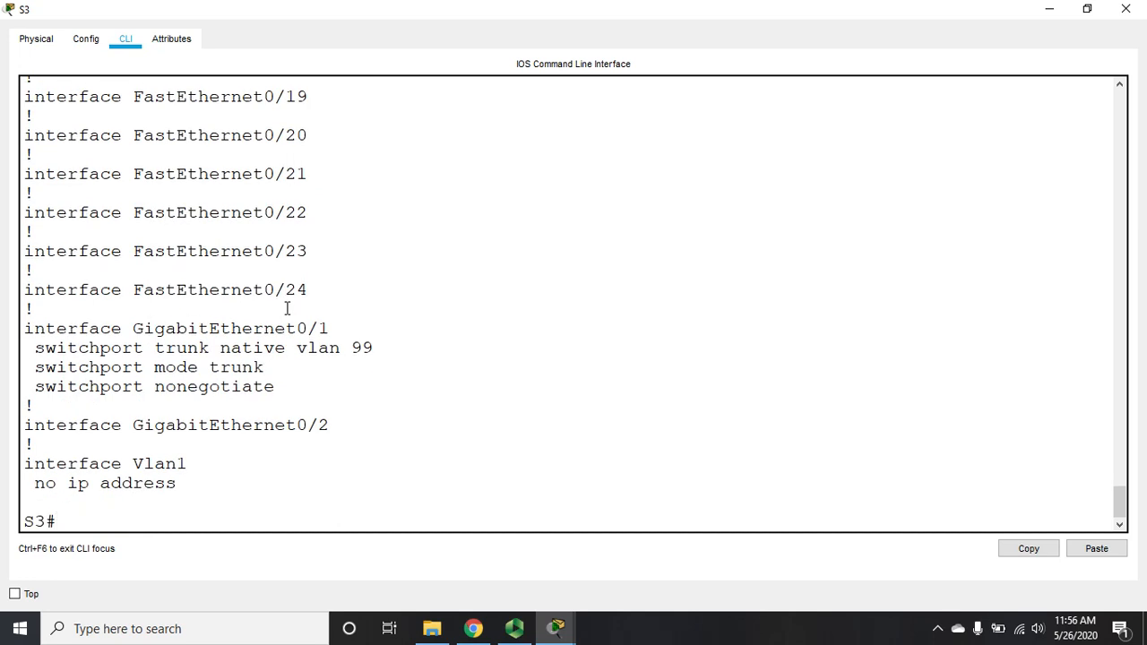
Step: Check S3's sh int tr summary: Fa0/1–0/4 and Gig0/1 on native VLAN 99. Then close S3
text(sh int tr)
key(Return)
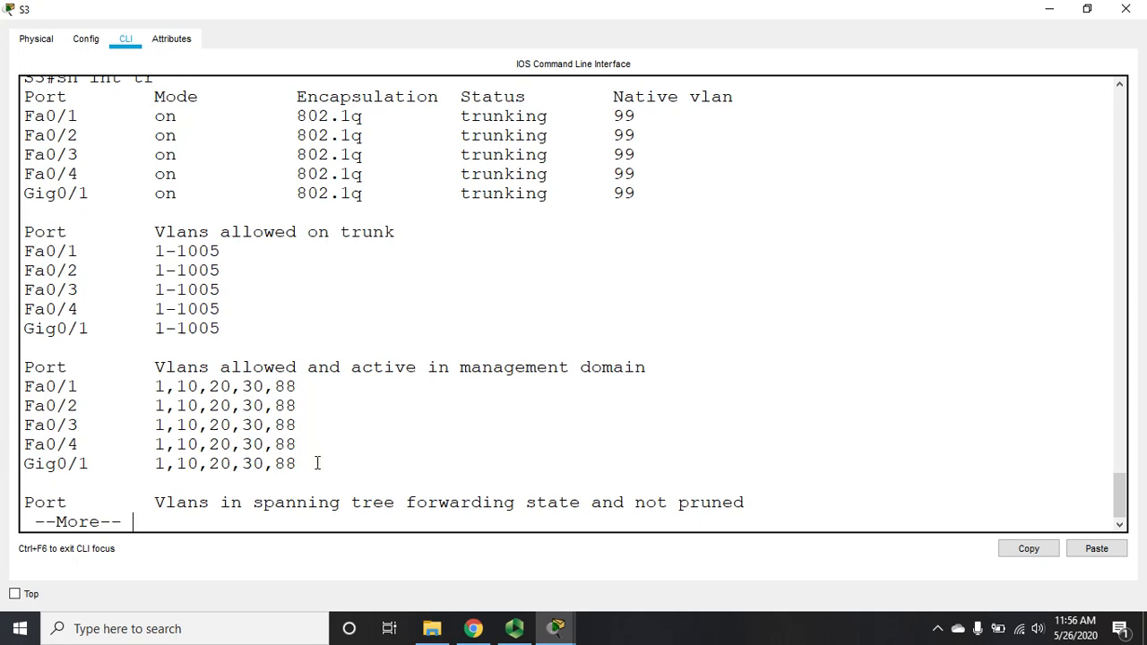
key(space)
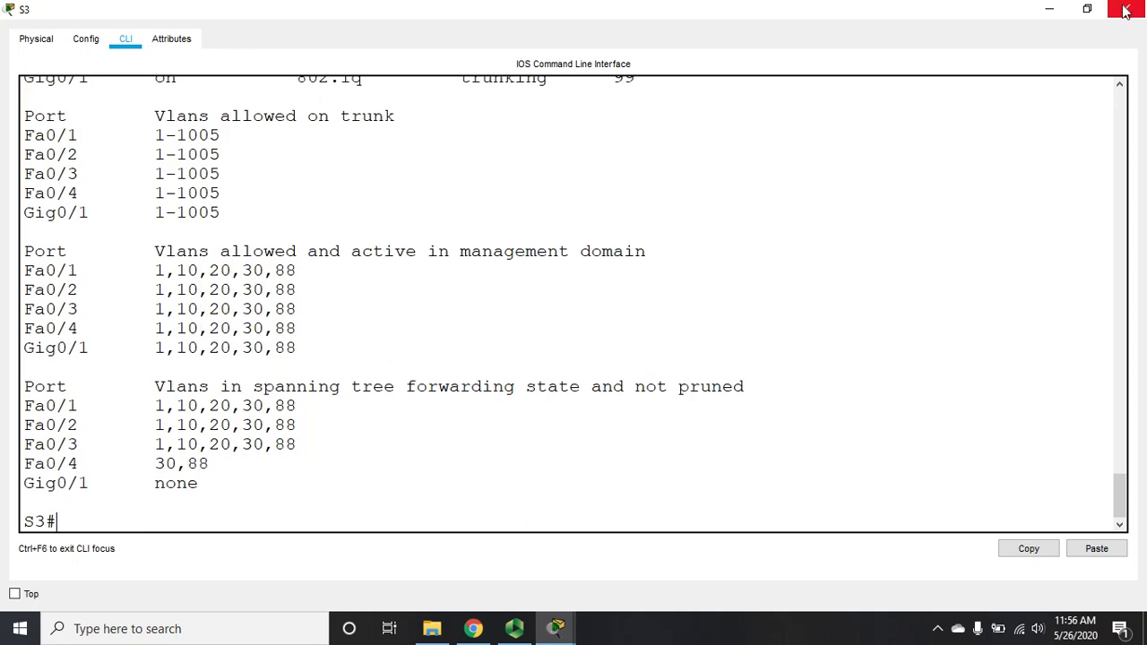
click(1126, 9)
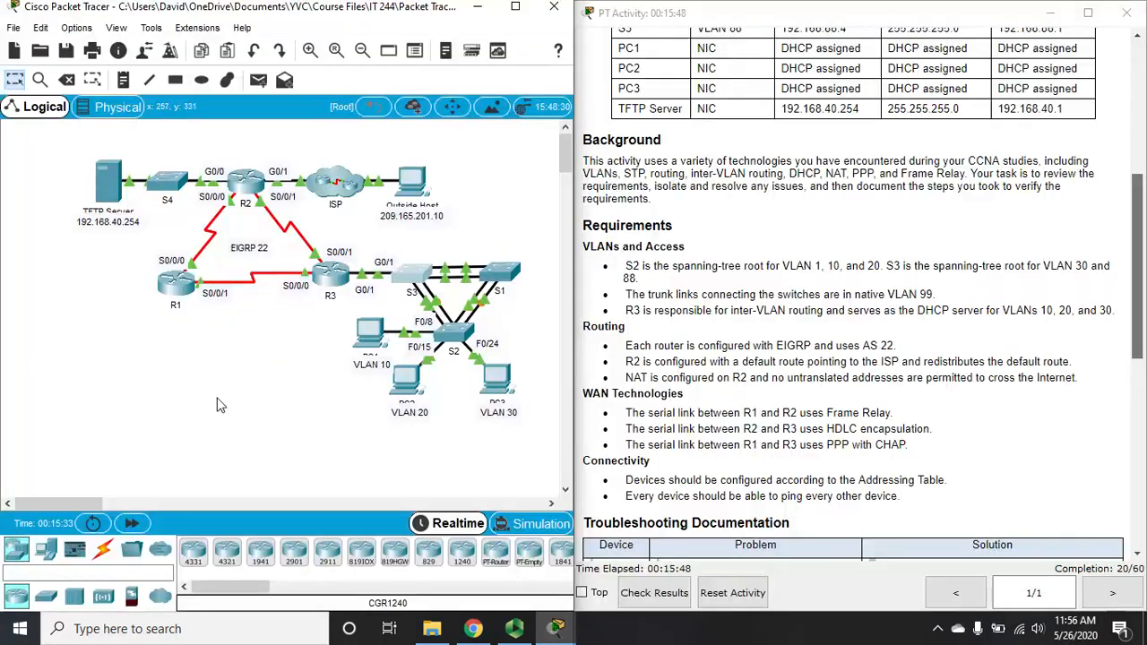
Step: Run ipconfig on PC1, which shows the autoconfigured address 169.254.66.198
click(373, 338)
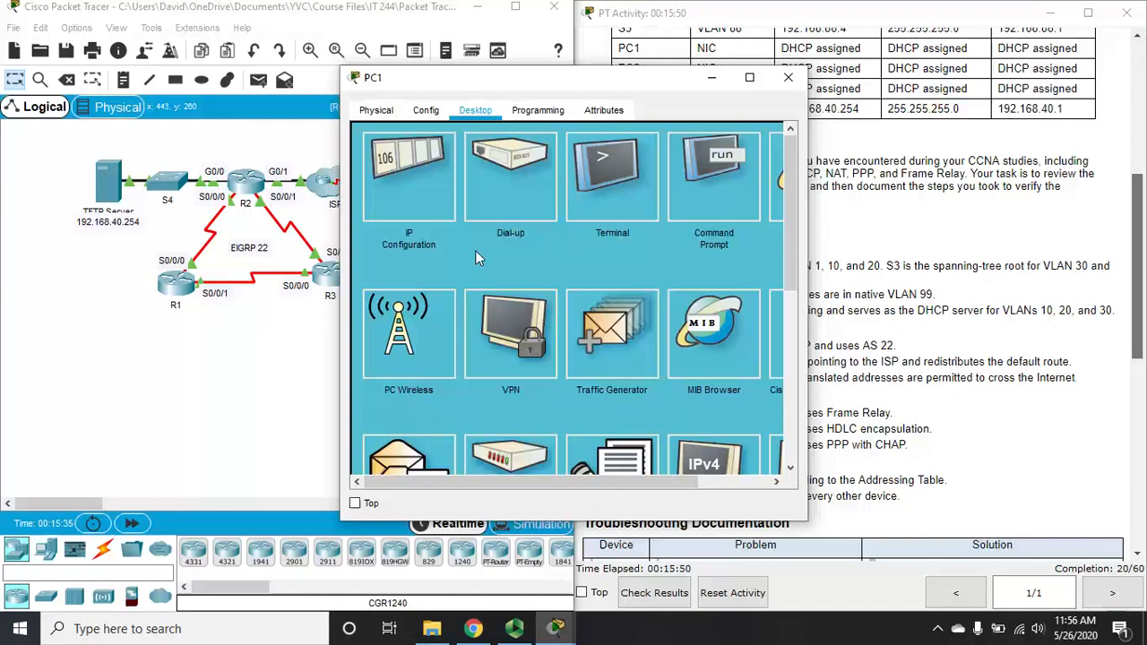
click(750, 77)
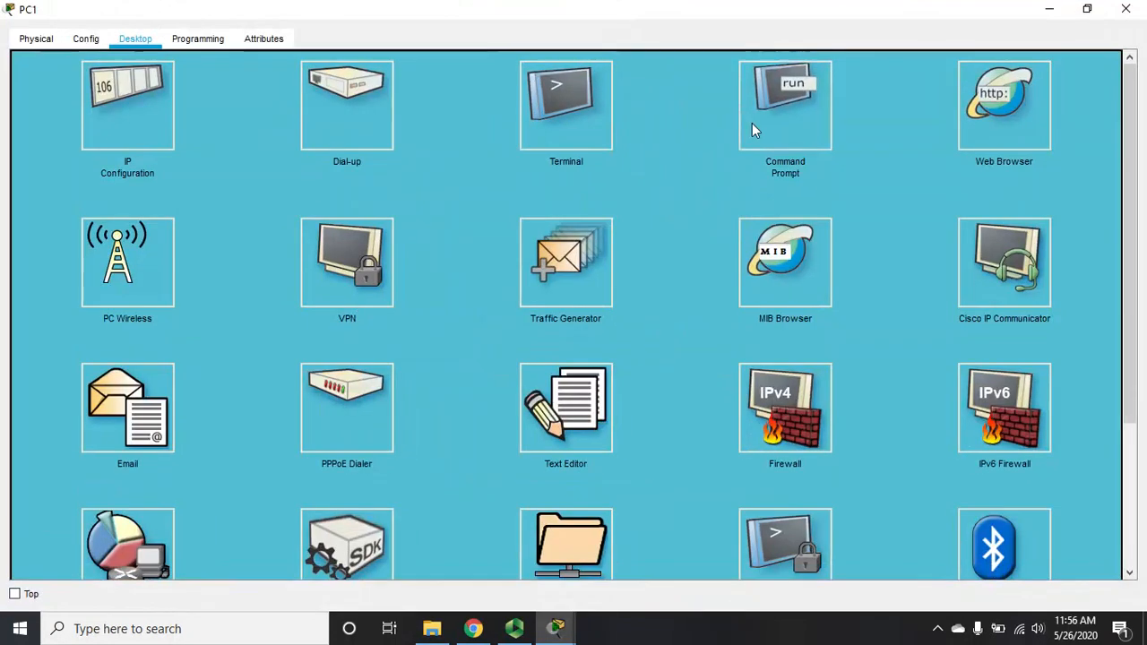
click(753, 126)
scroll(716, 234, down, 3)
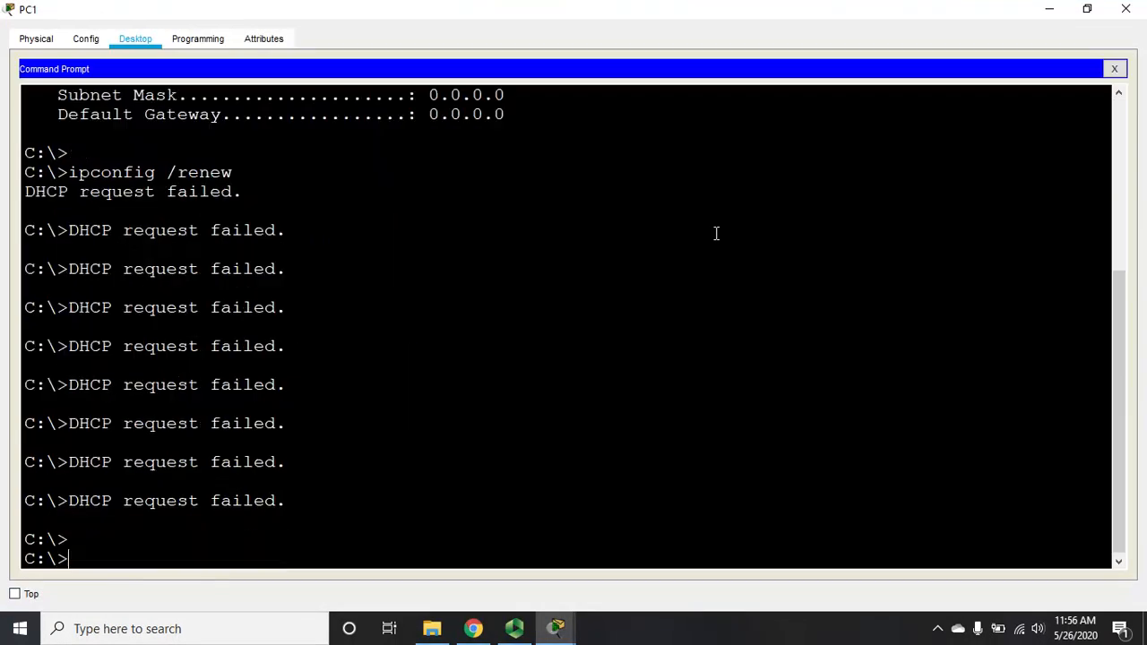
text(ipconfig)
key(Return)
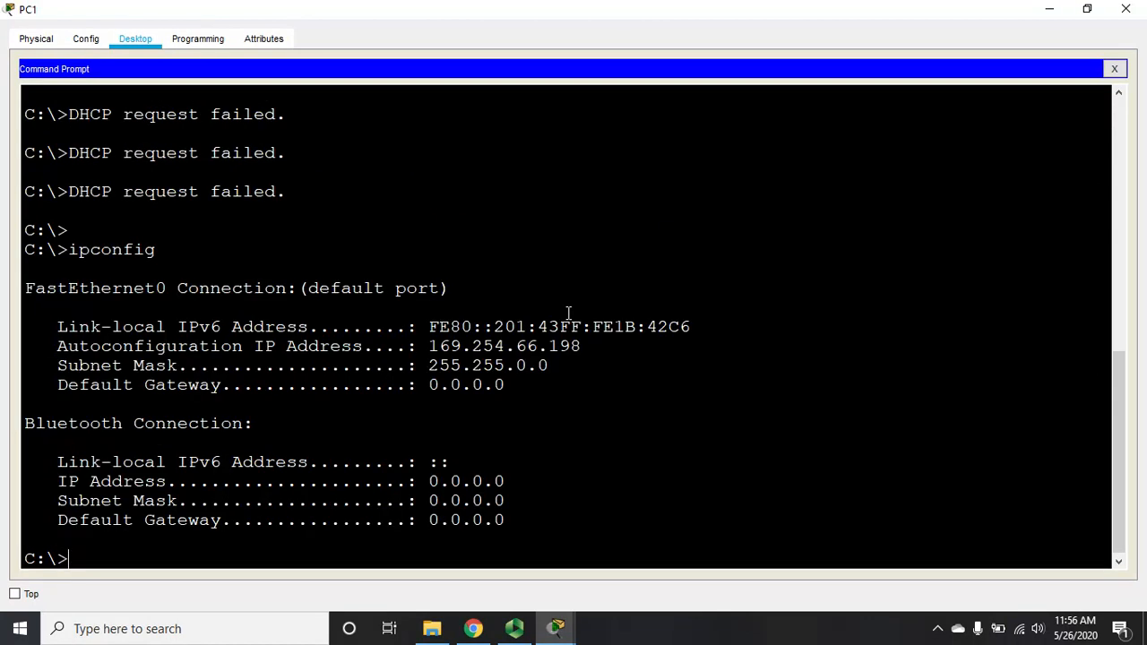
drag(430, 346, 609, 354)
key(Return)
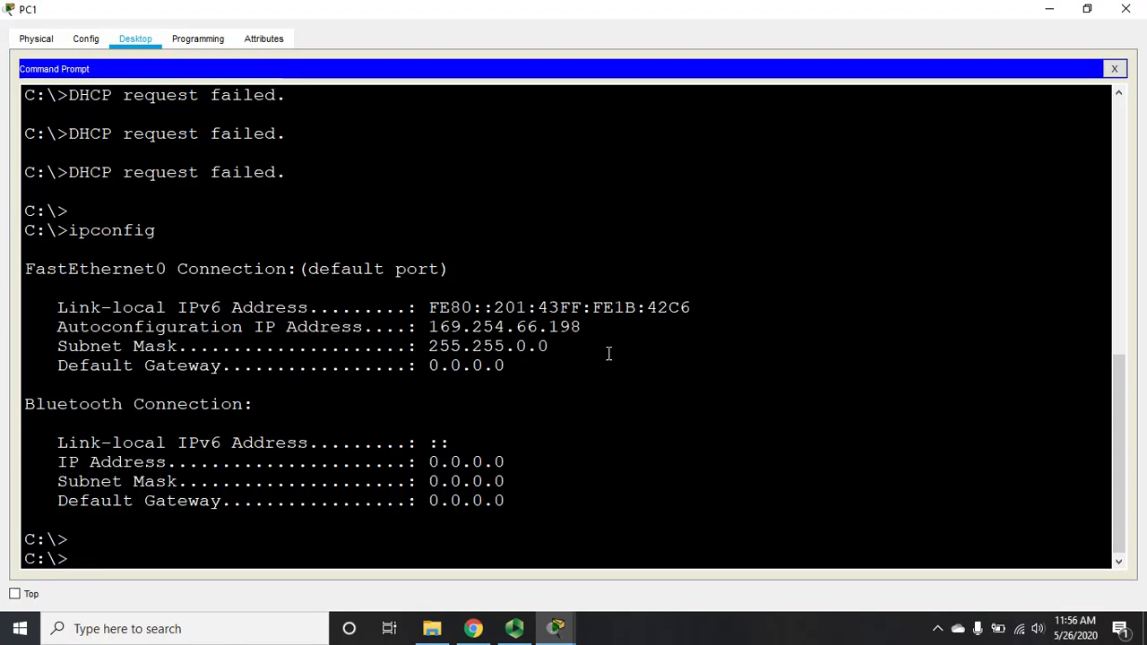
Step: Renew PC1's DHCP lease to get 192.168.10.11, then ping gateway 192.168.10.1 successfully
text(ipconfig /rnew)
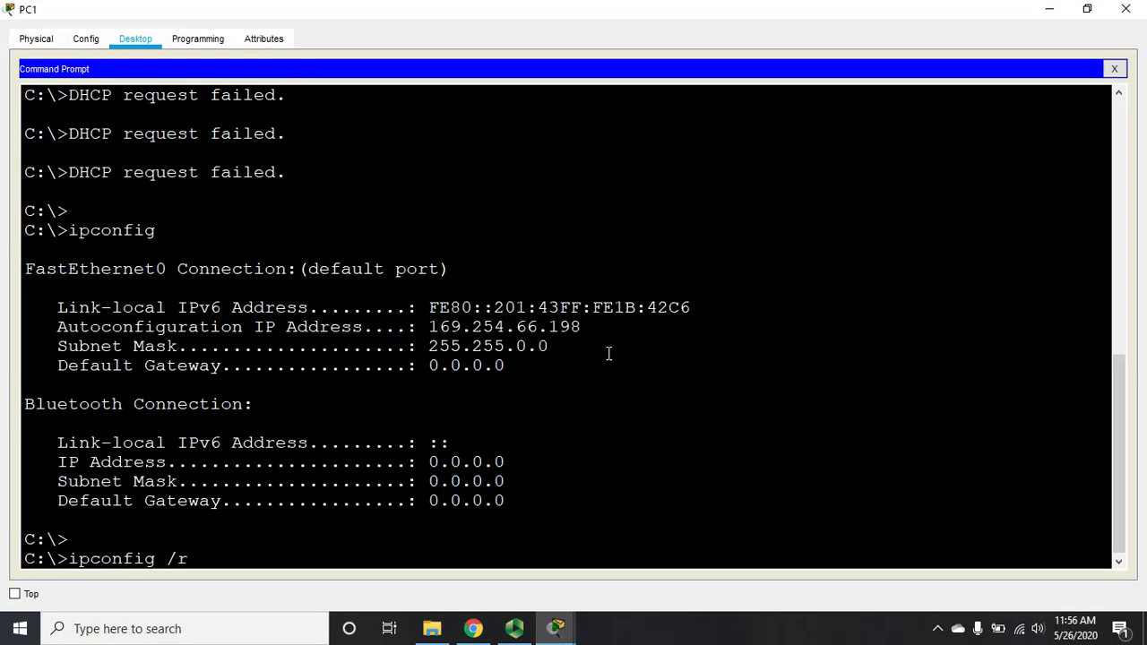
key(BackSpace)
key(BackSpace)
key(BackSpace)
text(ewn)
key(BackSpace)
key(BackSpace)
text(new)
key(Return)
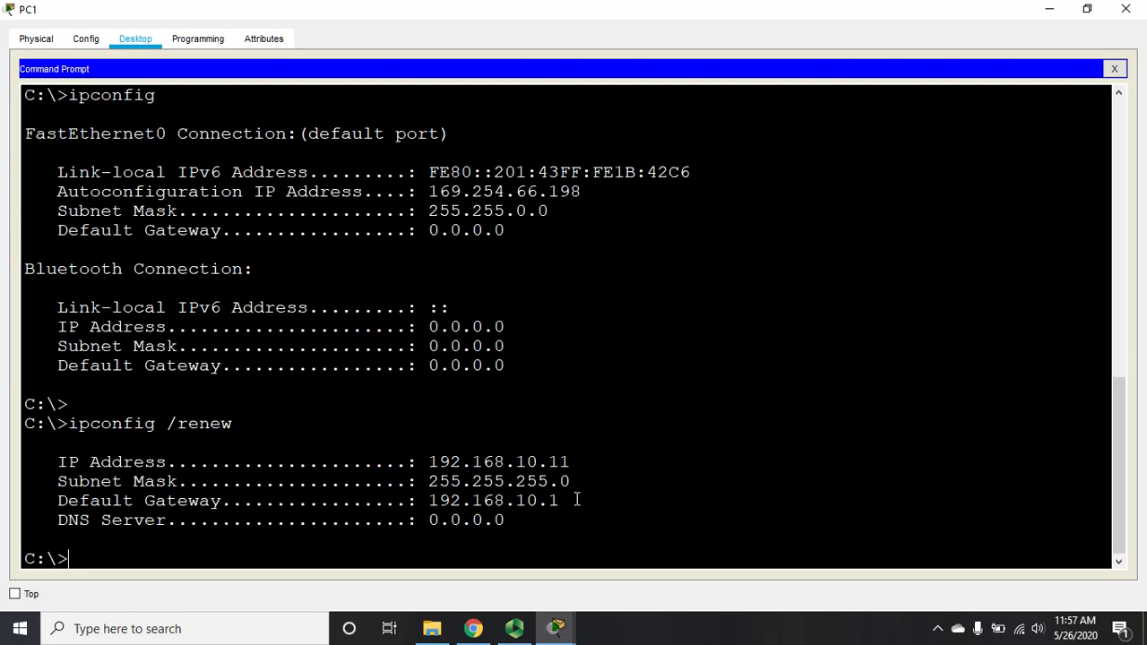
text(ping 192.168)
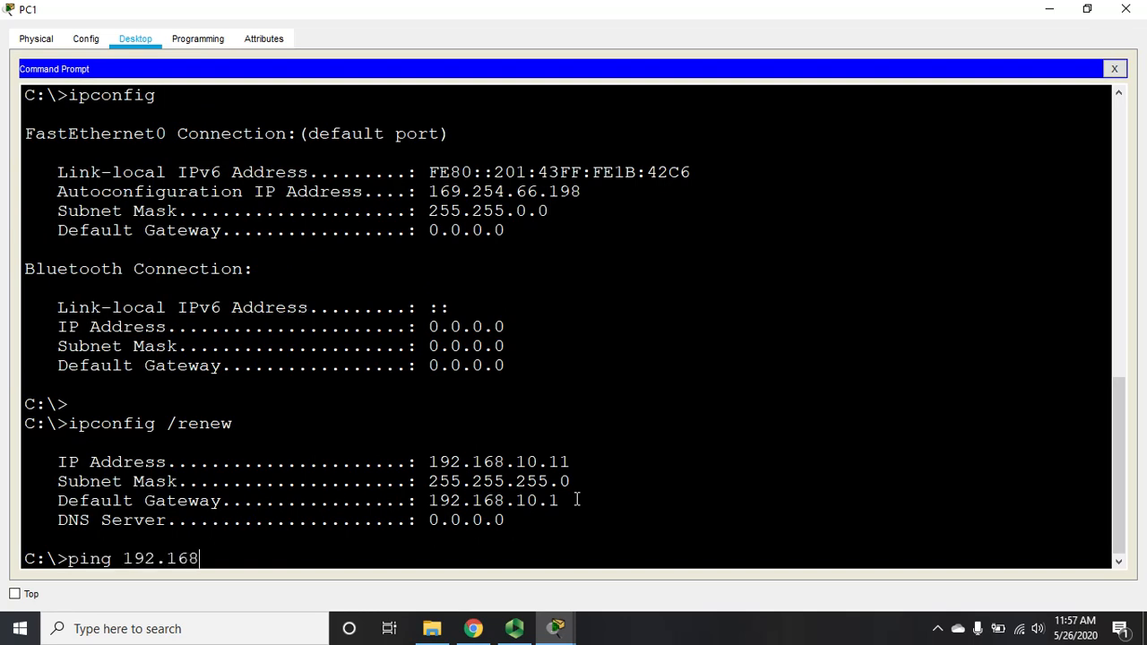
text(.10.1)
key(Return)
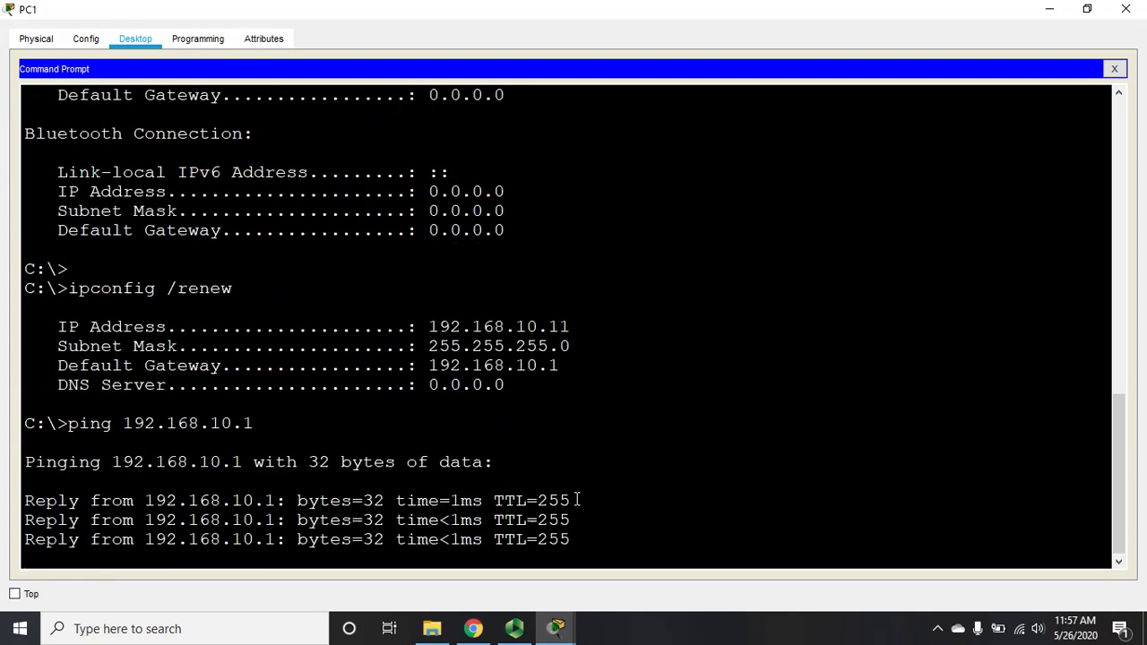
click(1126, 11)
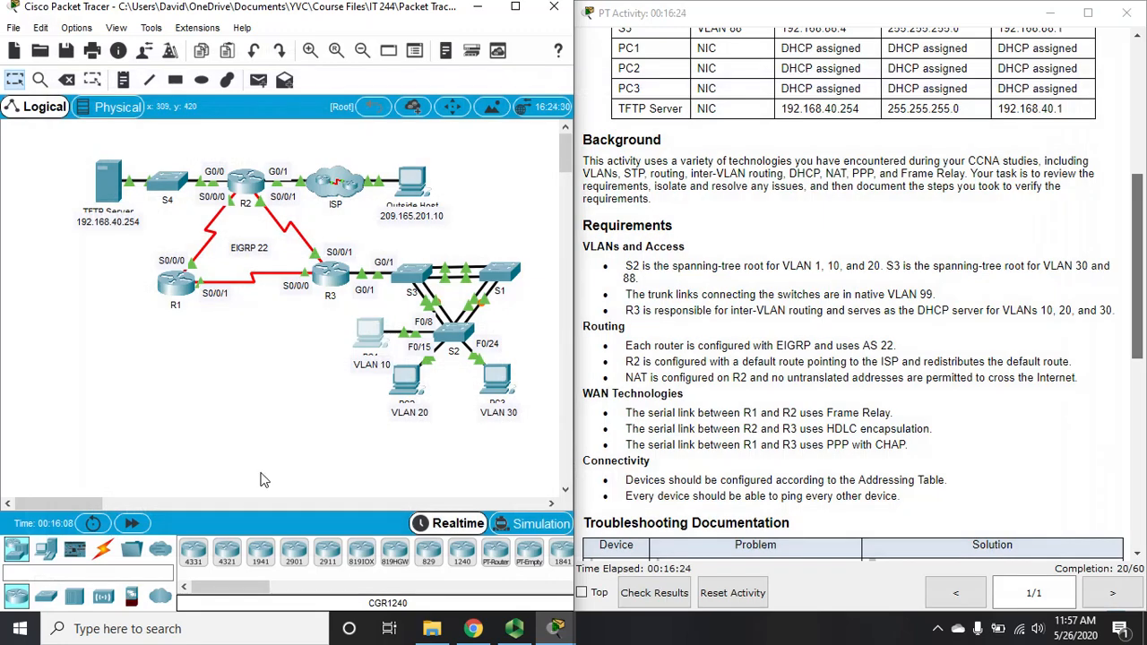
Step: Confirm with ipconfig that PC2 holds 192.168.20.11
click(407, 381)
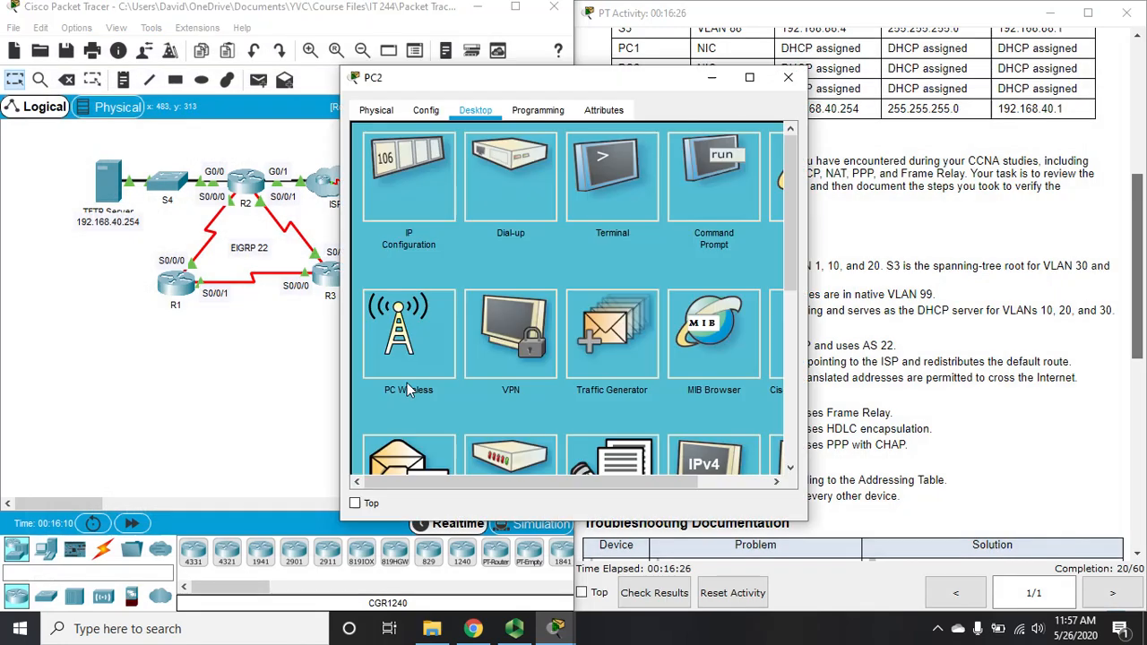
click(750, 77)
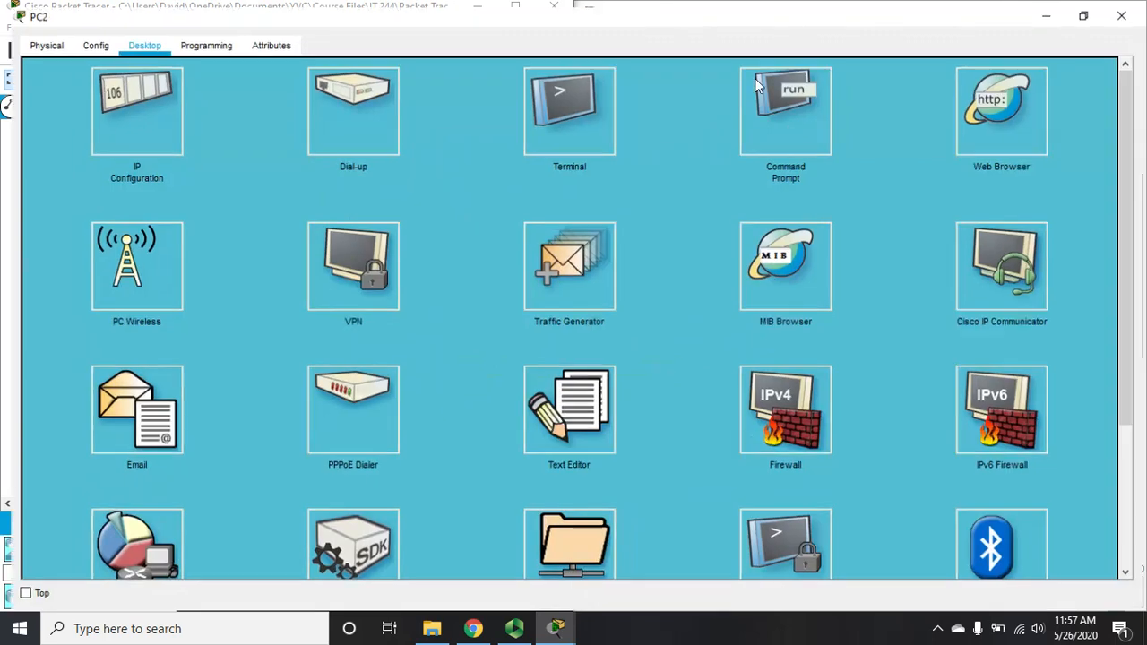
click(787, 120)
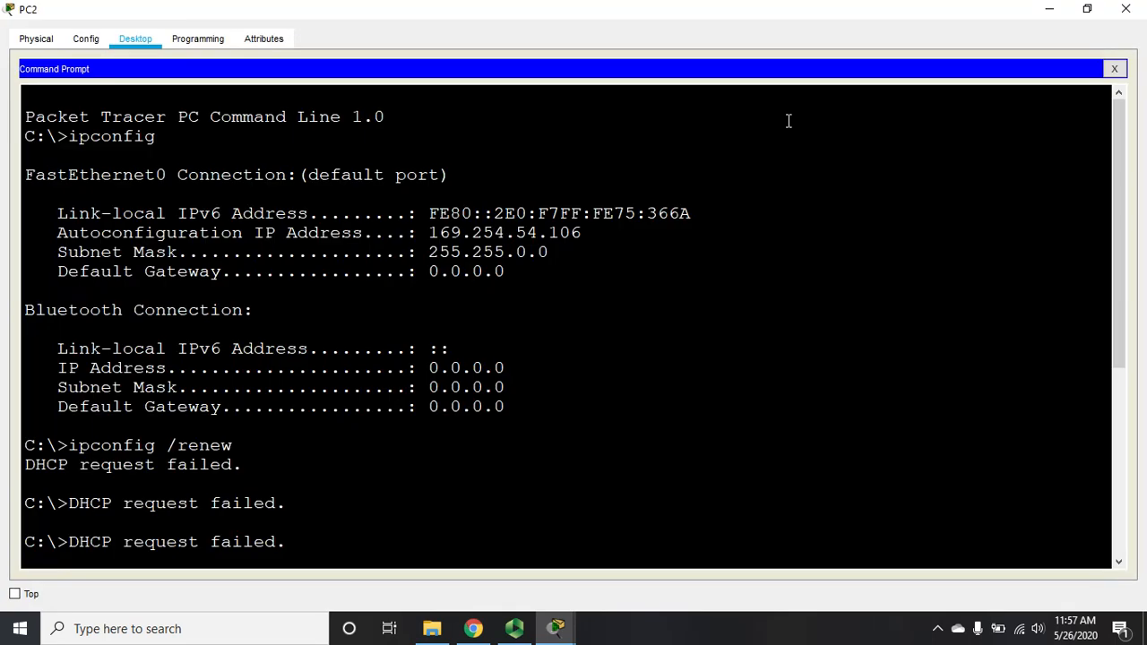
text(ipconfig)
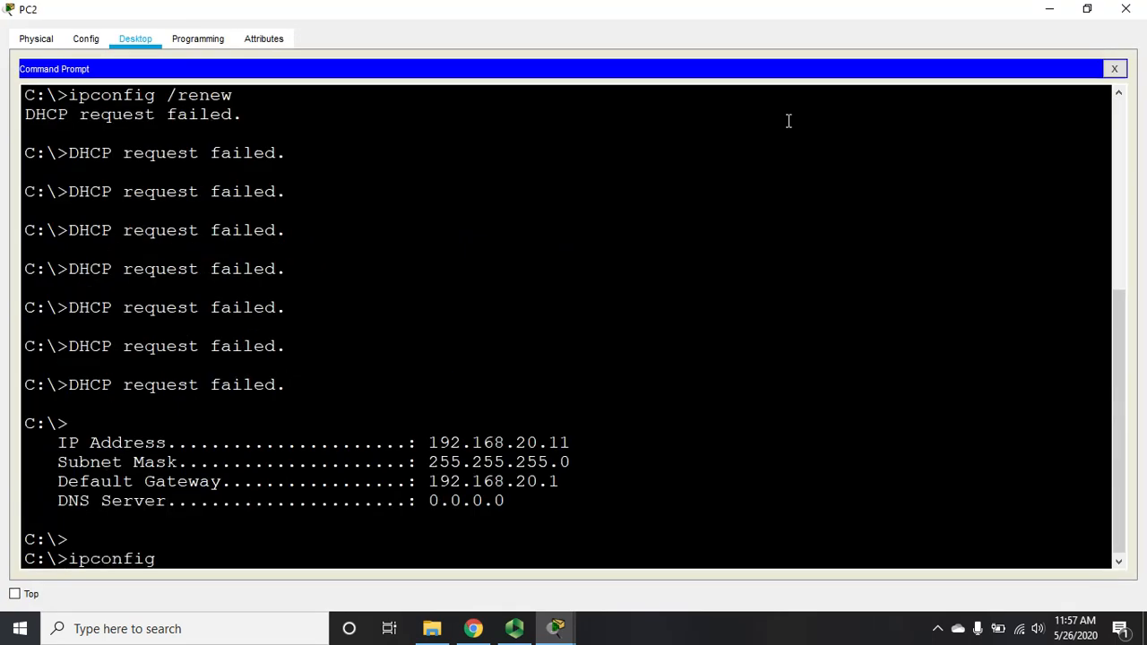
key(Return)
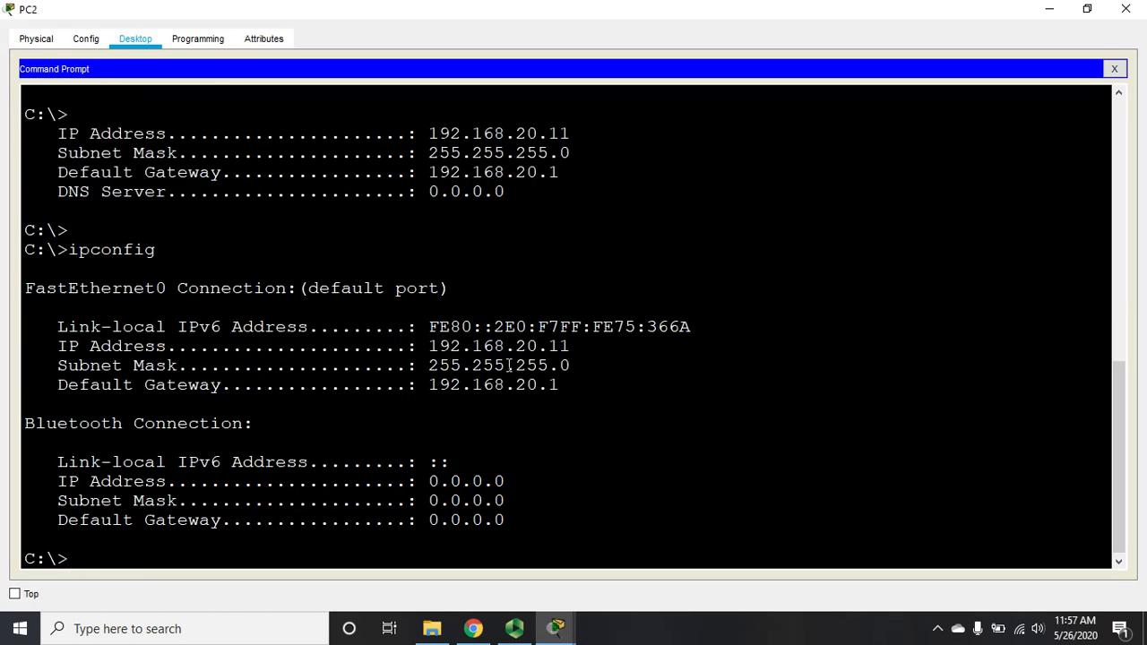
click(1126, 9)
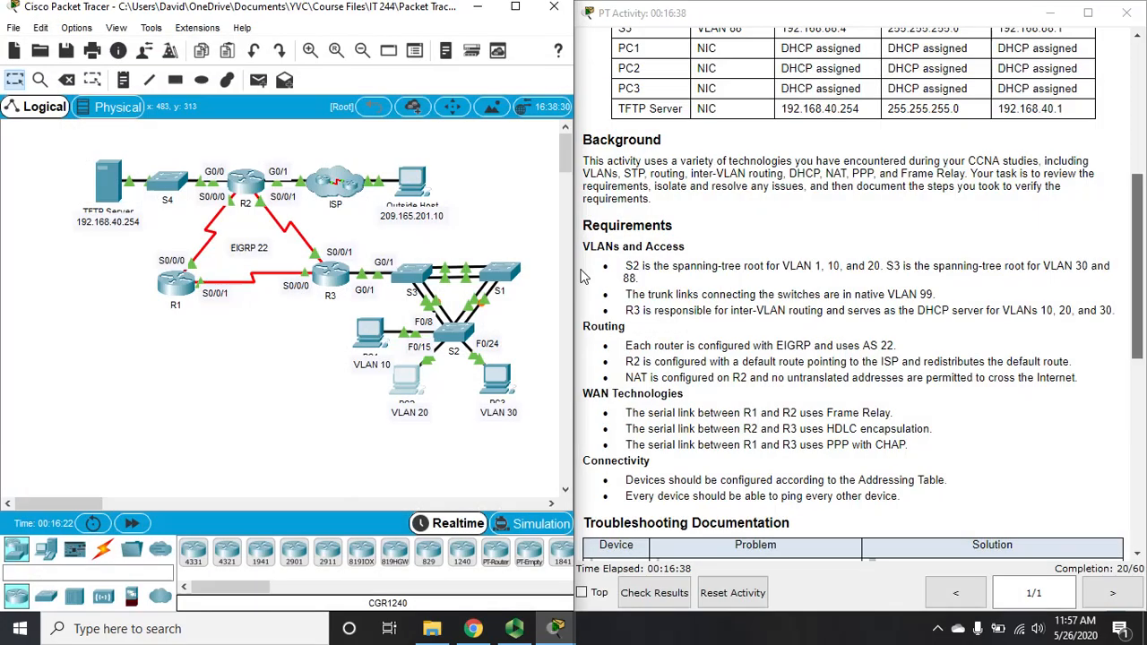
Step: Check PC3's renewed address 192.168.30.11 and ping PC1 at 192.168.10.11 with 0% loss
click(498, 384)
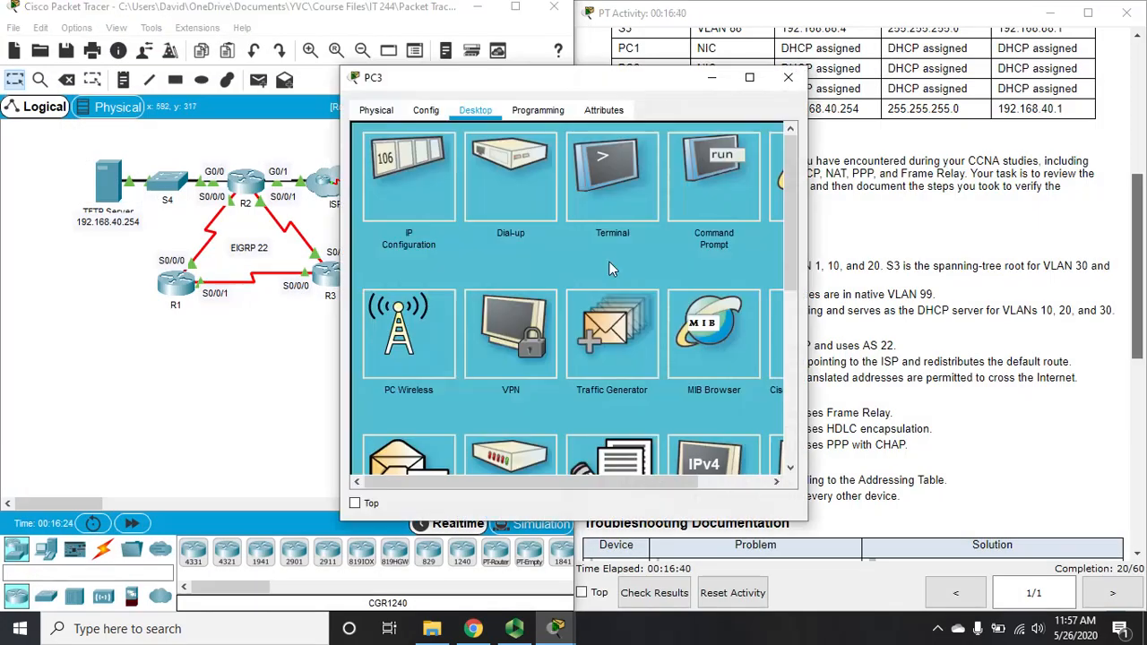
click(697, 209)
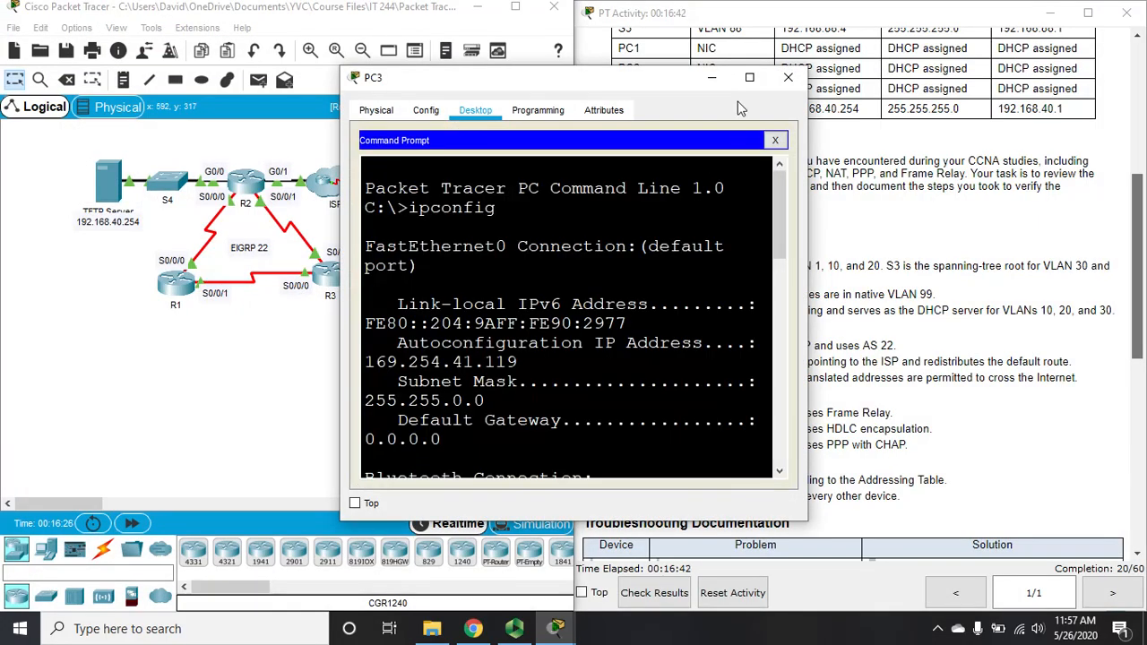
click(751, 79)
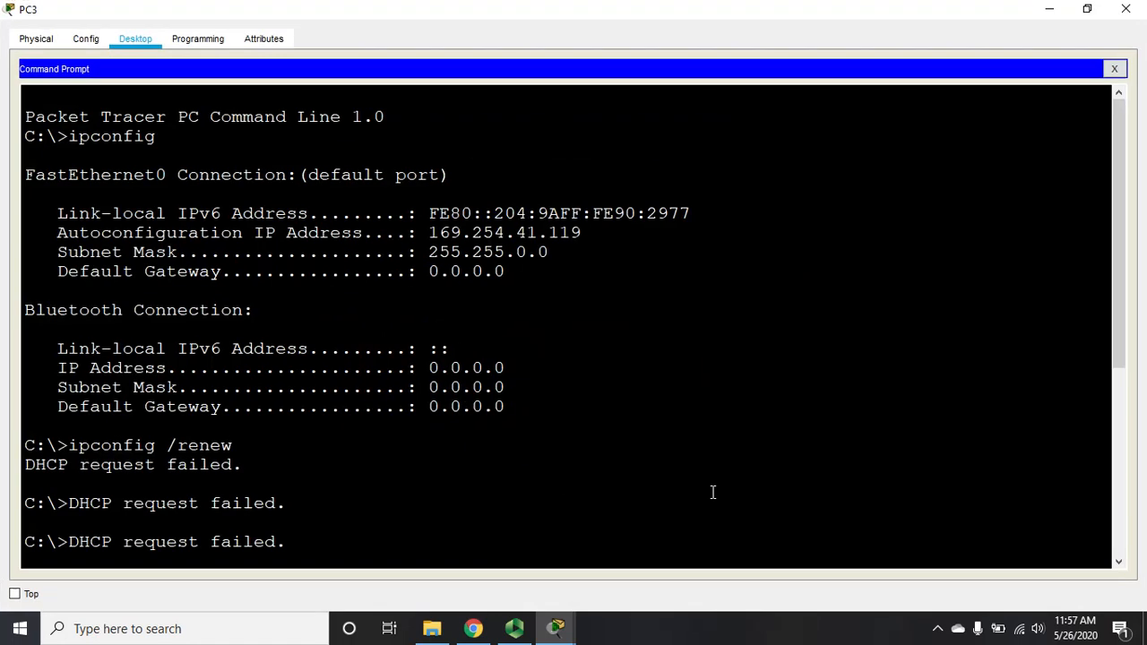
key(Return)
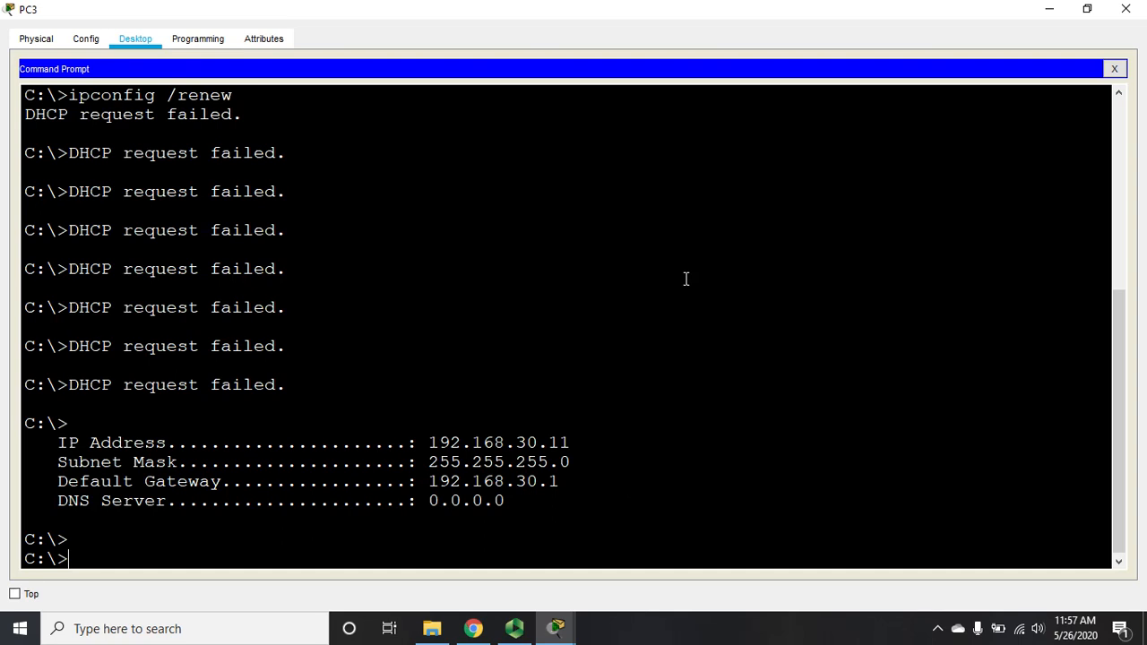
text(ping 192.168)
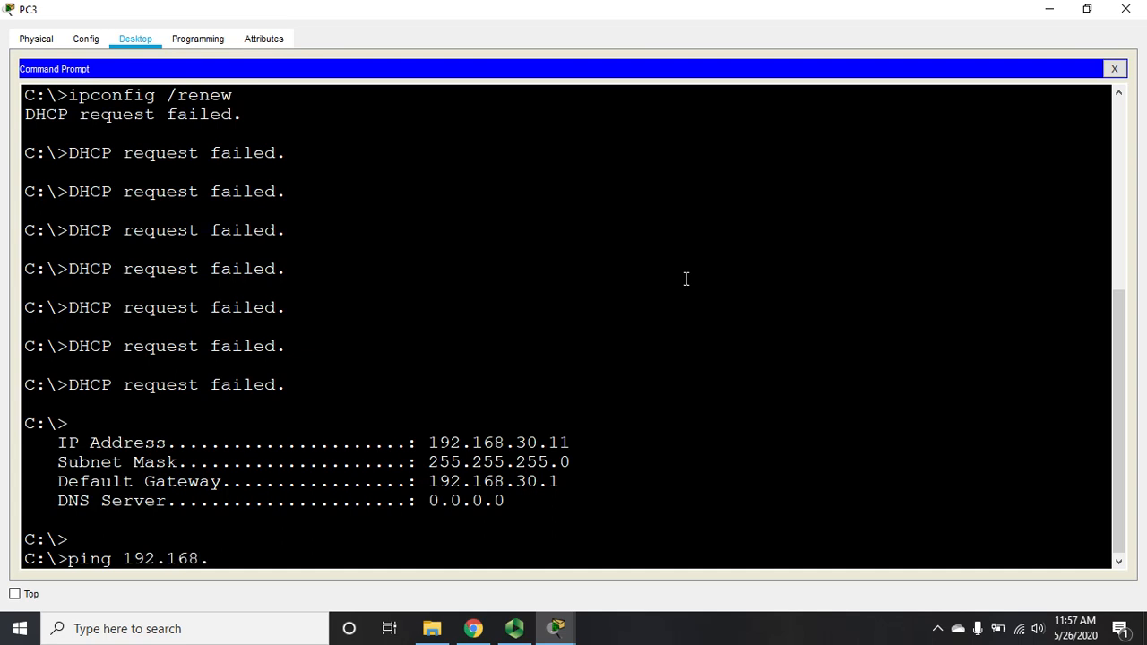
text(.10.11)
key(Return)
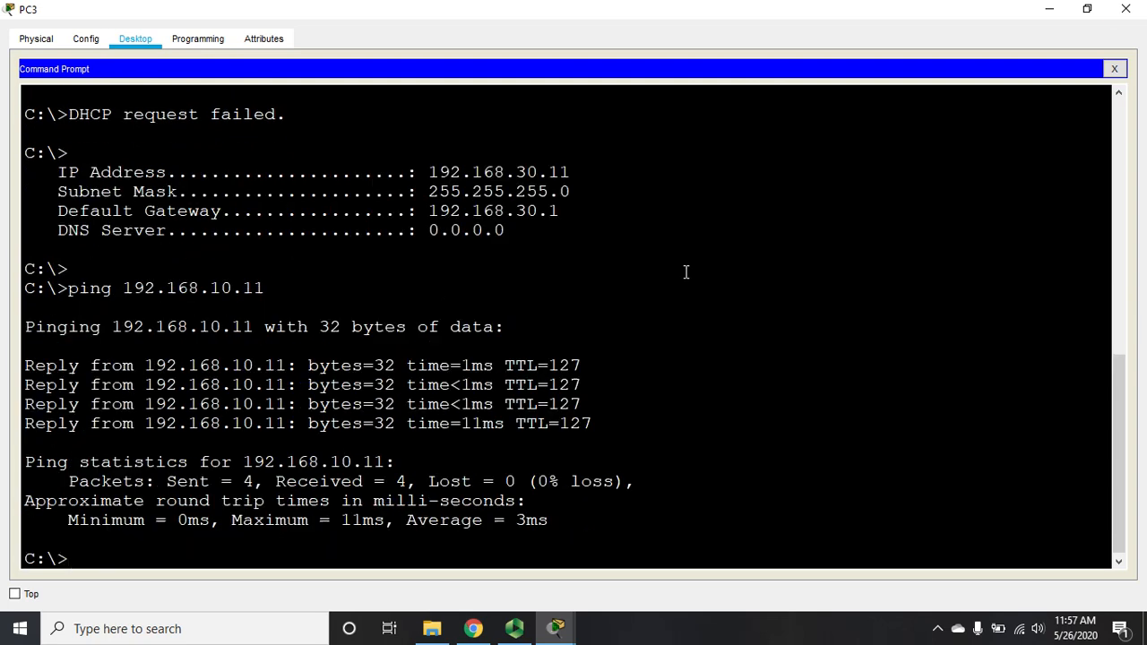
click(1126, 10)
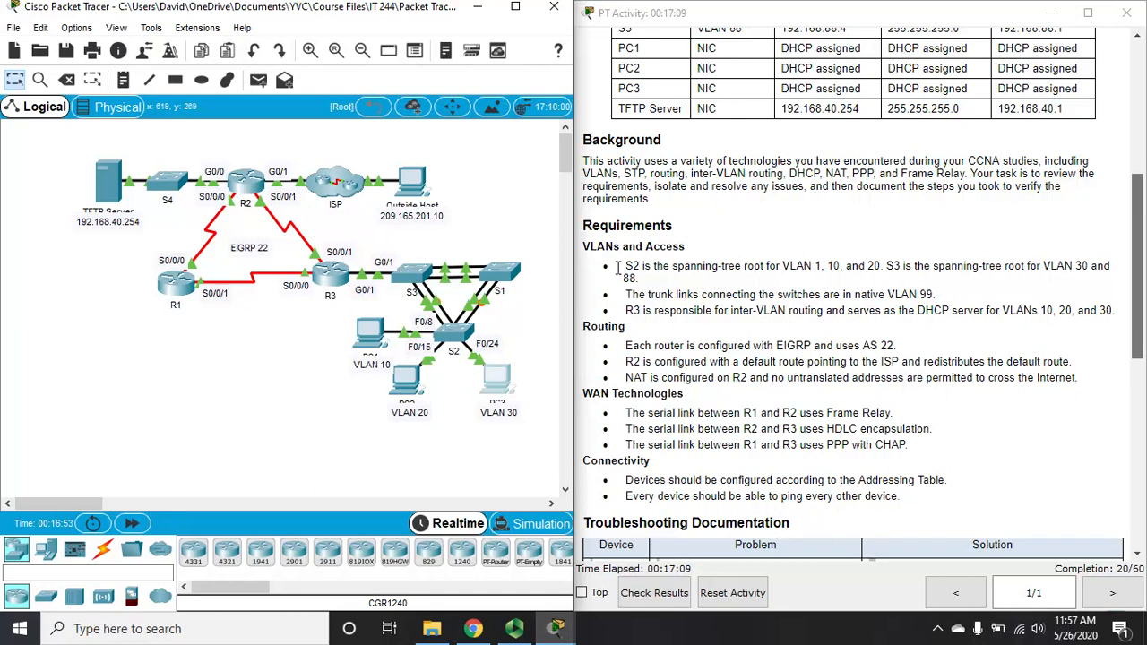
Step: Review S2's running configuration, showing spanning-tree priority 61440
drag(625, 266, 875, 266)
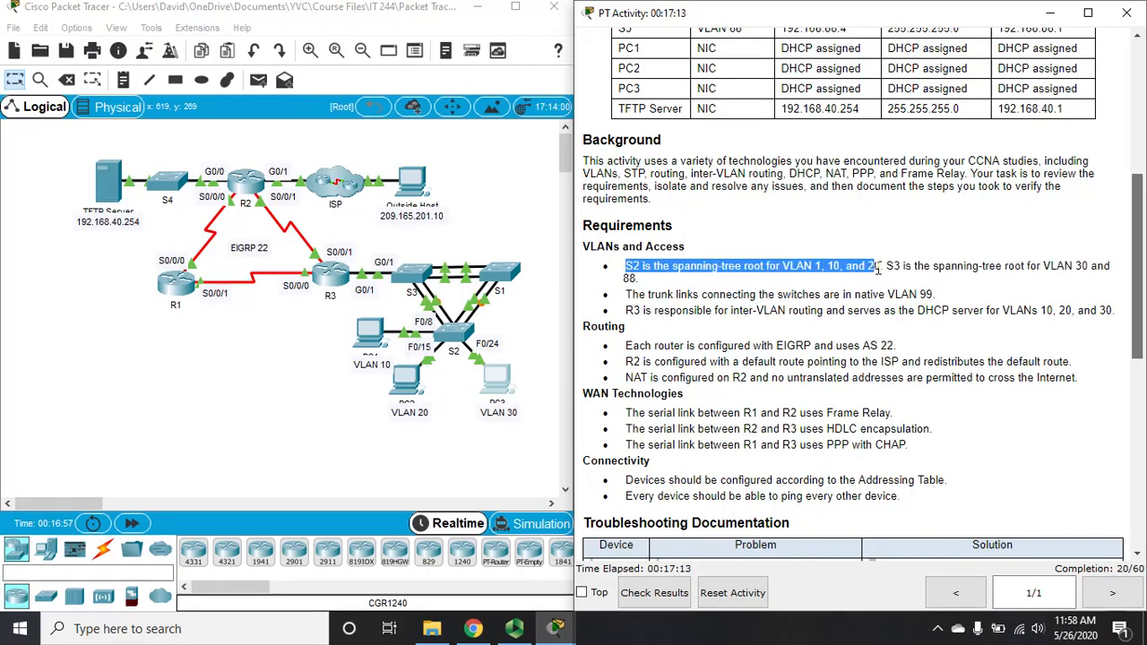
click(465, 330)
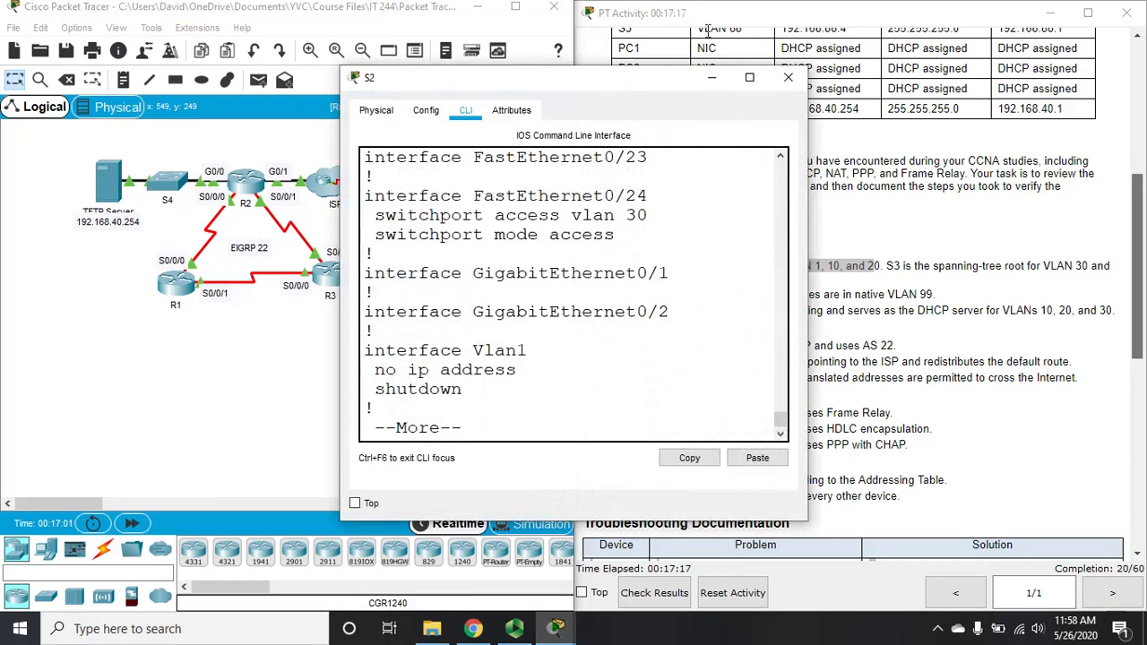
click(748, 78)
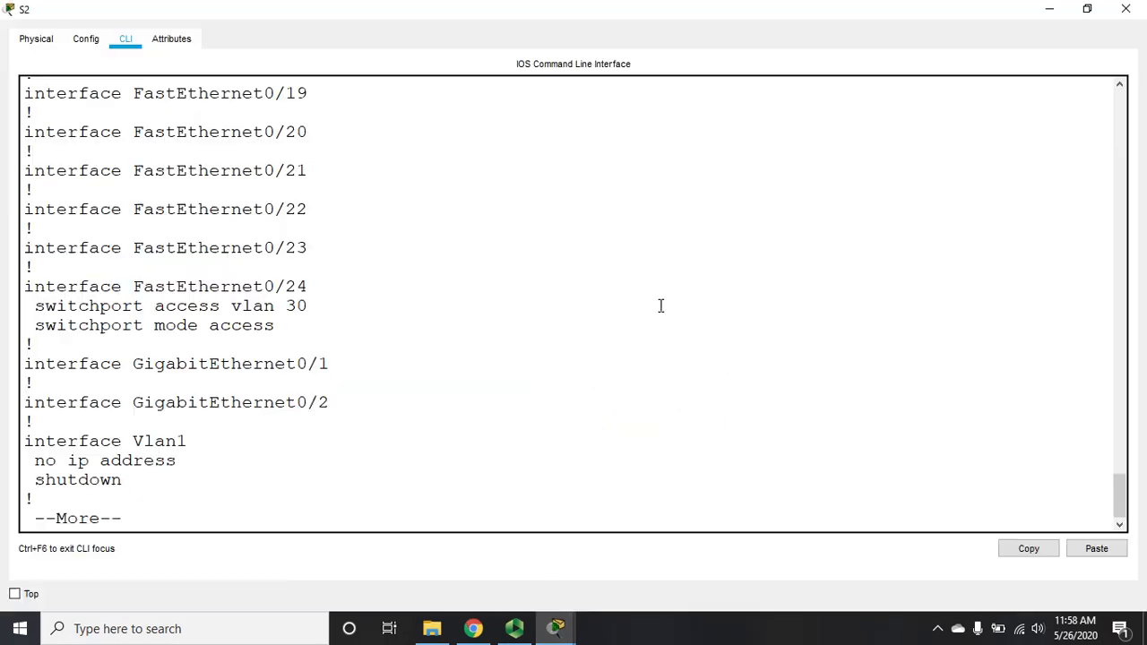
key(space)
text(sh run)
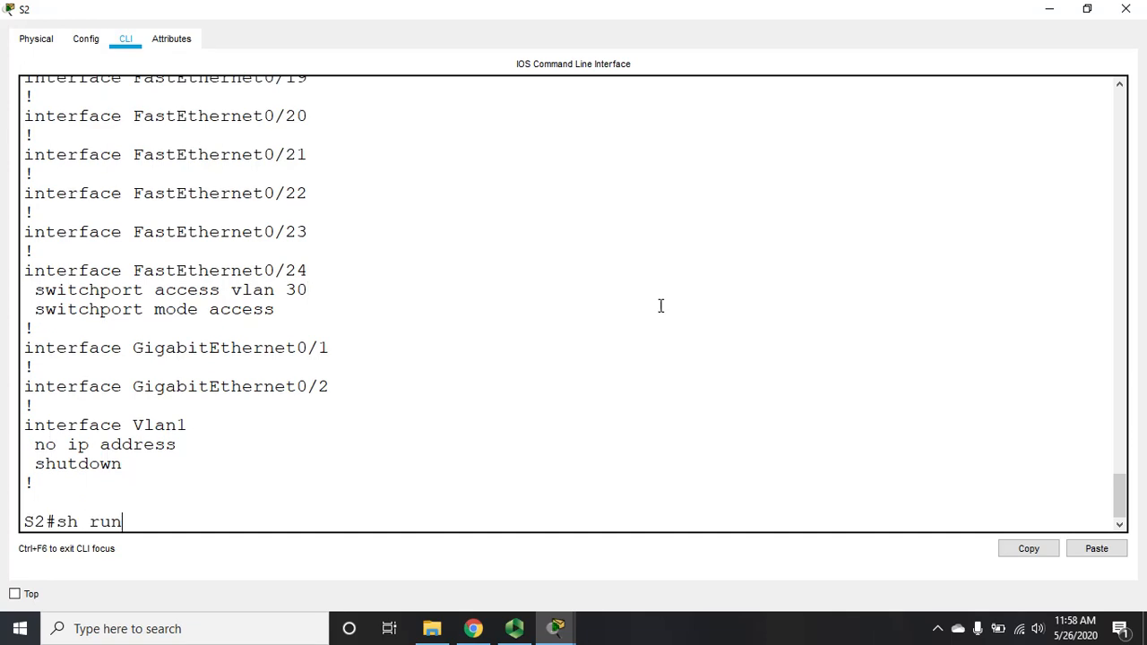
key(Return)
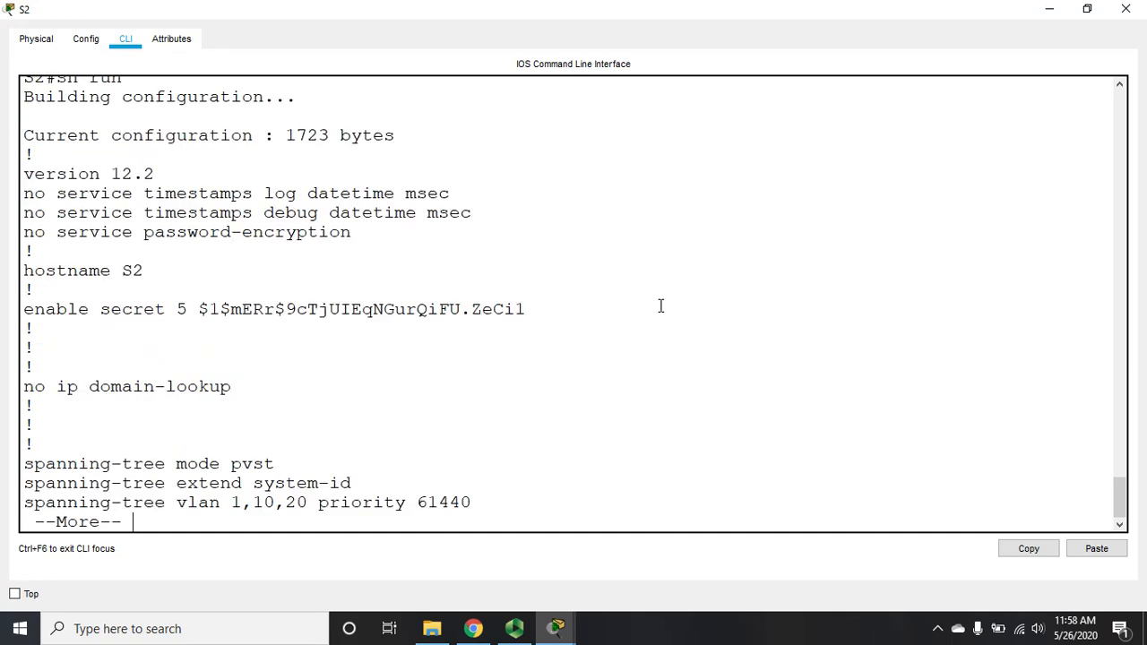
key(Return)
key(Return)
key(Return)
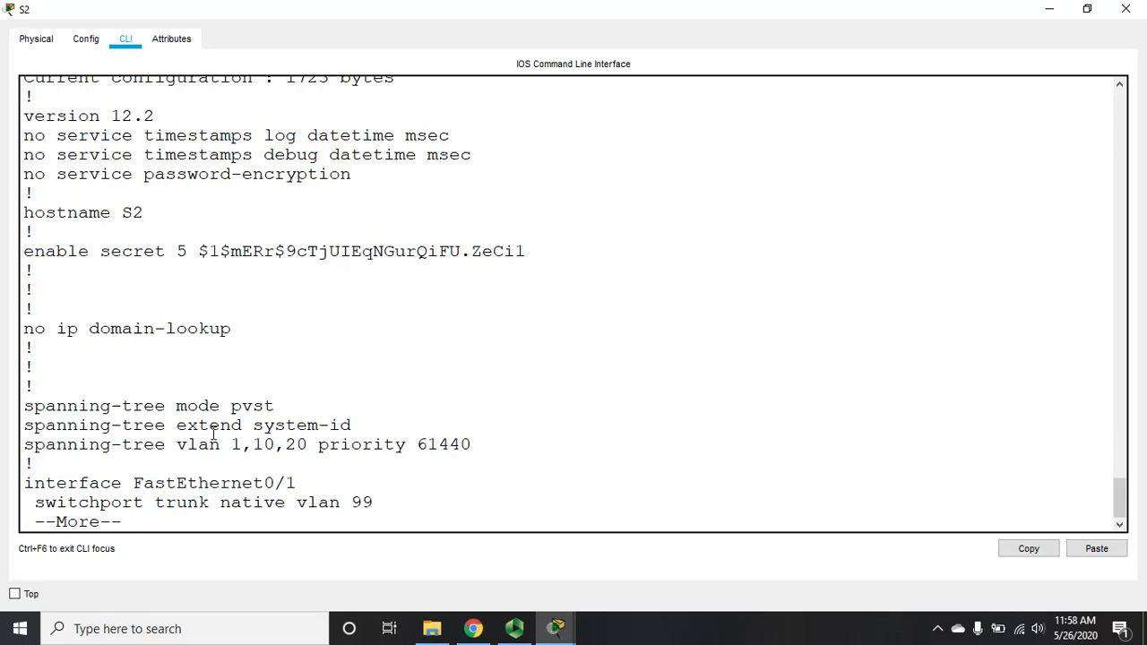
click(1049, 9)
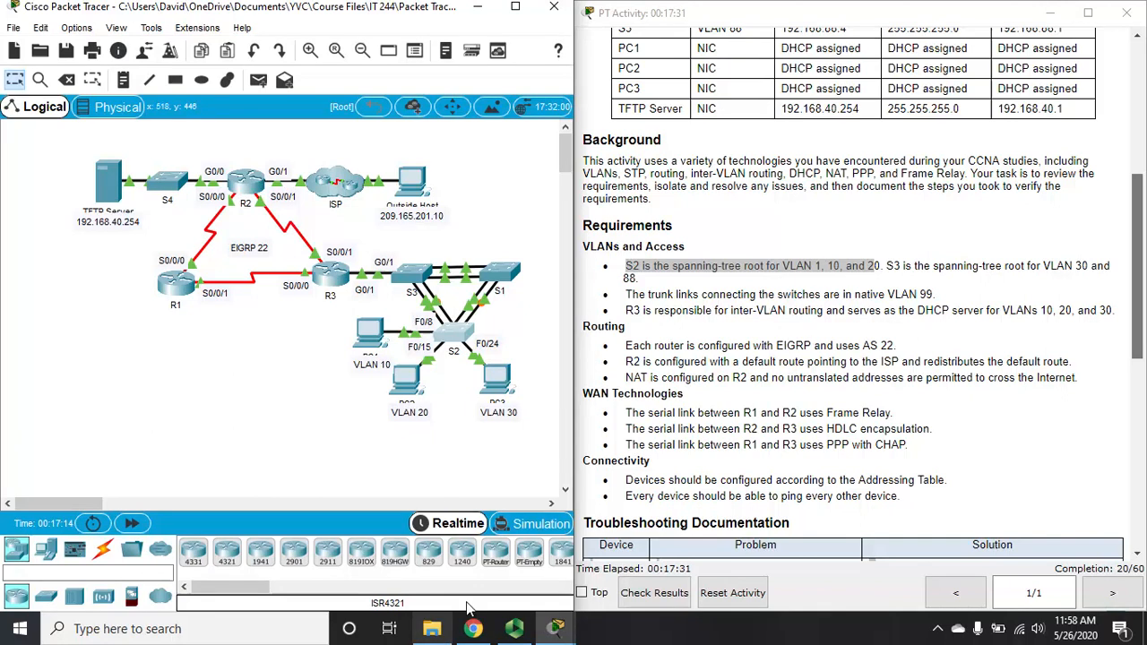
click(455, 335)
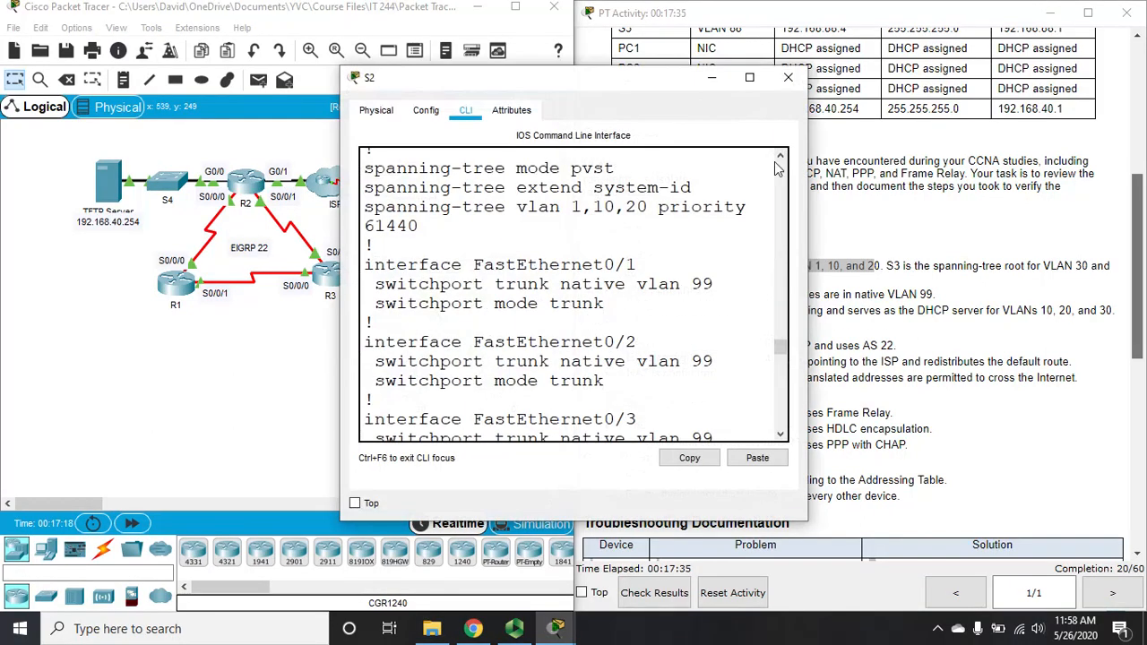
click(749, 77)
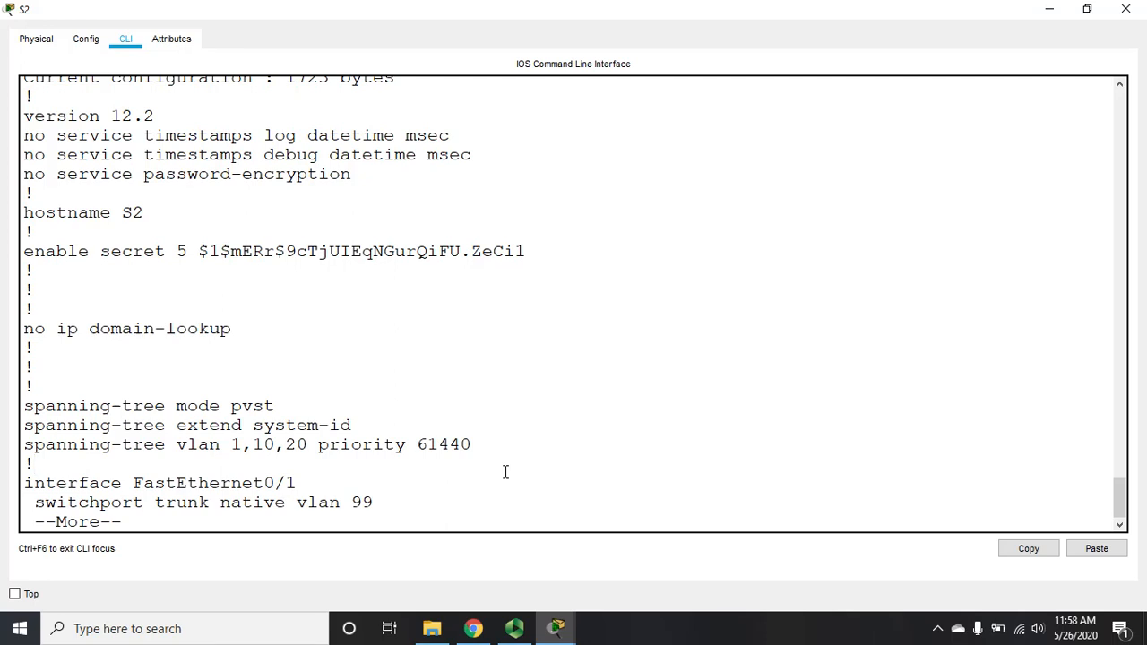
Step: Make S2 spanning-tree root primary for VLANs 1, 10, 20 and verify priority 24576
text(q)
text(config)
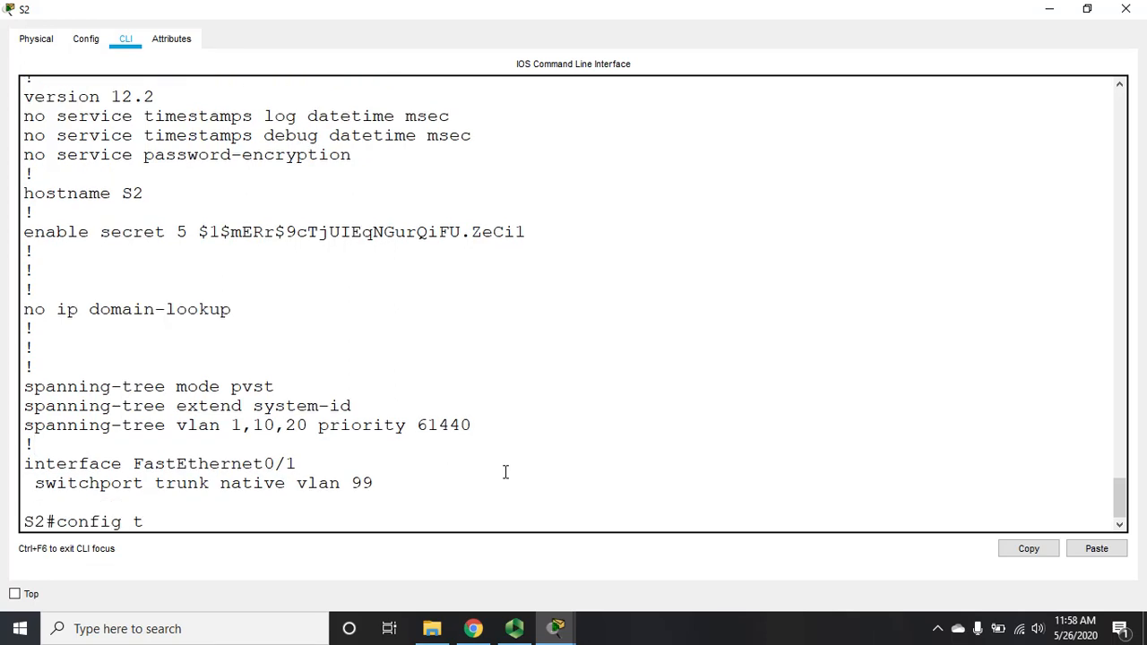
text( t)
key(Return)
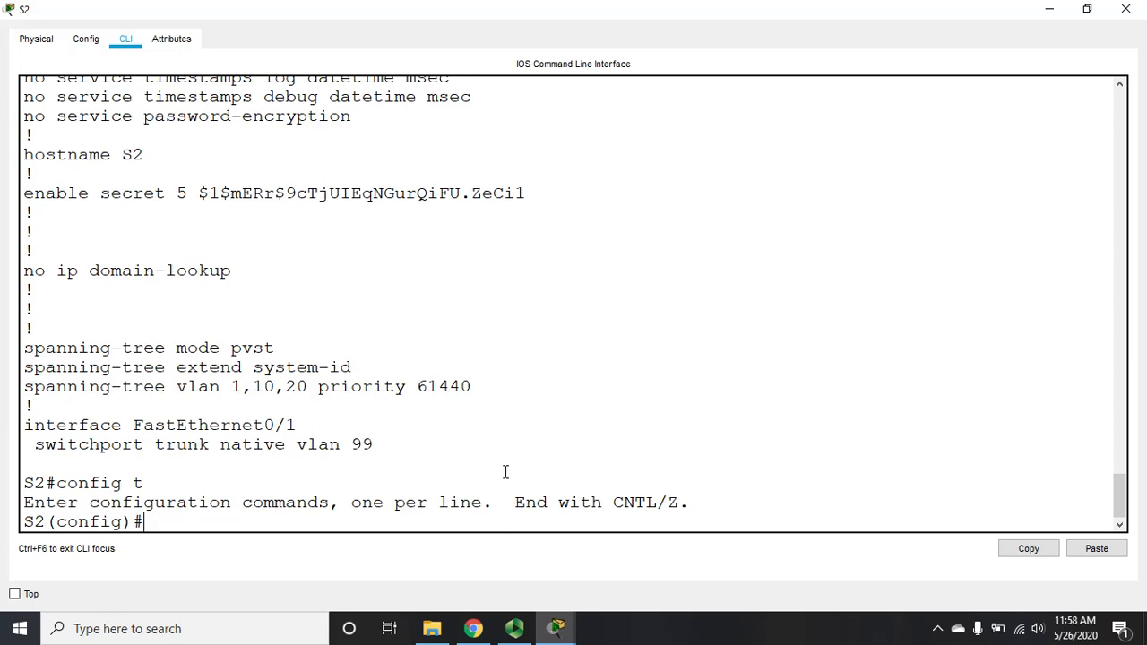
text(span vl 1,10,20 root prim)
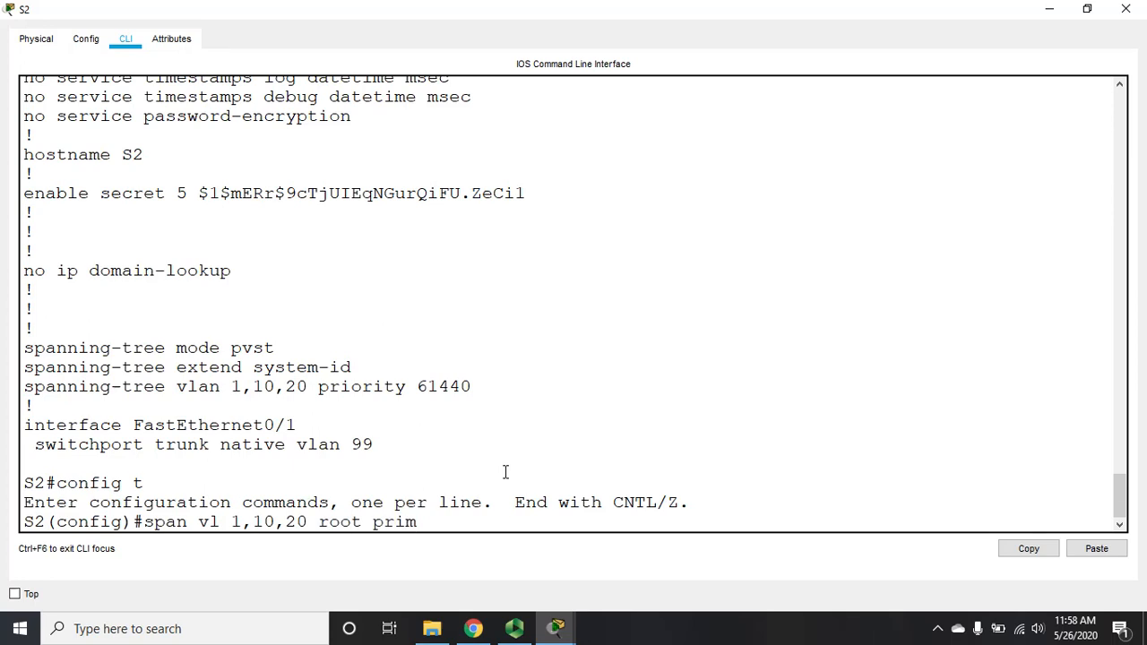
key(Return)
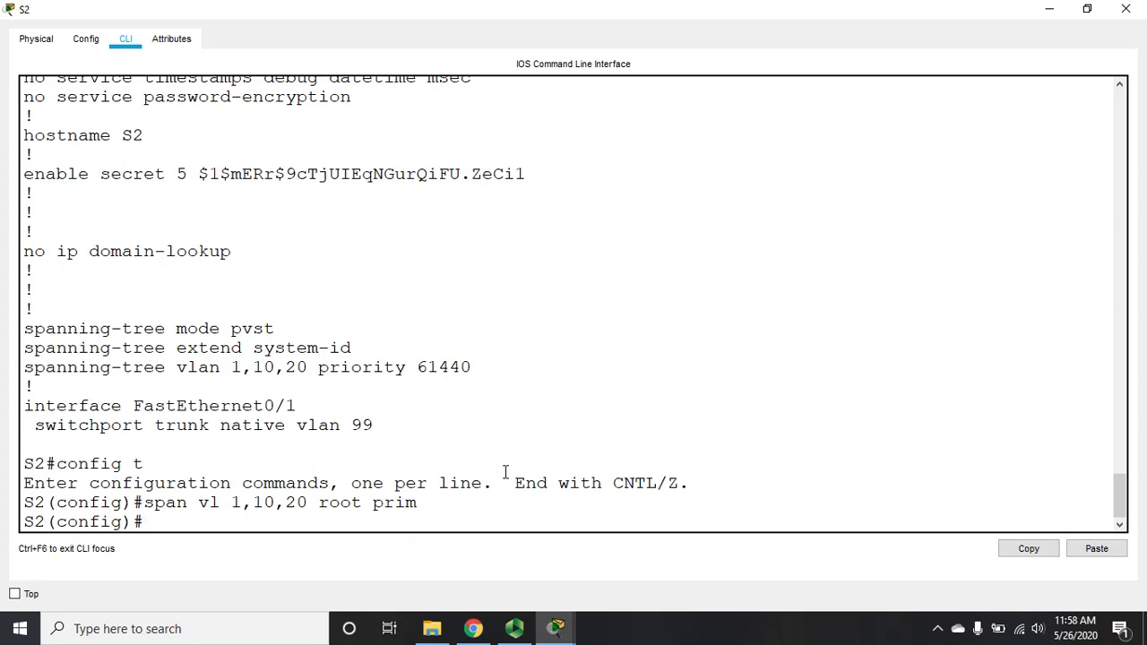
text(end)
key(Return)
text(sh run)
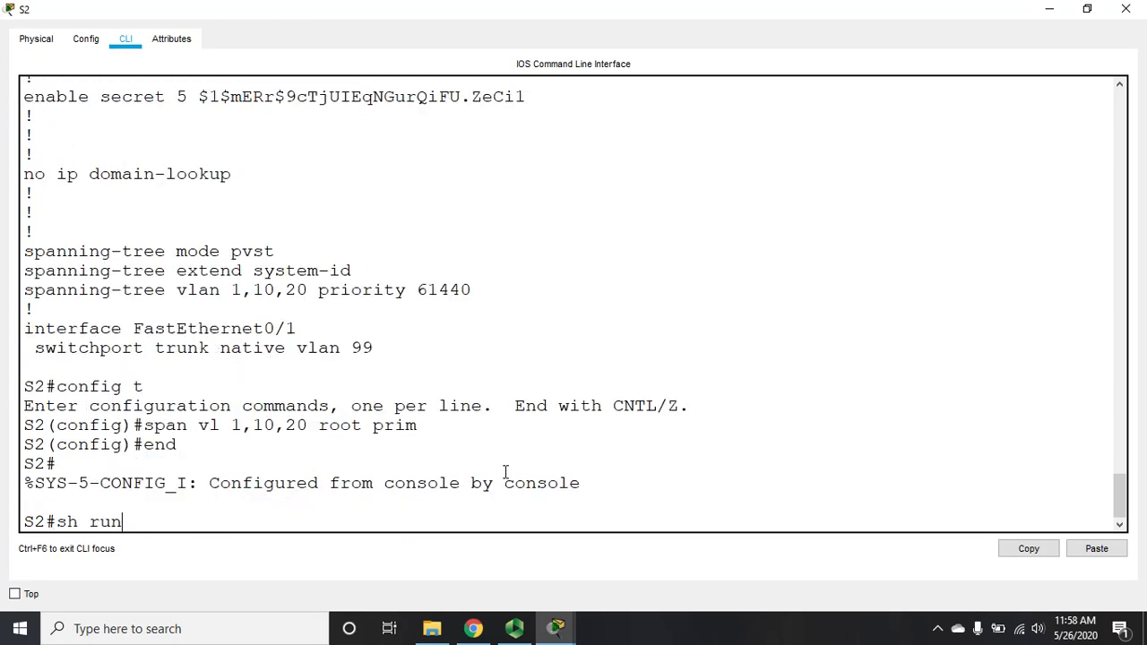
key(Return)
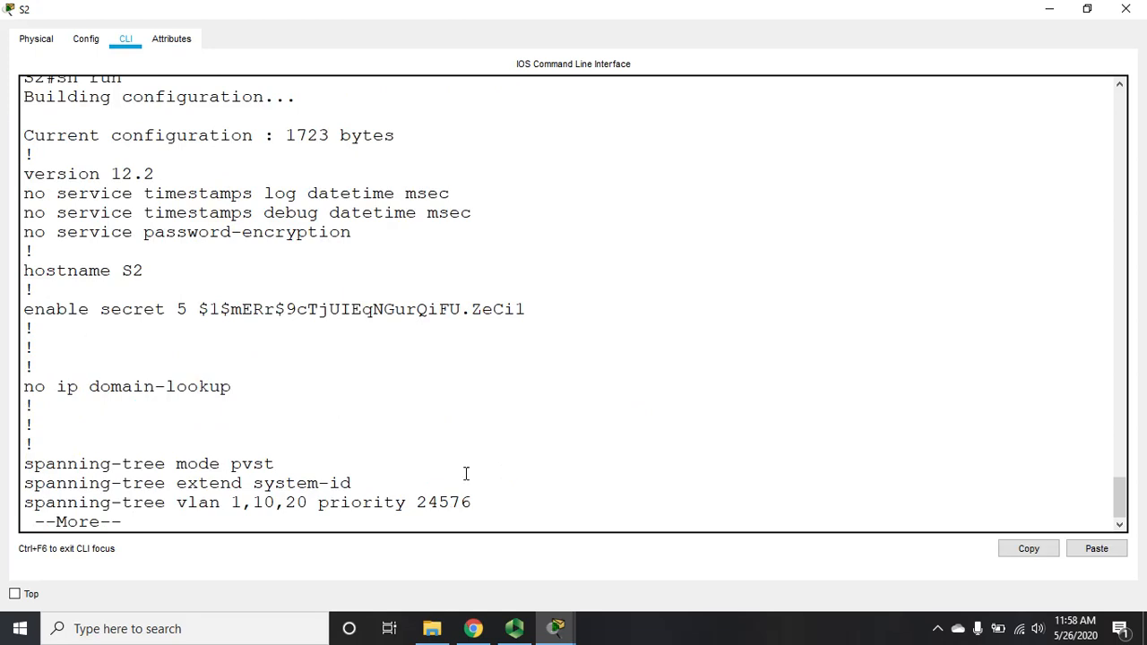
click(1142, 4)
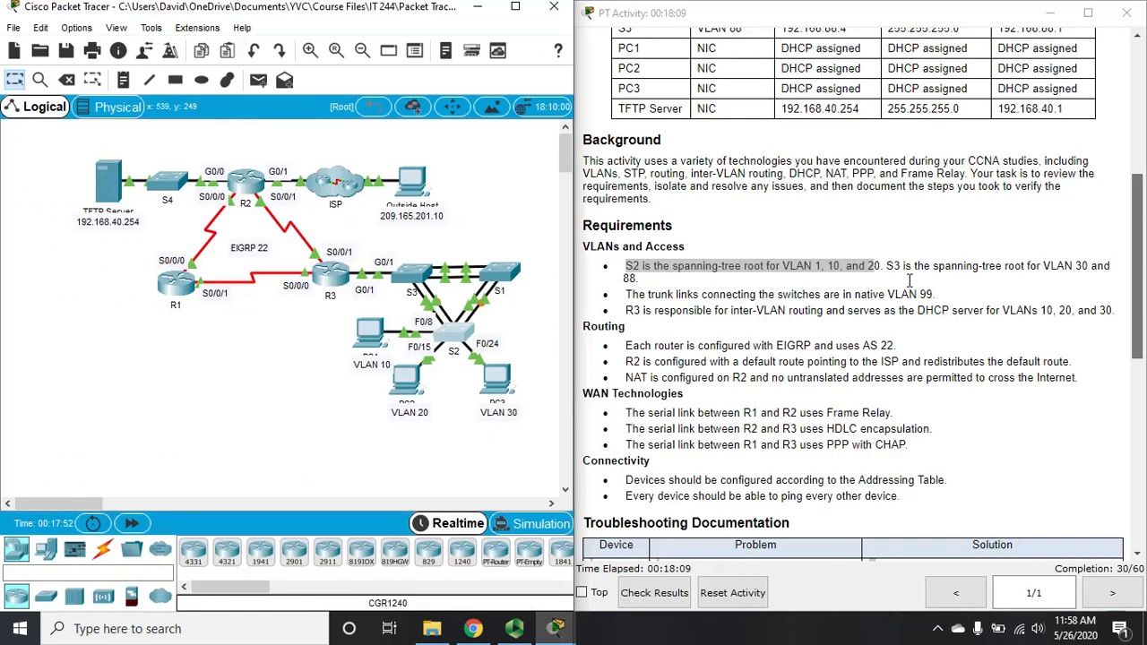
Step: Show spanning-tree for VLAN 30 on S3, confirming this bridge is the root
drag(886, 265, 642, 278)
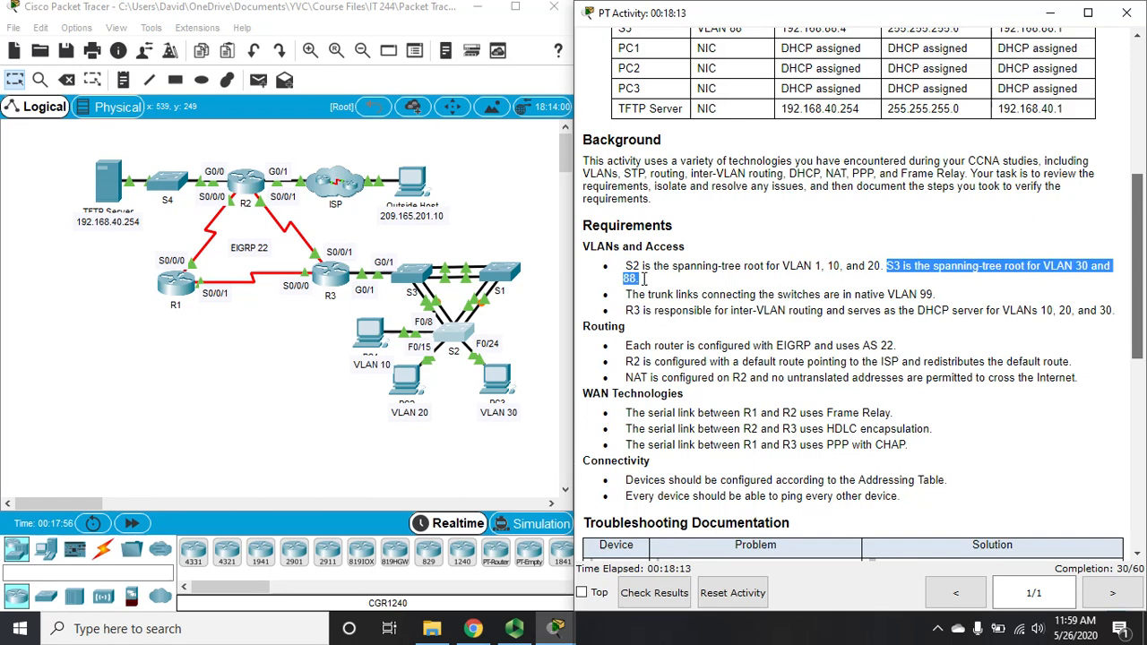
click(419, 276)
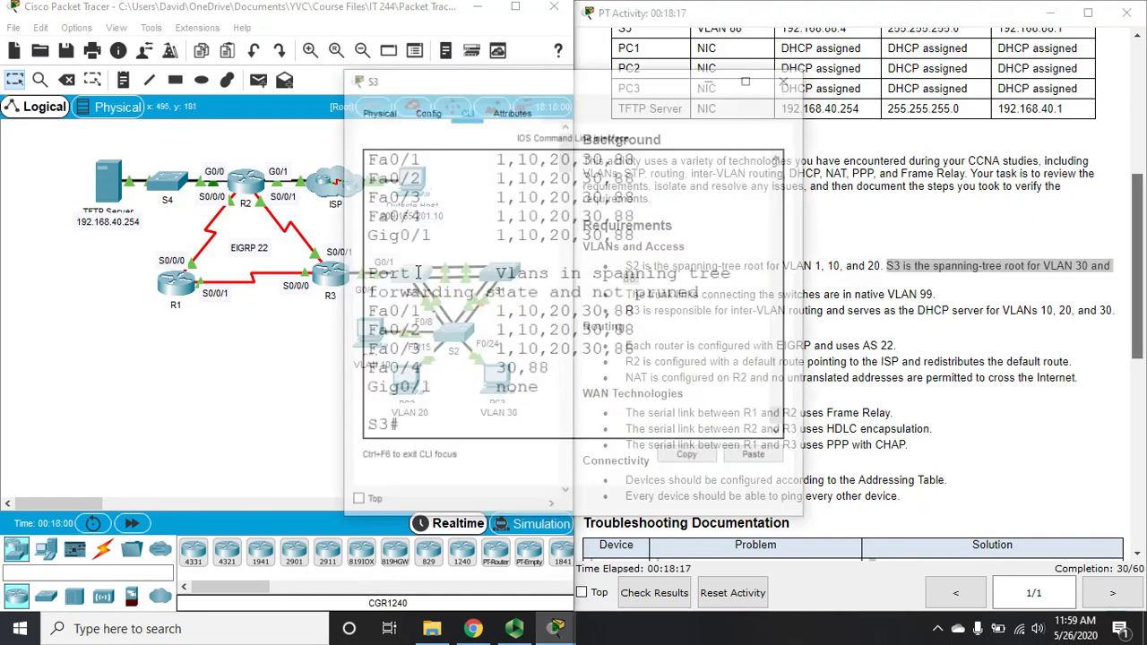
click(749, 77)
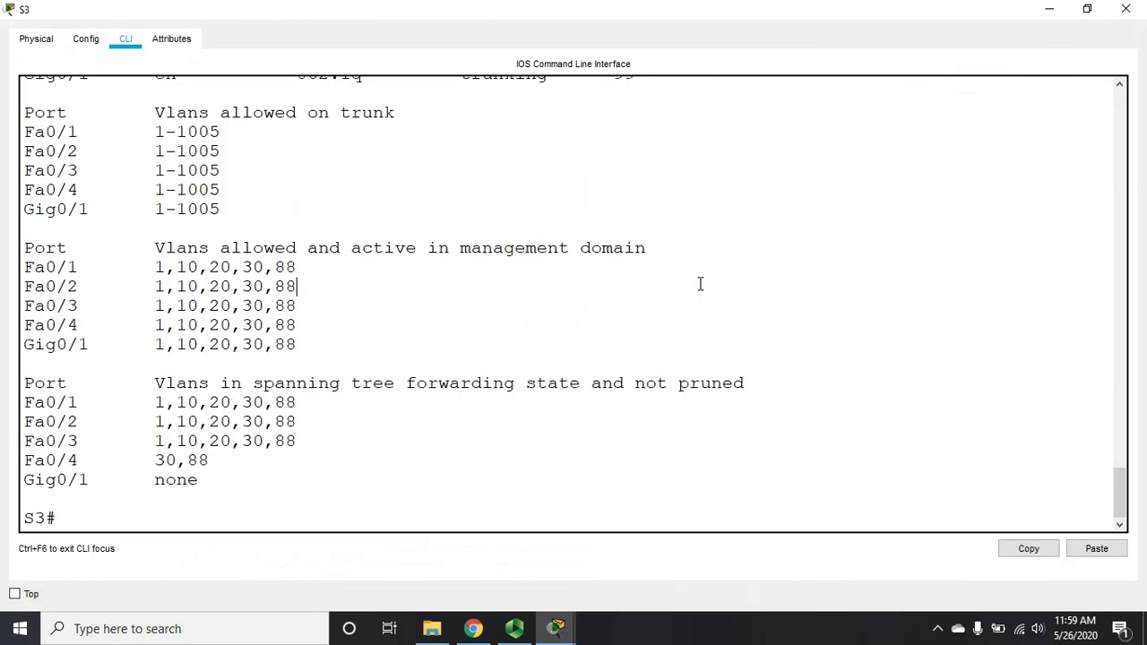
text(sh span vl 39)
key(BackSpace)
text(0)
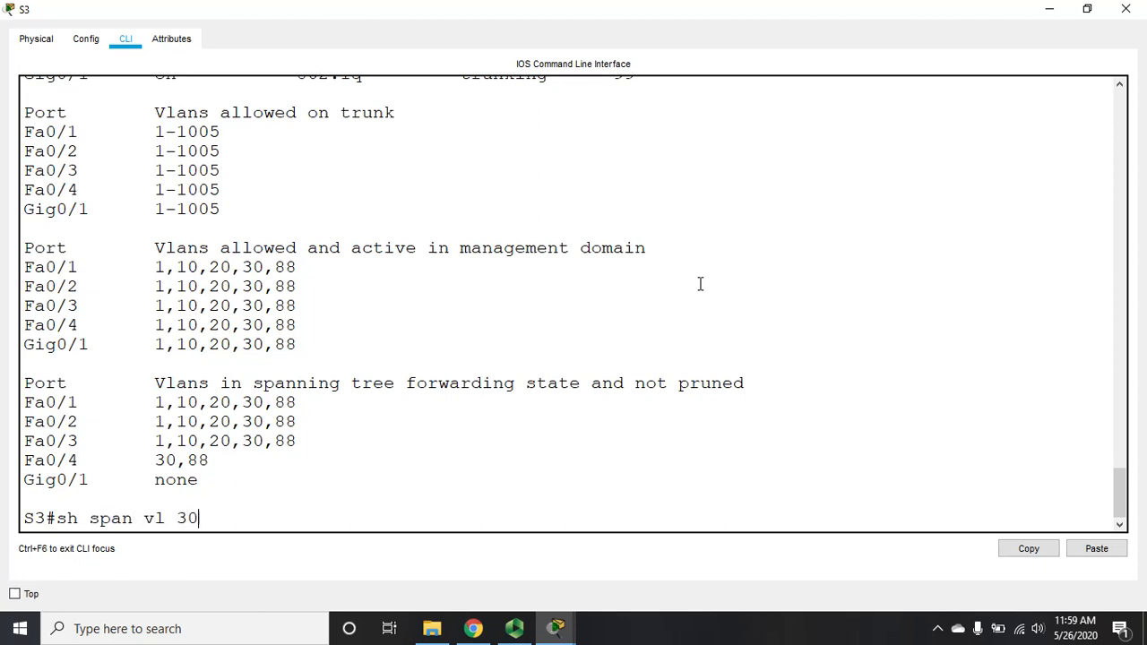
key(Return)
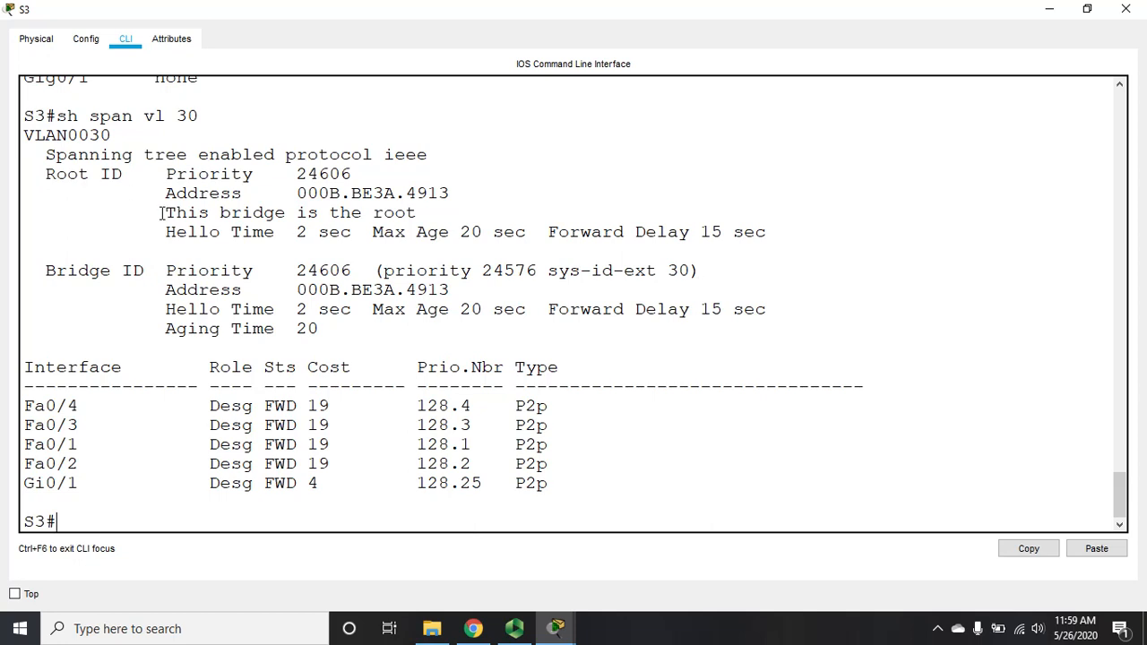
drag(161, 214, 422, 210)
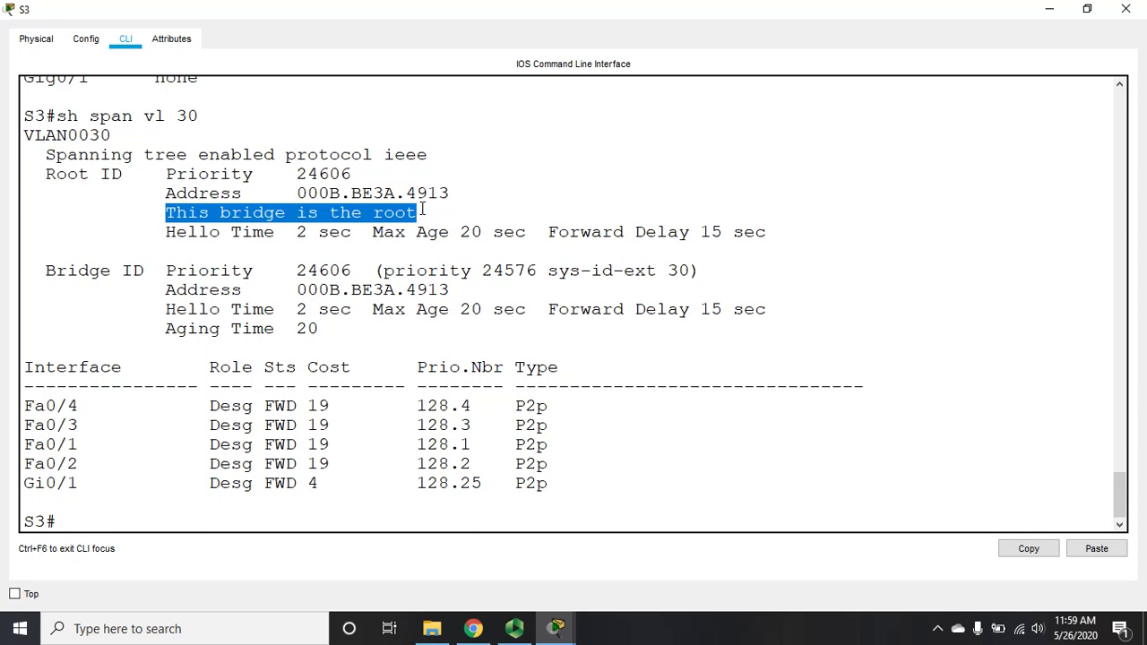
click(394, 484)
key(Return)
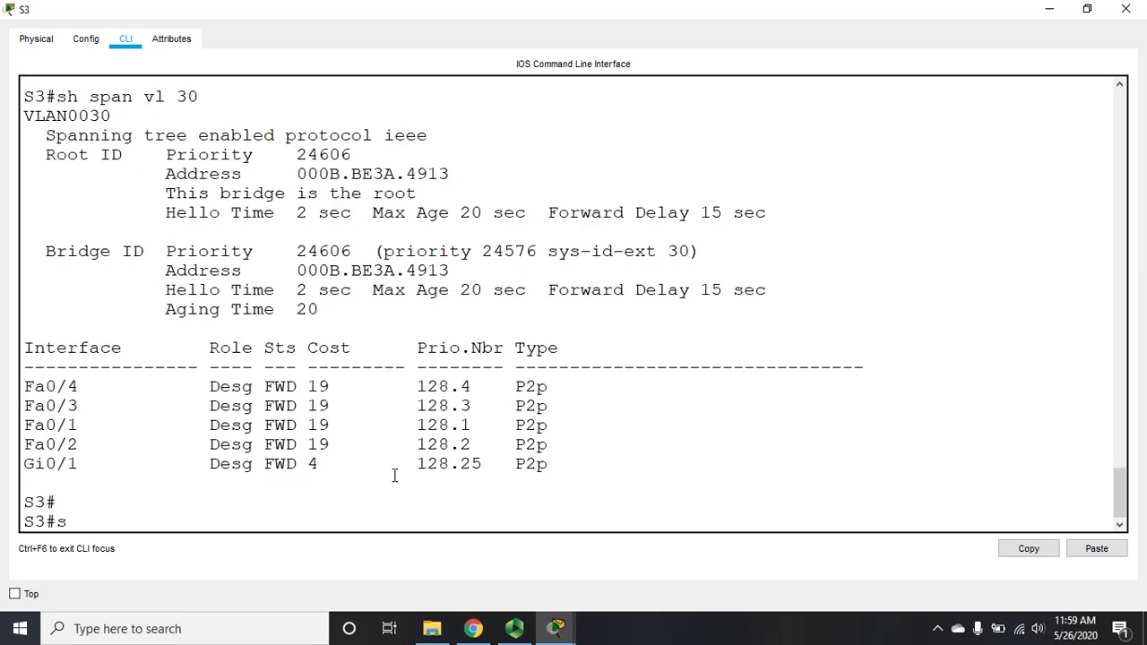
Step: Verify in S3's running configuration that VLANs 30 and 88 have priority 24576
text(sh run)
key(Return)
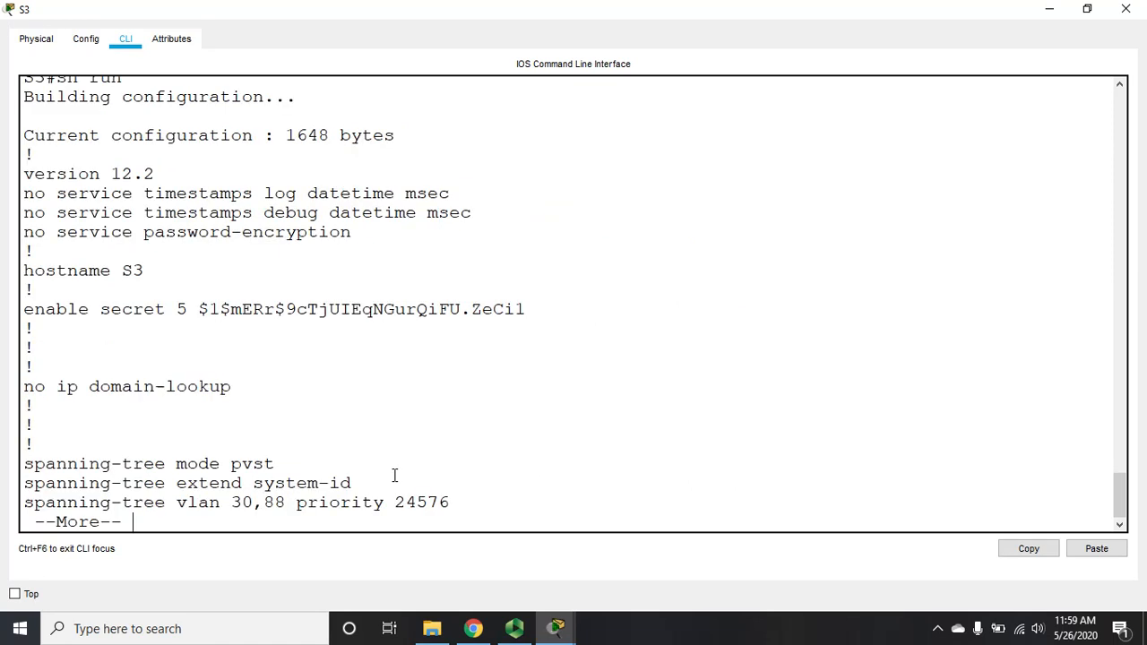
drag(233, 502, 274, 503)
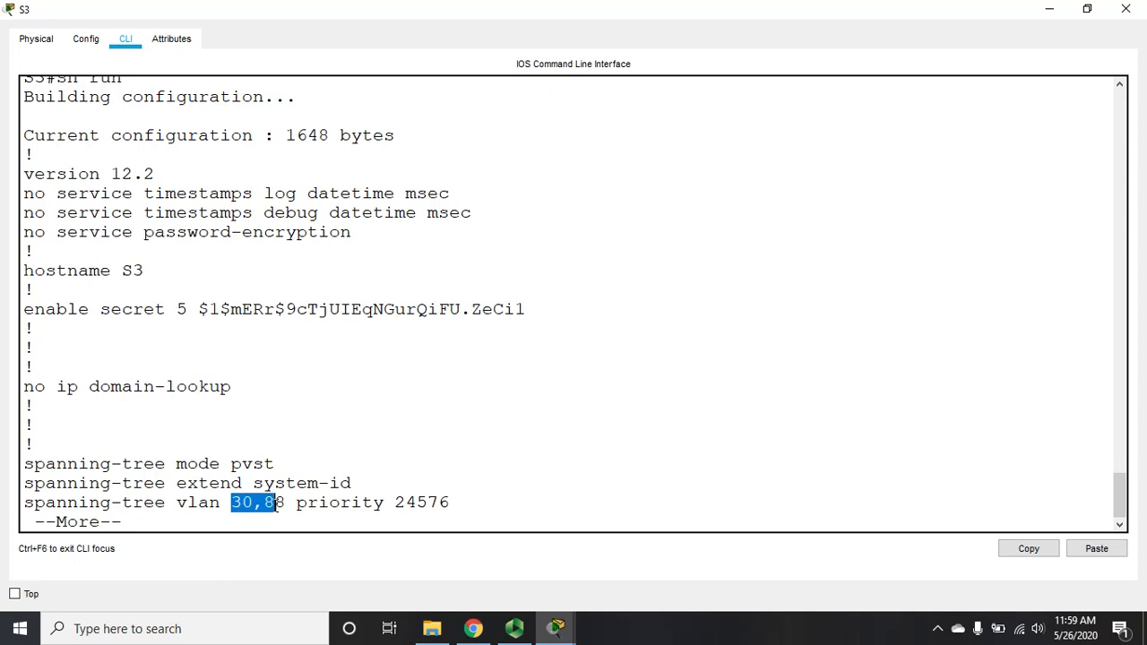
drag(396, 500, 463, 507)
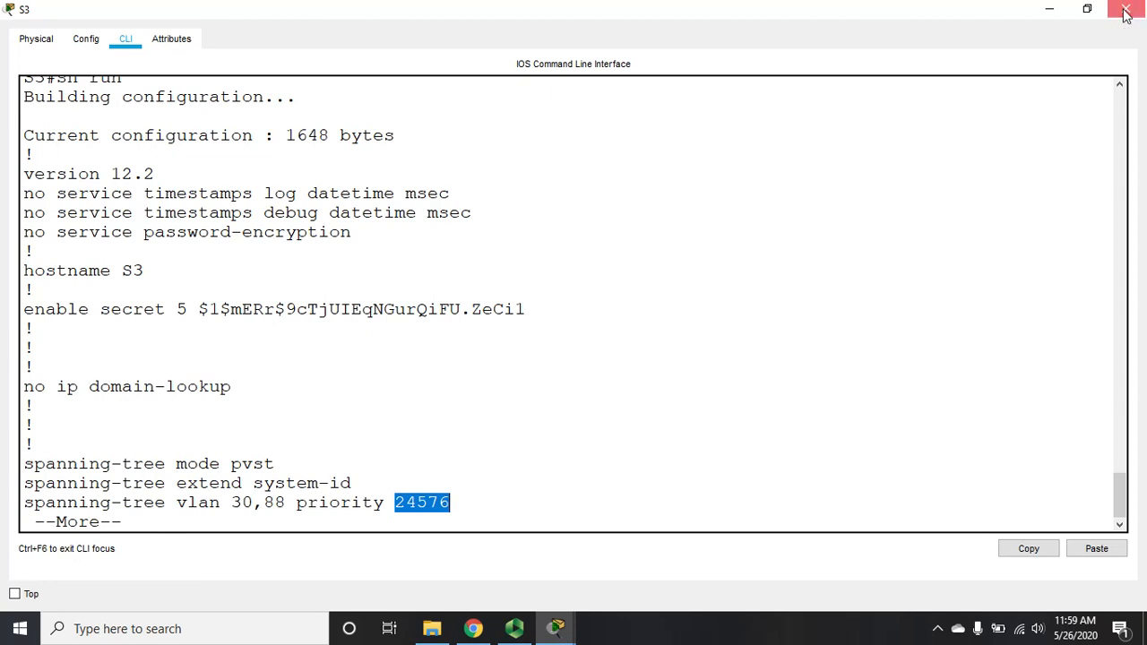
Step: Close S3 and review the native VLAN 99 trunk and Routing requirements
click(1126, 9)
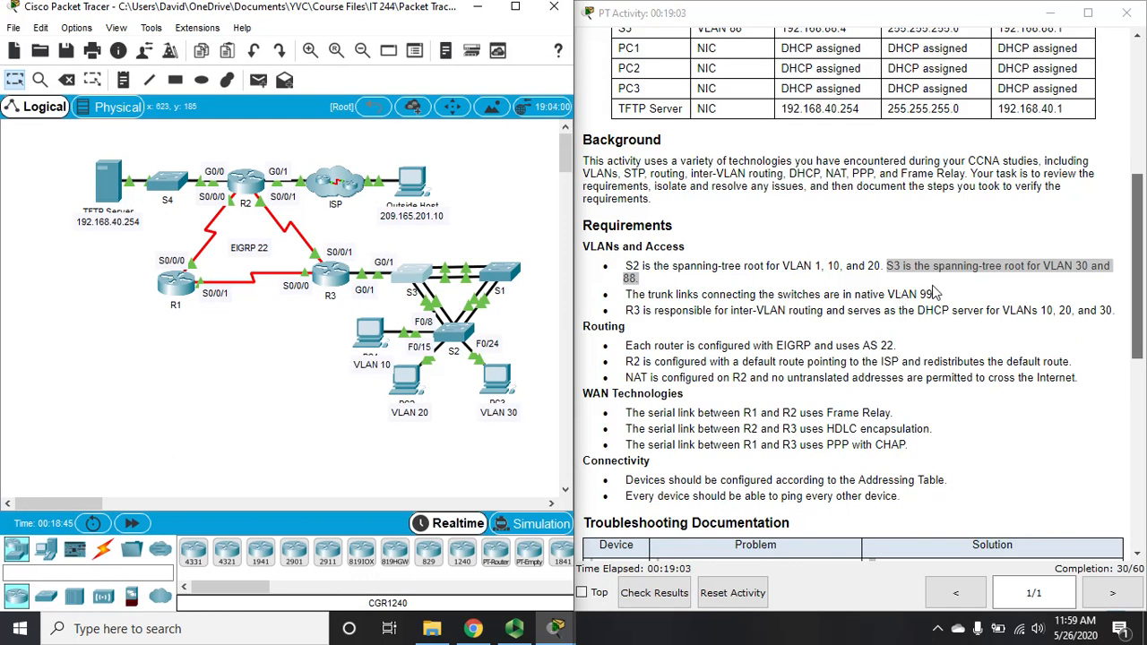
drag(936, 296, 633, 296)
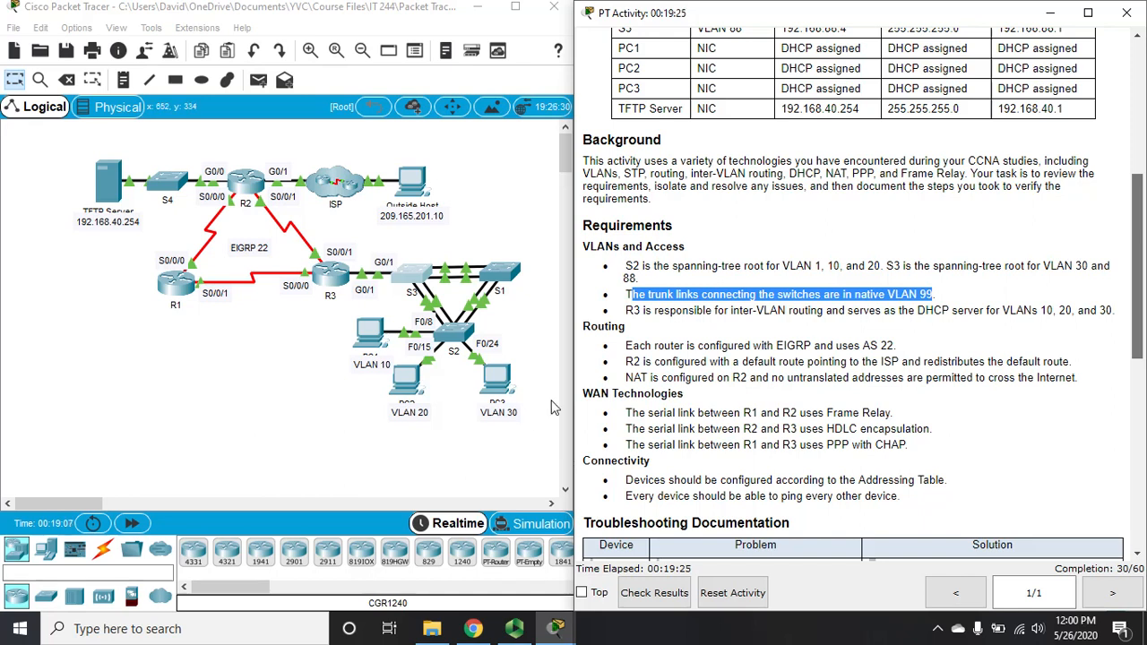
drag(591, 326, 793, 378)
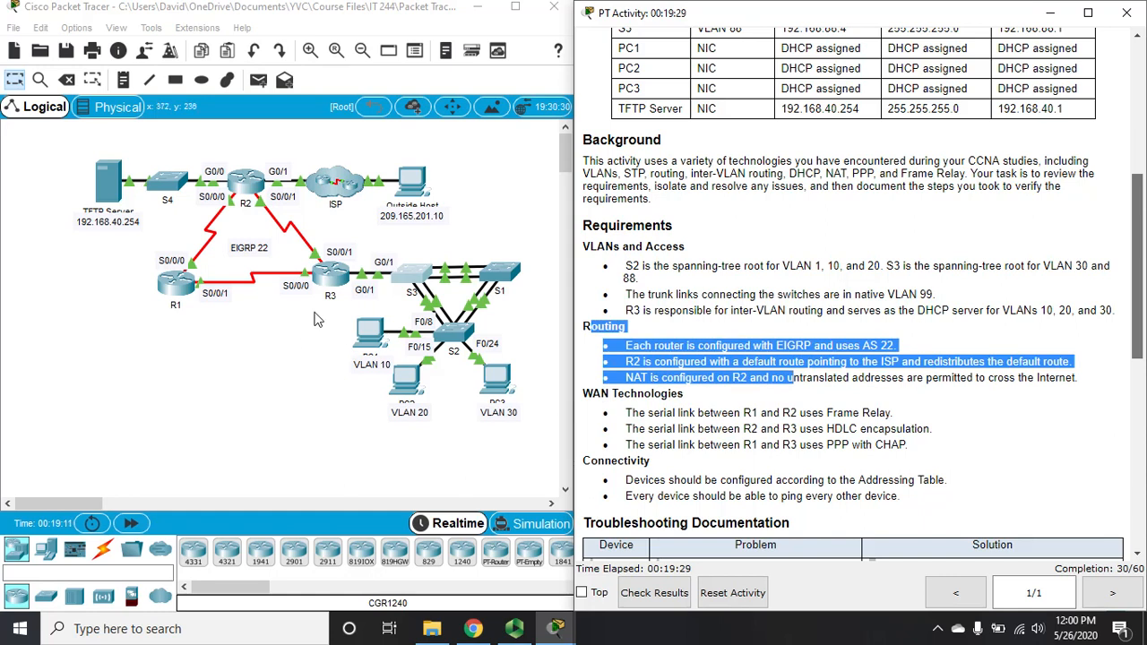
Step: Page through R3's running configuration to find GigabitEthernet0/1 as EIGRP passive interface
click(331, 278)
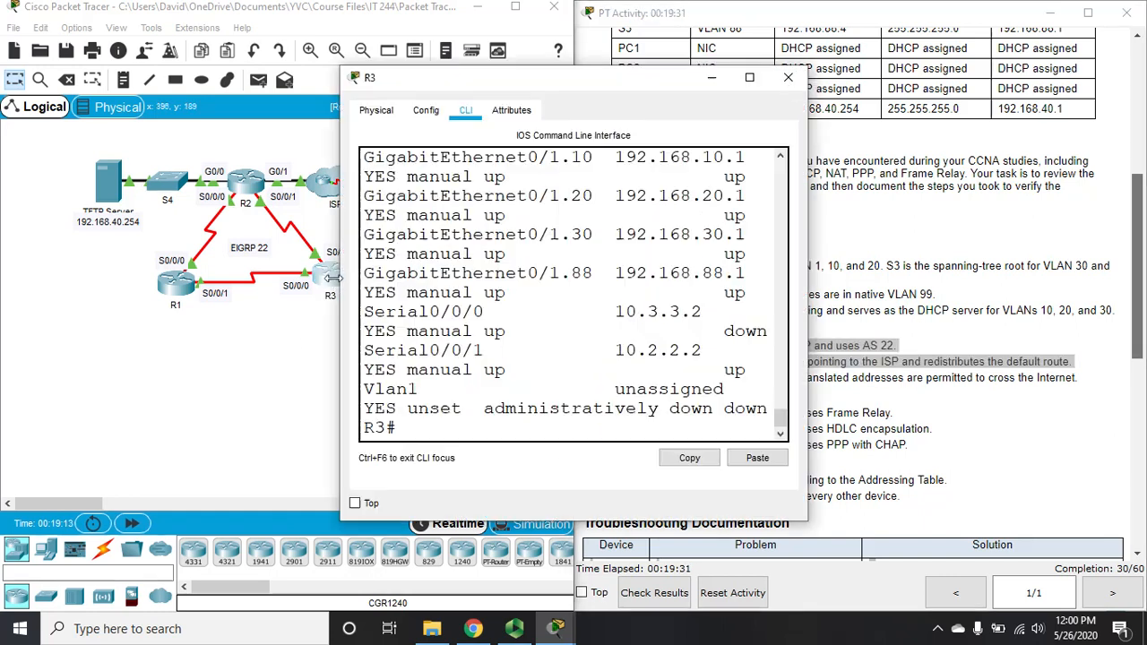
click(749, 81)
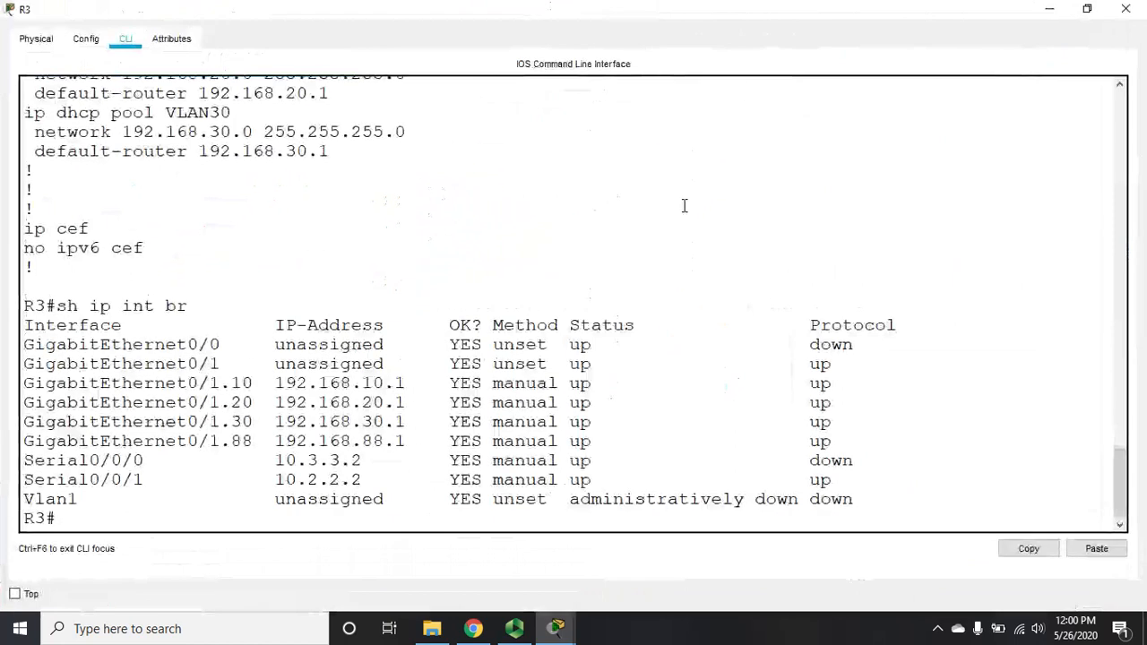
key(Return)
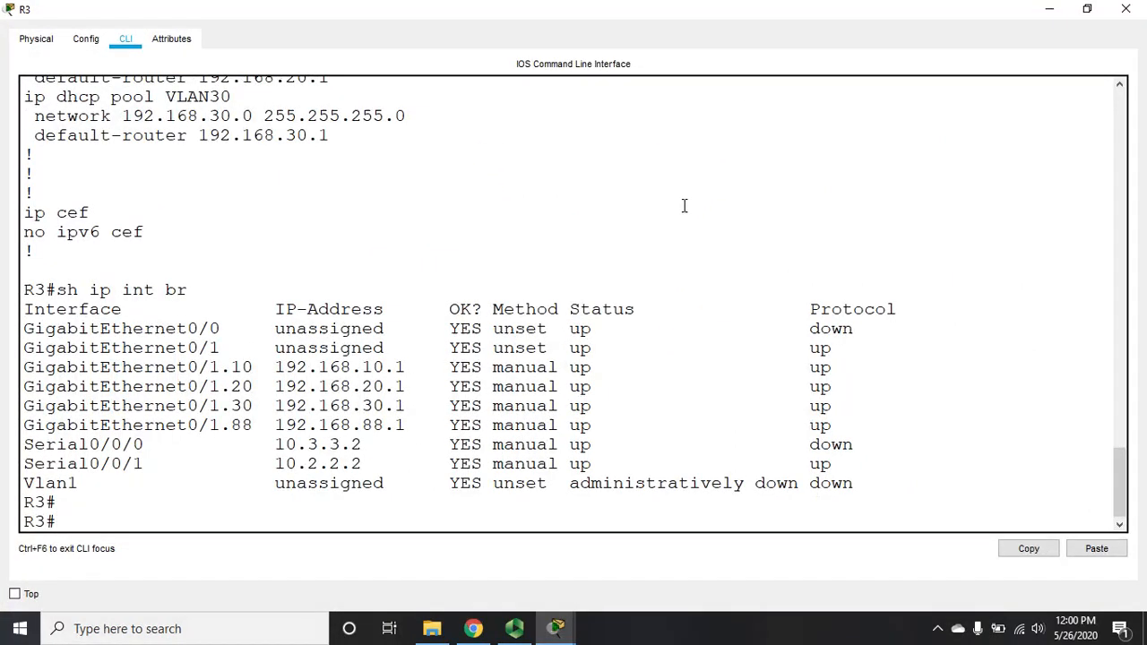
text(sh run)
key(Return)
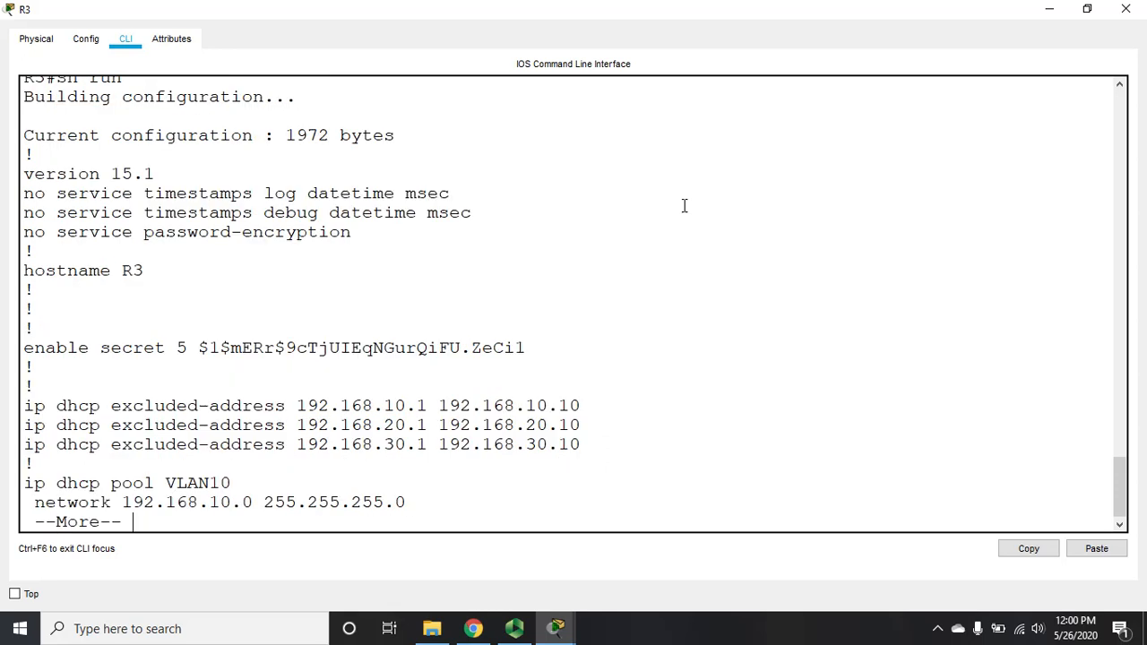
key(Return)
key(Return)
key(Return)
key(Return)
key(Return)
key(Return)
key(Return)
key(Return)
key(Return)
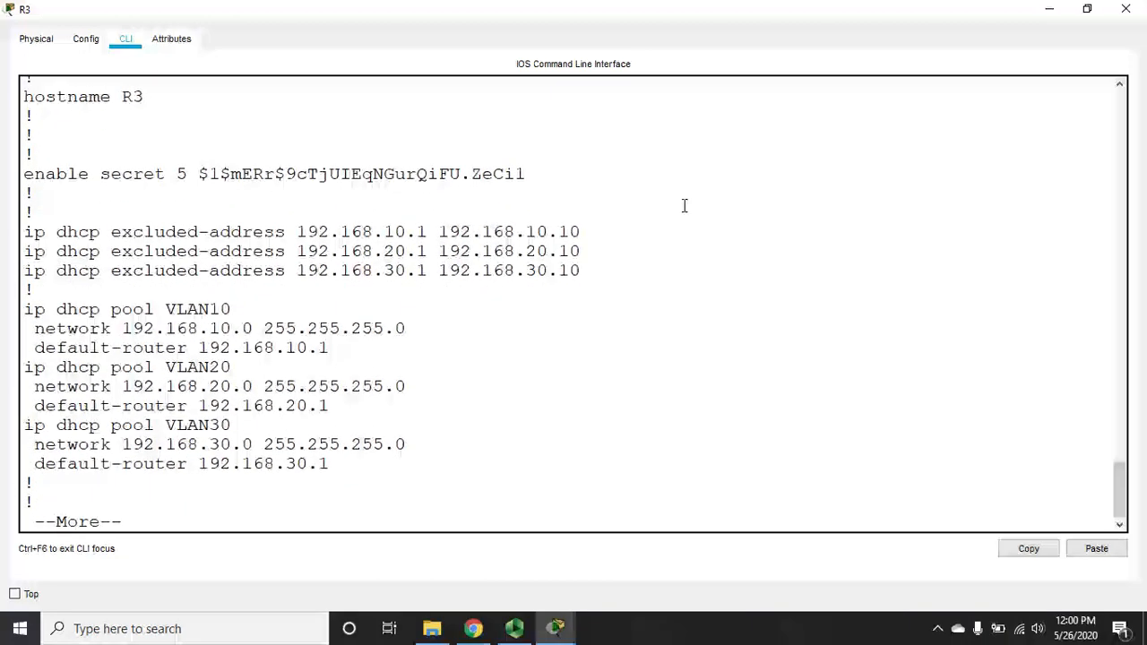
key(Return)
key(space)
key(space)
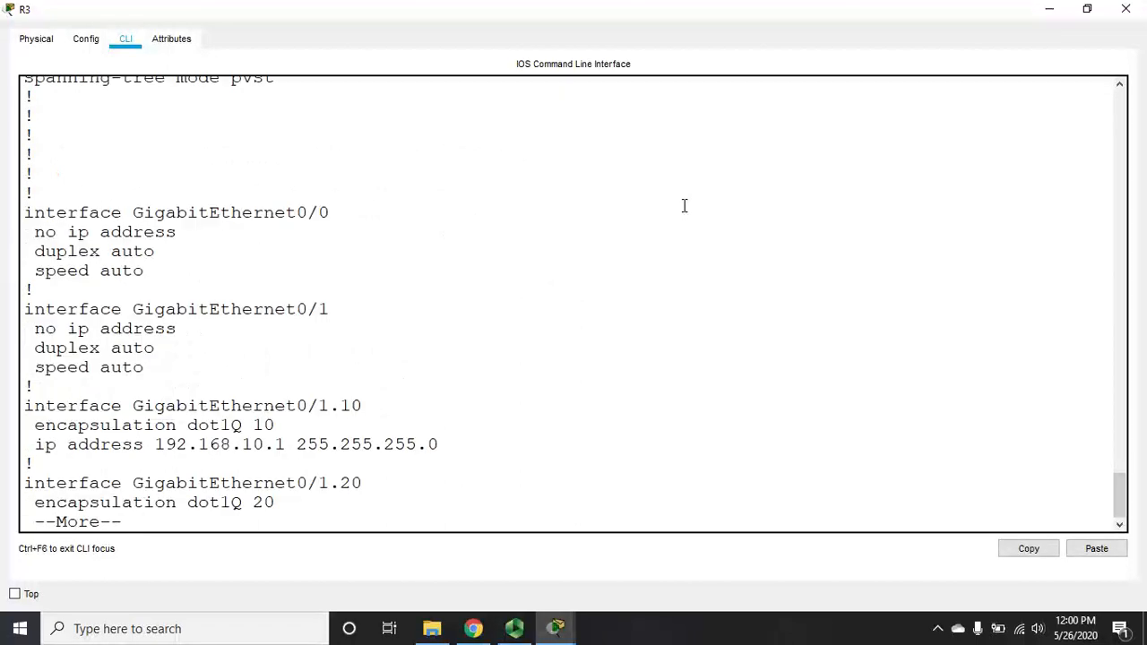
key(Return)
key(Return)
key(Return)
key(Return)
key(Return)
key(Return)
key(Return)
key(Return)
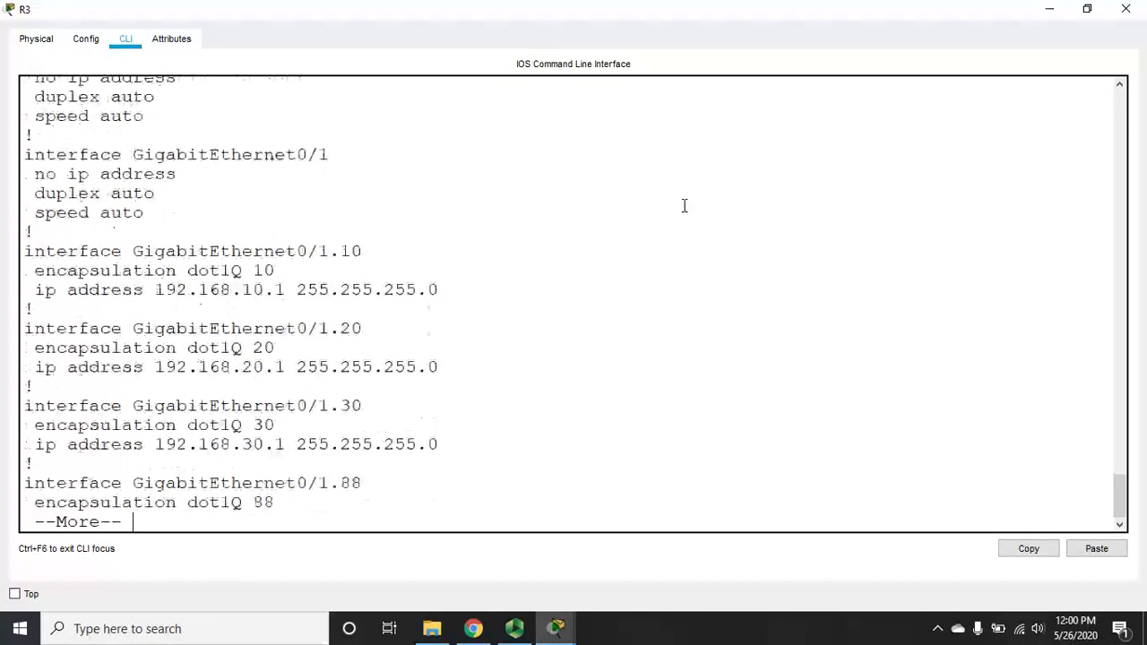
key(space)
key(Return)
key(Return)
key(Return)
key(Return)
key(Return)
key(Return)
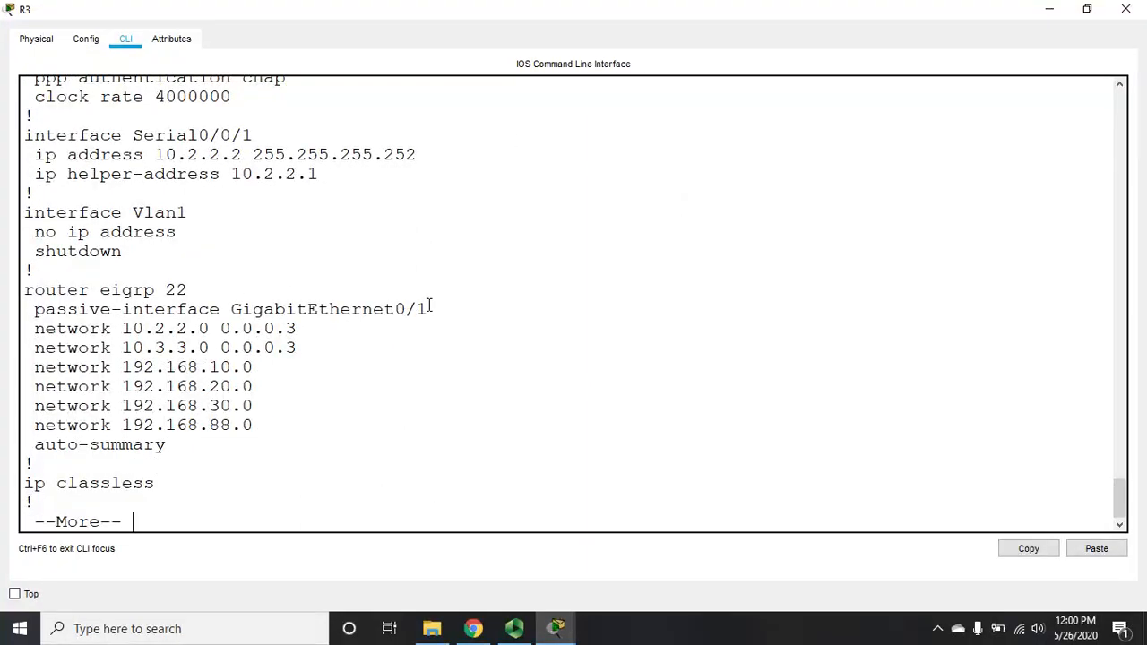
drag(430, 309, 234, 312)
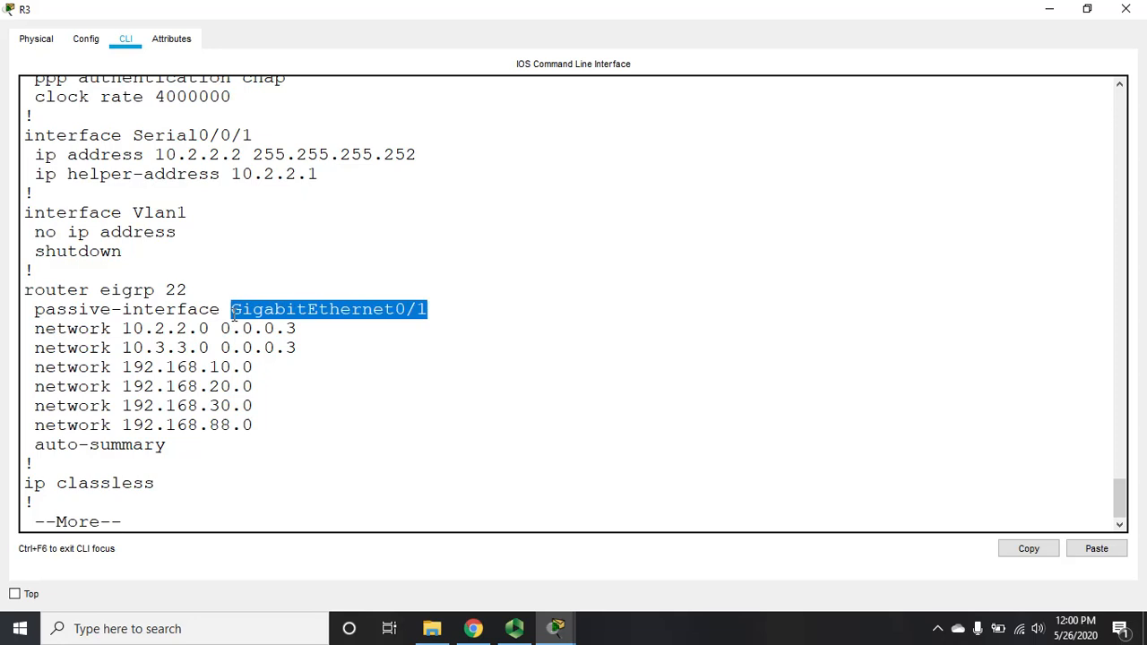
key(ctrl+c)
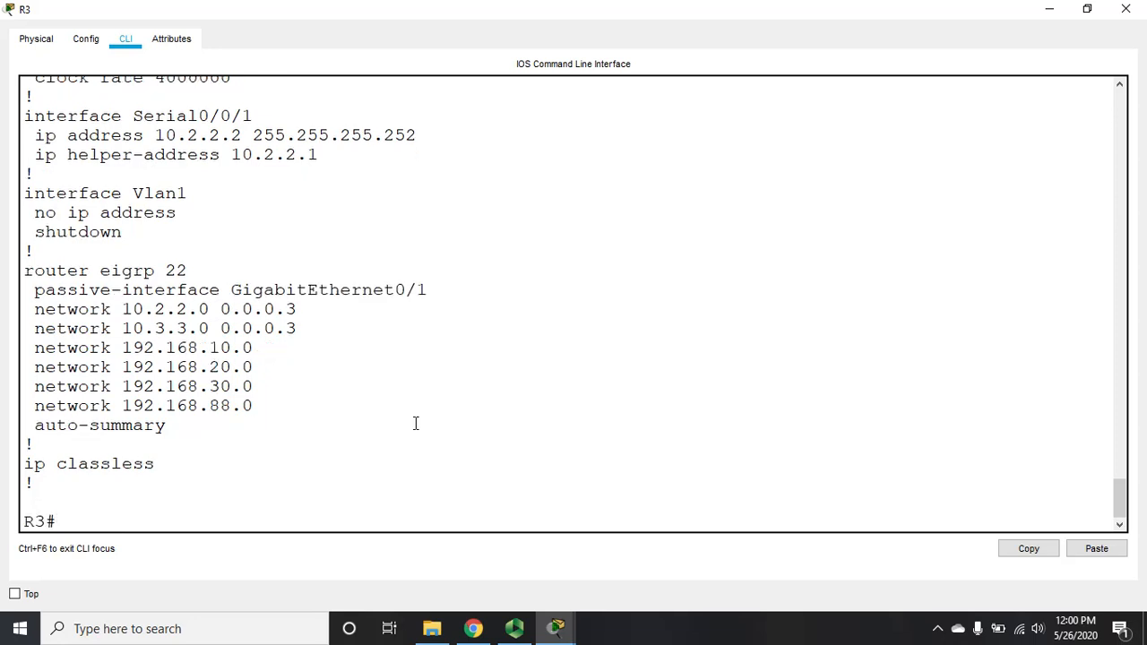
Step: Check R3's VLAN list and interface summary, noting subinterfaces G0/1.10 through G0/1.88
text(sh vl br)
key(Return)
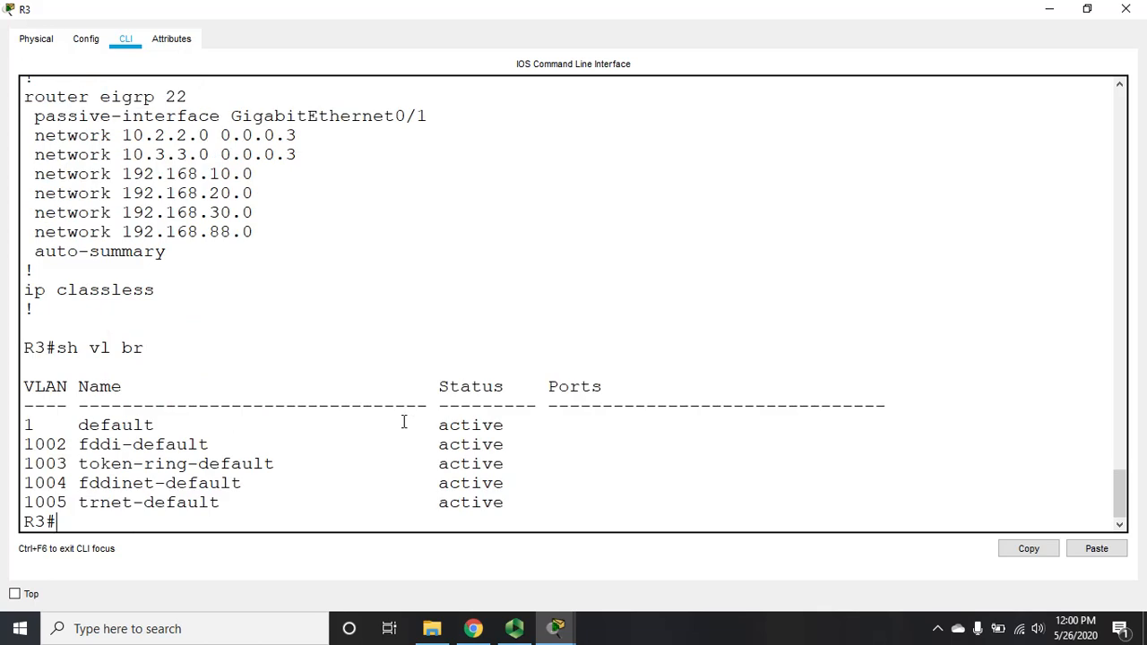
text(sh ip int br)
key(Return)
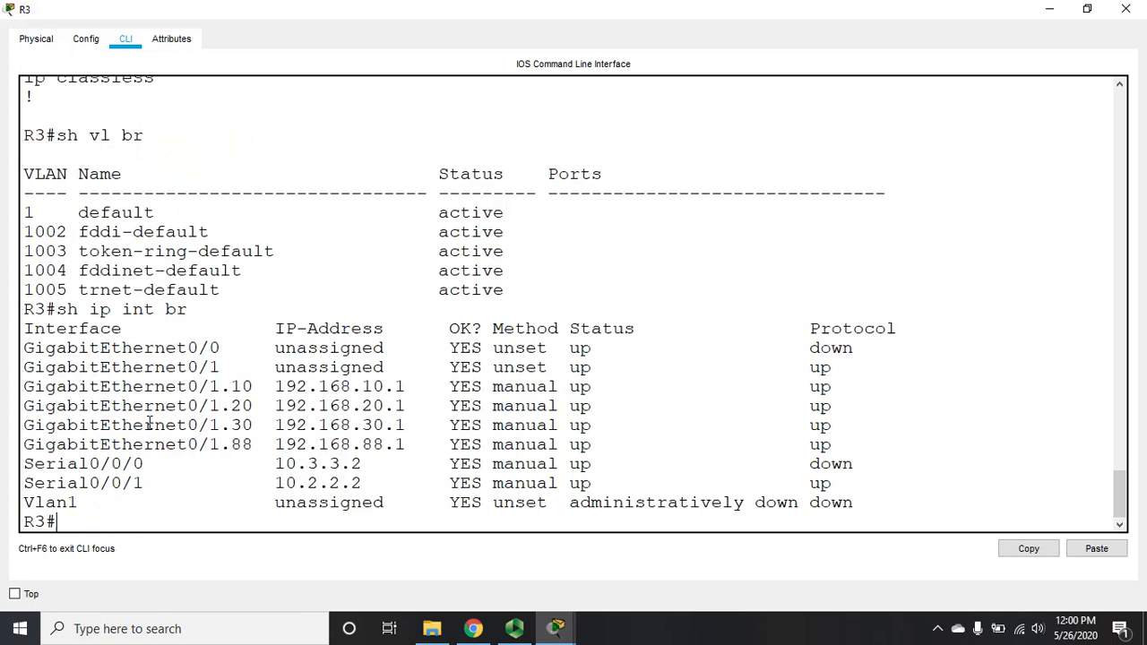
drag(25, 387, 494, 445)
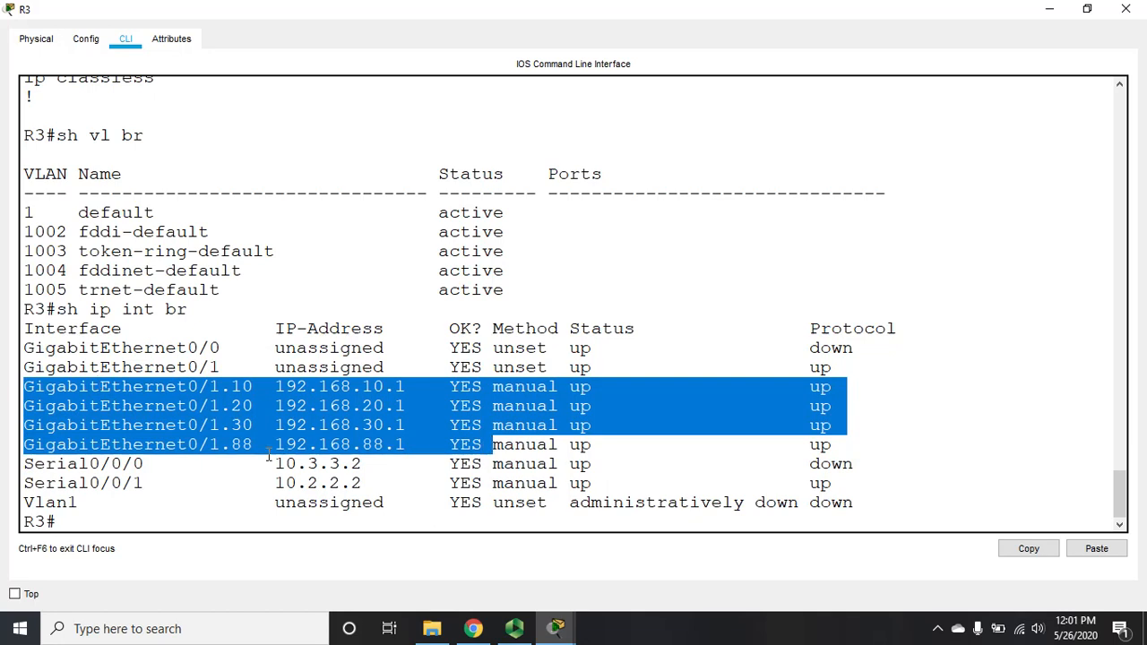
click(257, 522)
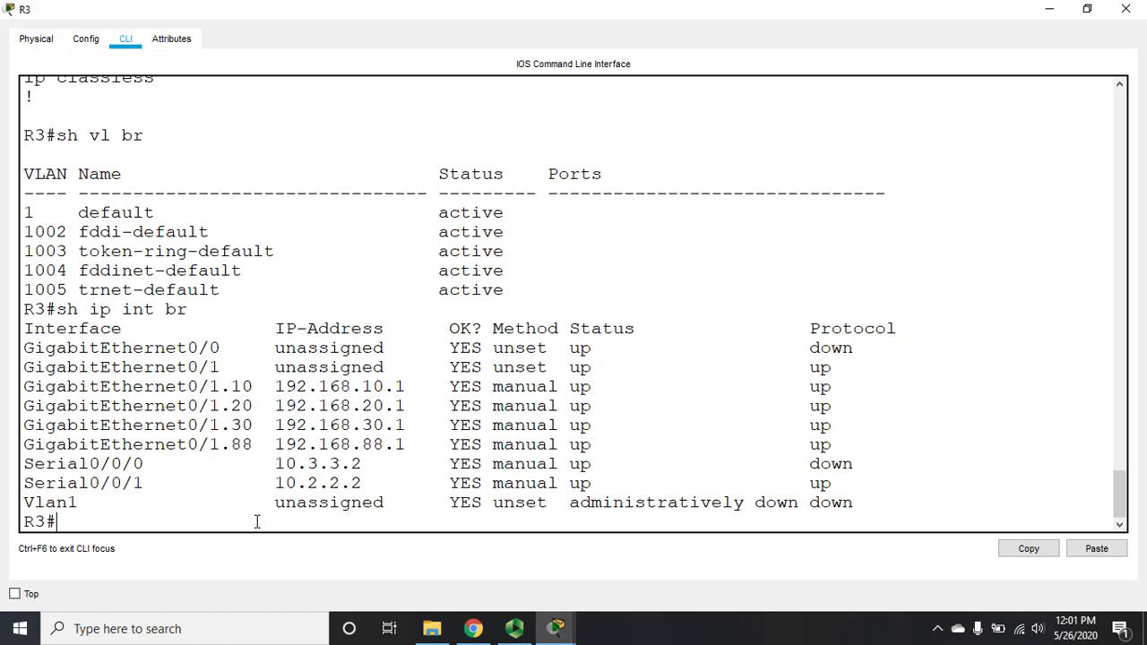
Step: Under EIGRP 22, make subinterfaces G0/1.10, G0/1.20, G0/1.30 and G0/1.88 passive
text(onfig t)
key(Return)
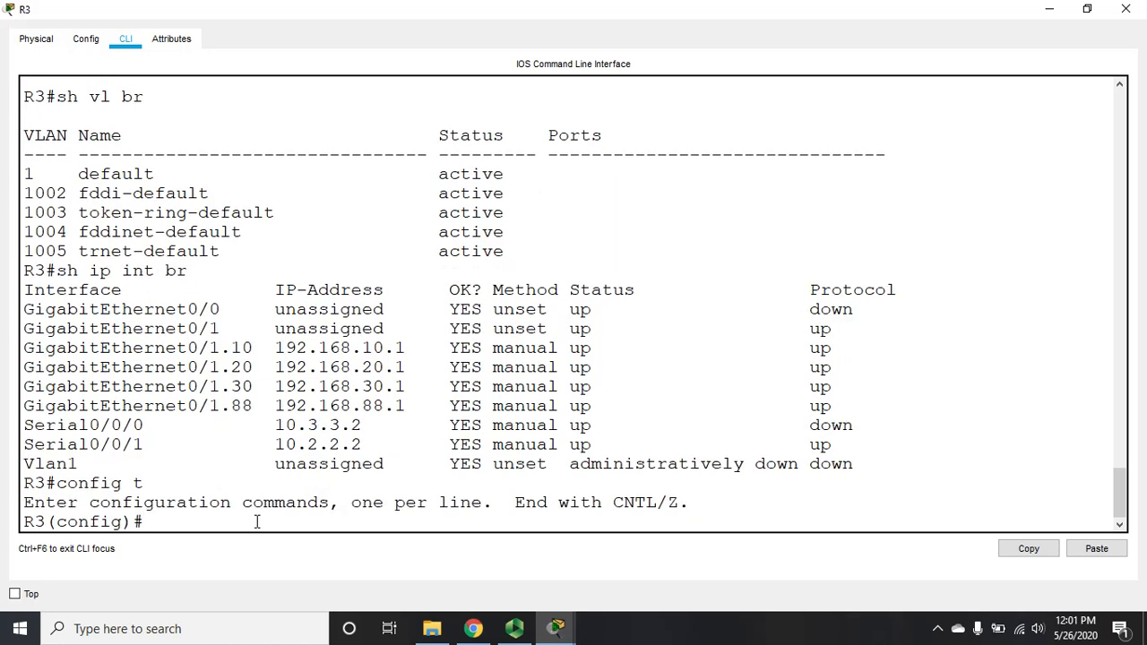
text(int g0/)
key(BackSpace)
key(BackSpace)
key(BackSpace)
key(BackSpace)
key(BackSpace)
text(router eigrp)
text( 33)
text(2)
key(Return)
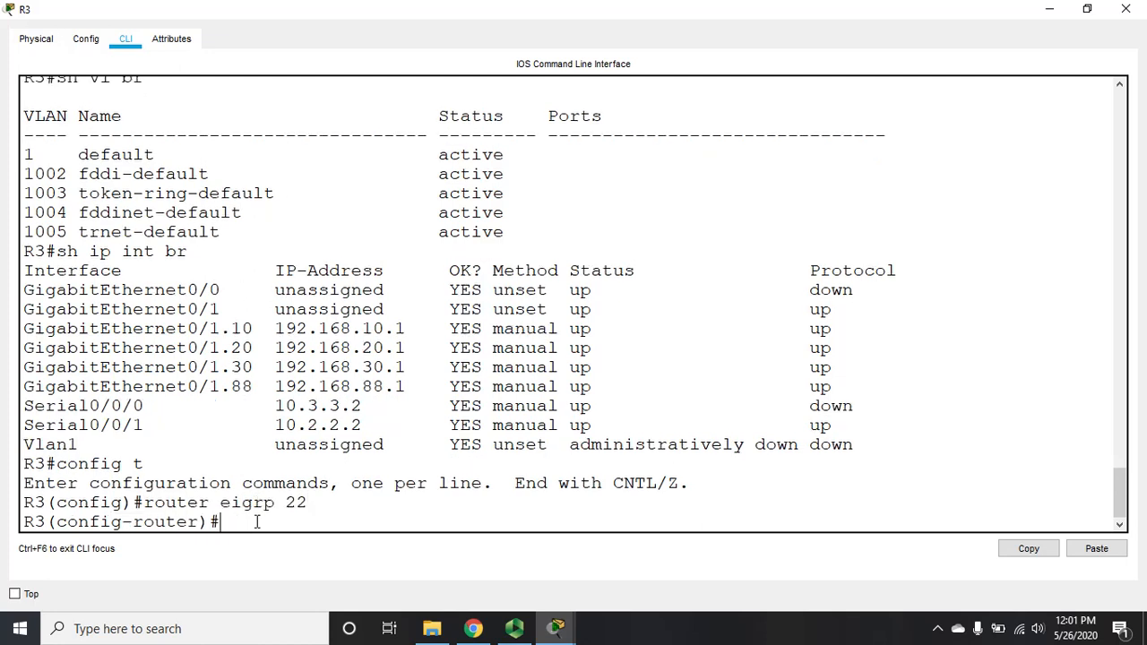
text(pass g0/1.10)
key(Return)
key(Up)
key(BackSpace)
key(BackSpace)
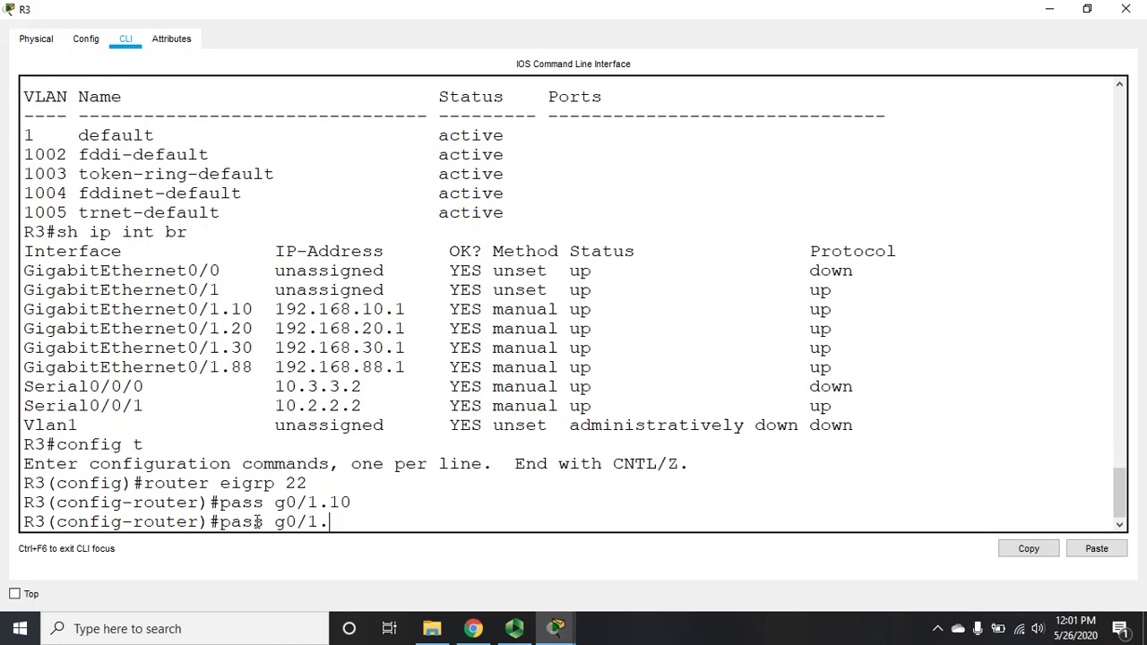
text(20)
key(Return)
key(Up)
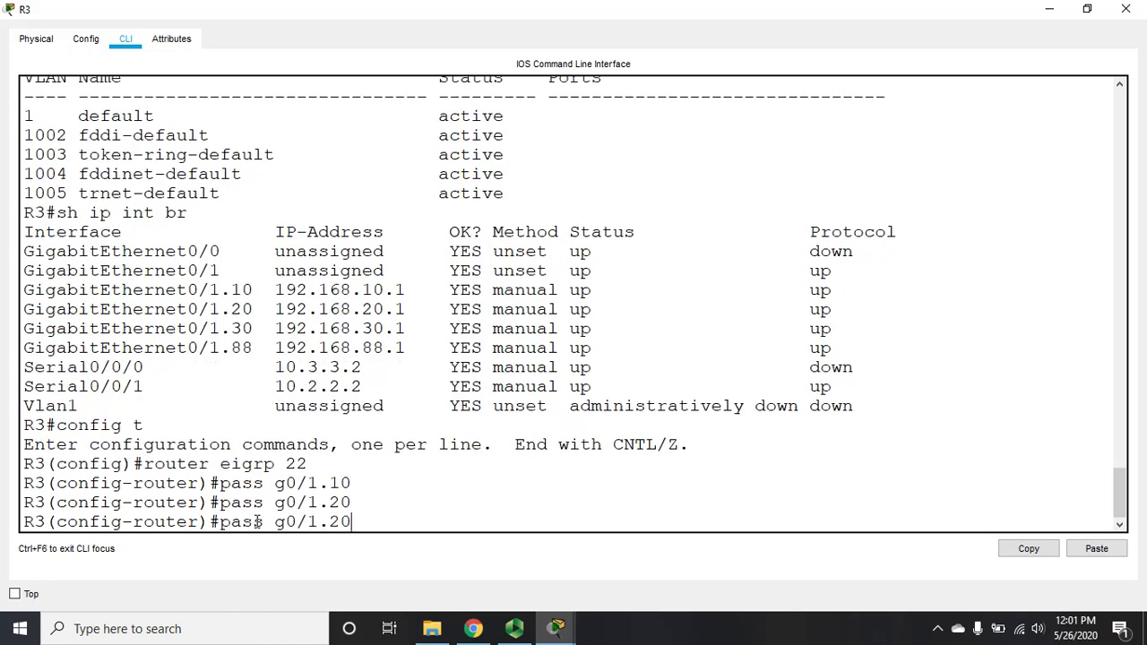
key(BackSpace)
key(BackSpace)
text(30)
key(Return)
key(Up)
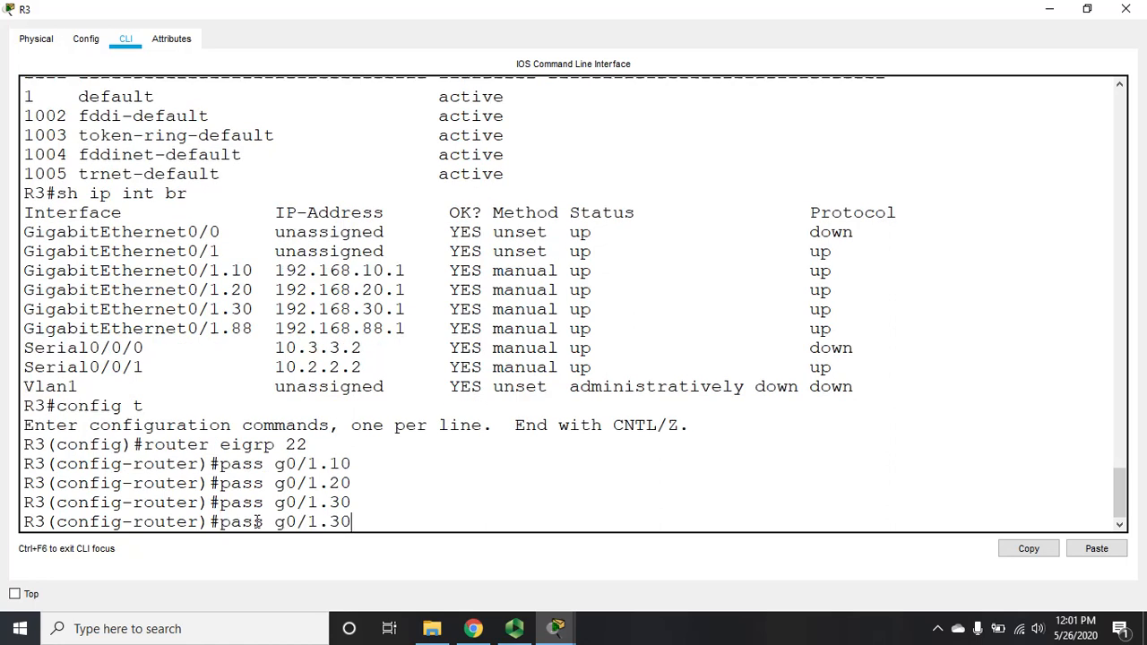
key(BackSpace)
key(BackSpace)
text(88)
key(Return)
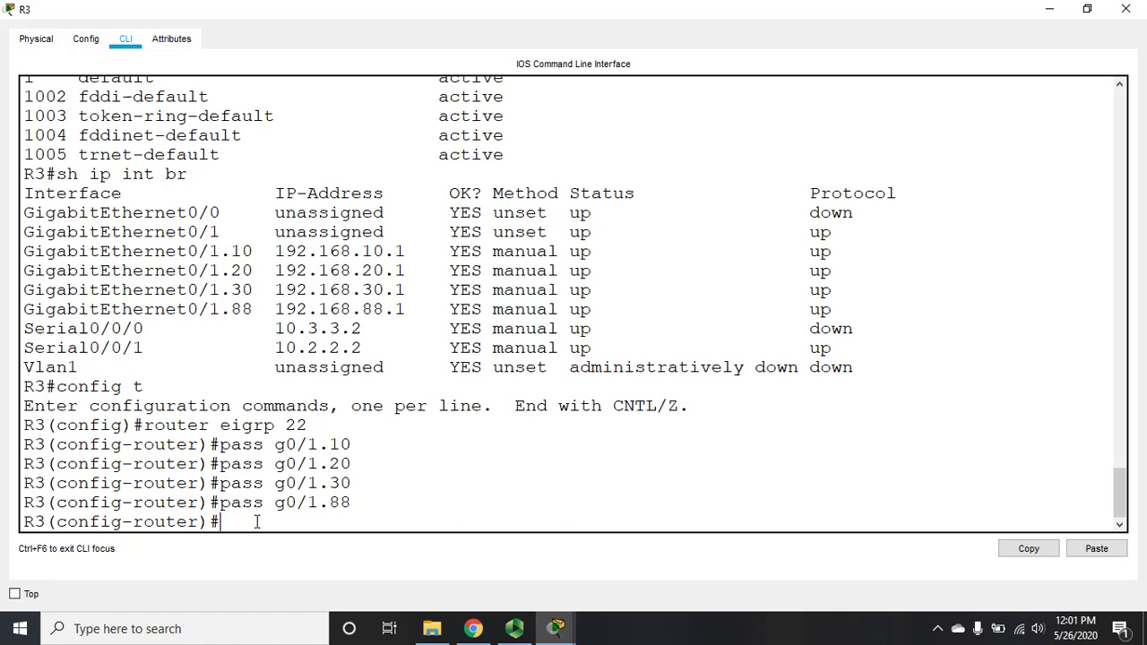
Step: Remove the passive-interface setting from G0/1 and exit configuration mode
key(Up)
key(BackSpace)
key(BackSpace)
key(BackSpace)
key(BackSpace)
key(BackSpace)
key(BackSpace)
key(BackSpace)
key(BackSpace)
key(BackSpace)
key(BackSpace)
key(BackSpace)
key(BackSpace)
text(no pass)
text( in)
text(g0/1)
key(Return)
text(end)
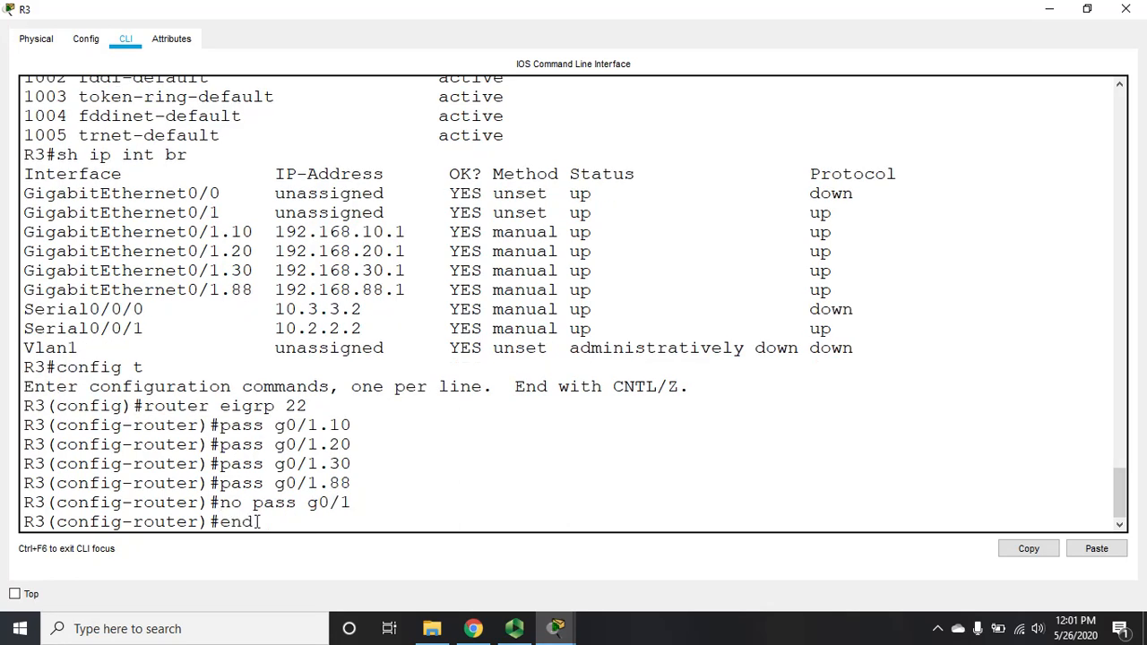
key(Return)
Step: Verify the updated EIGRP 22 passive subinterfaces in R3's running configuration
text(sh run)
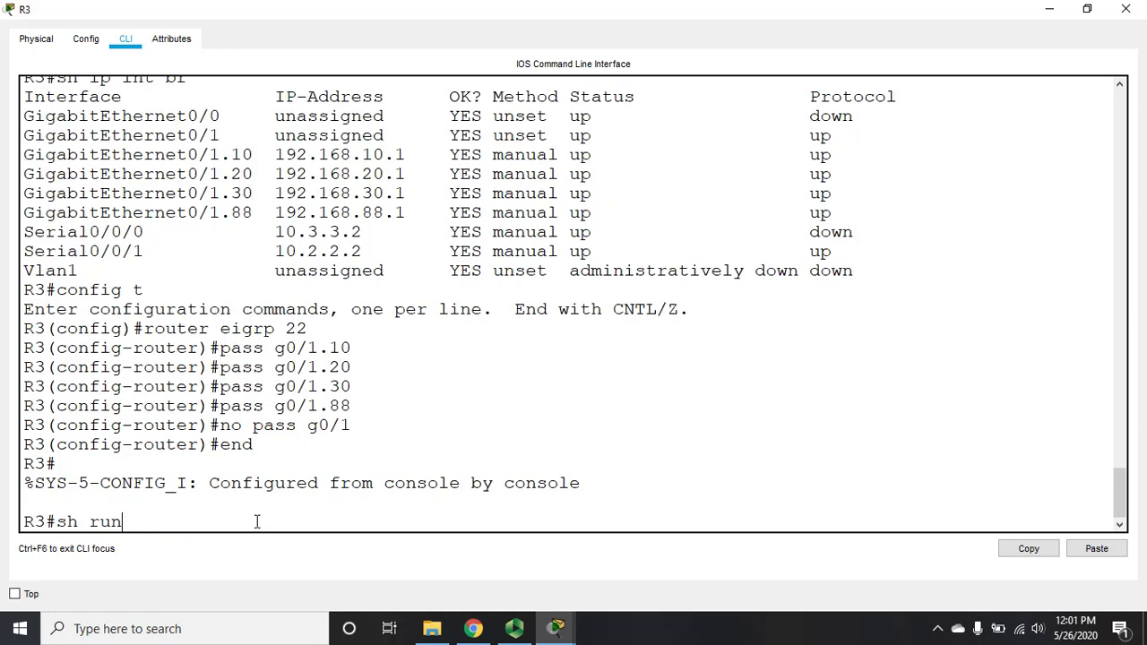
key(Return)
key(space)
key(space)
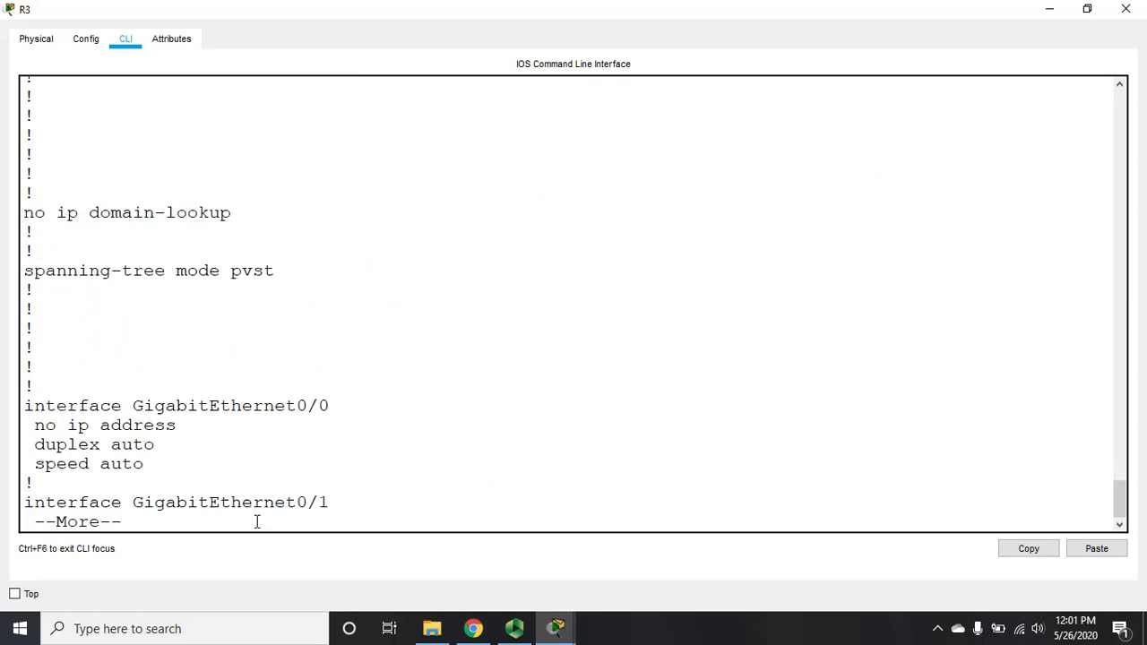
key(space)
key(space)
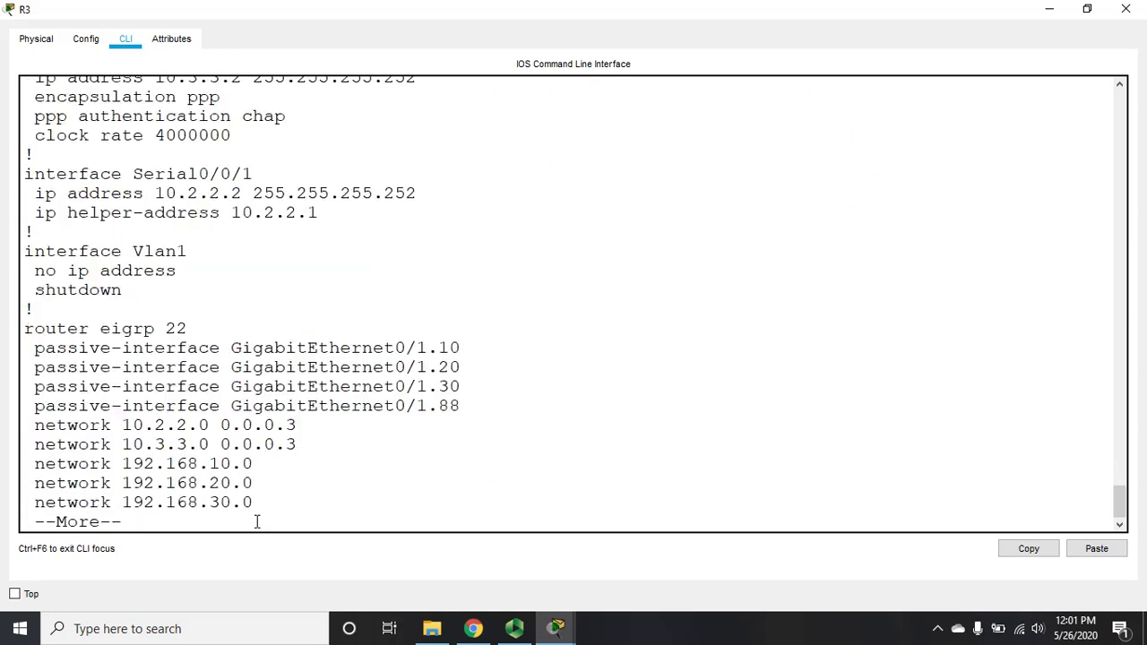
key(Return)
key(Return)
key(Return)
key(Return)
key(Return)
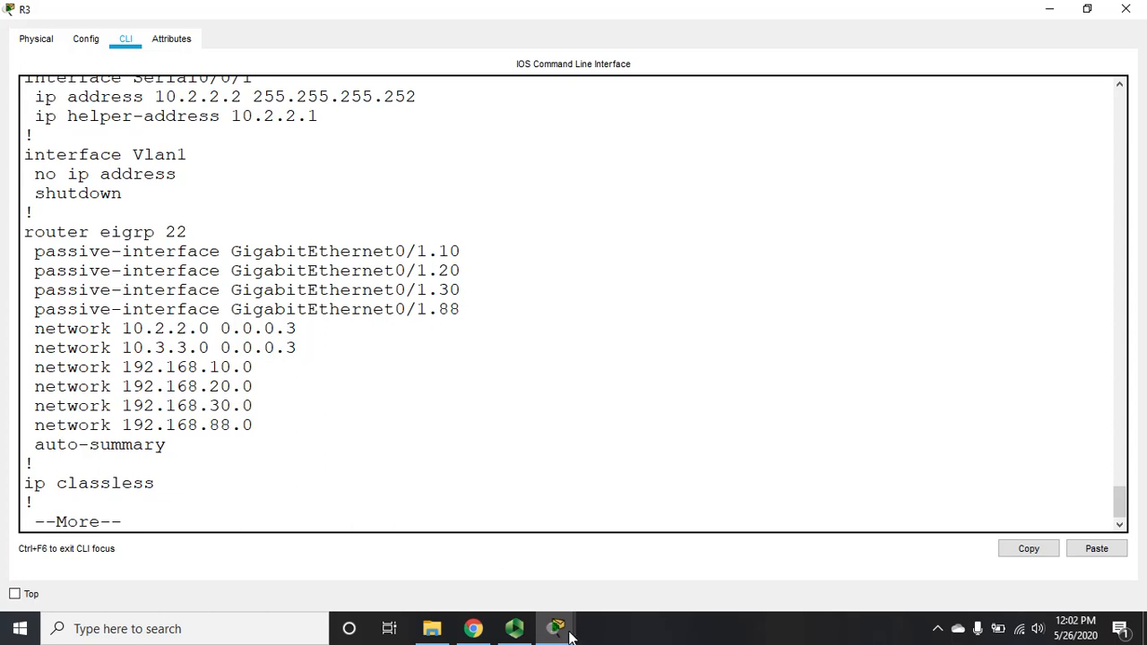
click(514, 628)
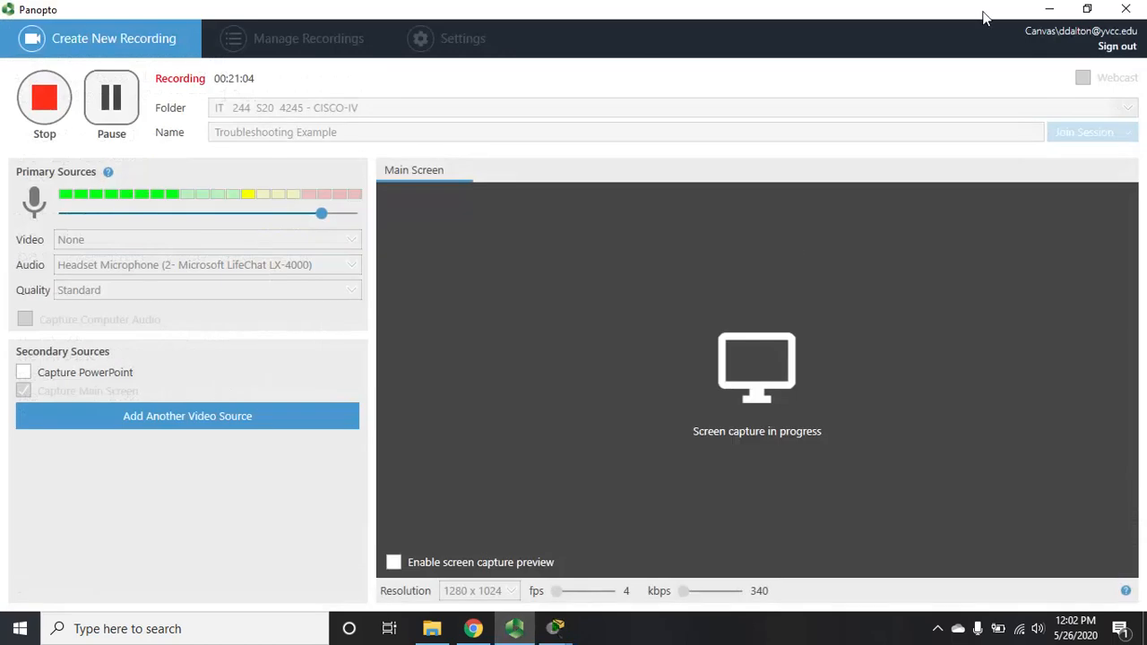
Step: Bring the PT Activity instructions up beside R3's console, scrolled to the Addressing Table
click(1049, 10)
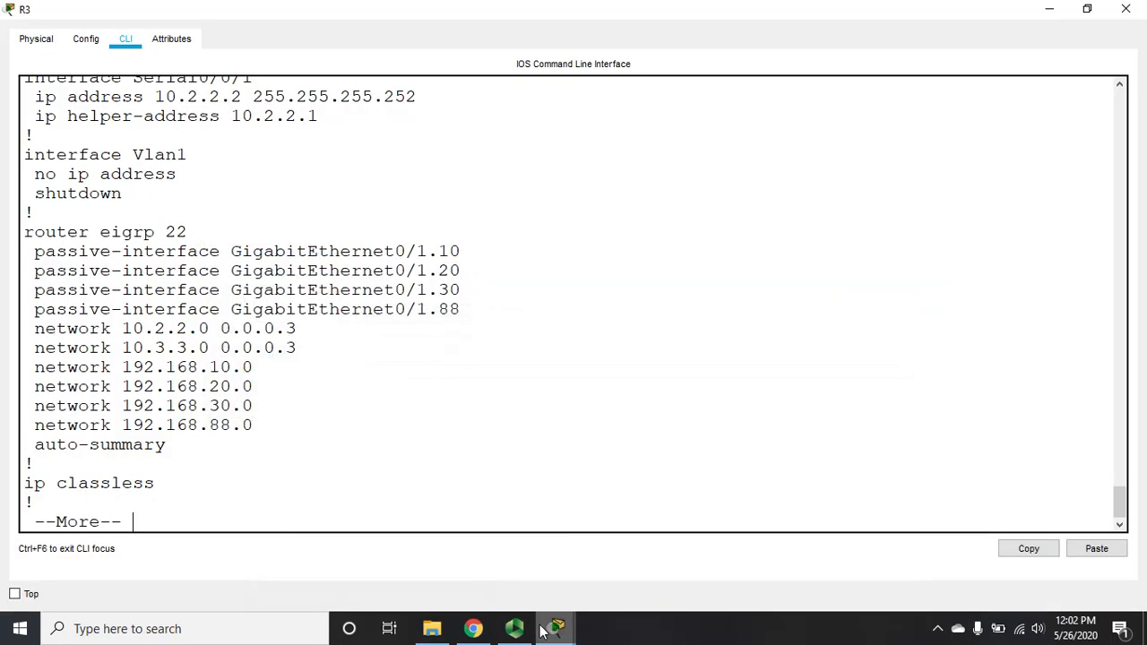
mouse_move(548, 631)
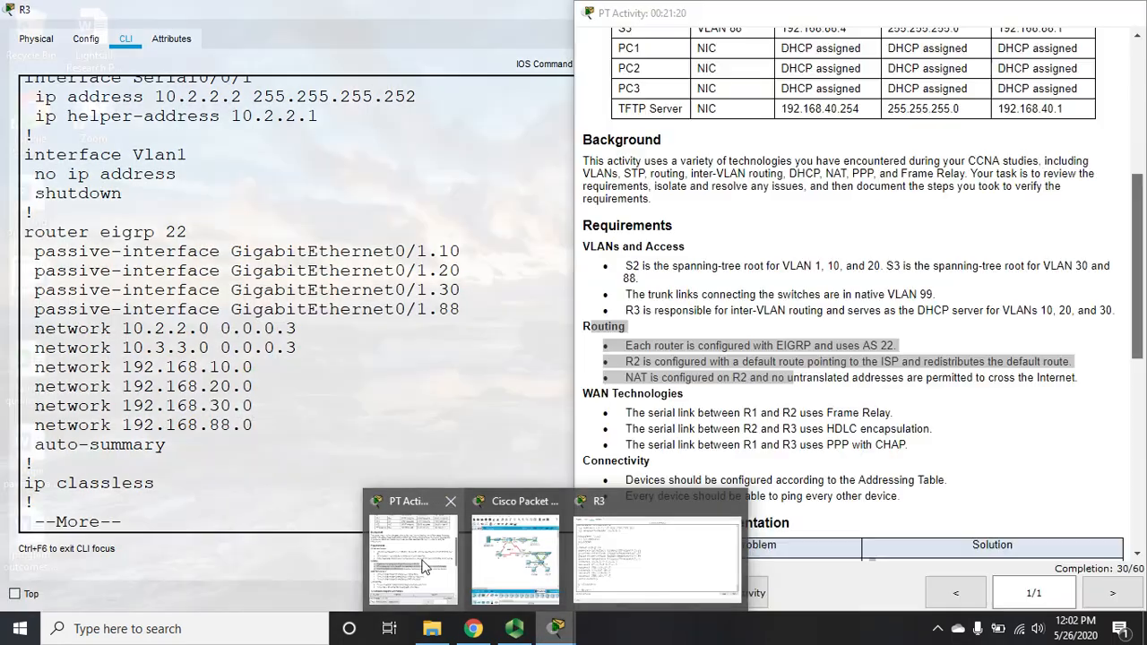
click(425, 566)
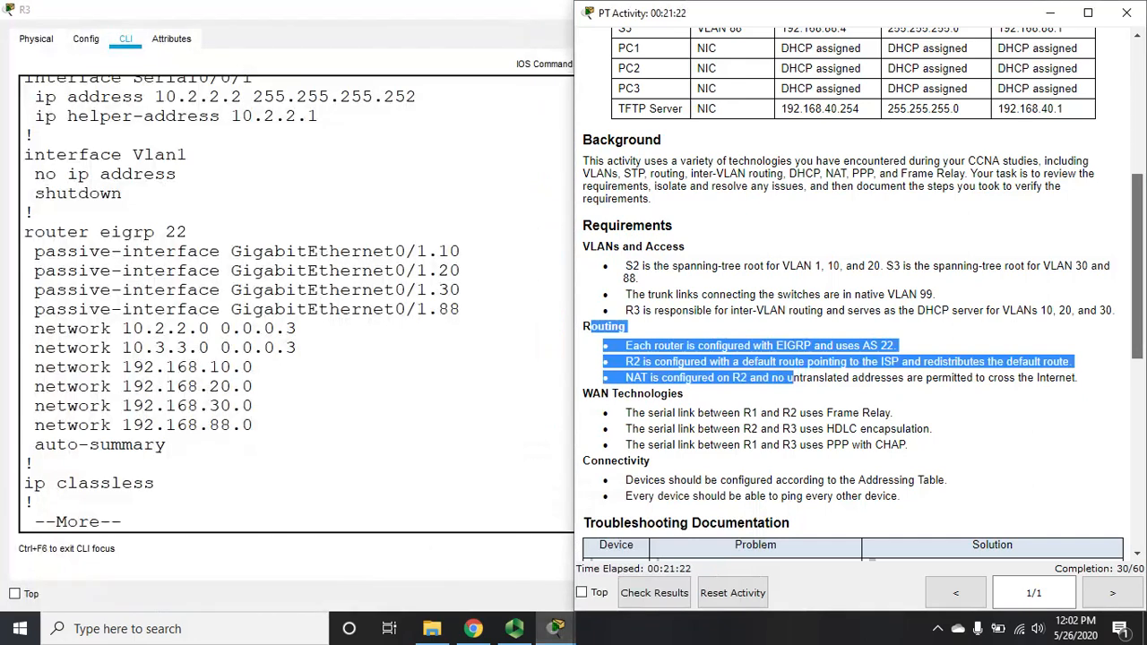
scroll(851, 269, up, 5)
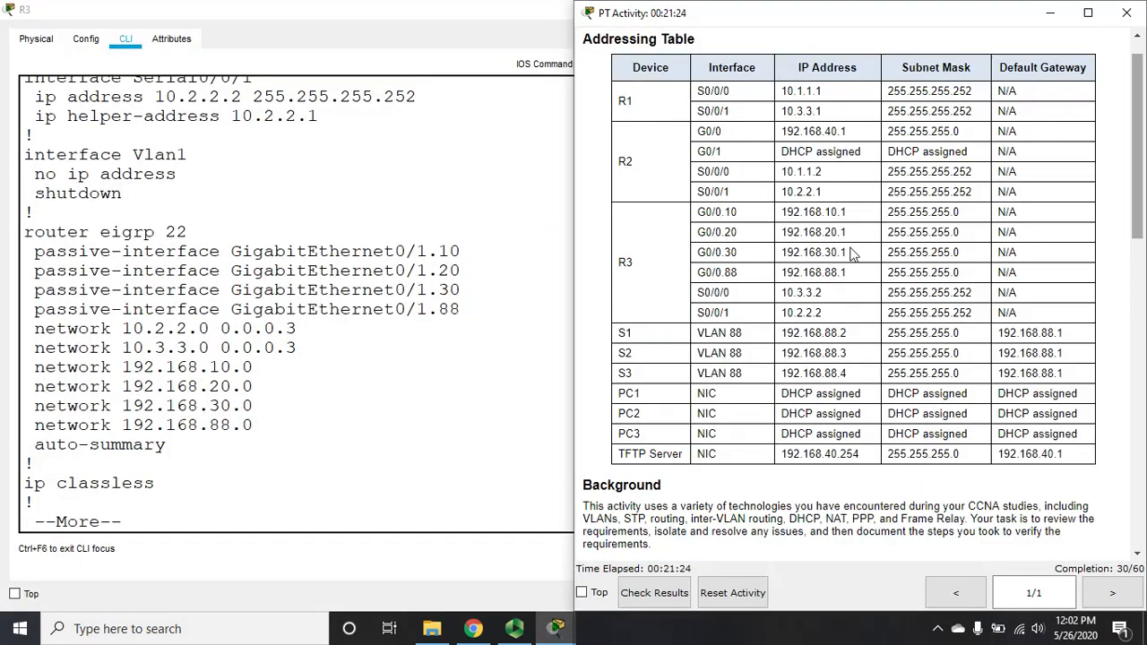
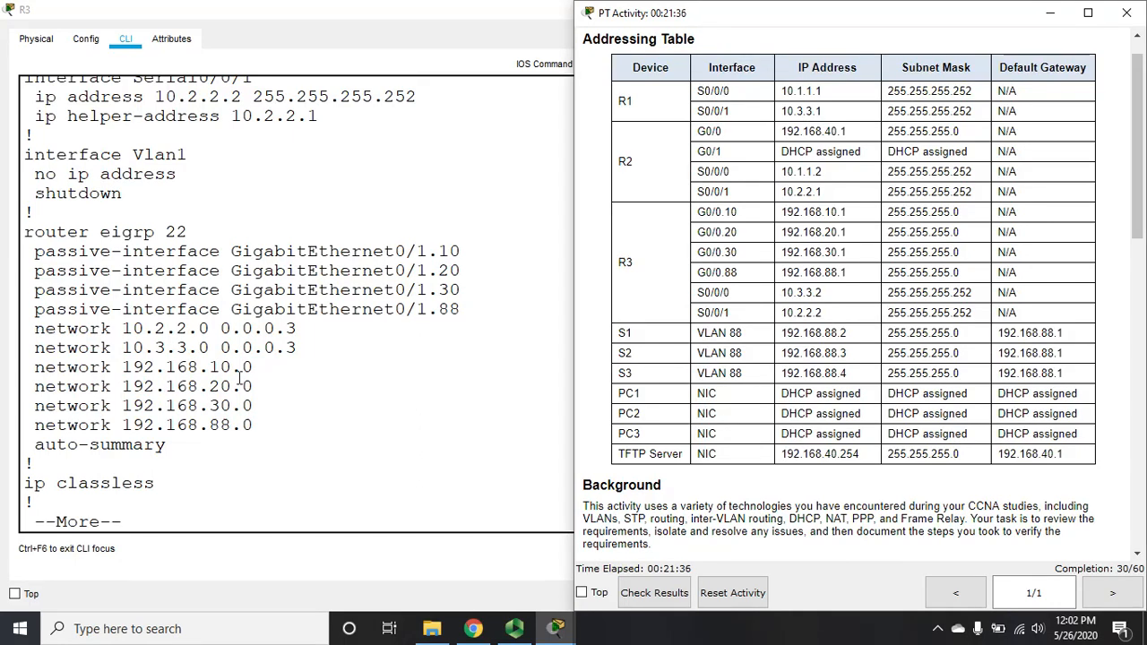
Step: On R3, disable auto-summary under router eigrp 22 with 'no auto', then end
click(294, 487)
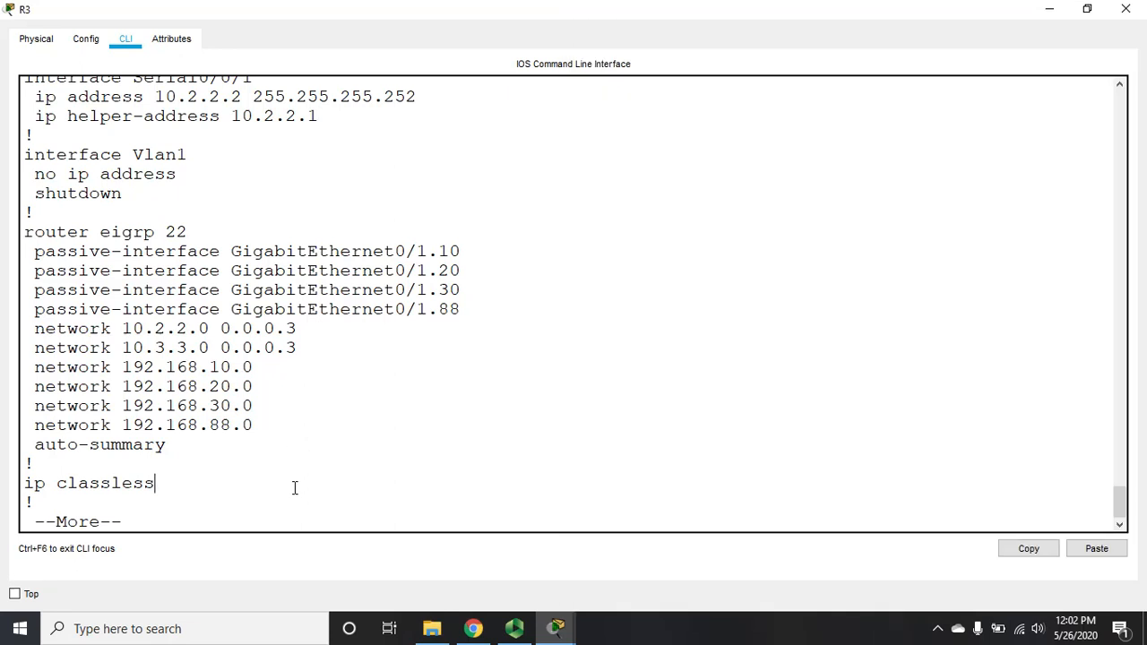
key(ctrl+c)
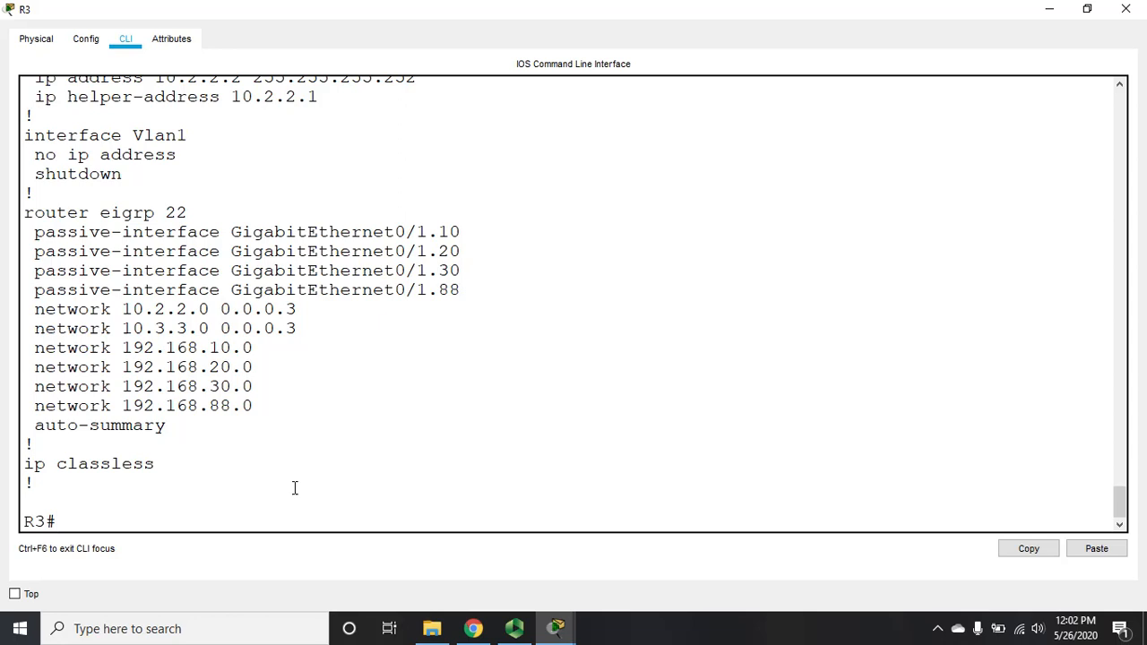
text(config t)
key(Return)
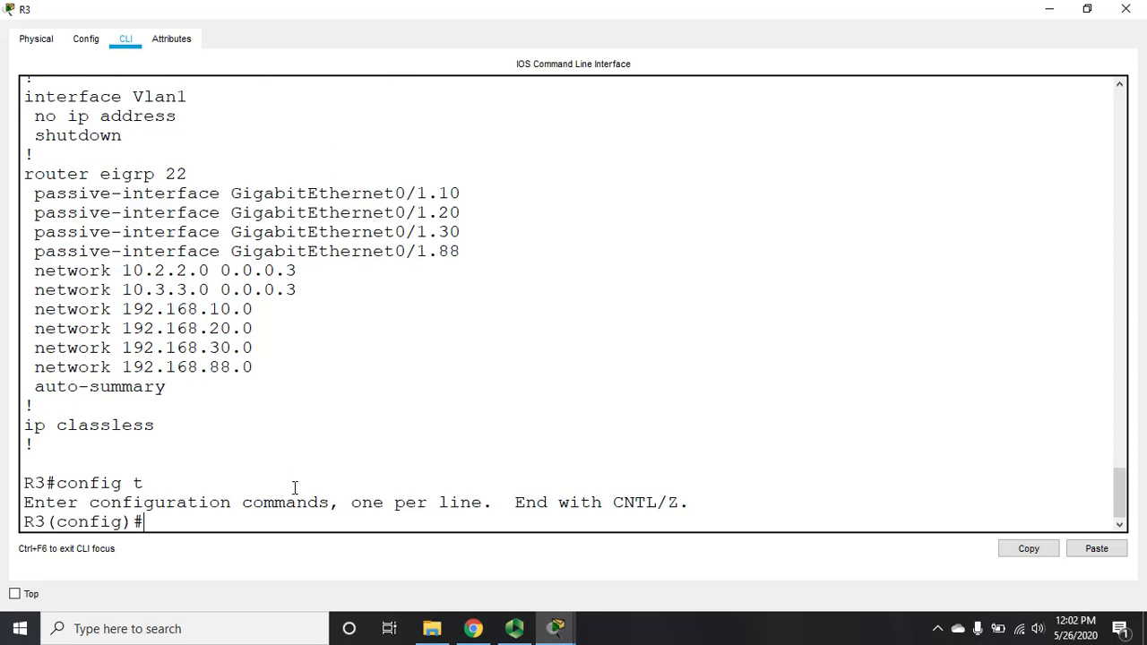
text(router eigrp)
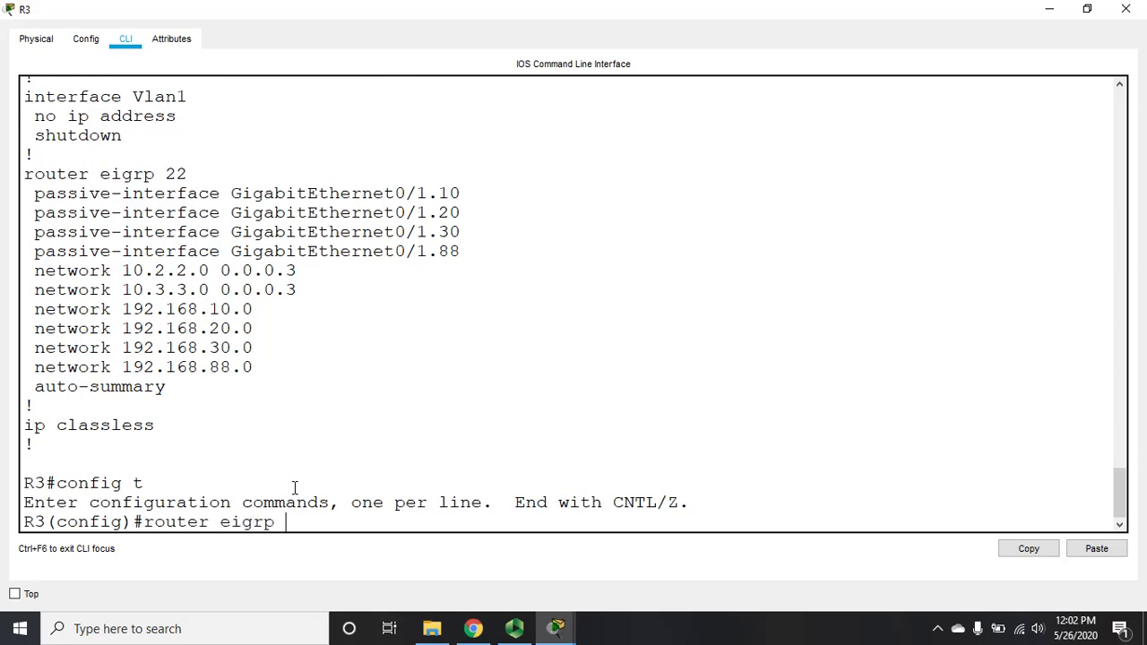
text( 22)
key(Return)
text(no a)
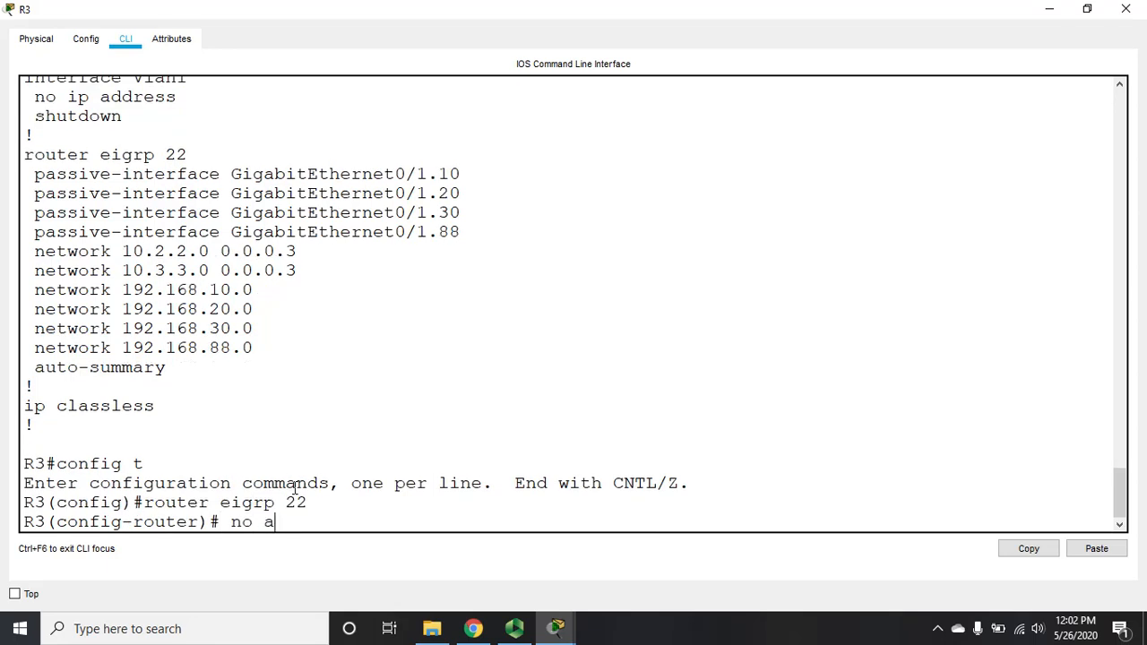
text(uto)
key(Return)
text(end)
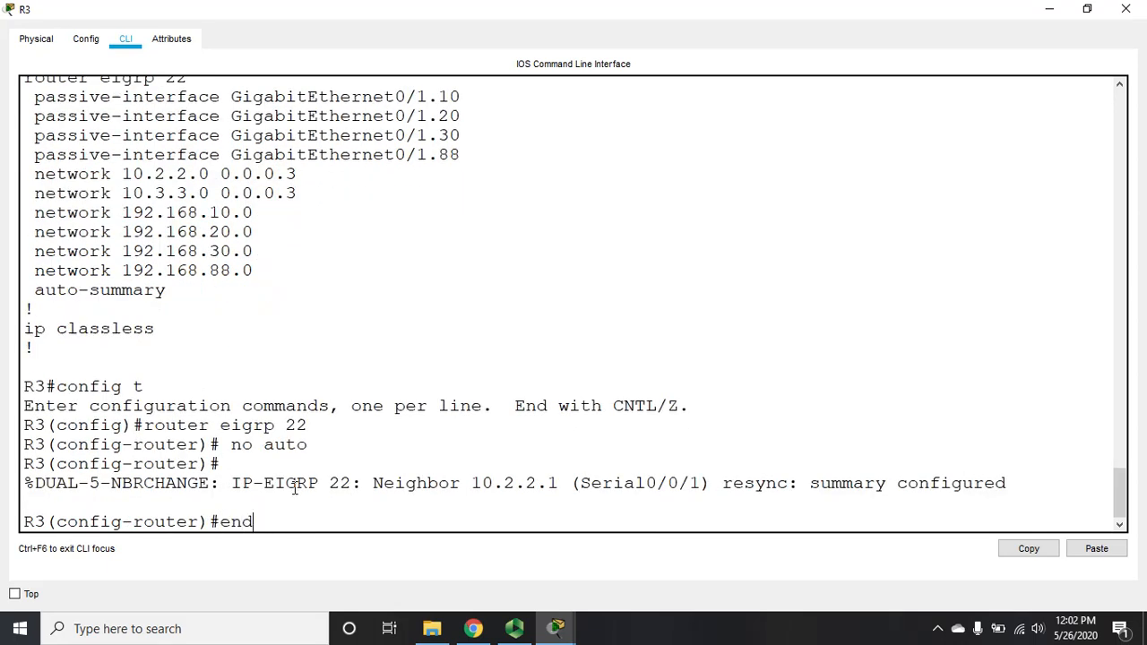
key(Return)
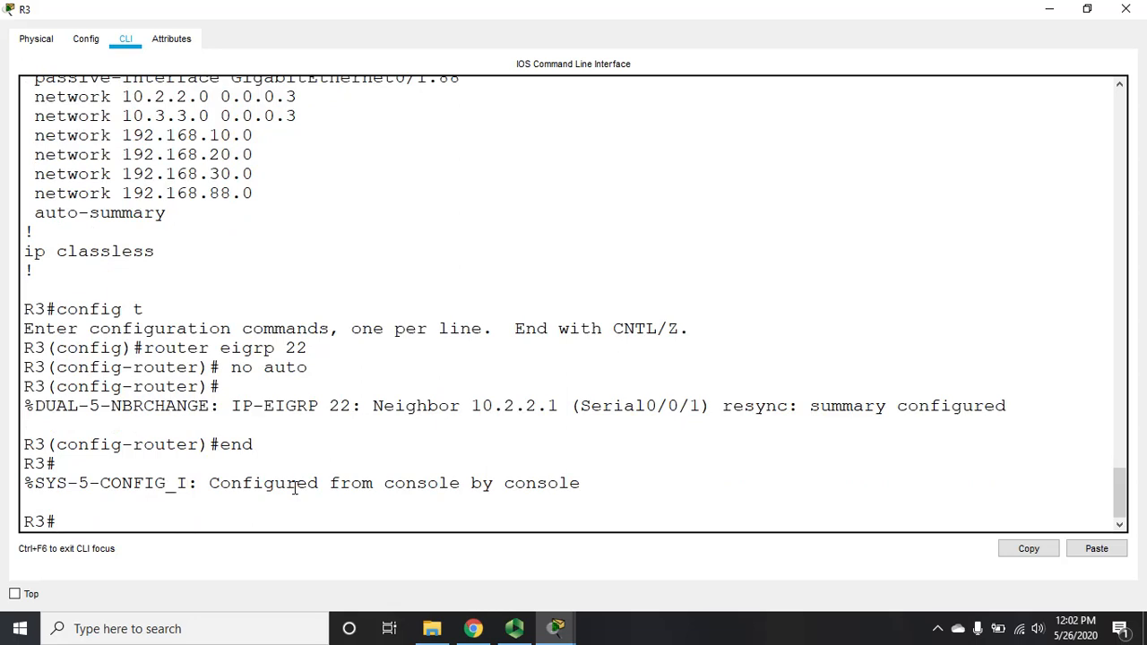
Step: Page through R3's 'sh run' output to the end of the configuration
text(sh run)
key(Return)
key(space)
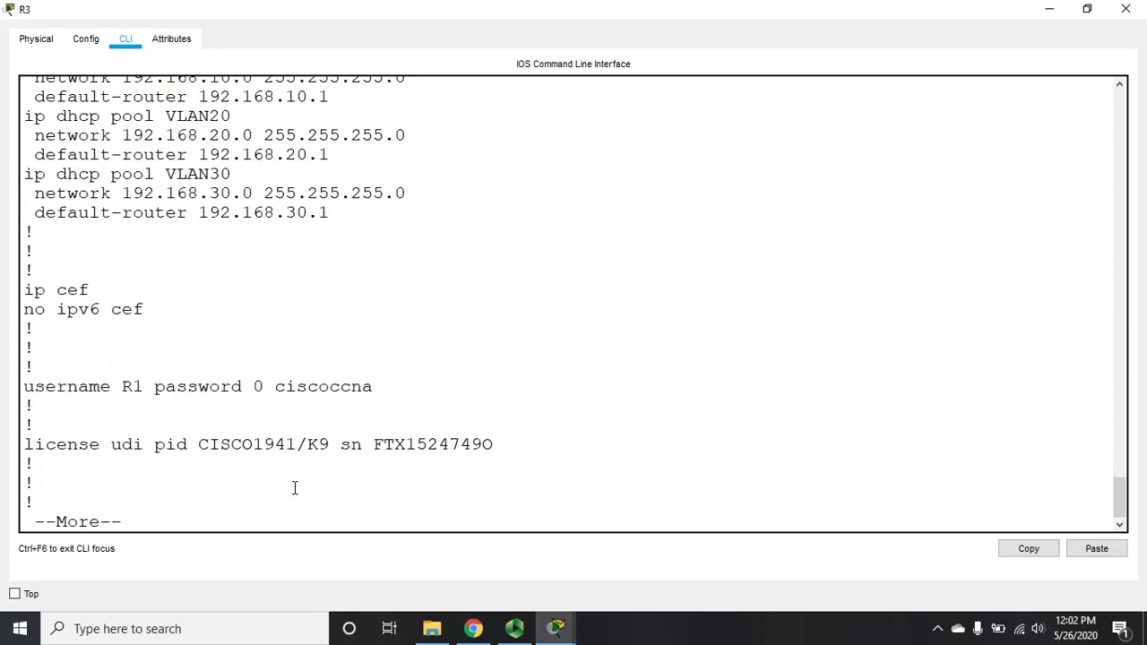
key(space)
key(space)
key(space)
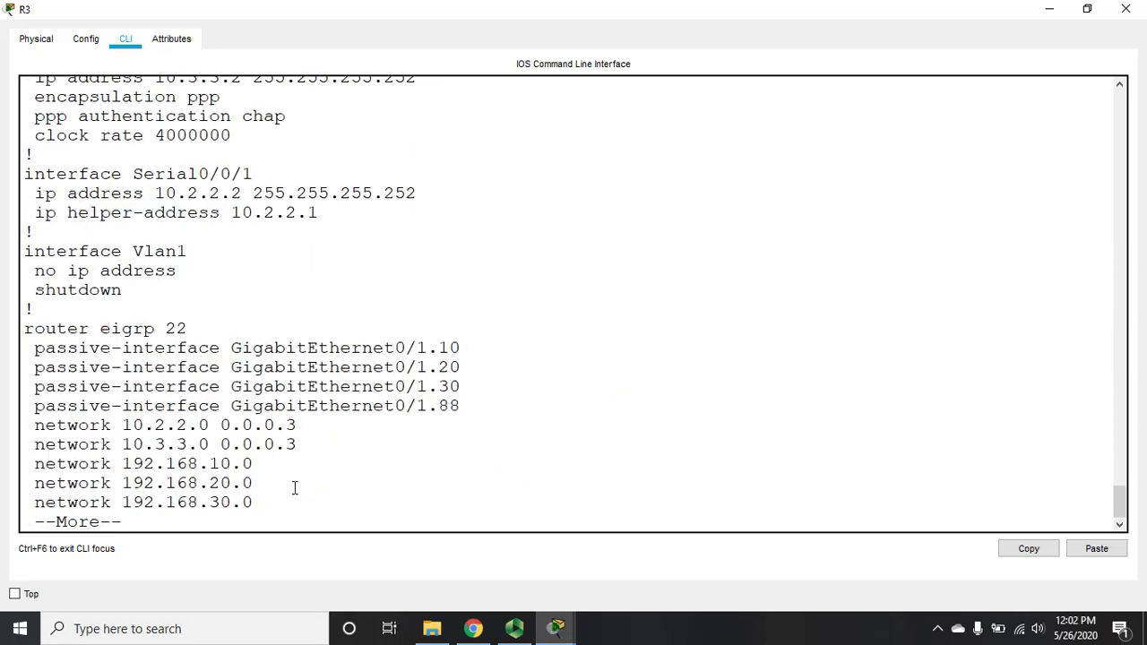
key(Return)
key(Return)
key(Return)
key(Return)
key(space)
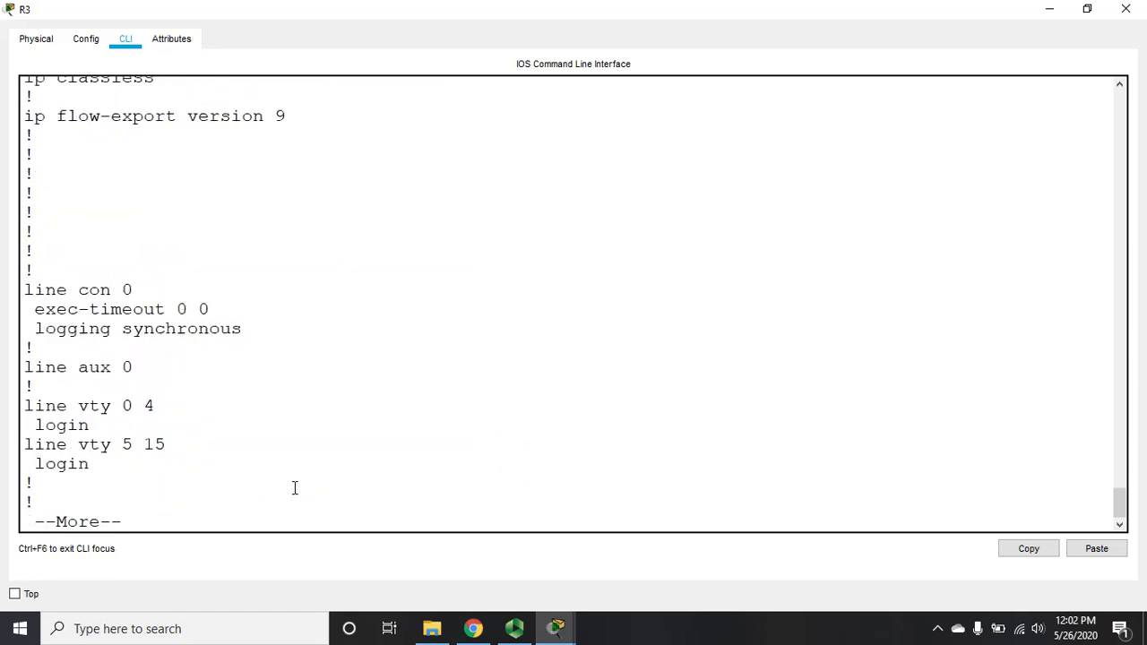
key(space)
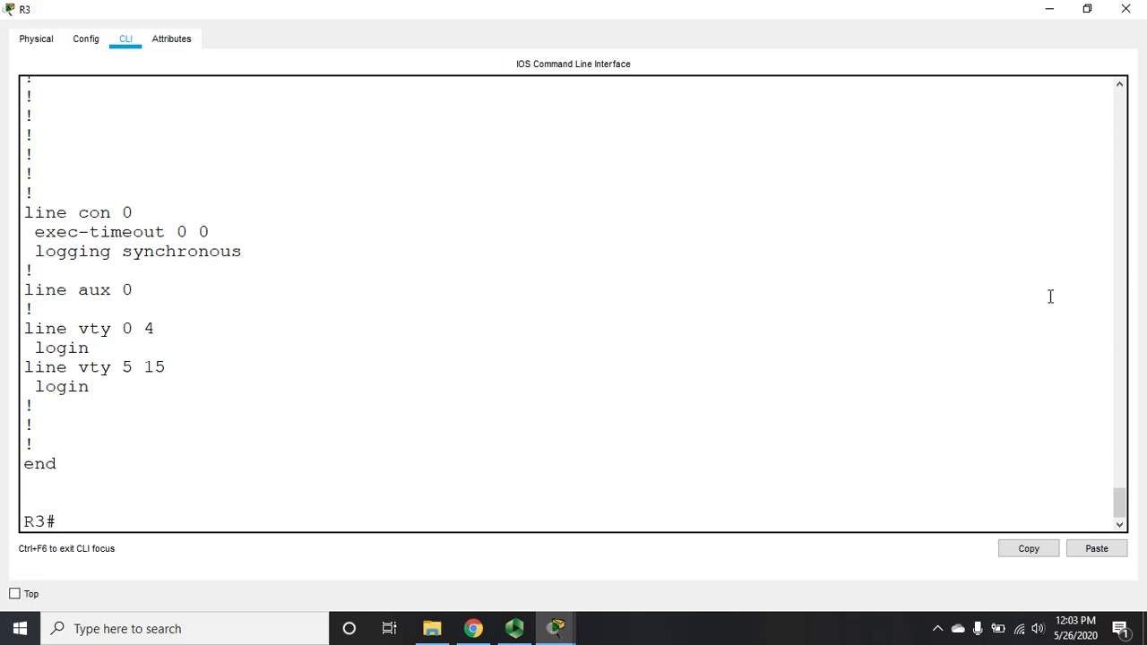
Step: Scroll the R3 console back up to review the router eigrp 22 network lines
click(1120, 85)
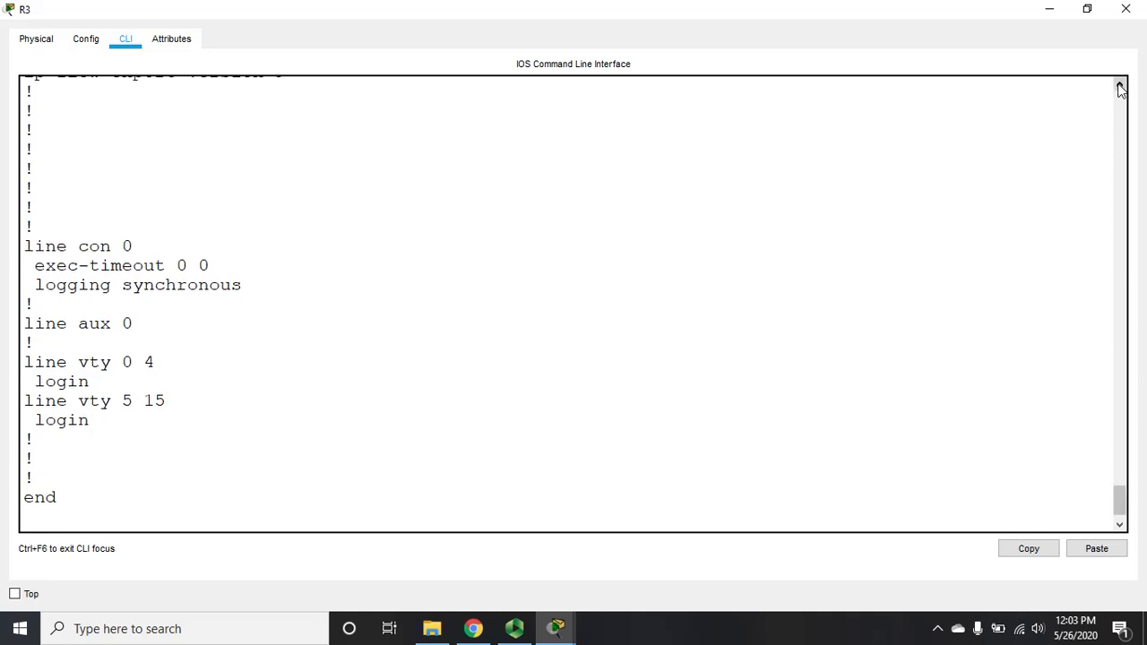
drag(1120, 85, 1120, 85)
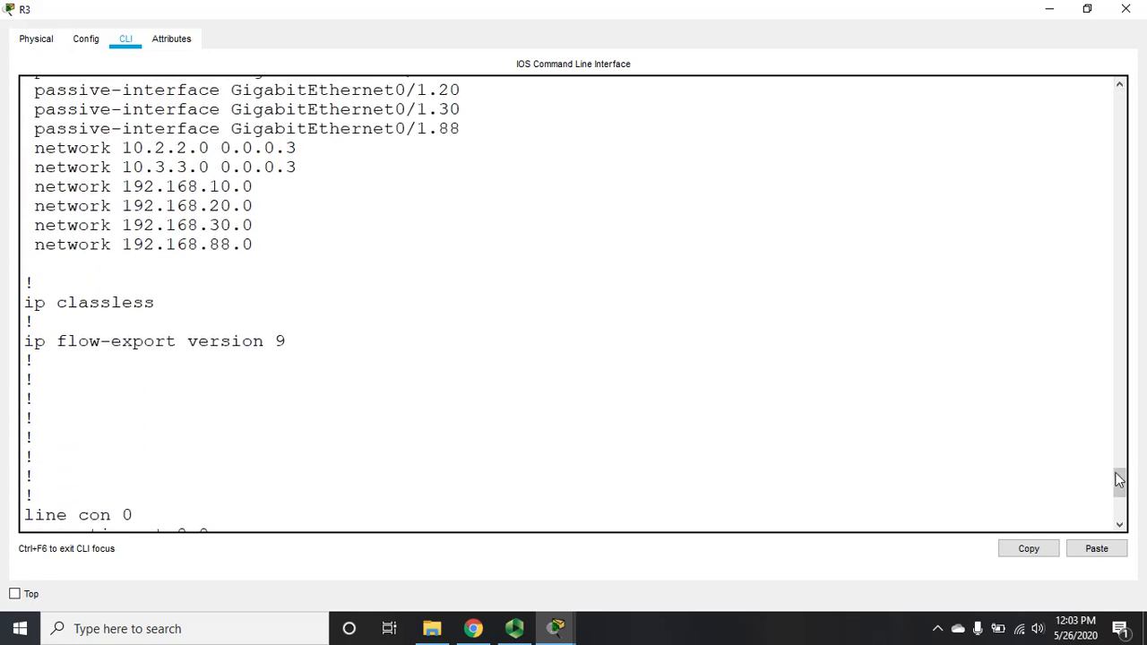
drag(1120, 480, 1119, 506)
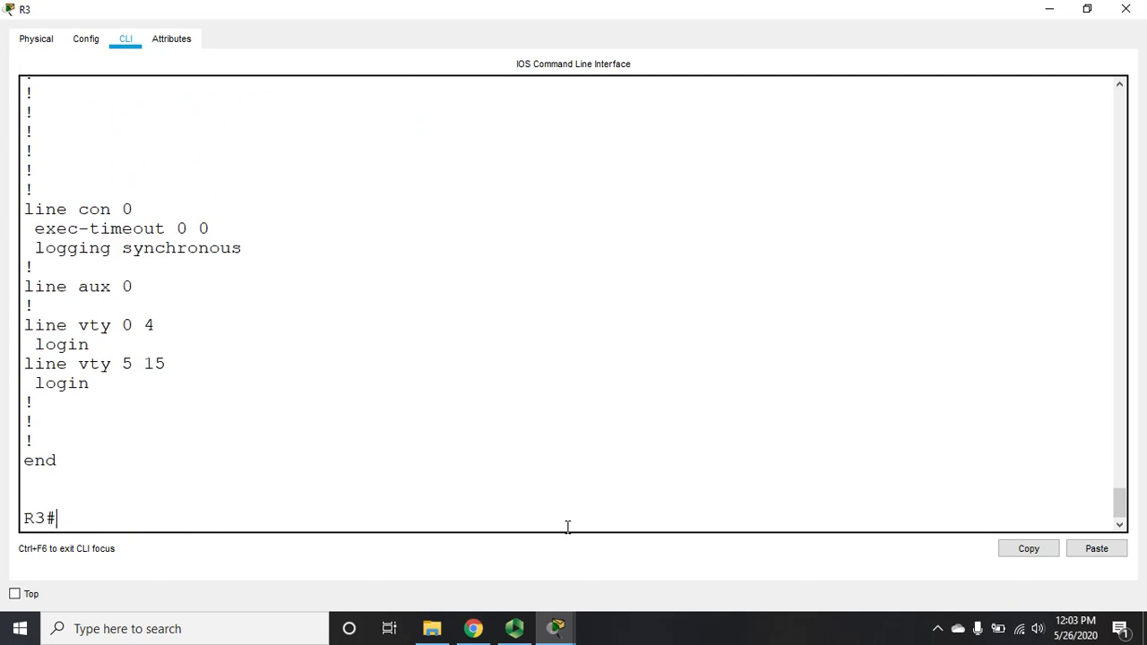
text(sh)
click(1120, 83)
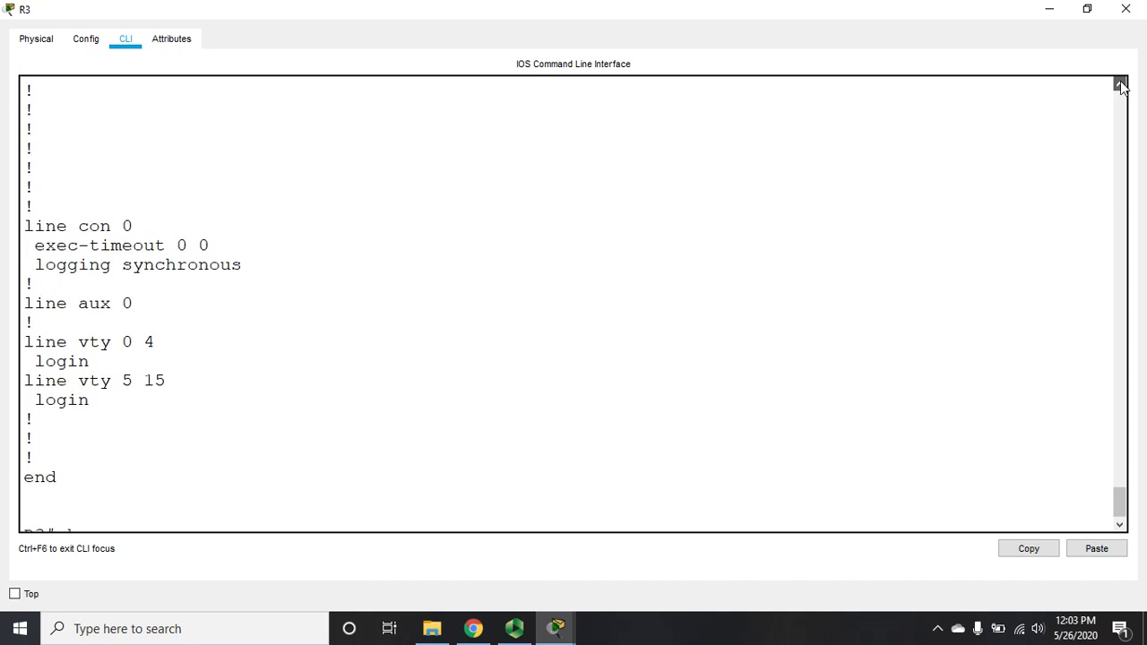
click(1120, 86)
click(1120, 86)
click(1121, 85)
click(1121, 85)
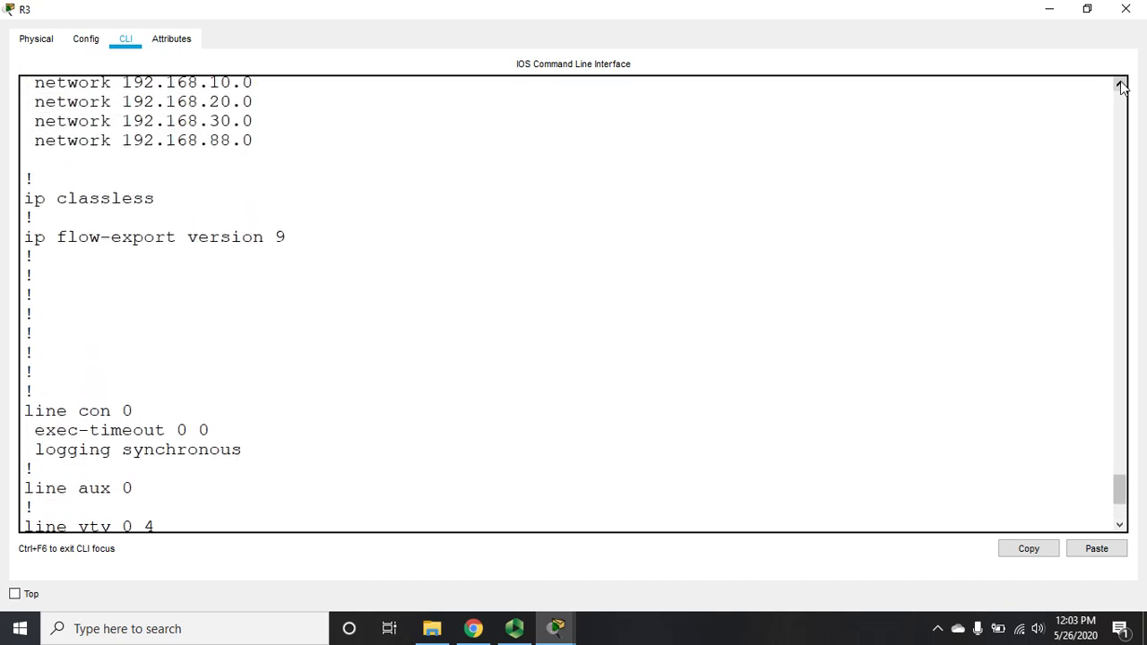
click(1120, 84)
click(1121, 84)
click(1120, 84)
click(1121, 84)
click(1121, 84)
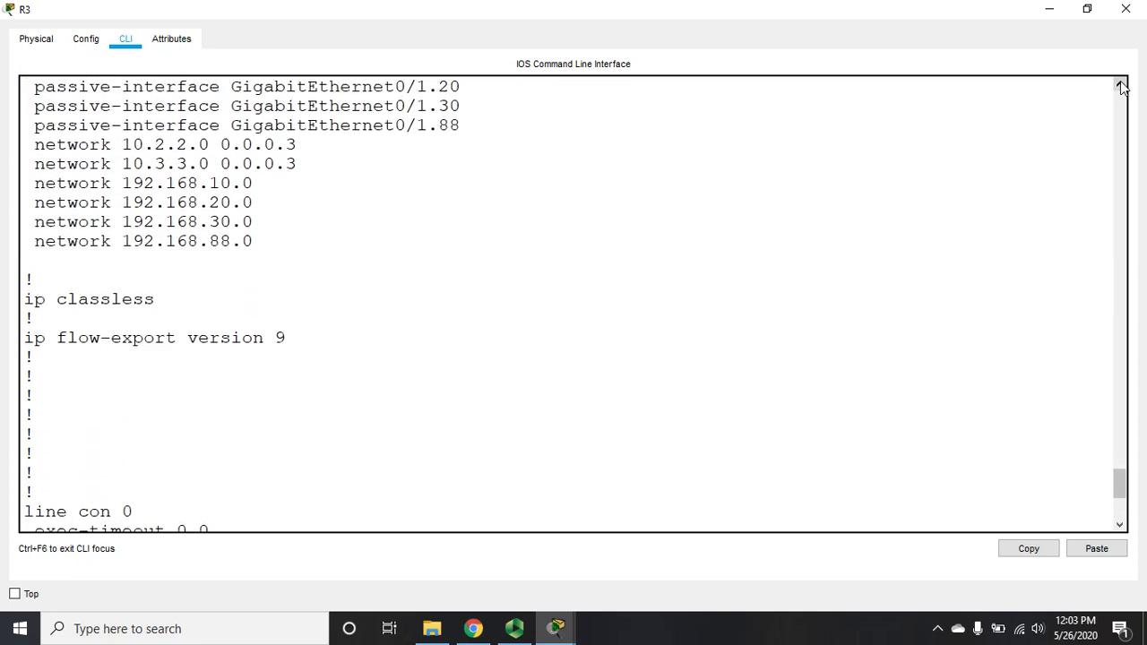
drag(1119, 480, 1122, 504)
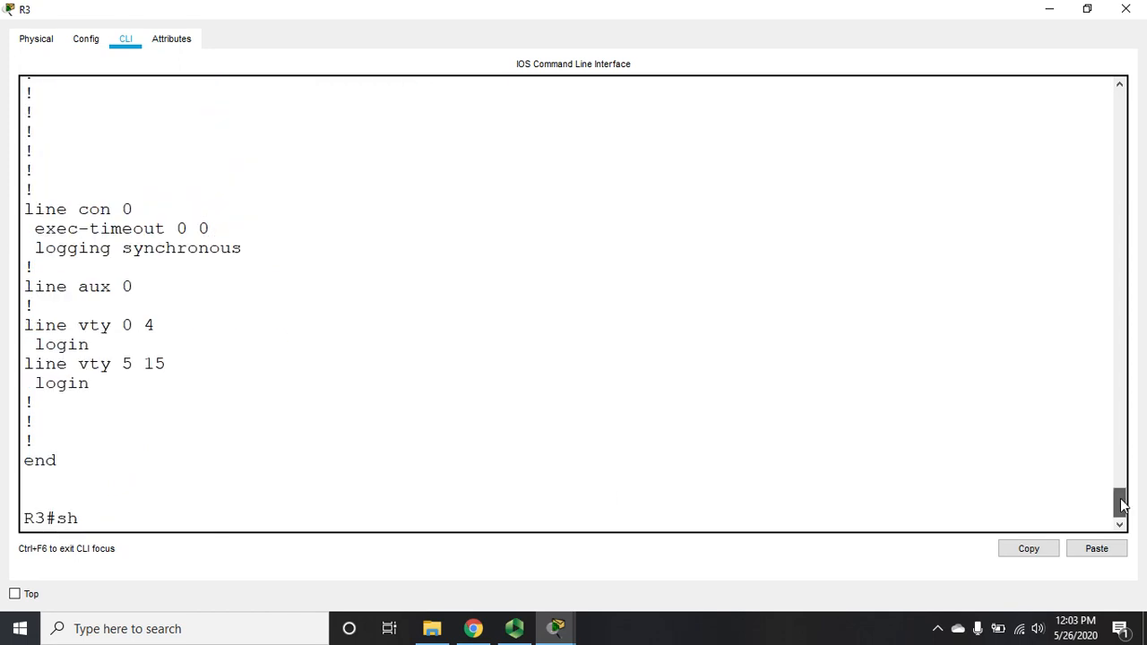
Step: List R3's interfaces and highlight the Serial0/0/0 row whose protocol is down
text(ip in)
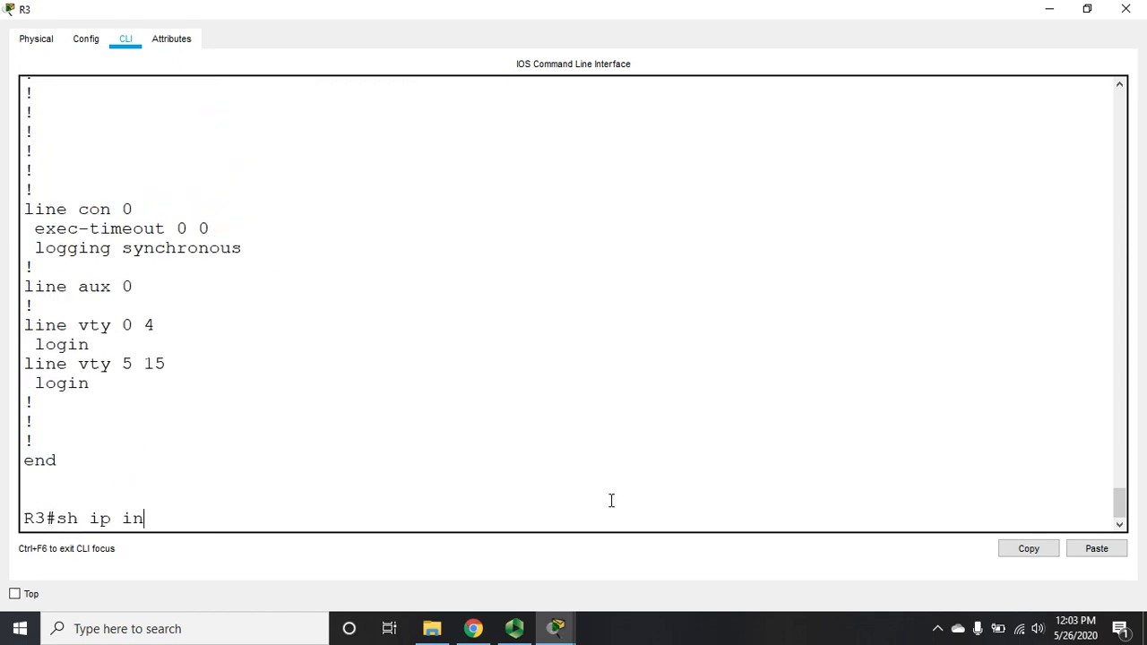
text(t br)
key(Return)
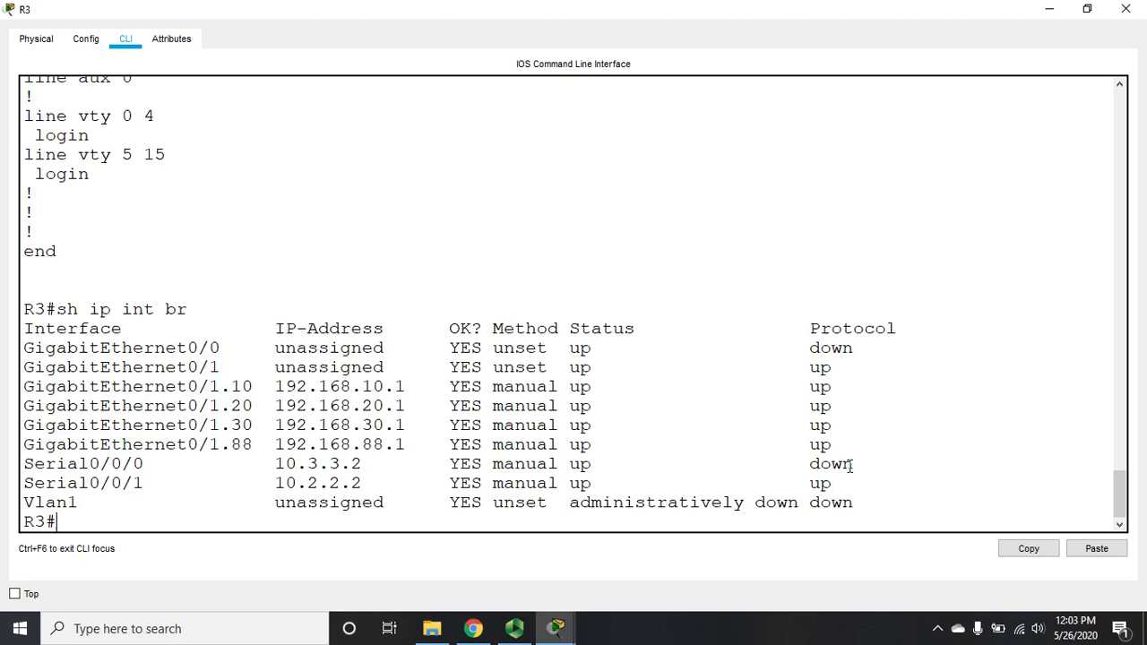
drag(866, 464, 25, 466)
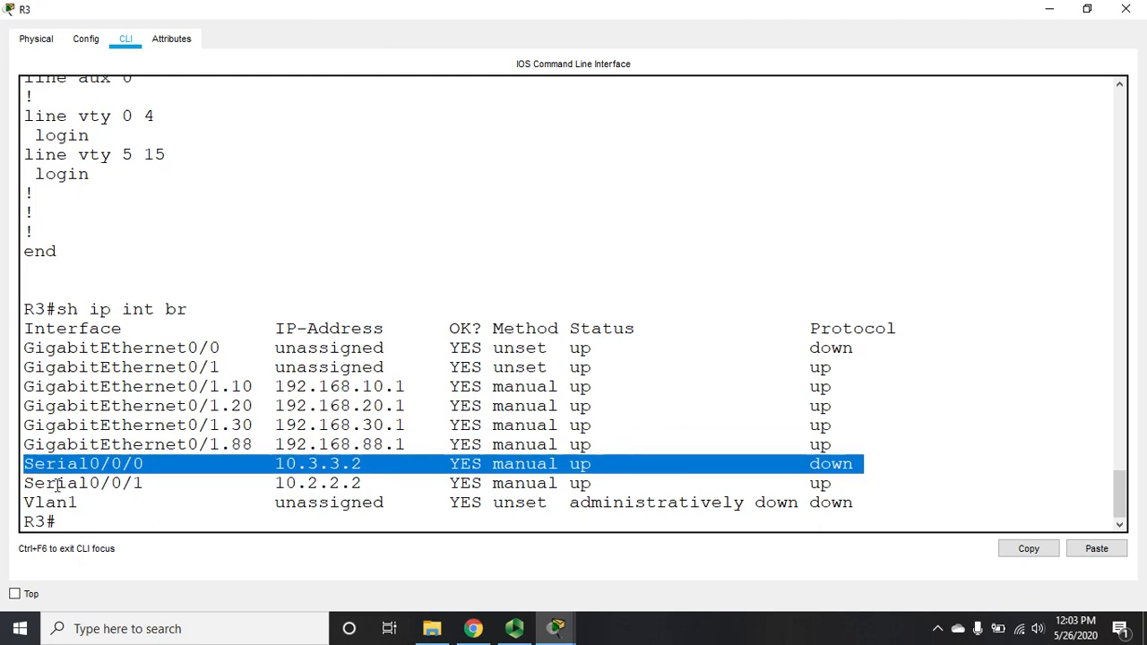
click(149, 525)
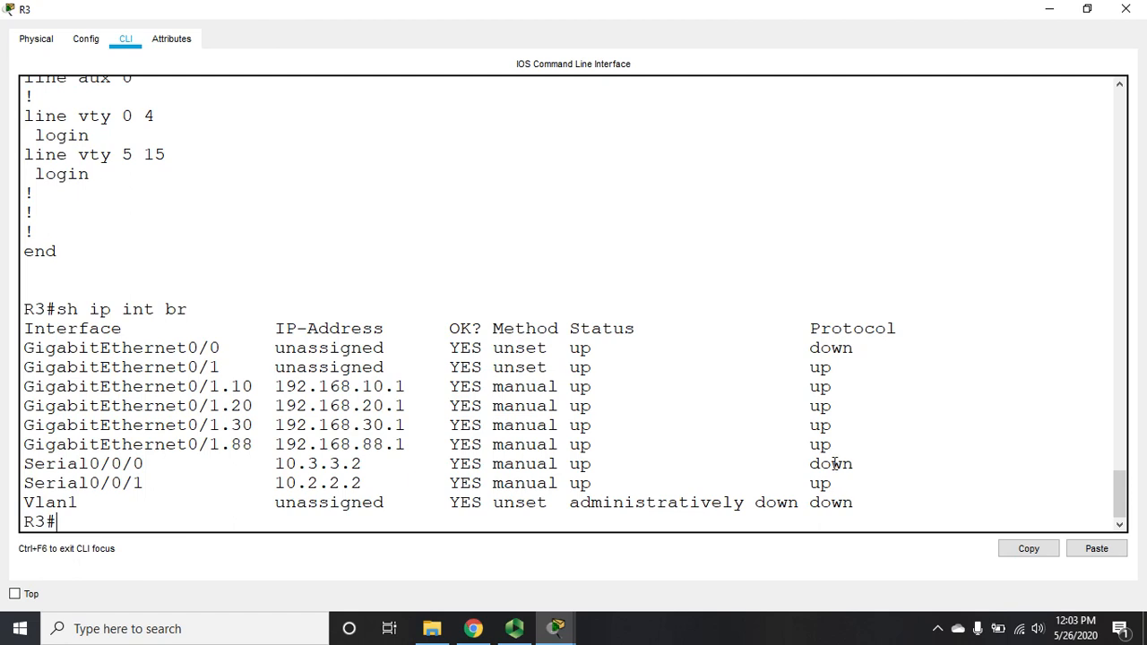
Step: Confirm R3's only EIGRP neighbor is 10.2.2.1, then minimize the R3 console
text(sh ip eigrp nei)
key(Return)
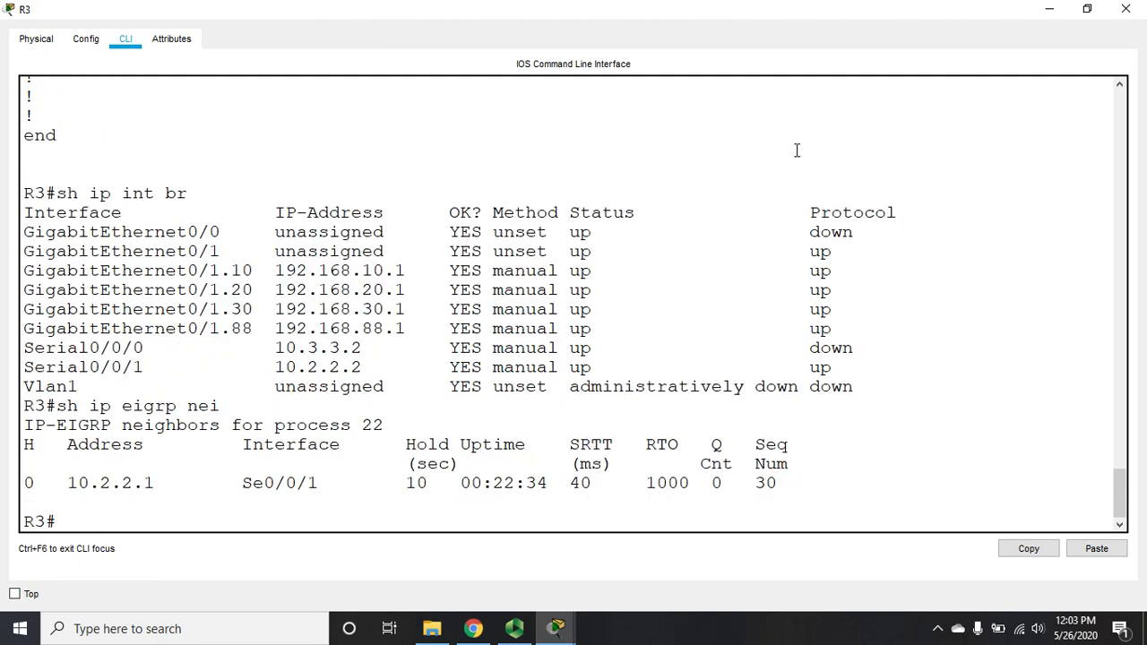
click(1050, 8)
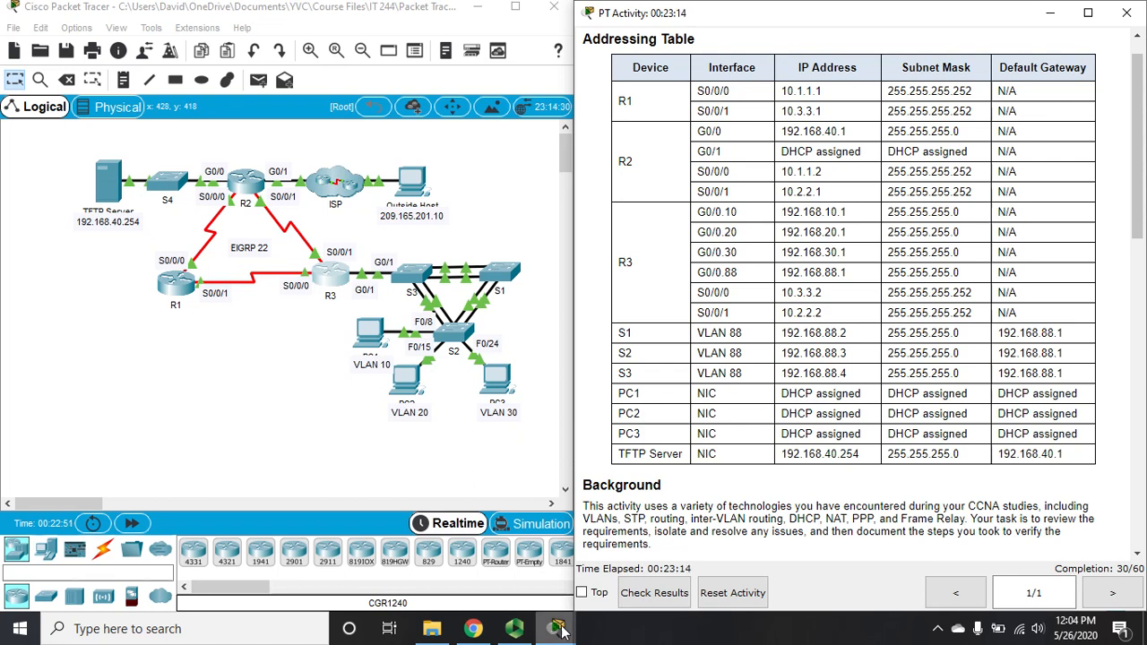
Step: Briefly restore R3's console, minimize it again, and scroll the side panel
mouse_move(561, 632)
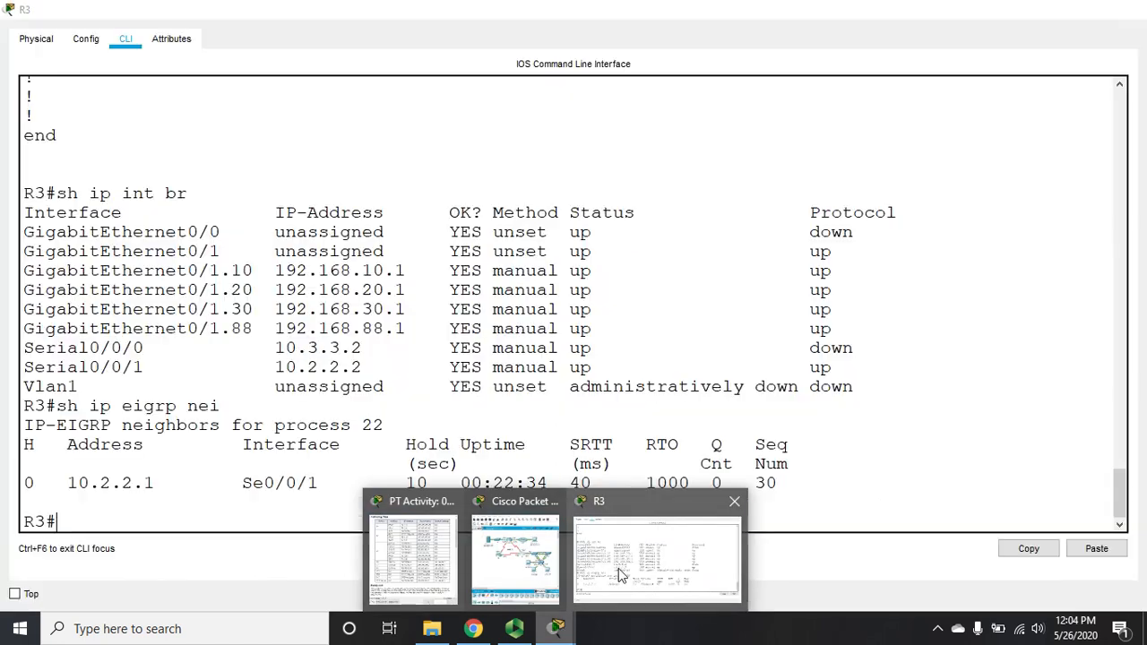
click(619, 574)
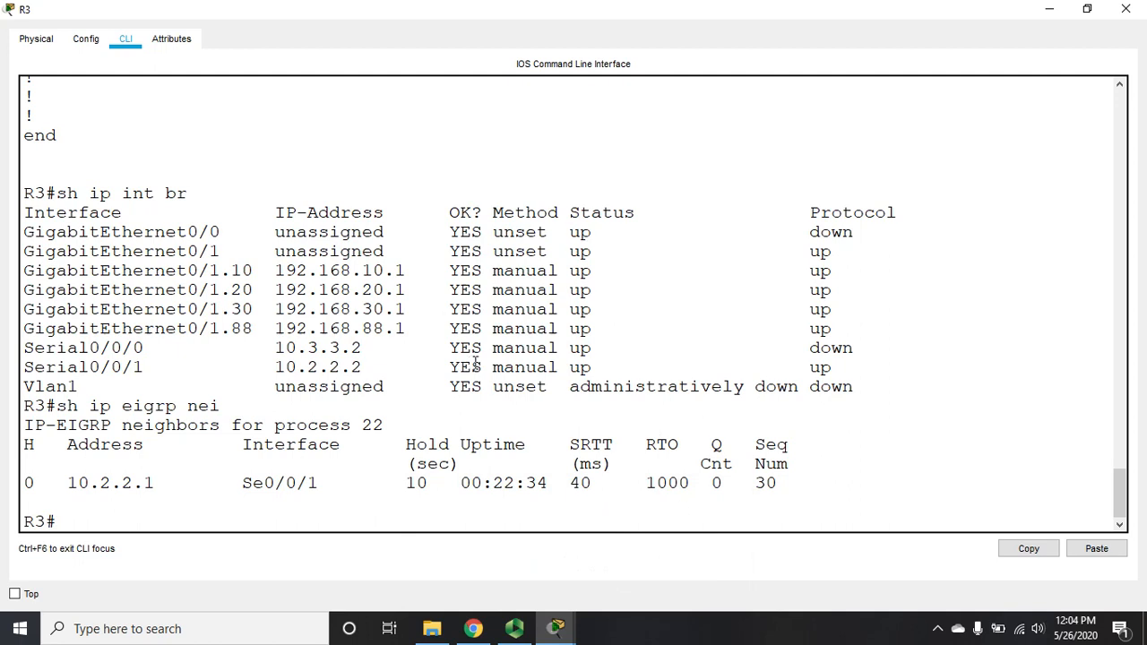
click(1049, 9)
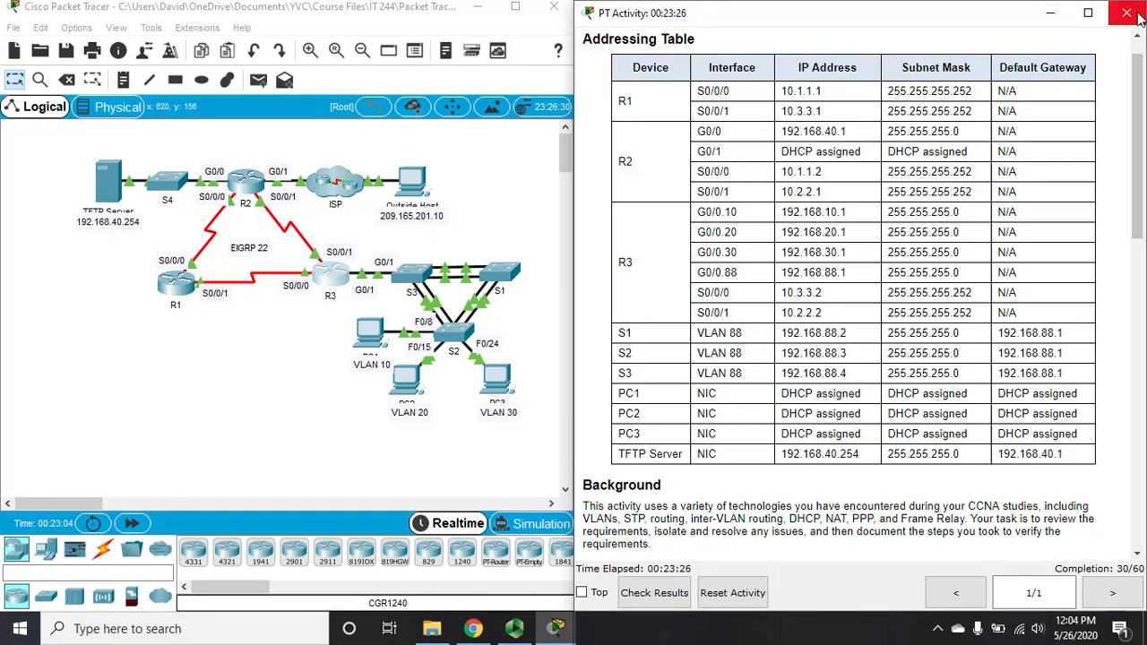
drag(1138, 104, 1139, 291)
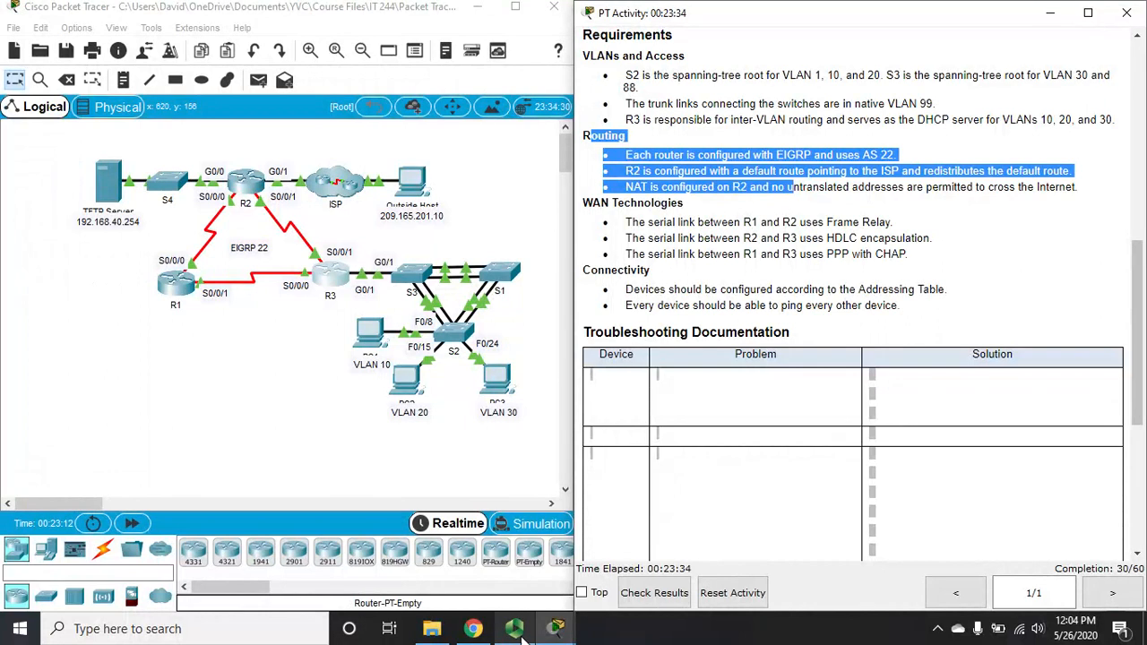
Step: Page R3's running configuration to the Serial0/0/0 PPP CHAP and Serial0/0/1 settings, then close R3
mouse_move(556, 629)
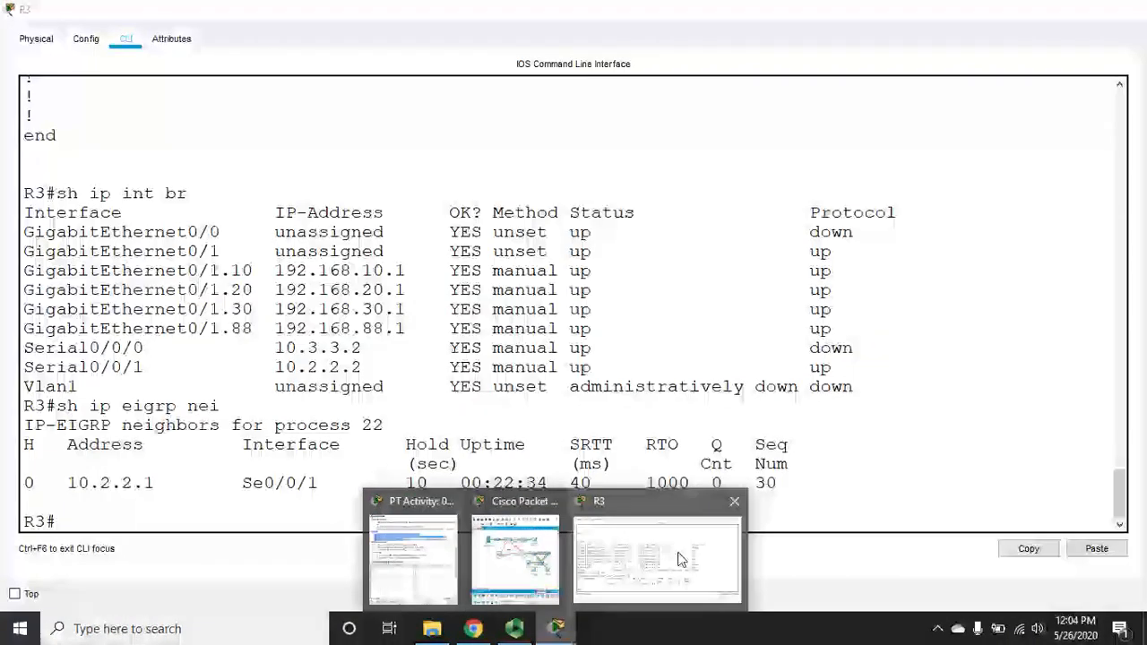
click(665, 560)
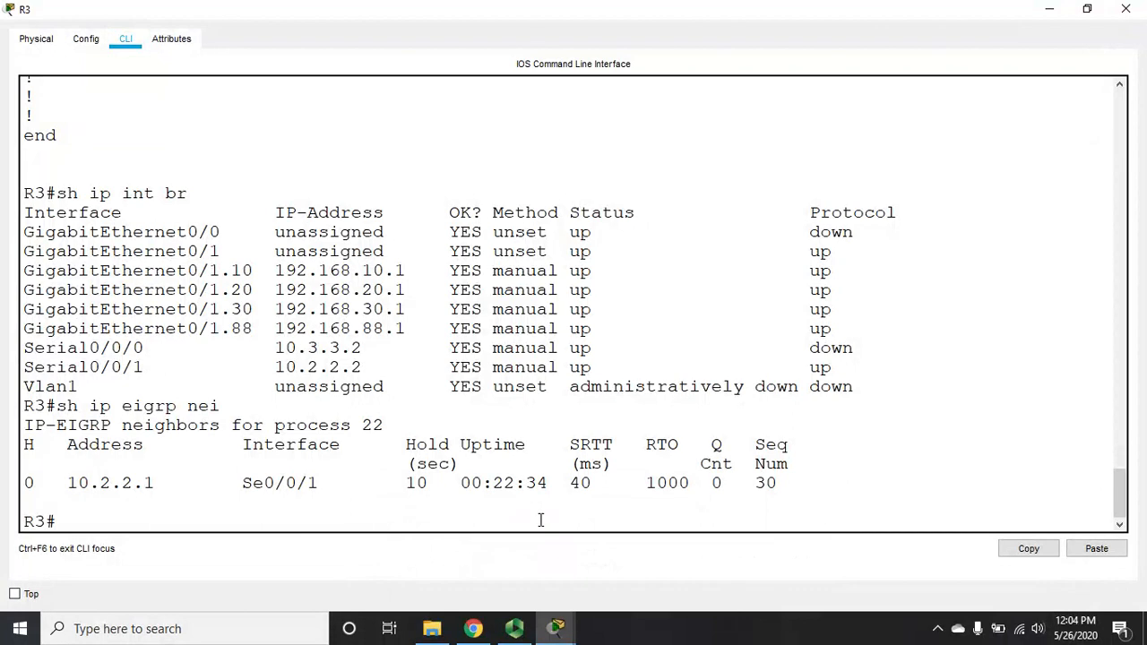
text(sh run)
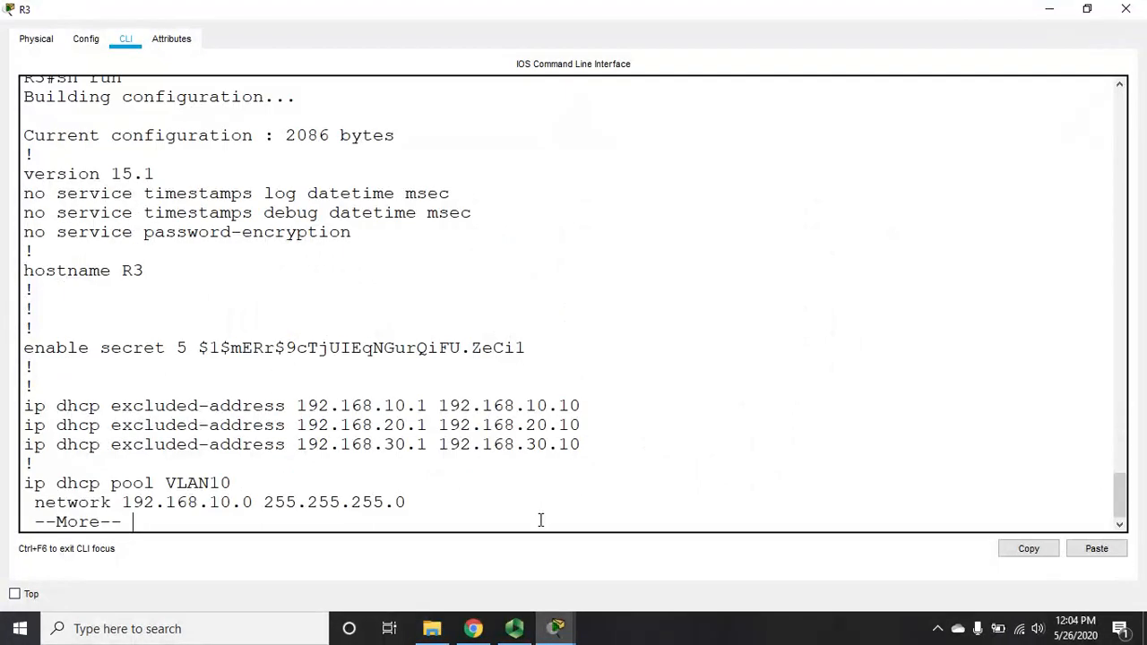
key(space)
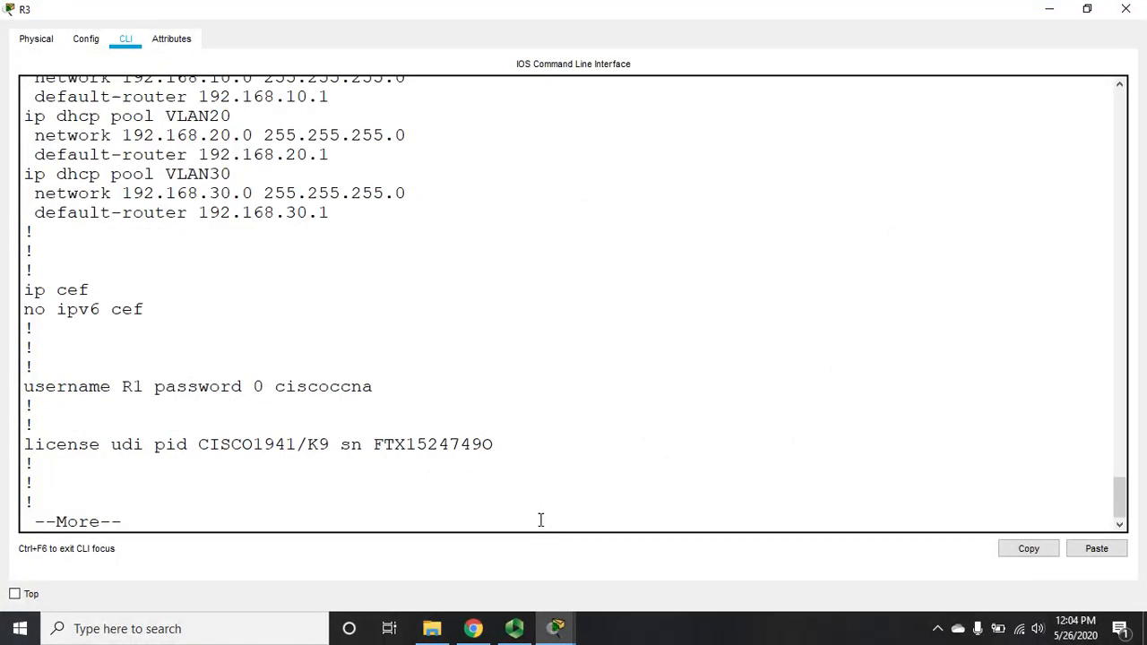
key(space)
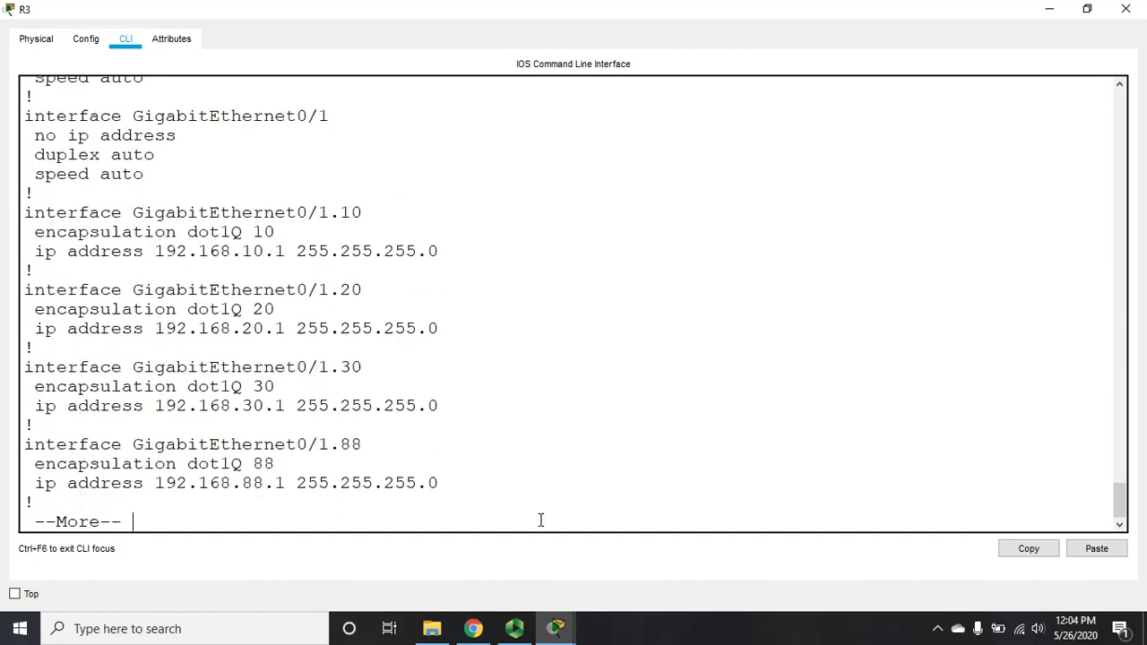
key(Return)
key(Return)
key(Return)
key(Return)
key(Return)
key(Return)
key(Return)
key(Return)
key(Return)
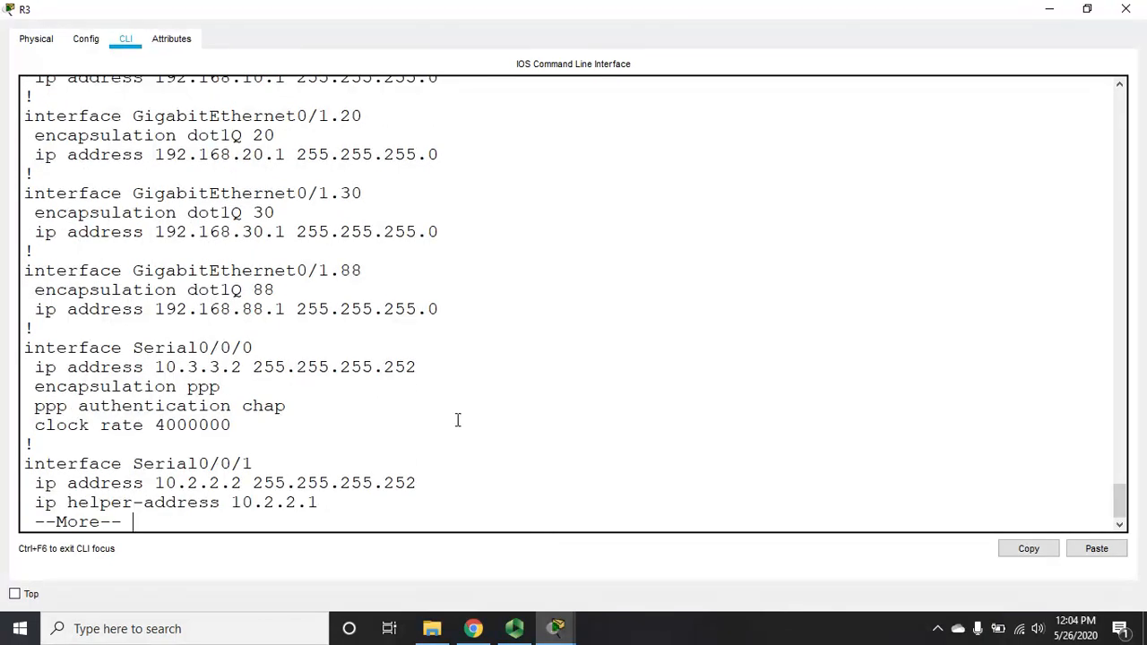
click(1126, 9)
Step: Open R1's maximized CLI and enter privileged mode with the enable password
click(177, 291)
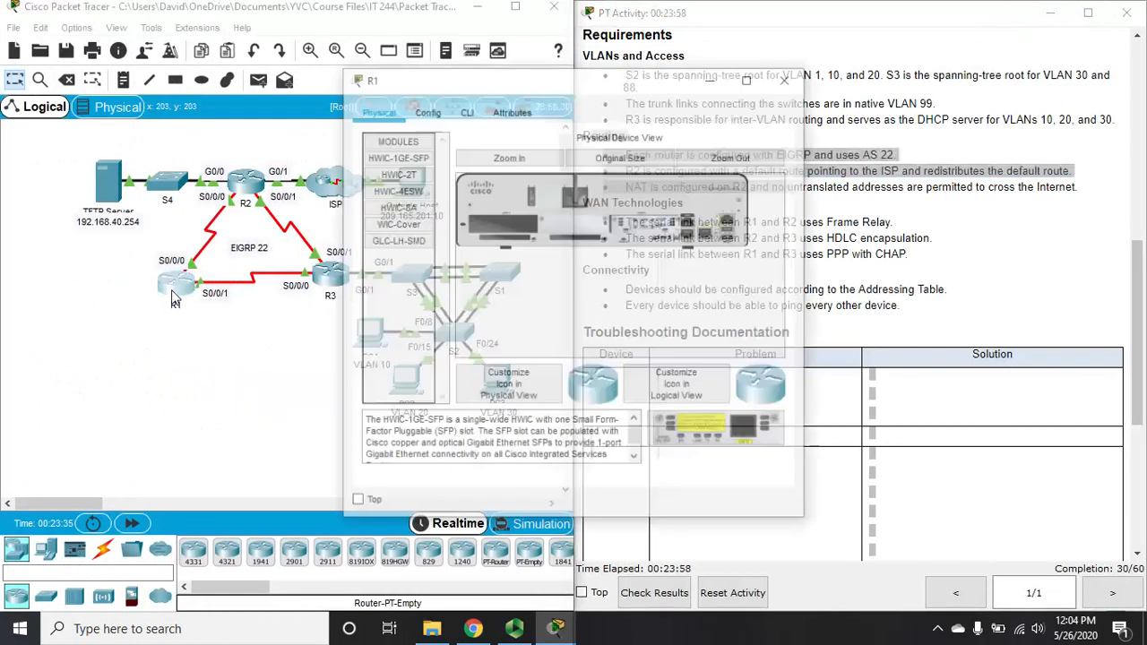
click(749, 77)
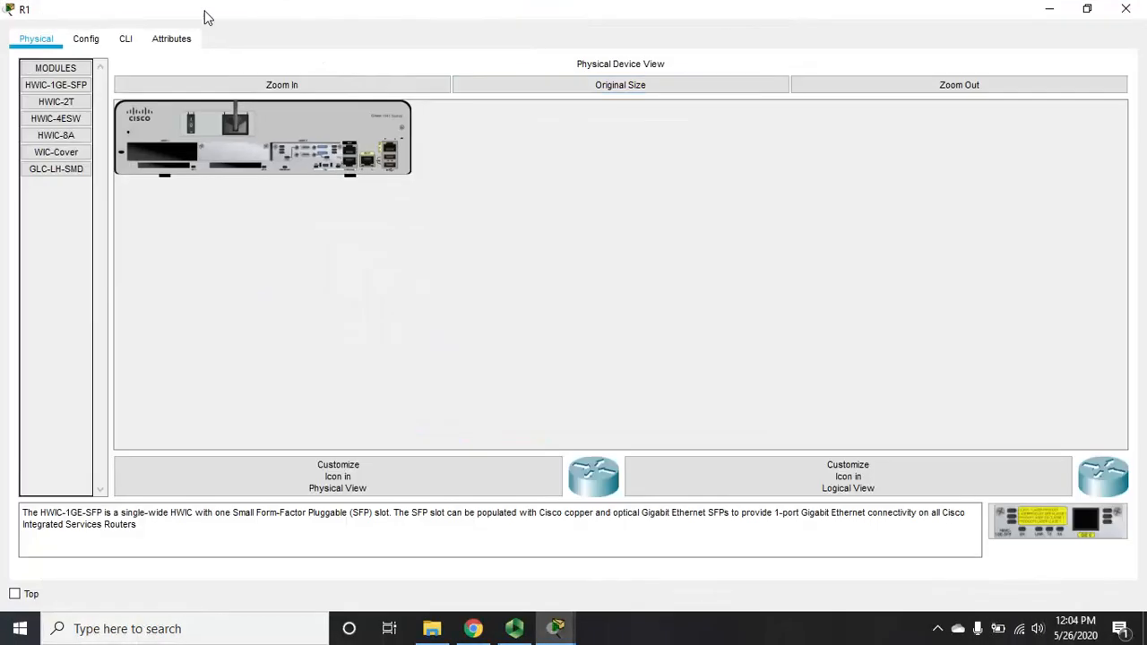
click(127, 40)
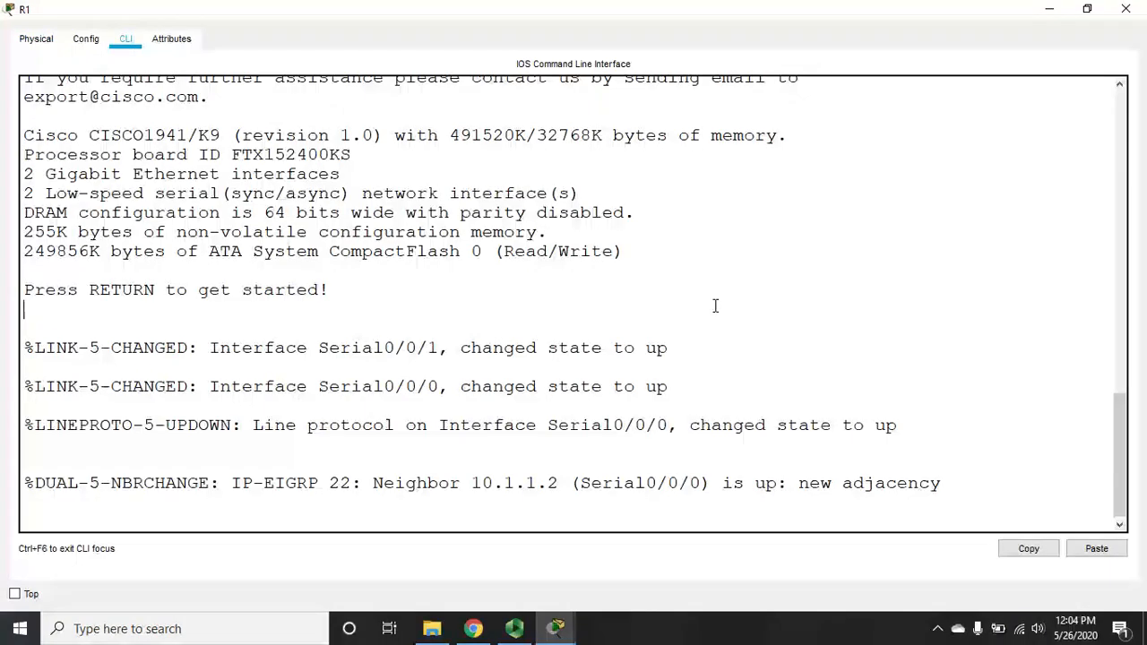
key(Return)
text(en)
key(Return)
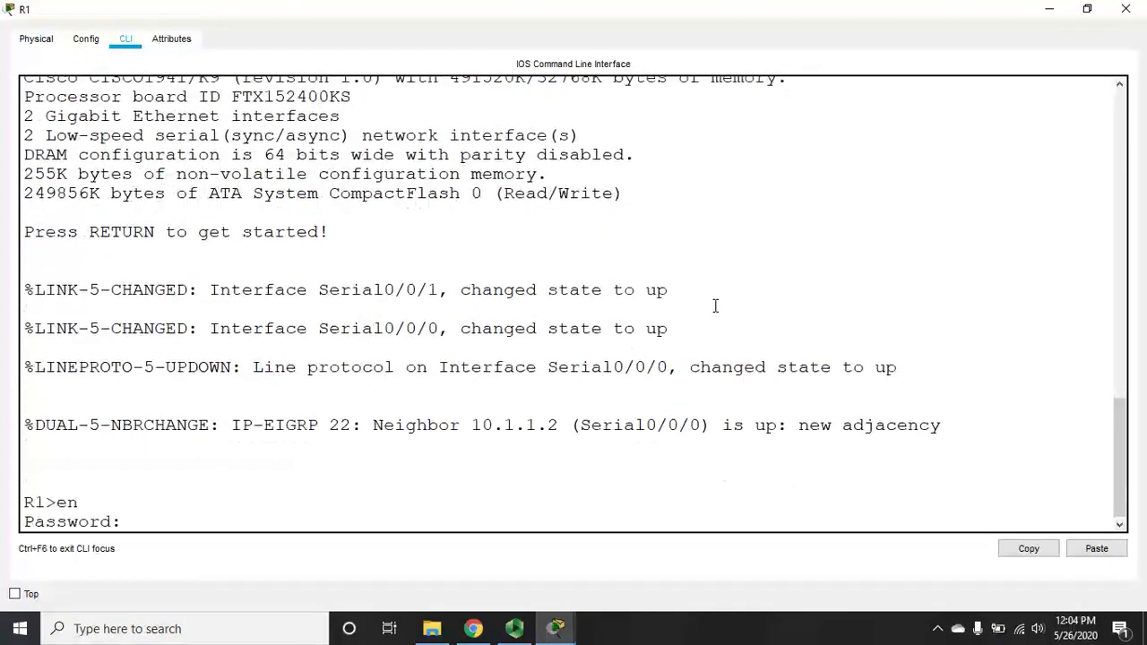
key(Return)
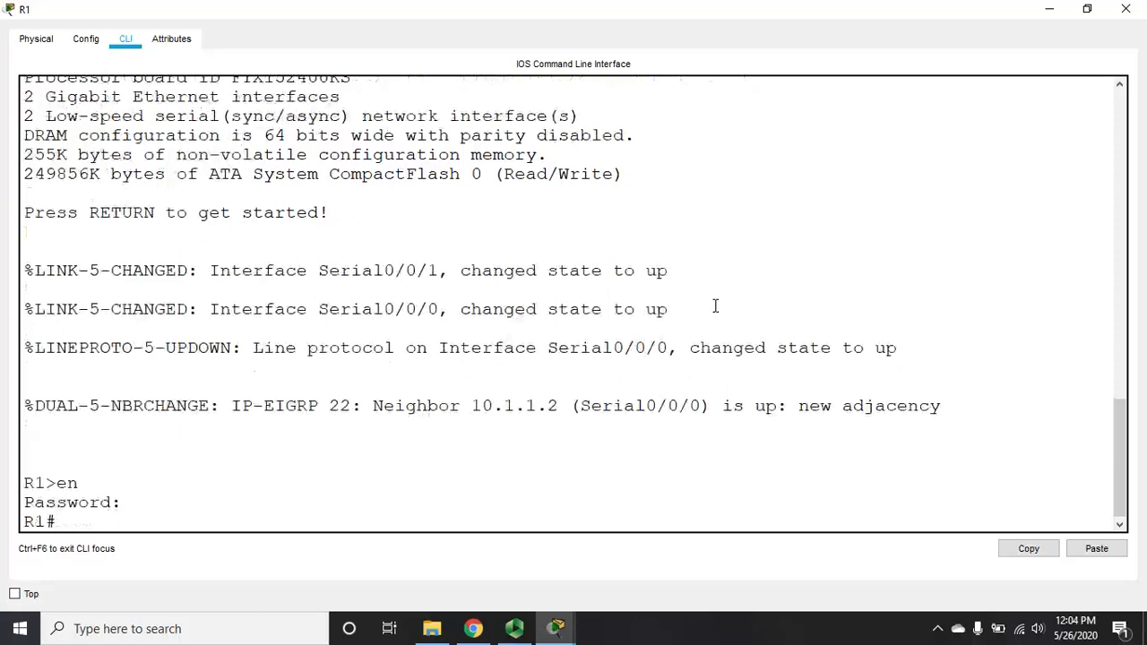
Step: List R1's interface status and page its running configuration through the serial settings
text(sh ip int br)
key(Return)
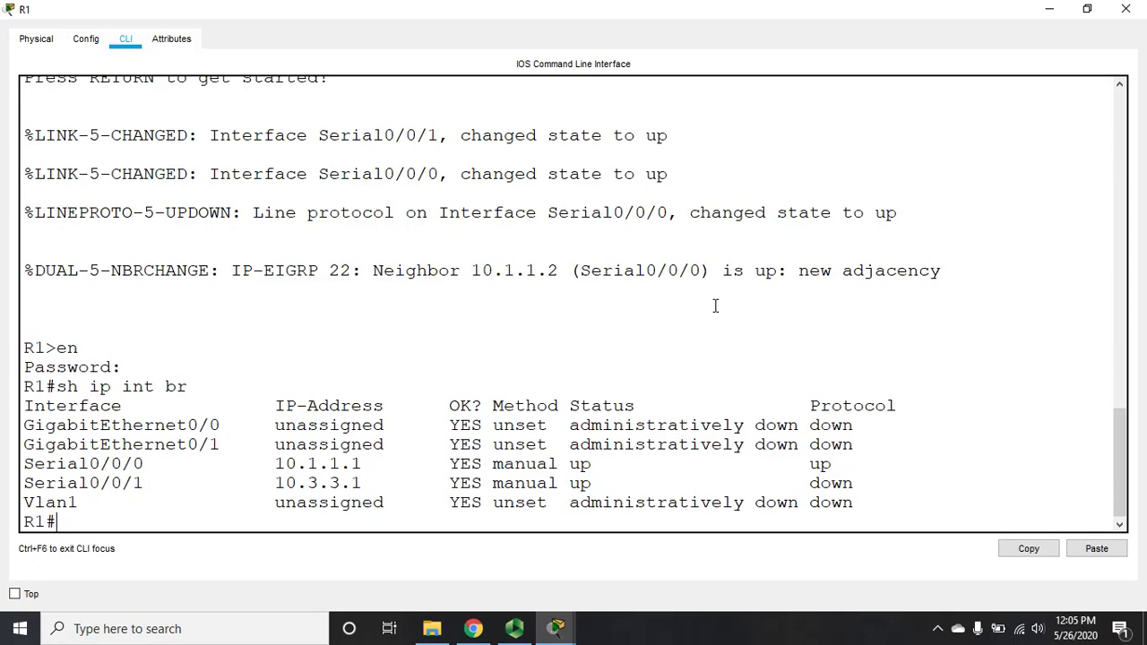
text(sh run)
key(Return)
key(space)
key(space)
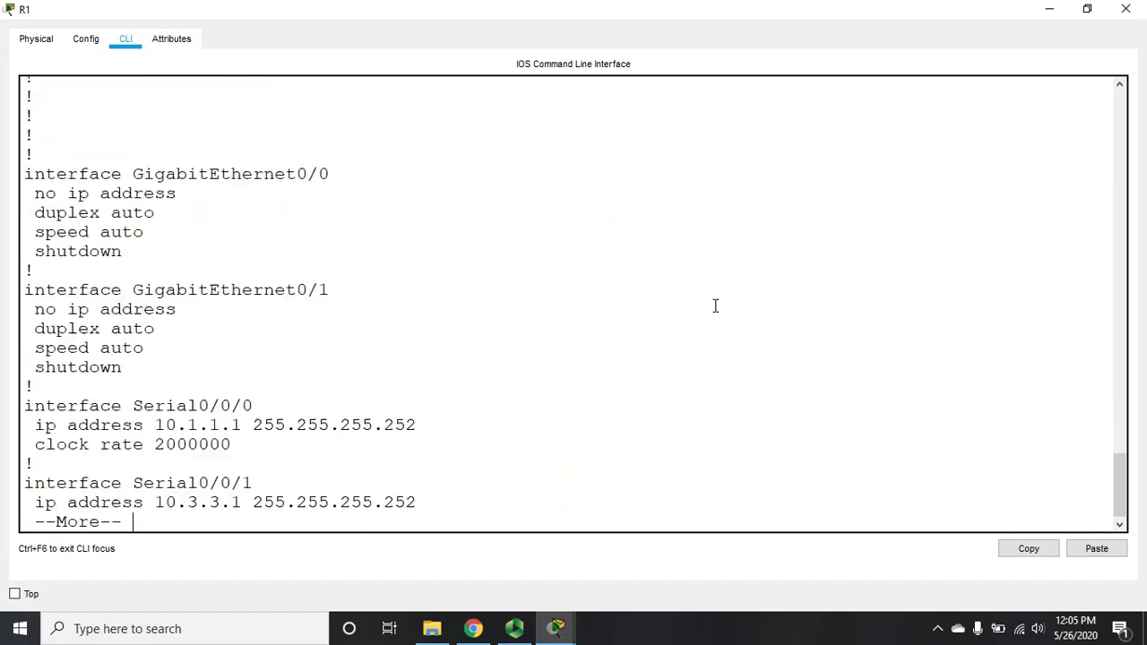
key(Return)
key(Return)
key(Return)
key(Return)
key(Return)
key(Return)
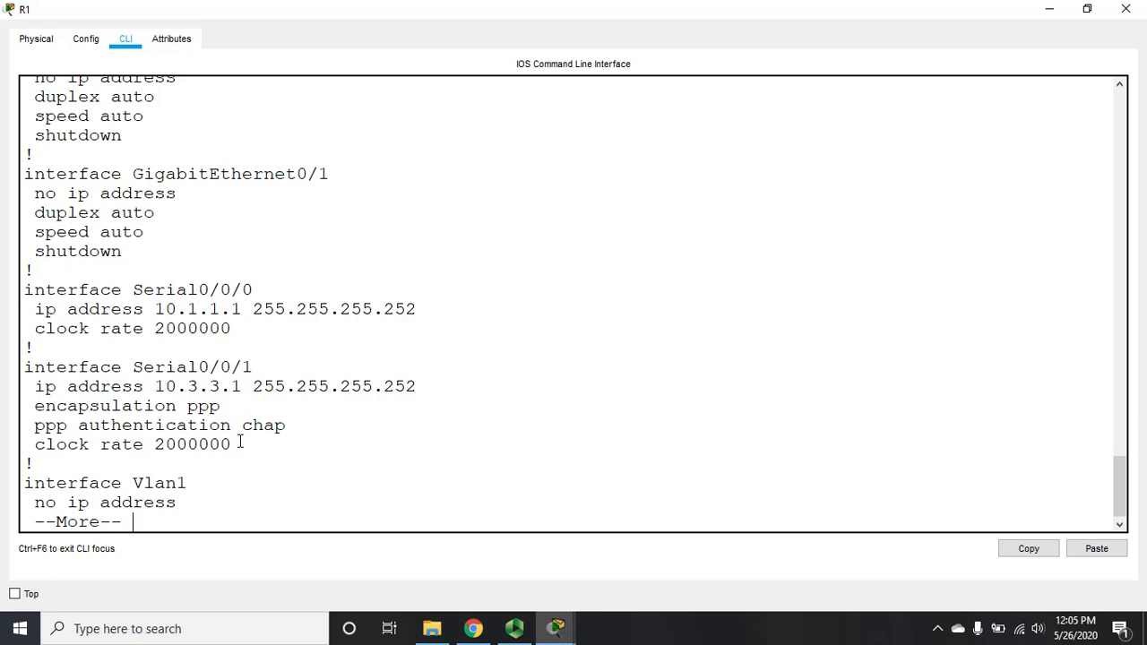
key(q)
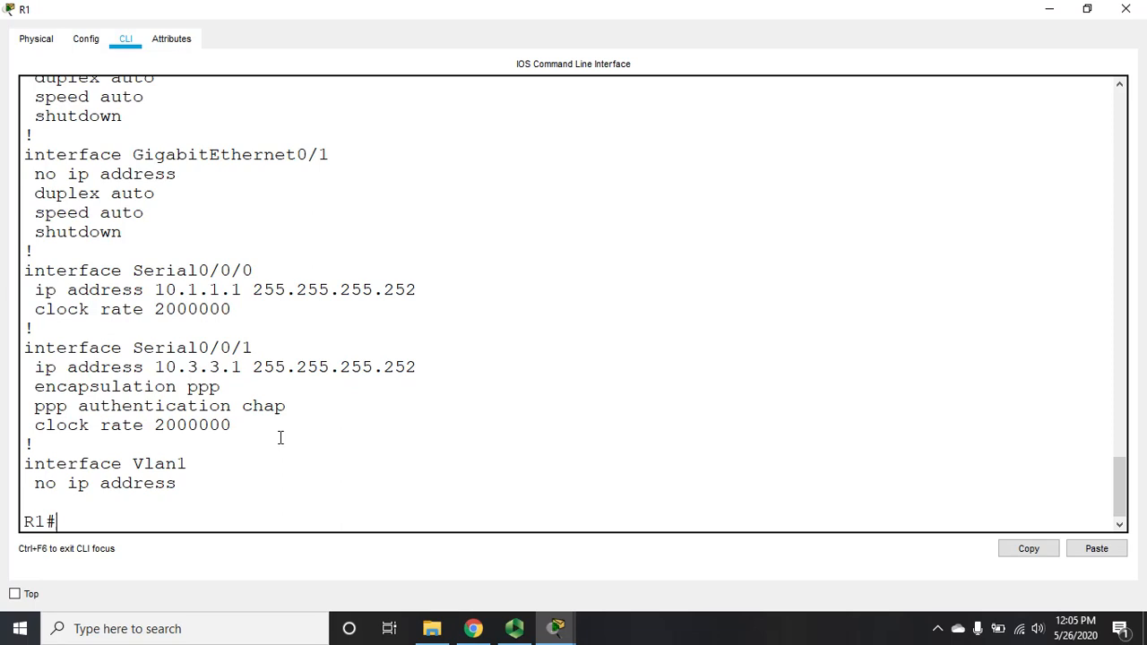
Step: Rerun 'sh run' on R1 to review its username and license lines
text(sh run)
key(Return)
key(Return)
key(Return)
key(Return)
key(Return)
key(Return)
key(Return)
key(Return)
key(Return)
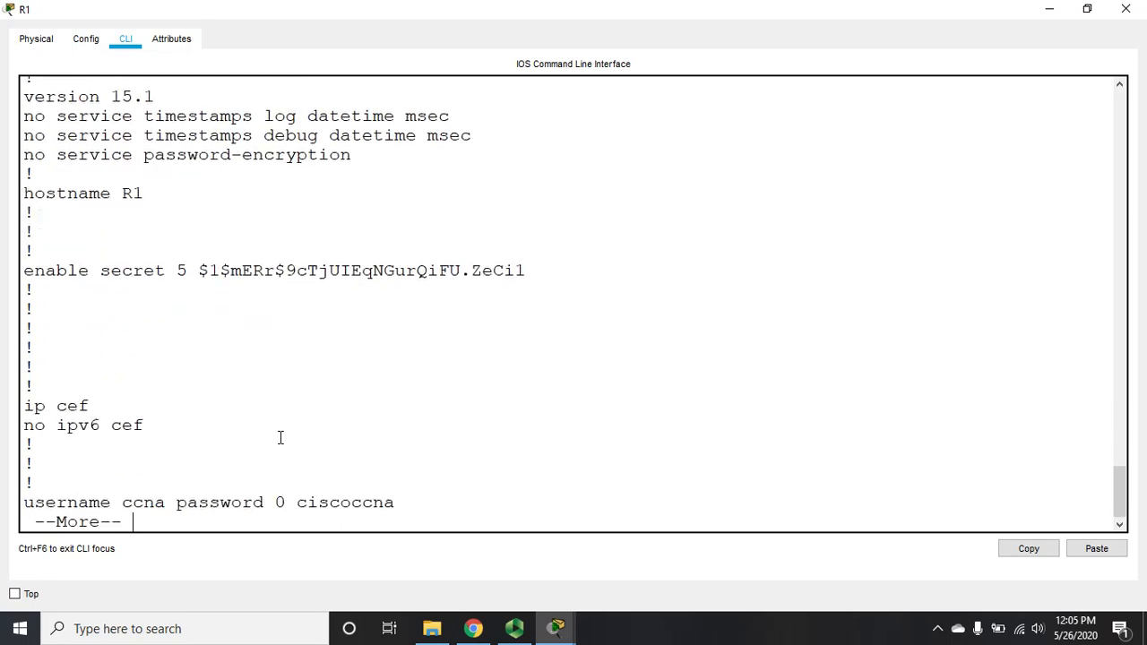
key(Return)
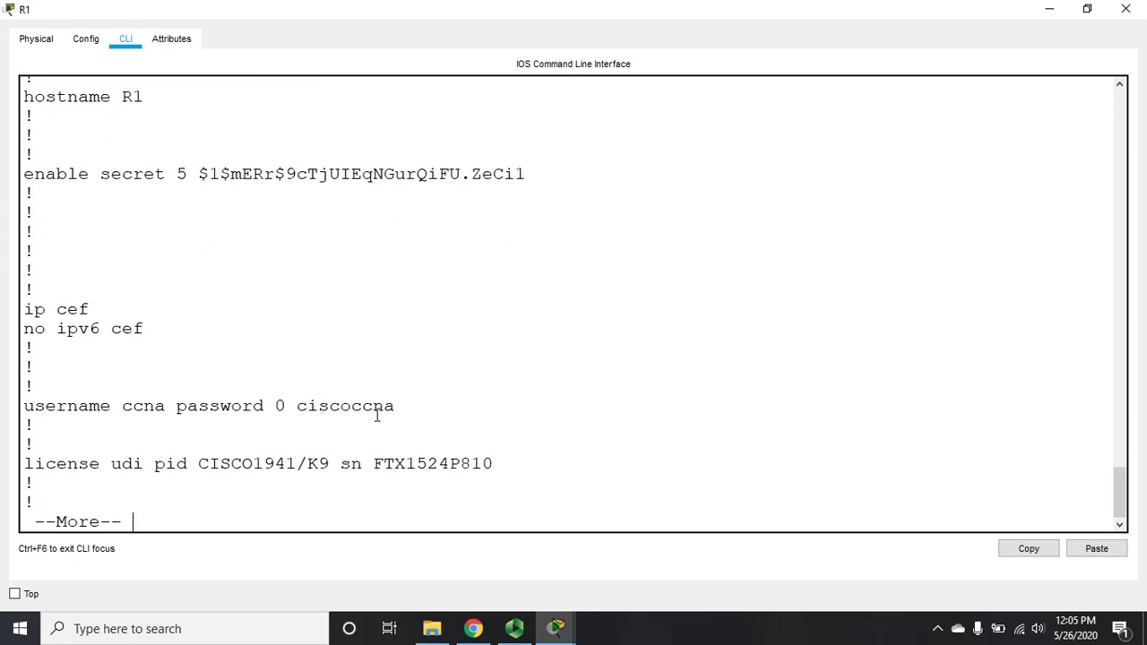
key(Return)
key(Return)
key(Return)
key(Return)
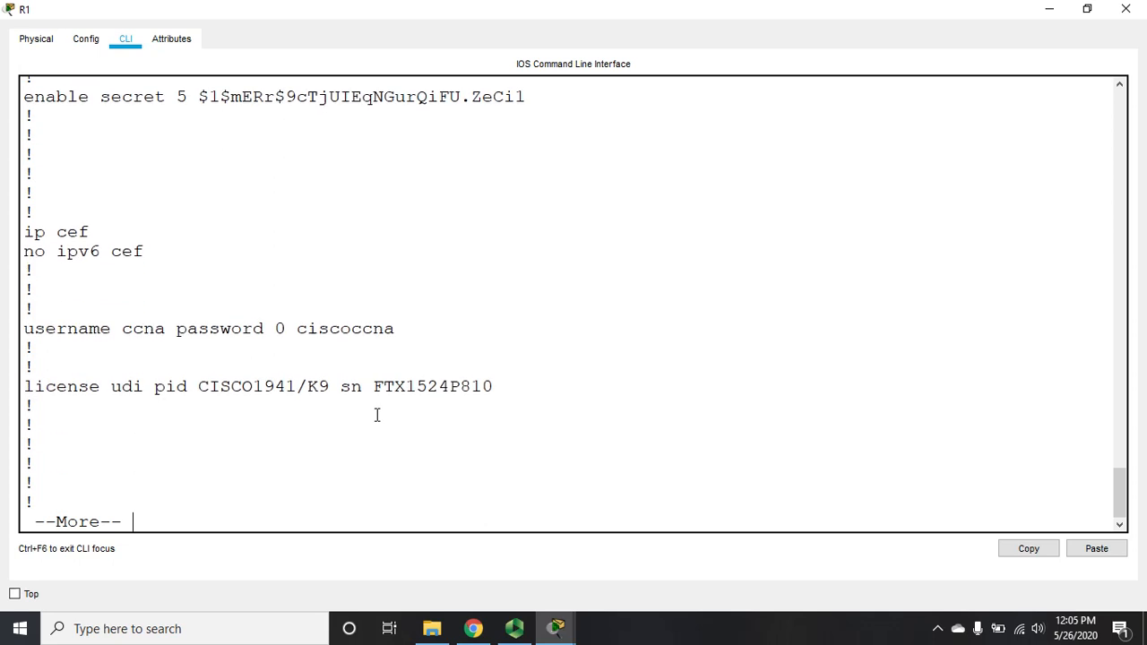
key(q)
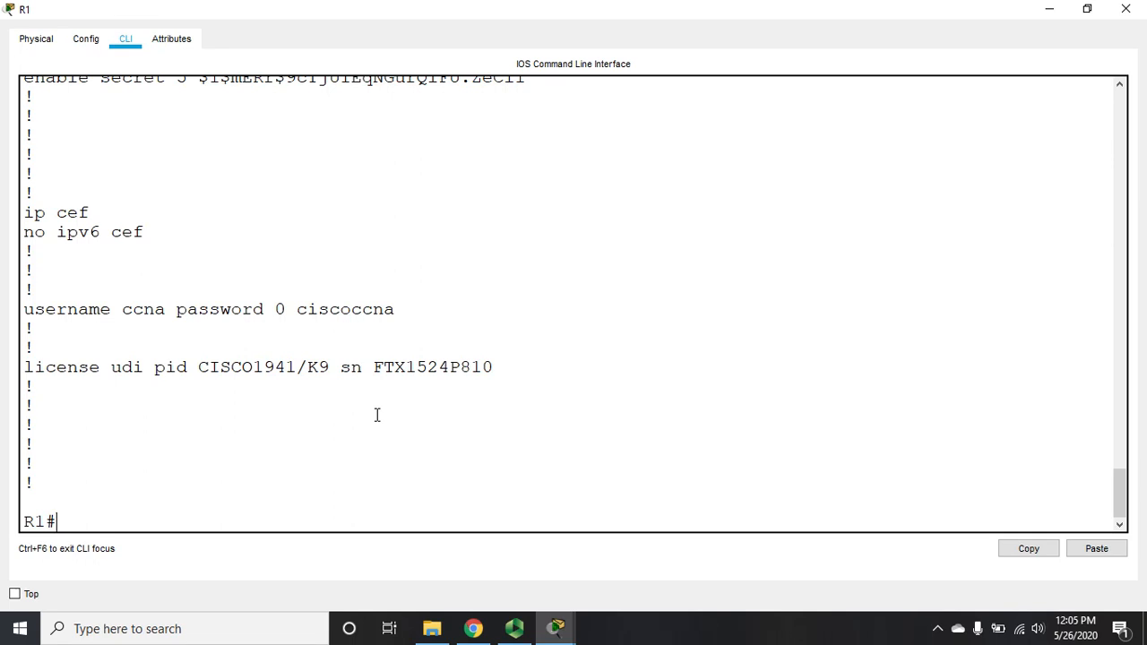
Step: Add a local user R3 with a password on R1, end configuration, and close R1
text(config t)
key(Return)
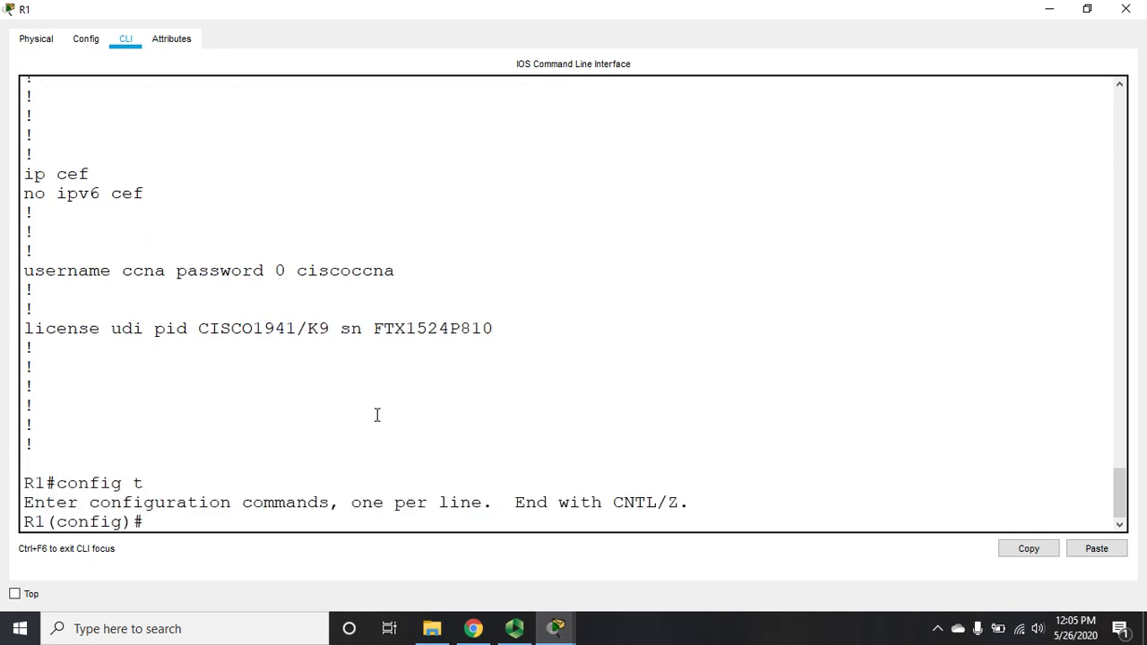
text(uer)
key(BackSpace)
text(ser R3 pass cisco)
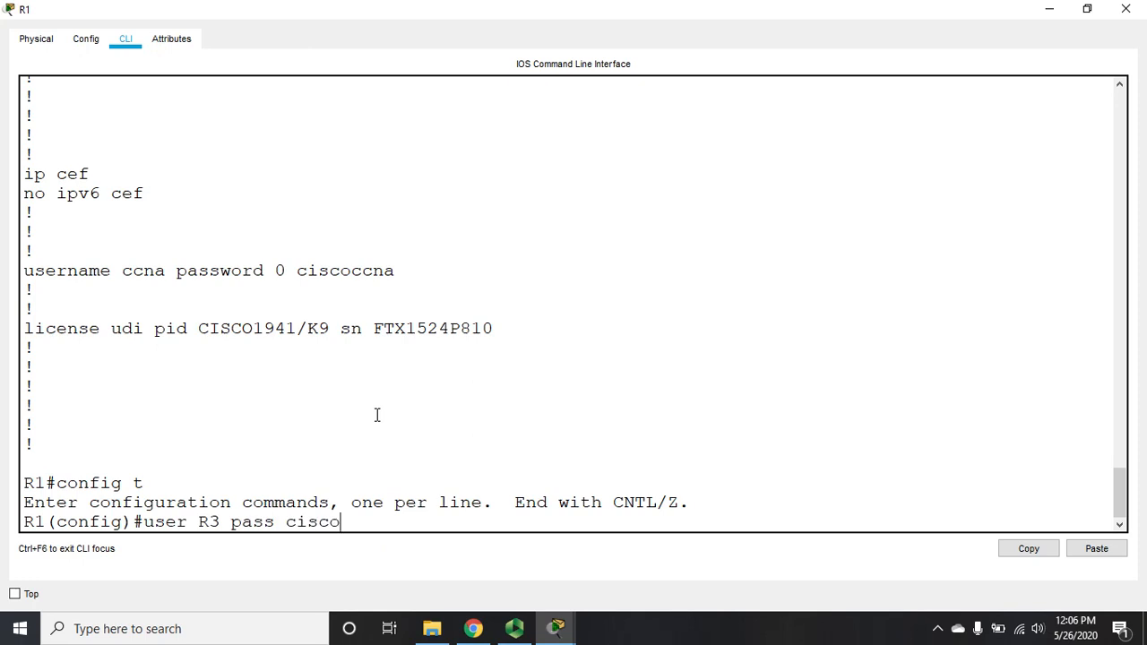
key(Return)
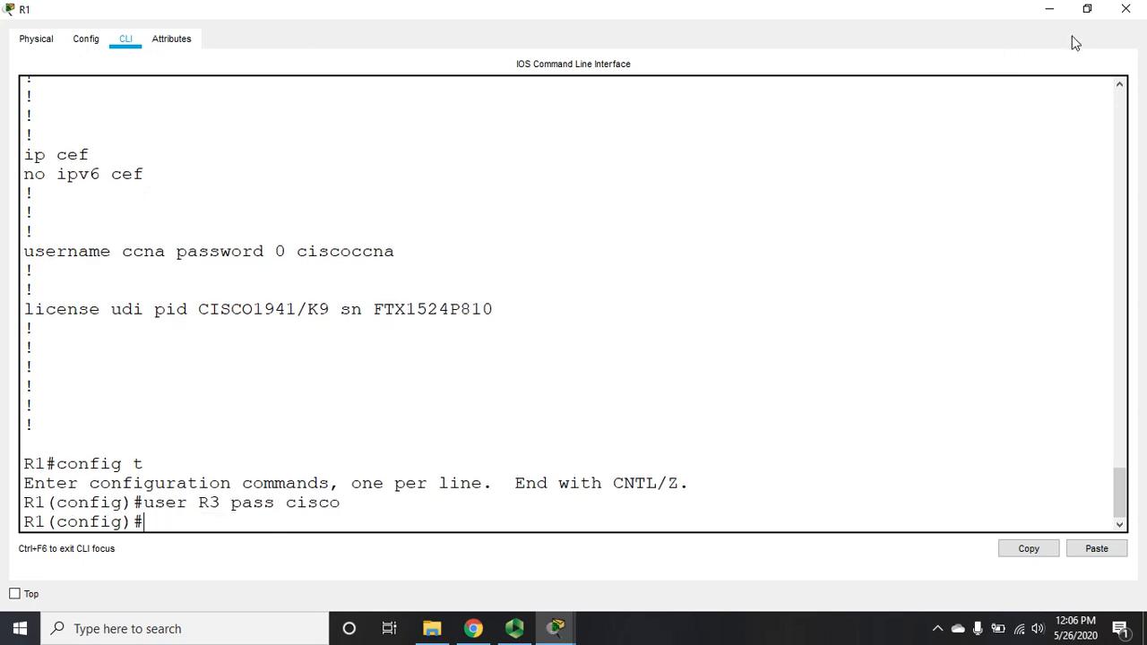
text(end)
key(Return)
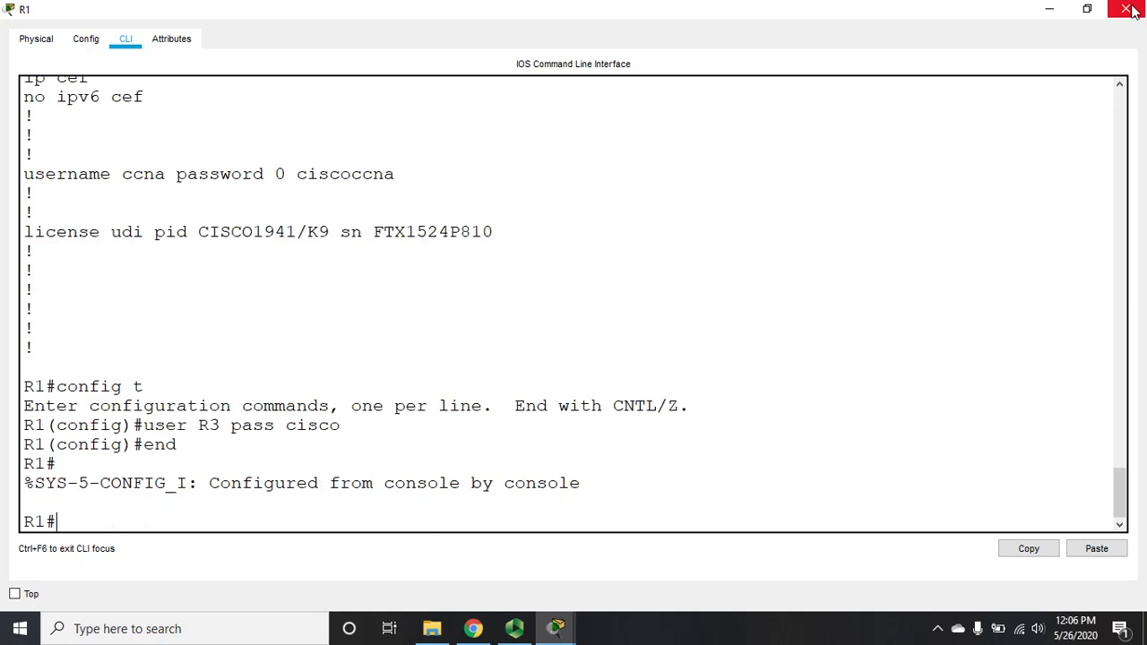
click(1126, 9)
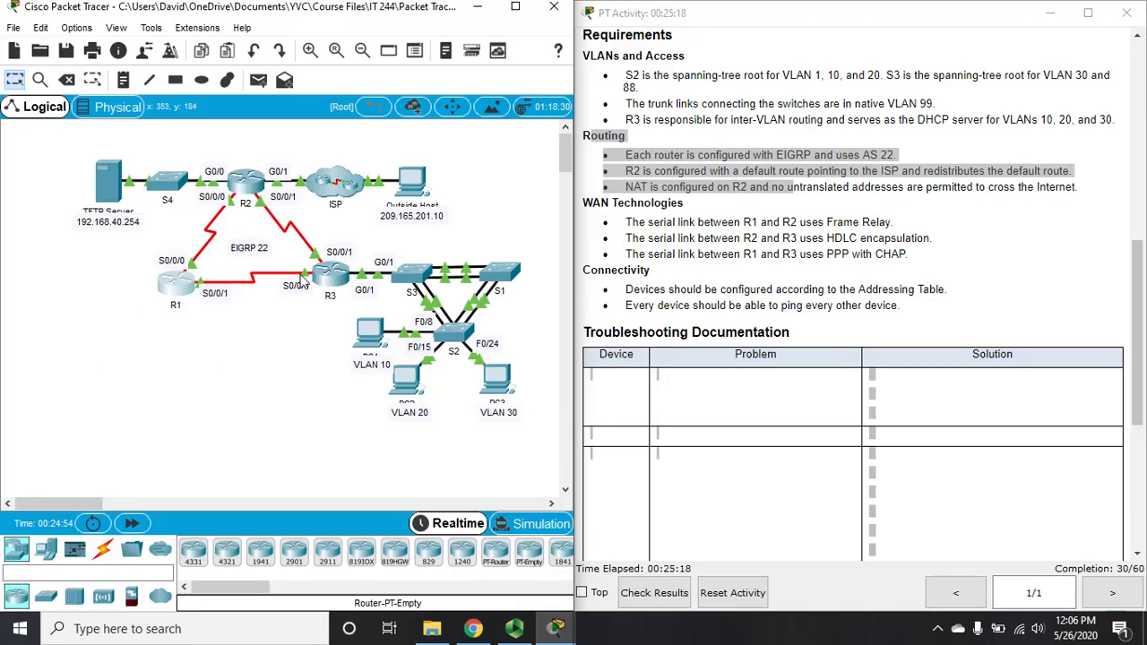
click(344, 281)
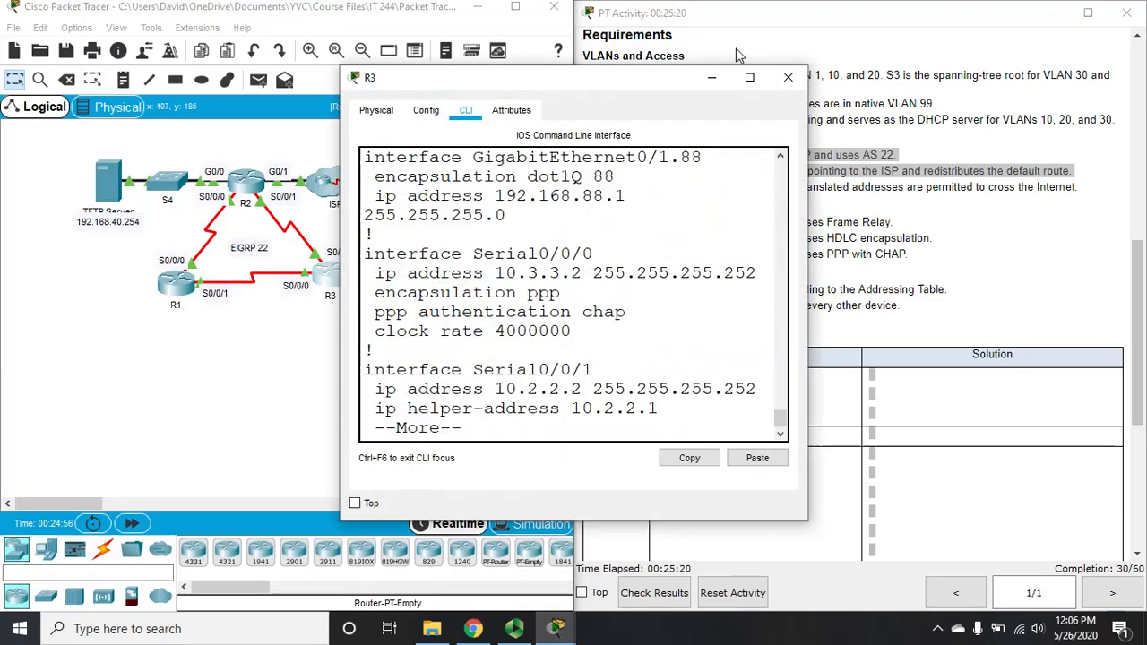
click(747, 79)
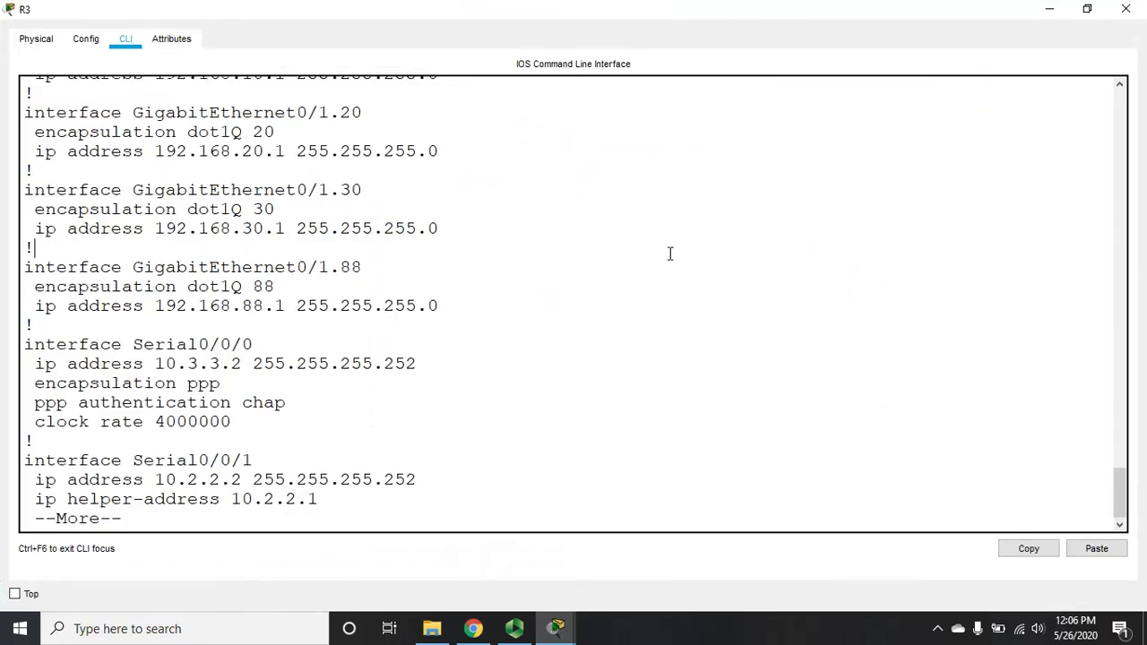
text(q)
text(sh run)
key(Return)
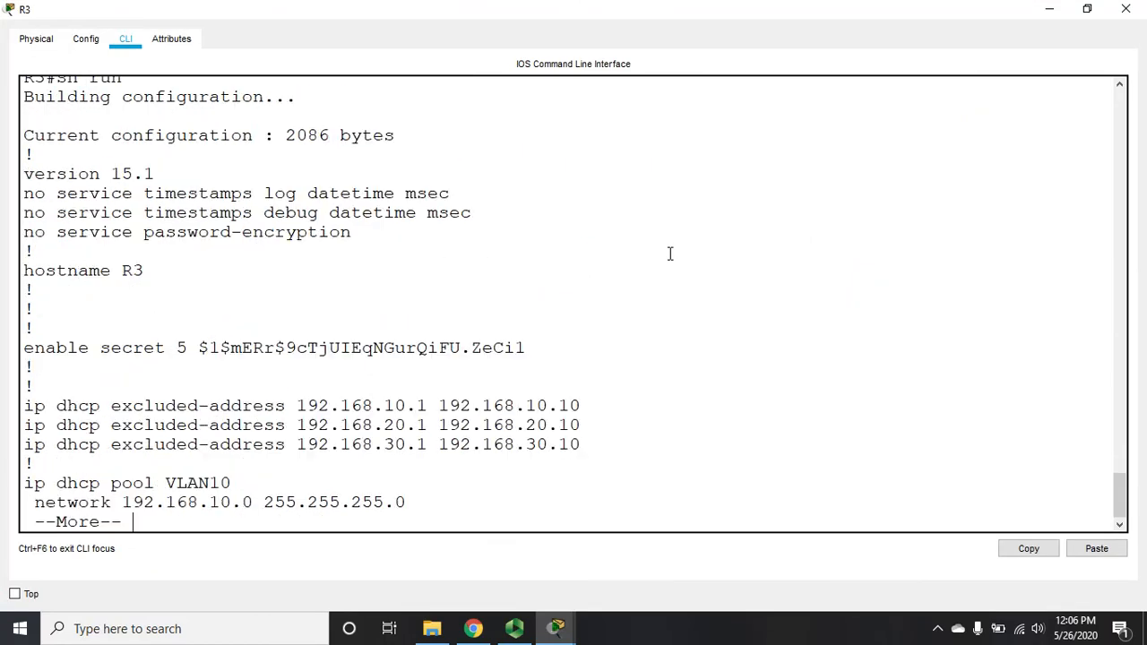
key(Return)
key(Return)
key(Return)
key(Return)
key(Return)
key(Return)
key(Return)
key(Return)
key(Return)
key(Return)
key(Return)
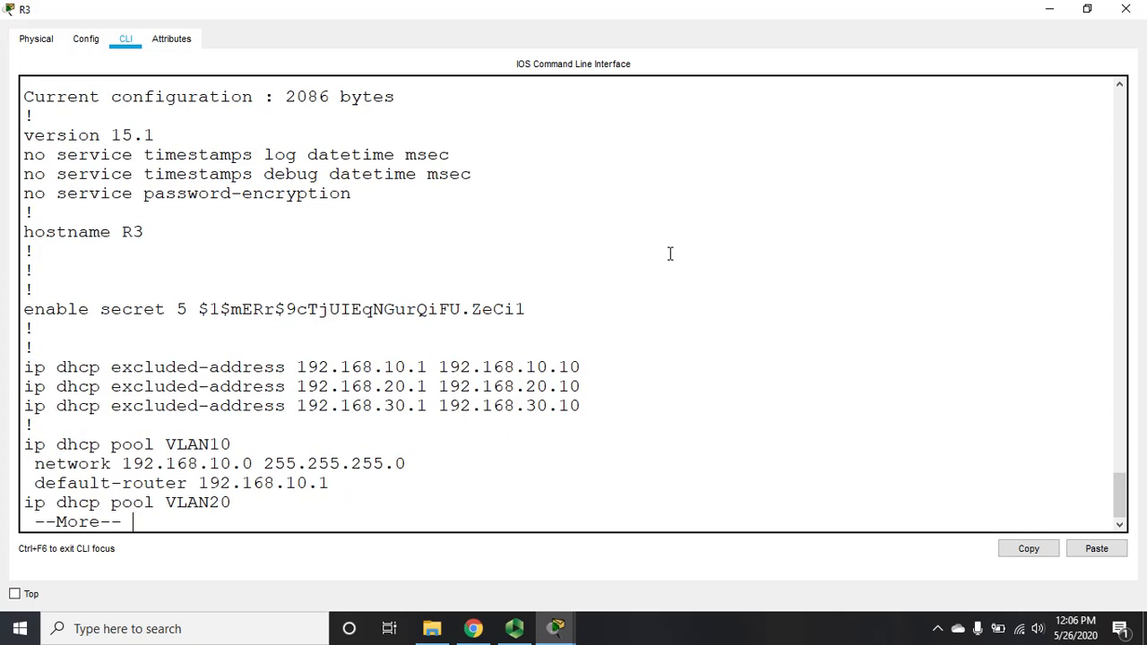
key(Return)
key(Return)
key(Return)
key(Return)
key(Return)
key(Return)
key(Return)
key(Return)
key(Return)
key(Return)
key(Return)
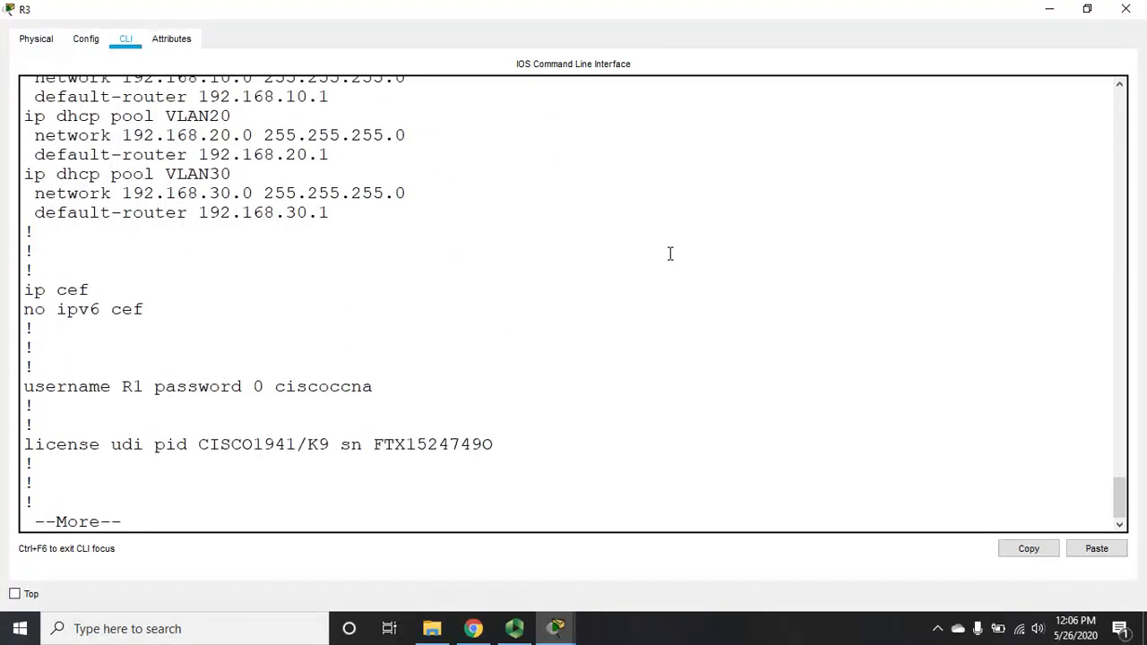
key(Return)
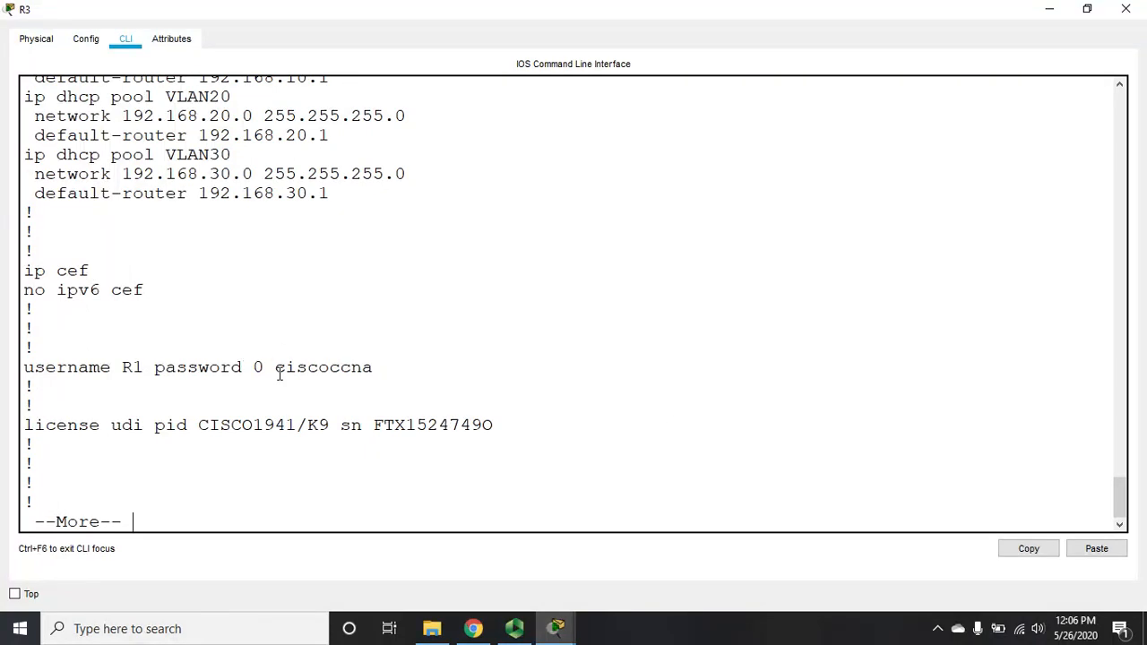
drag(276, 368, 385, 370)
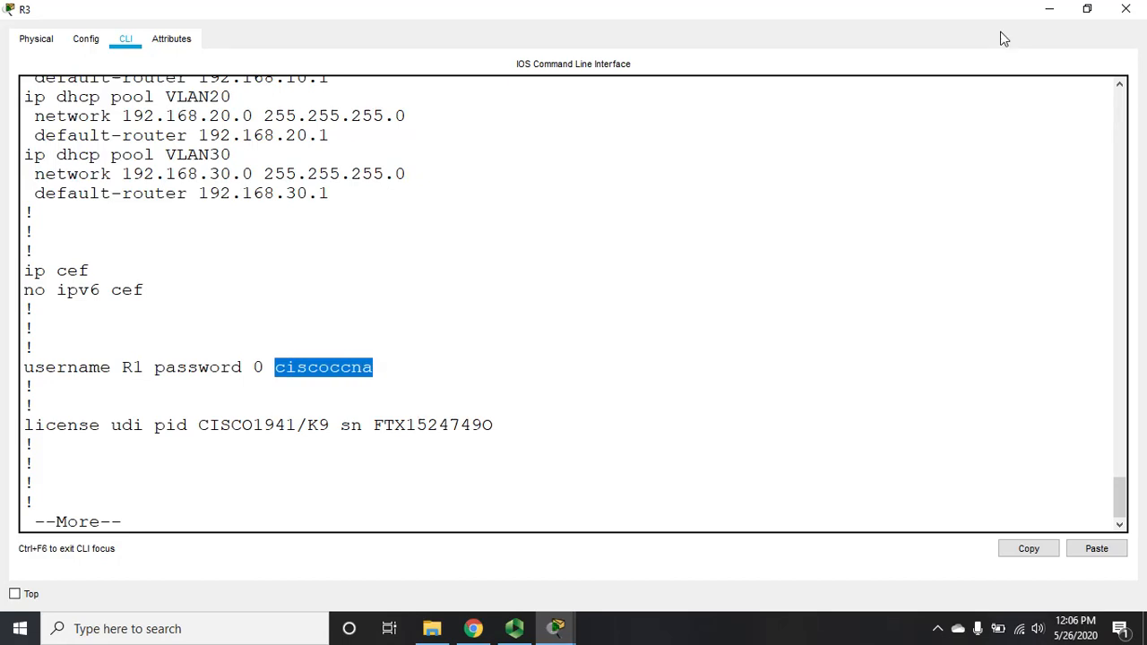
click(1126, 9)
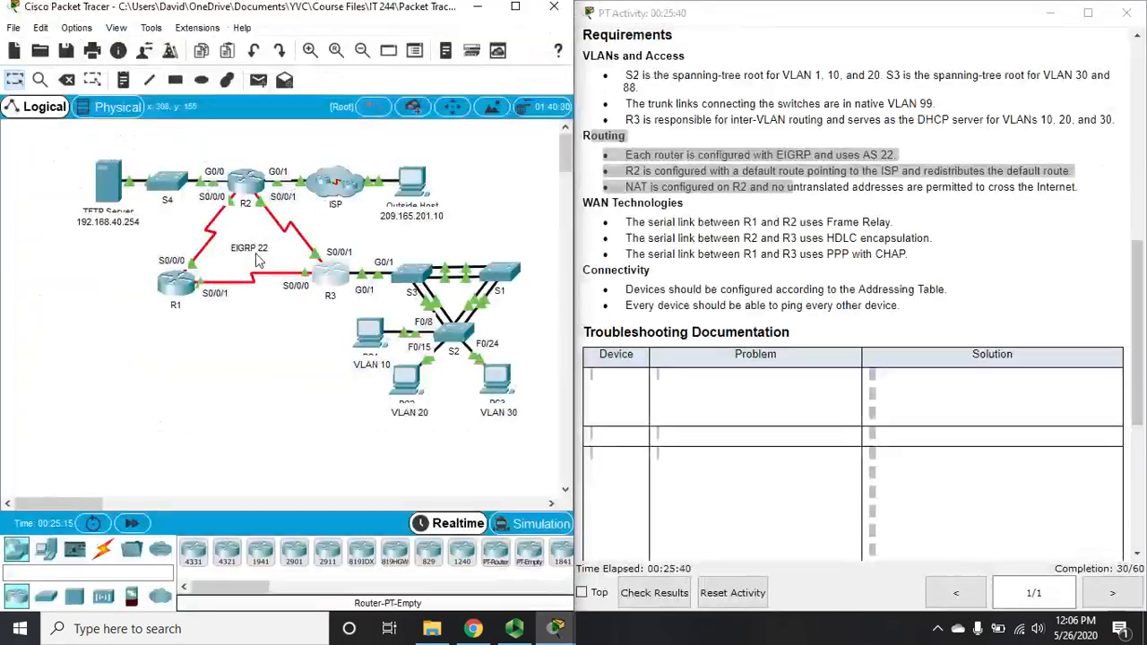
Step: Replace R1's user R3 password by removing the account and re-creating it with a new password
click(175, 282)
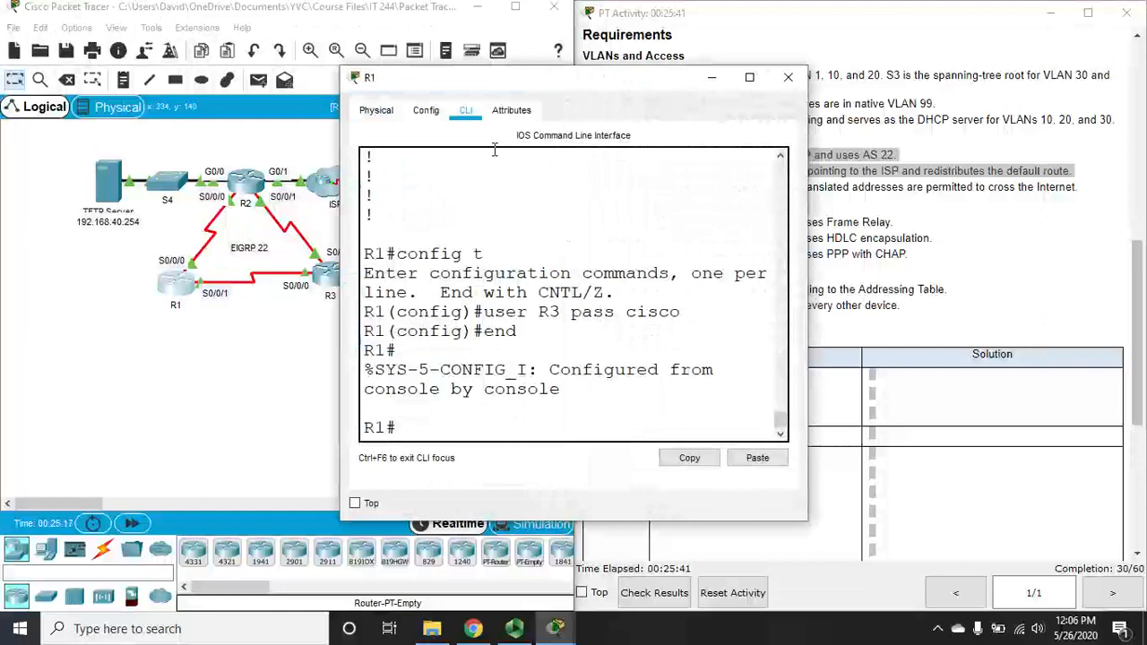
click(750, 77)
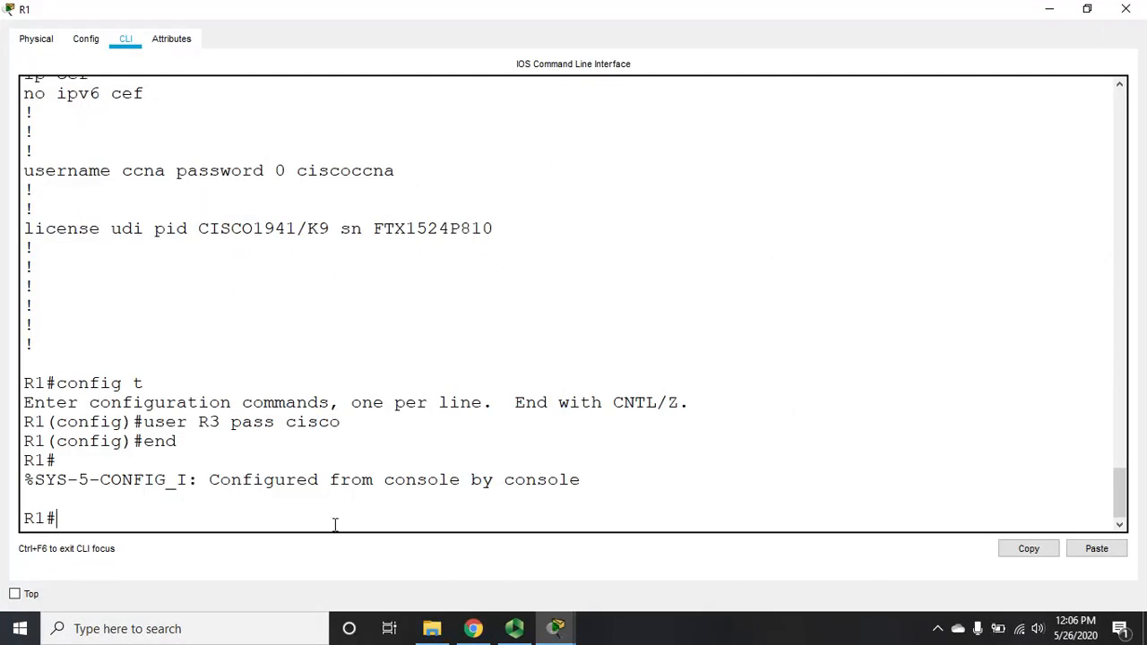
text(config t)
key(Return)
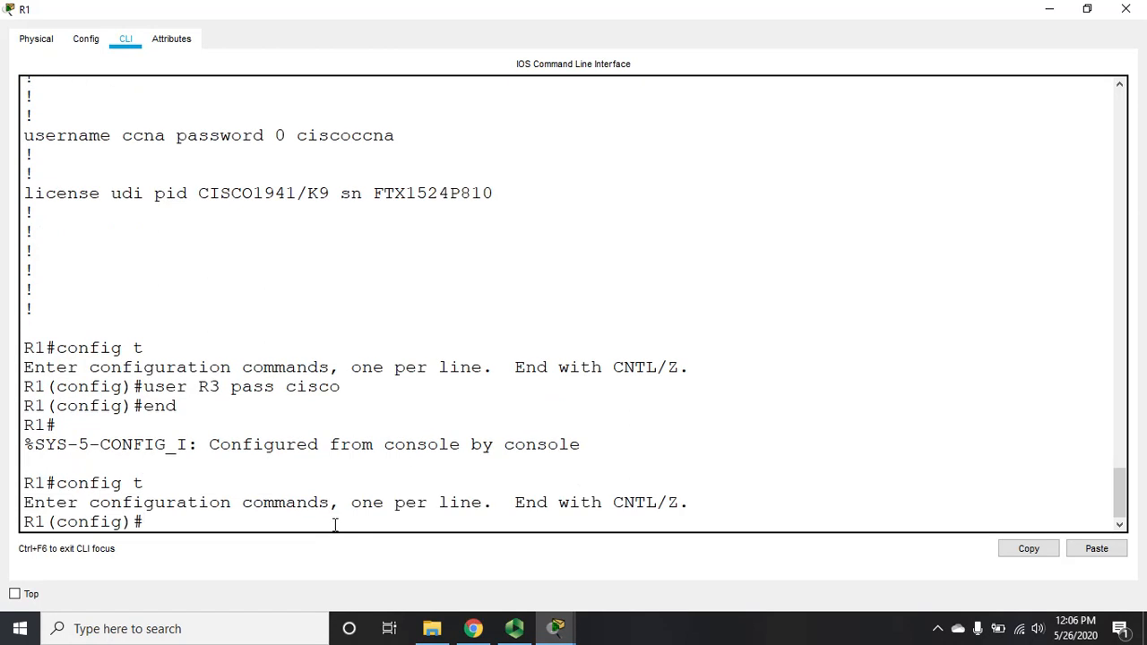
text(no user R3 pass cisco)
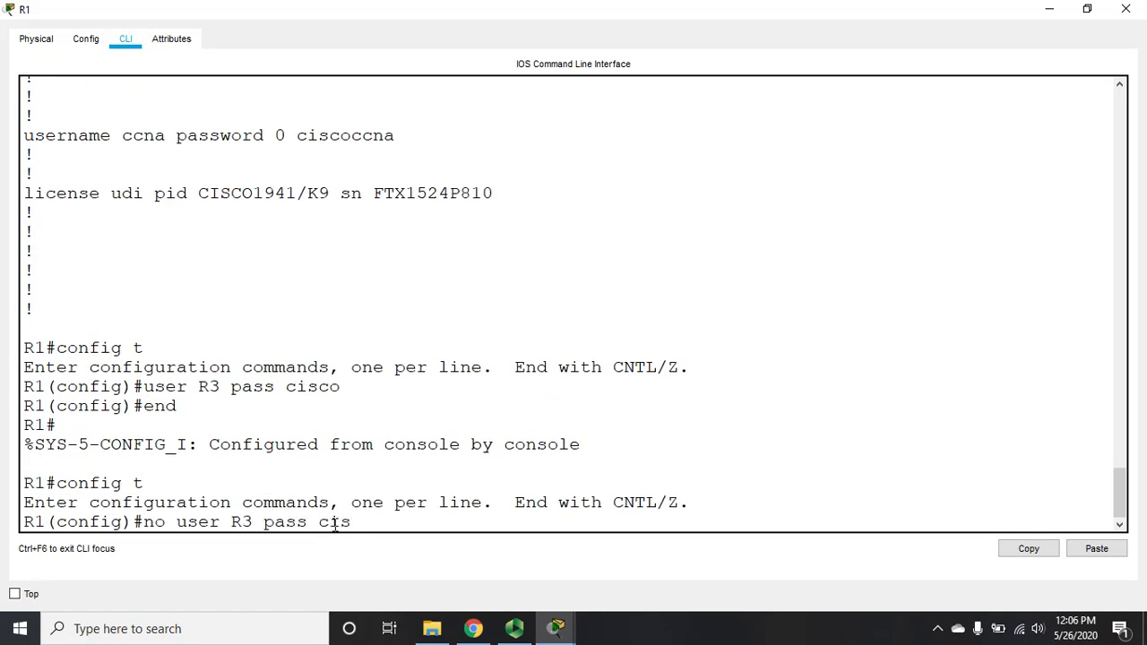
key(Return)
text(user )
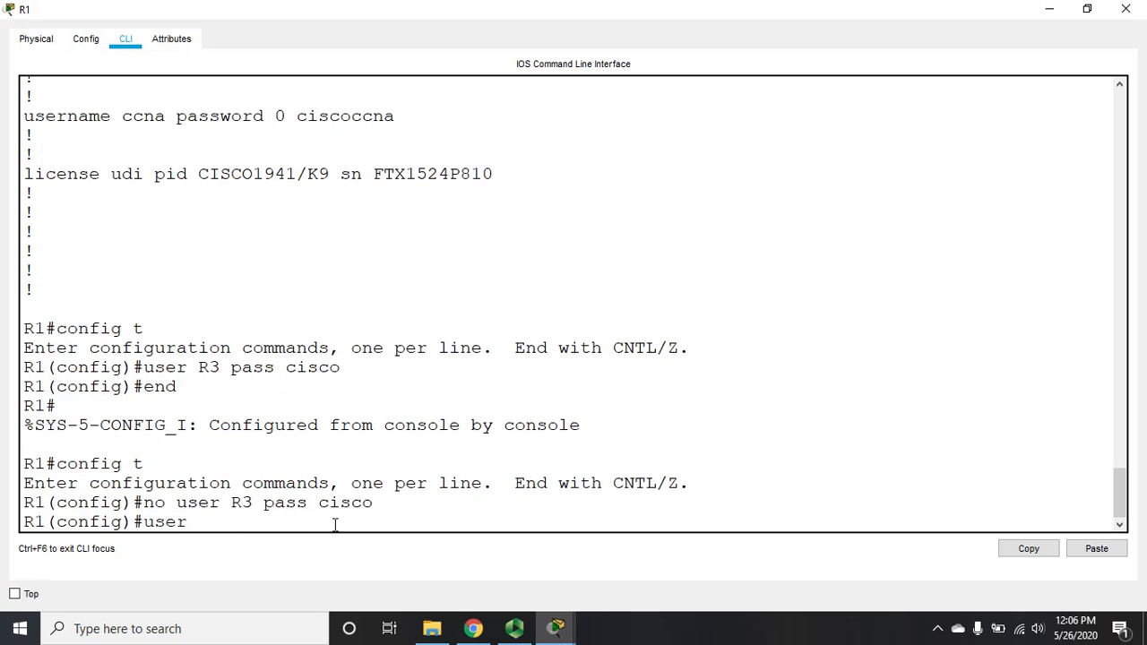
text(R3 pass ciscoccna)
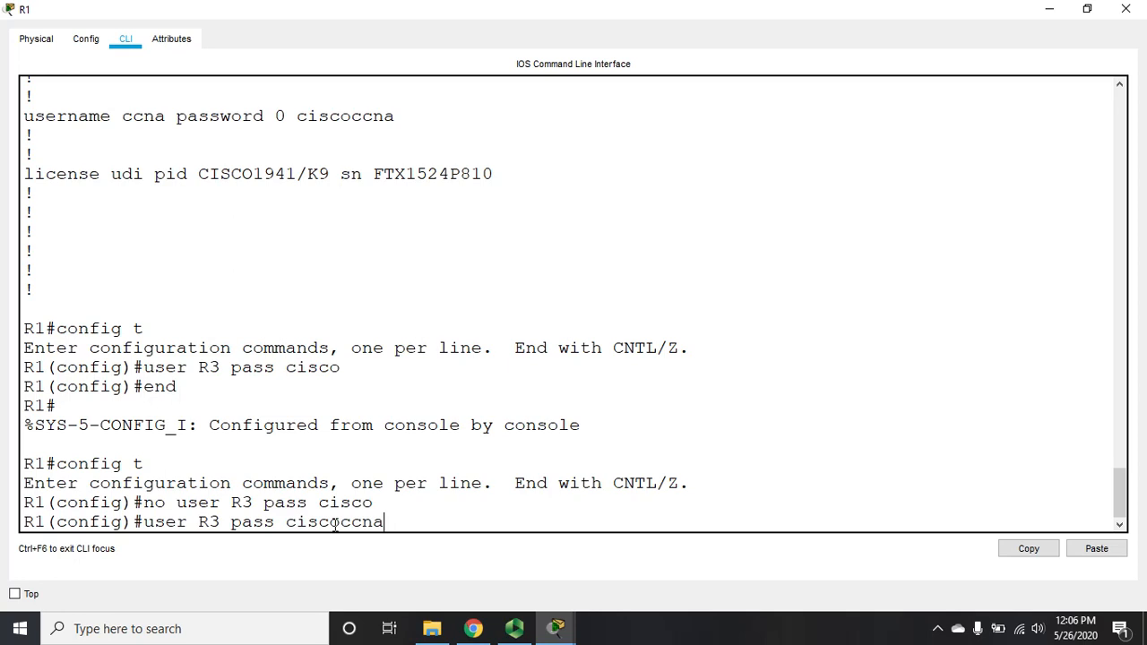
key(Return)
Step: Exit configuration and check R1's interfaces, finding Serial0/0/1 (10.3.3.1) protocol down
text(exit)
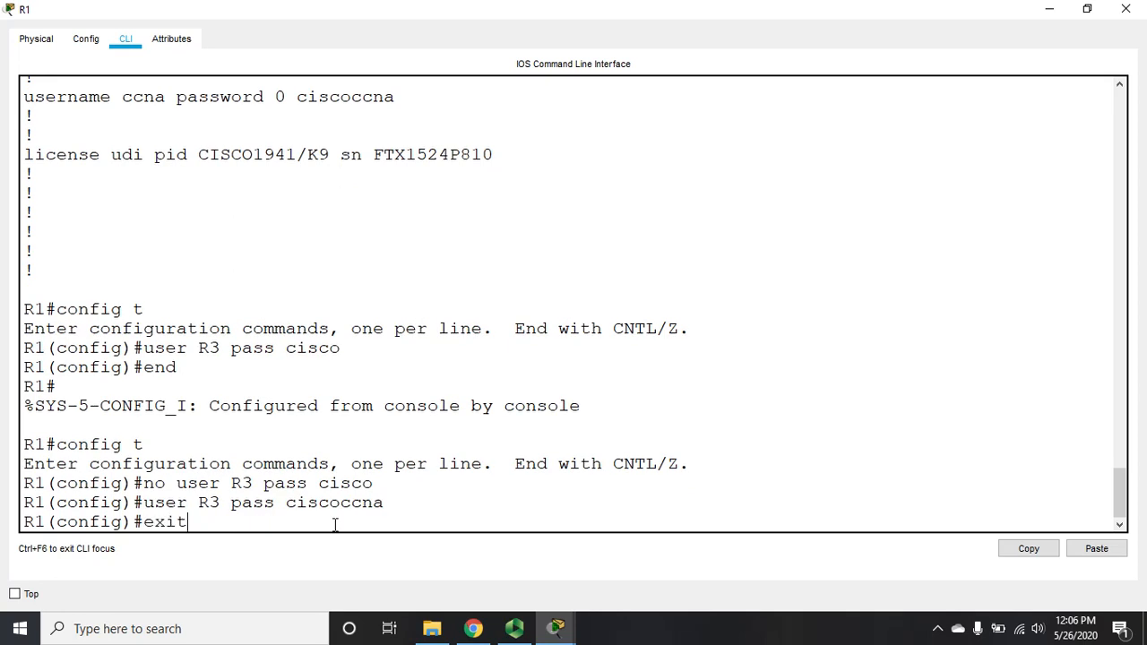
key(Return)
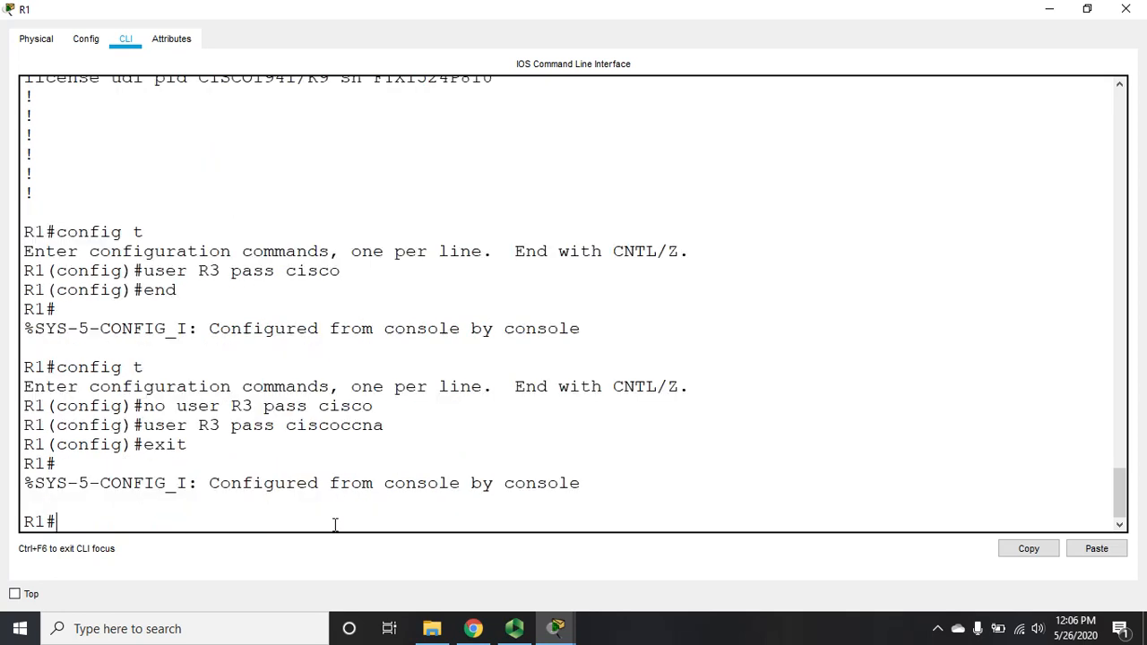
text(sh ip int b)
text(r)
key(Return)
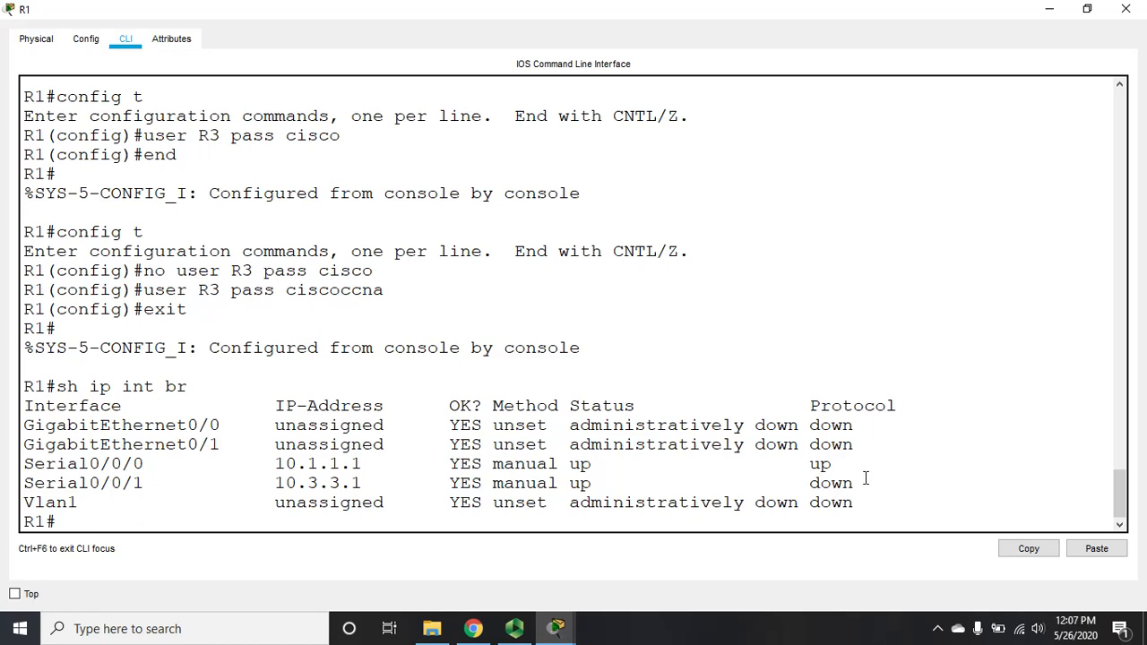
Step: Shut down and re-enable R1's Serial0/0/0 interface
text(config t)
key(Return)
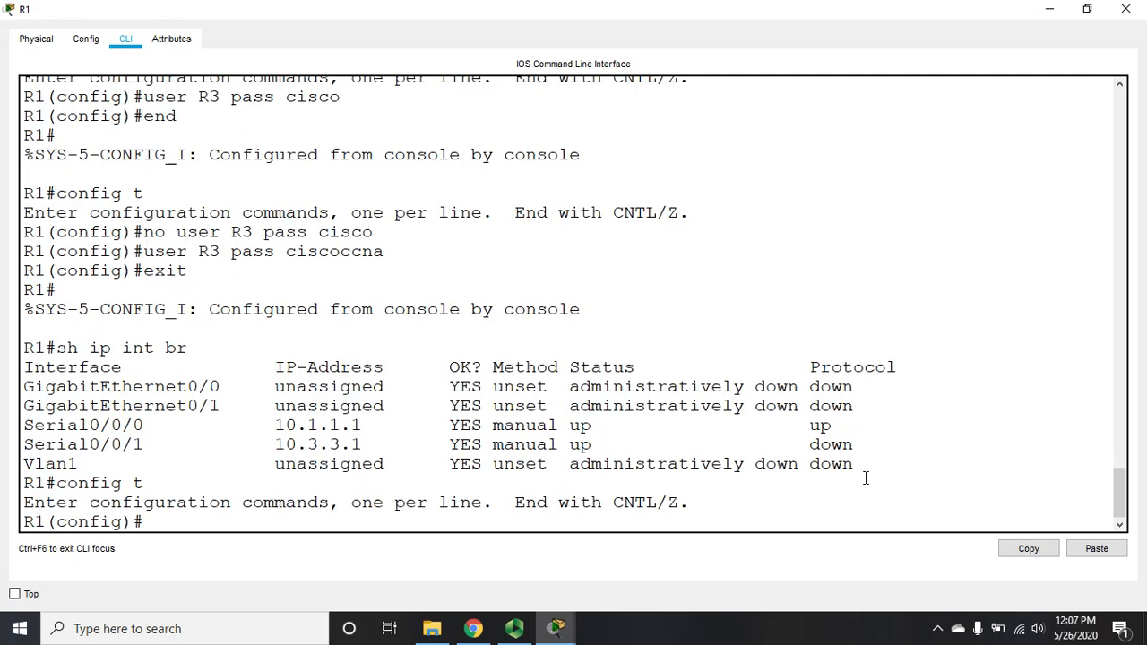
text(int s0/0/0)
key(Return)
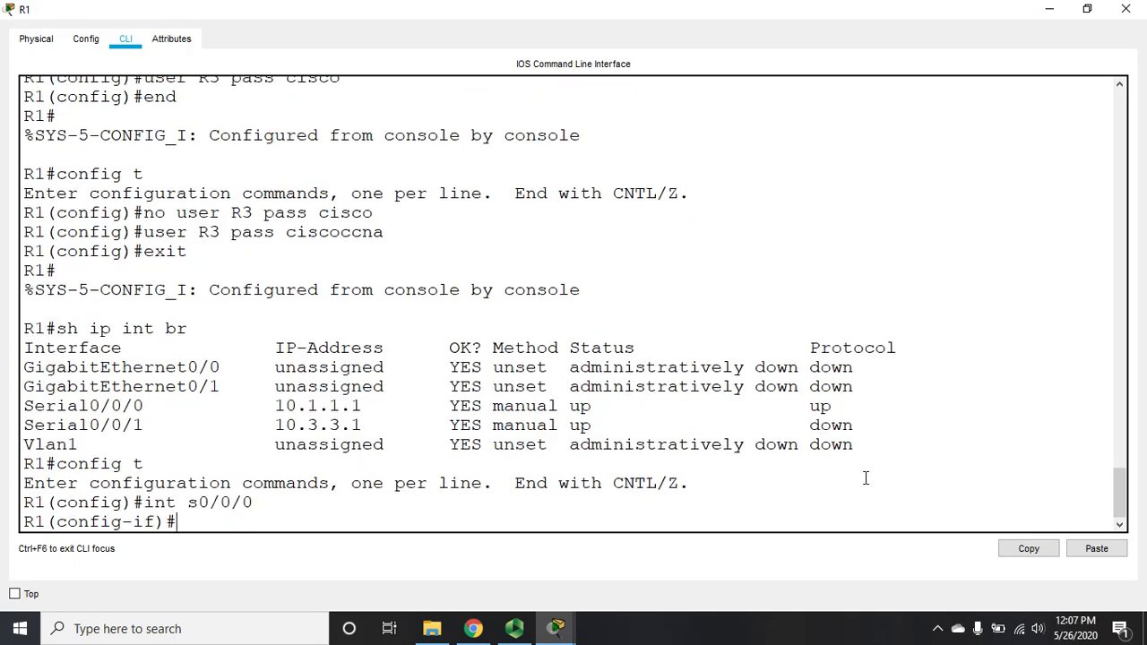
text(shut)
key(Return)
text(no shut)
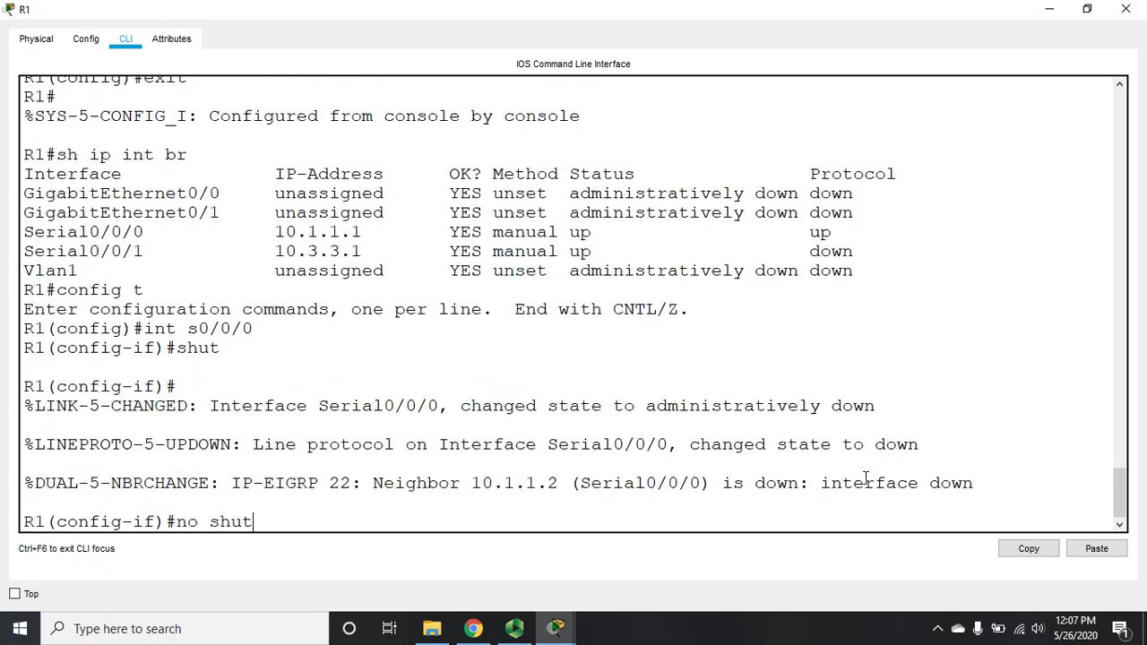
key(Return)
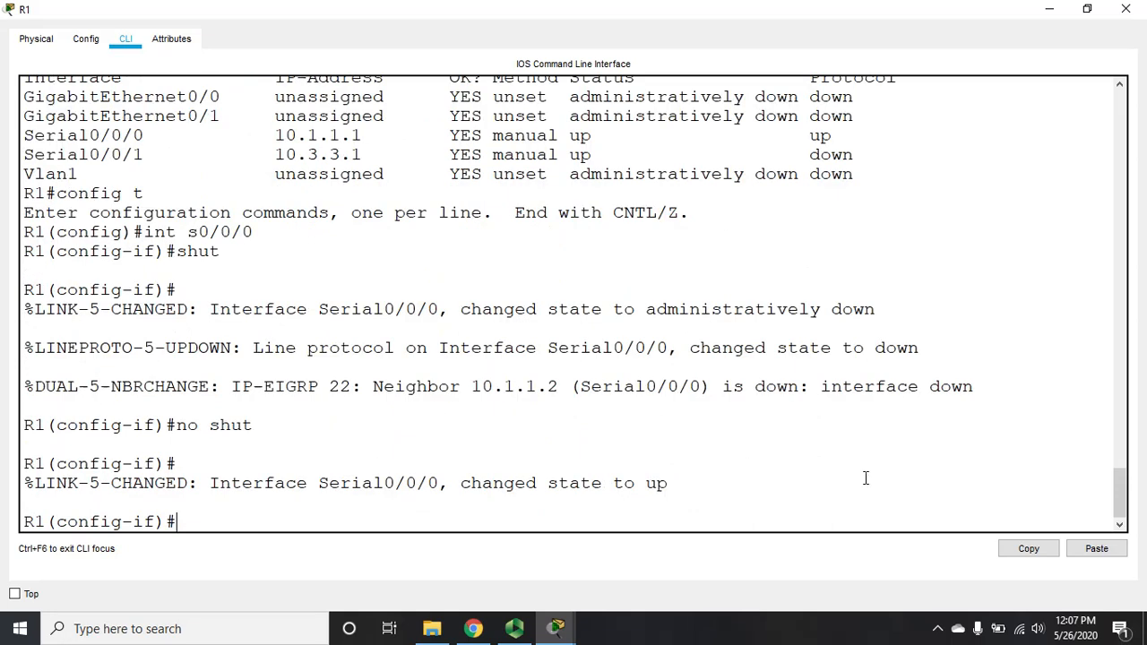
Step: Re-enable R1's Serial0/0/1 with 'no shut' and return to privileged mode
text(int s0/0/1)
key(Return)
text(no )
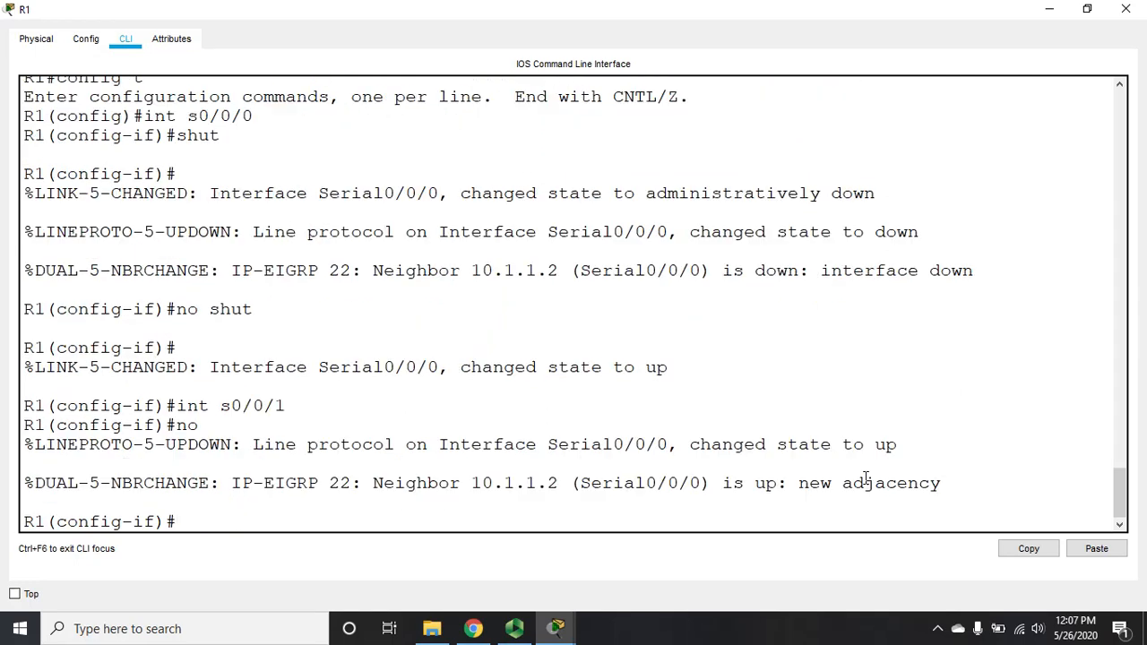
text(shut)
key(Return)
text(no shut)
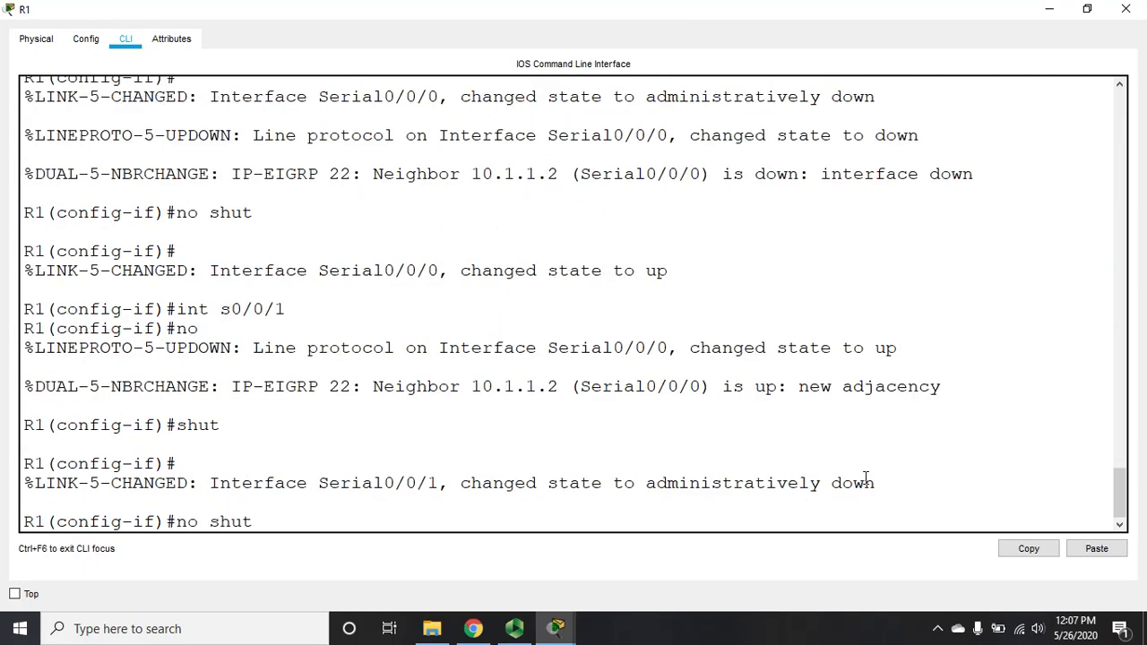
key(Return)
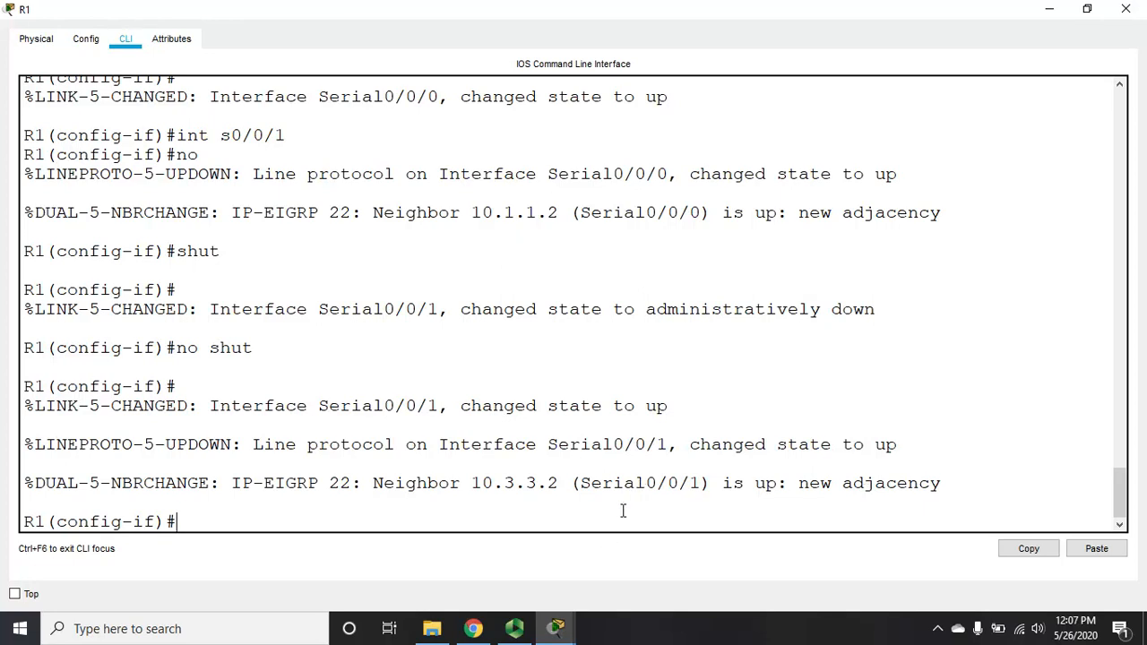
text(exit)
key(Return)
text(e)
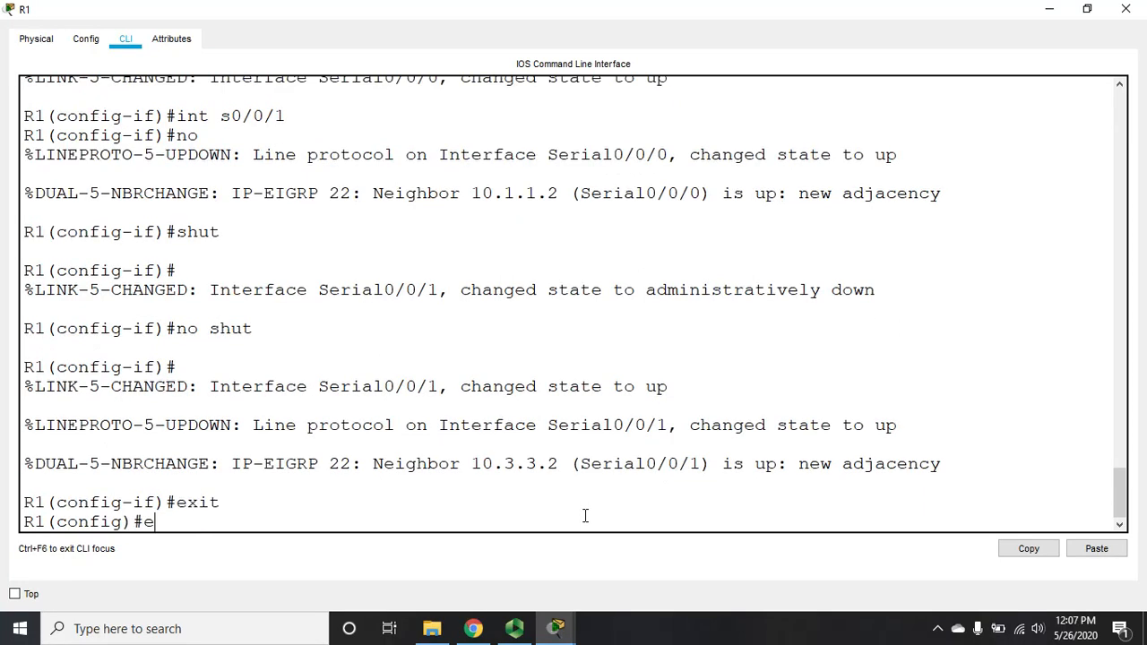
text(xit)
key(Return)
Step: Verify R1's serial links are up and list its EIGRP neighbours, then close R1
text(sh ip int b)
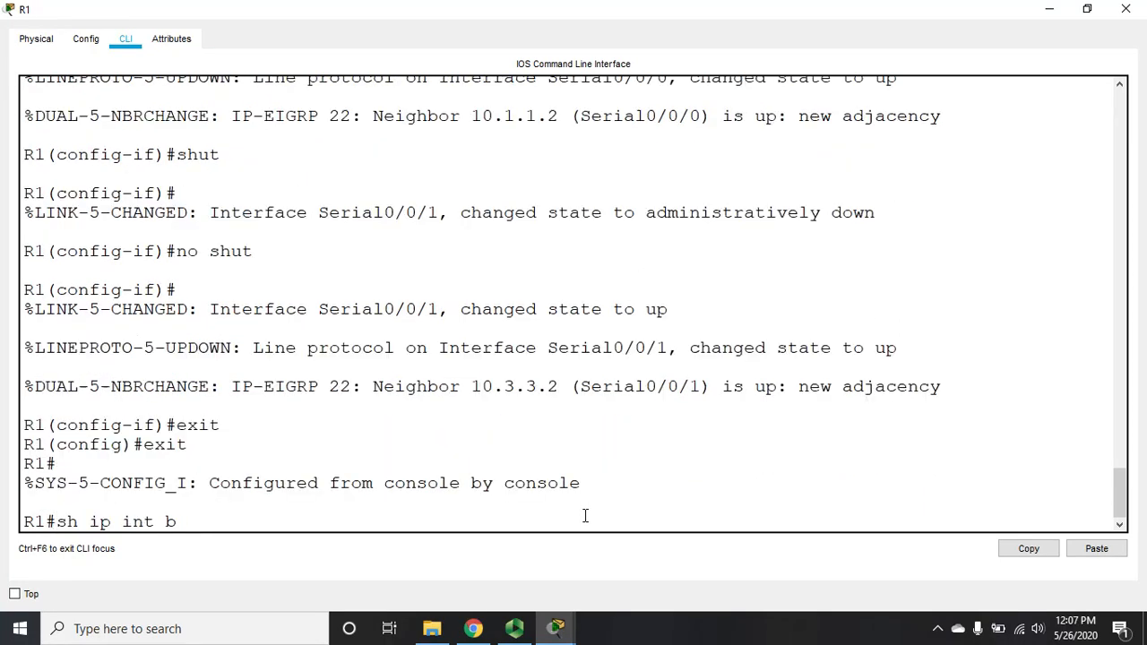
text(r)
key(Return)
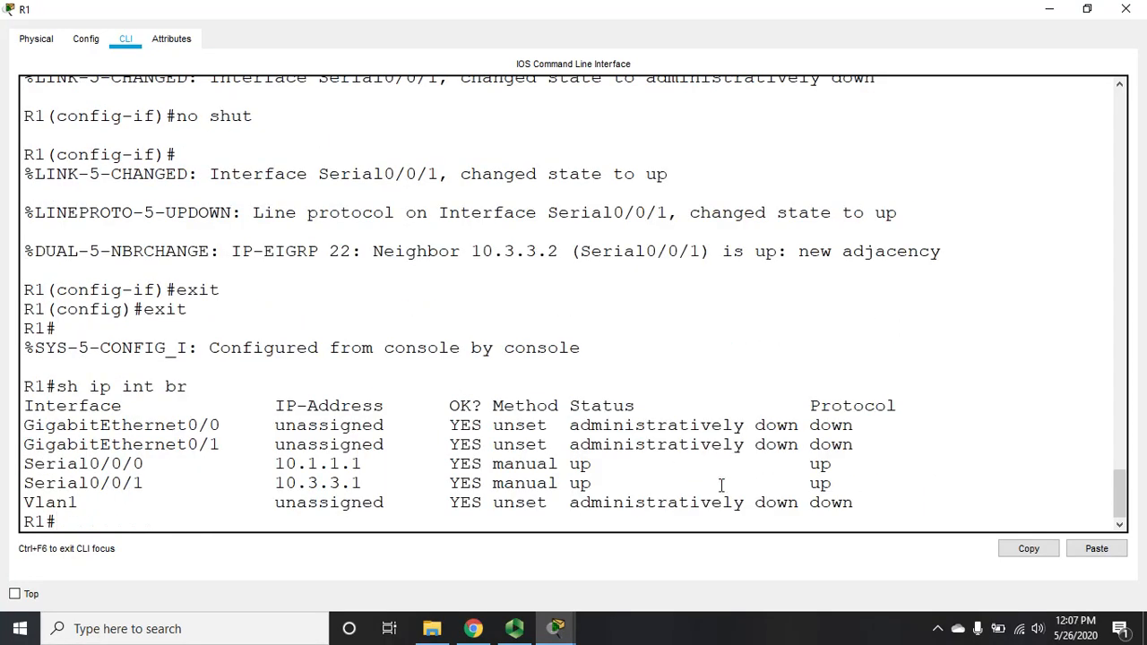
text(sh ip eigrp nei)
key(Return)
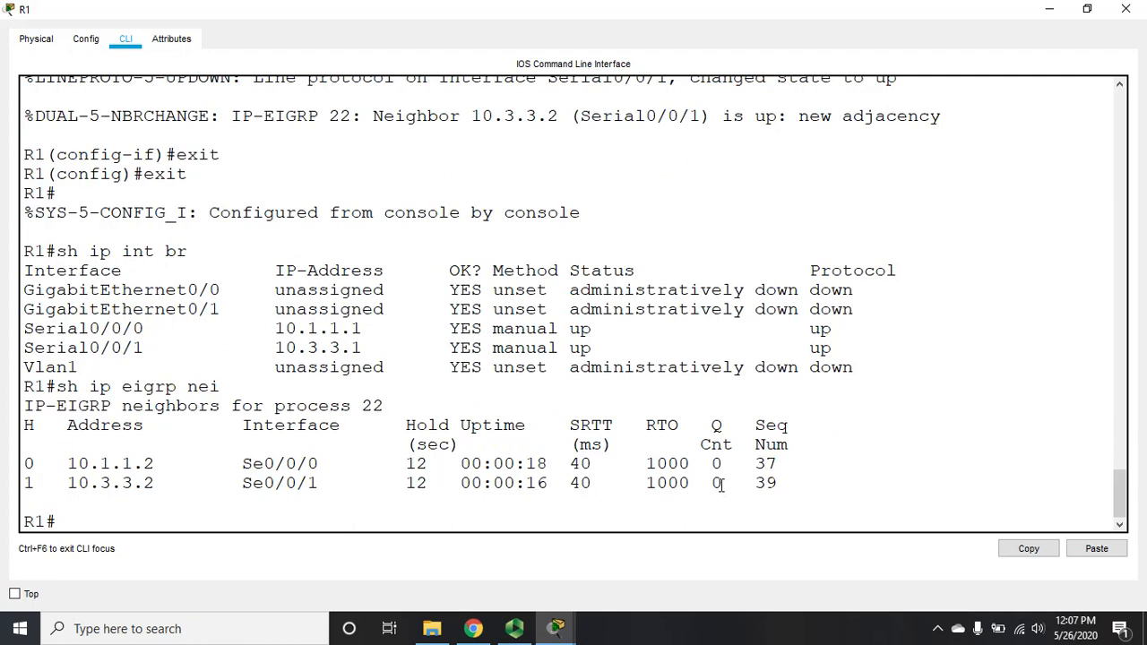
click(1126, 9)
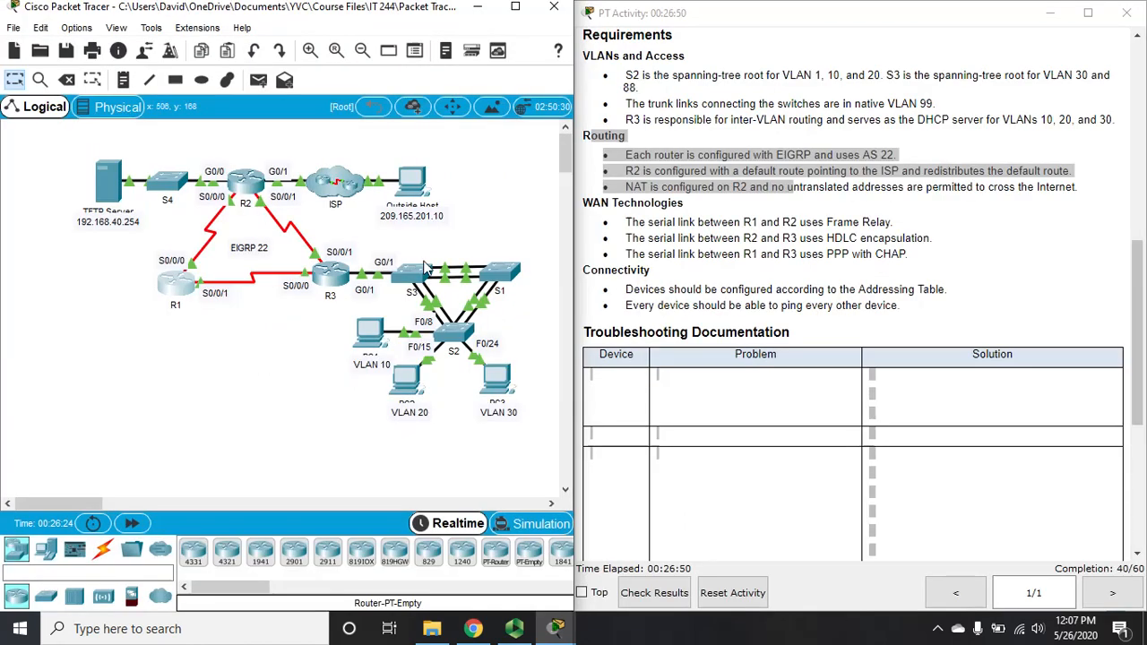
Step: On R3, check interface status and ping R1's serial address 10.3.3.1
click(330, 275)
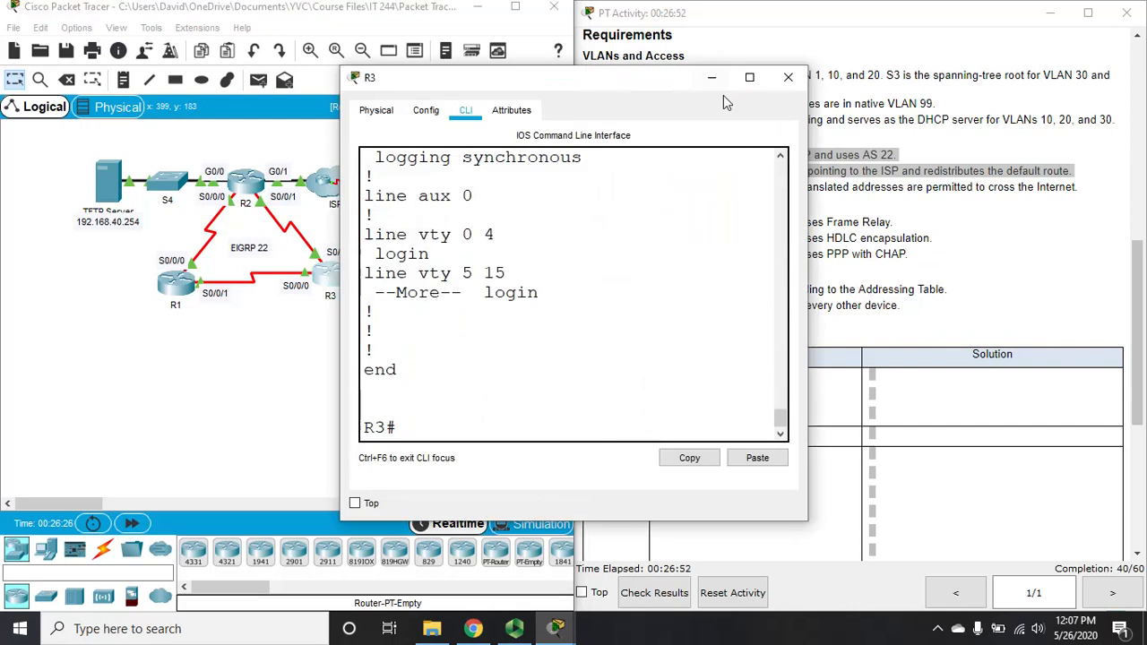
click(749, 77)
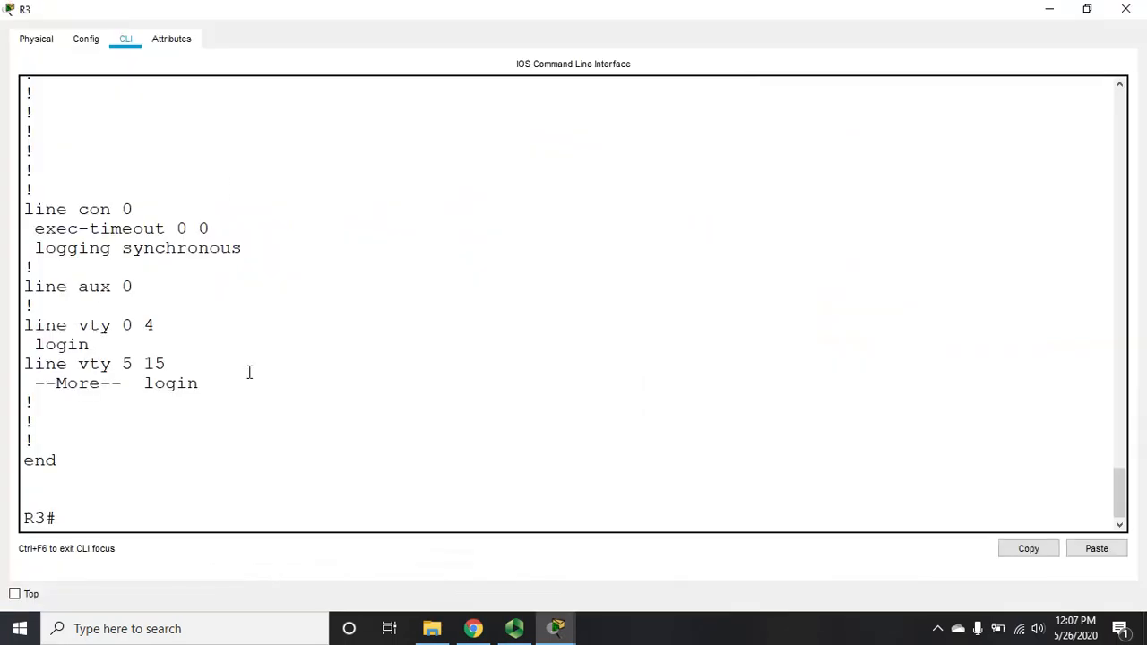
click(313, 414)
text(sh ip int br)
key(Return)
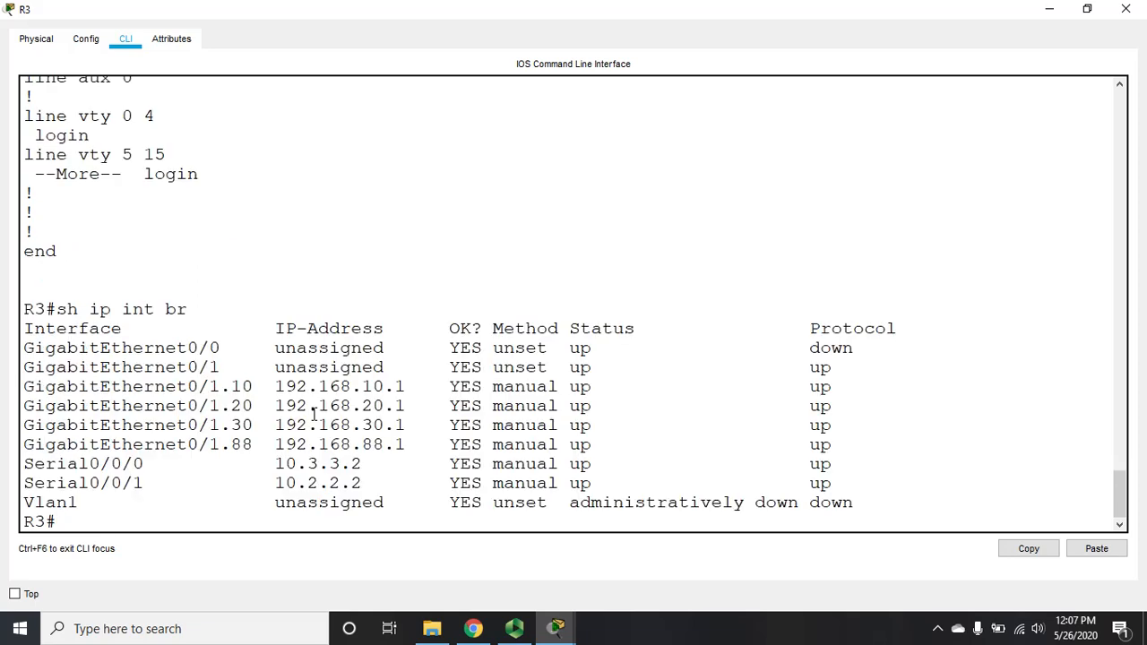
text(ping)
text(10.3.3.1)
key(Return)
Step: Confirm 10.3.3.1 appears among R3's EIGRP neighbours, then end the session and close R3
text(sh ip eigrp nei)
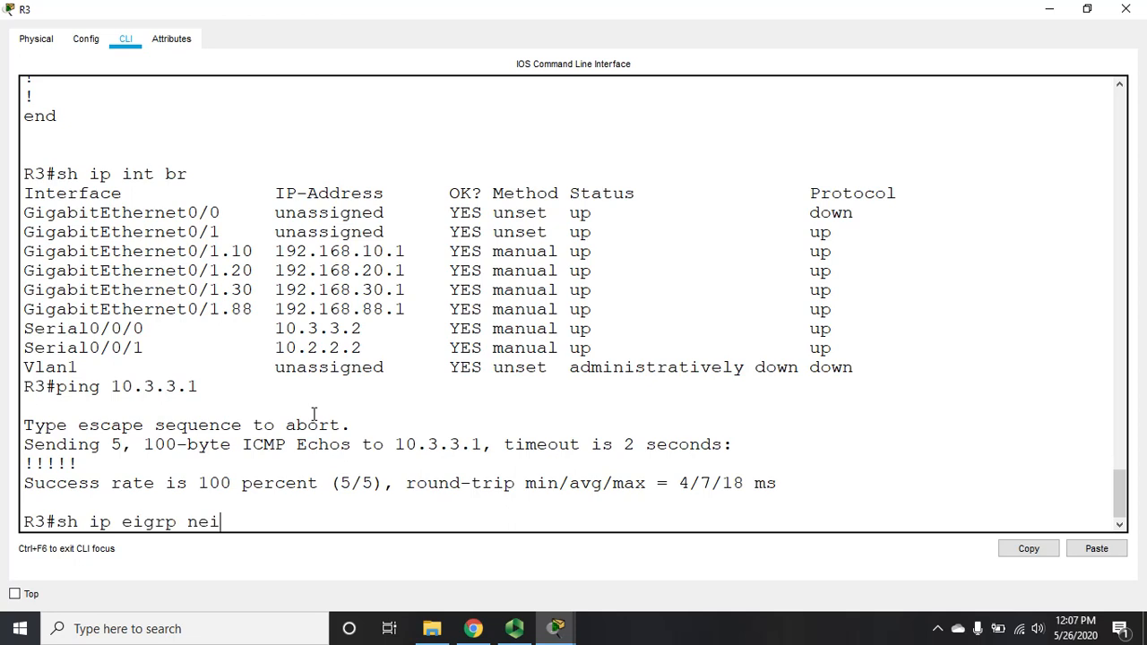
key(Return)
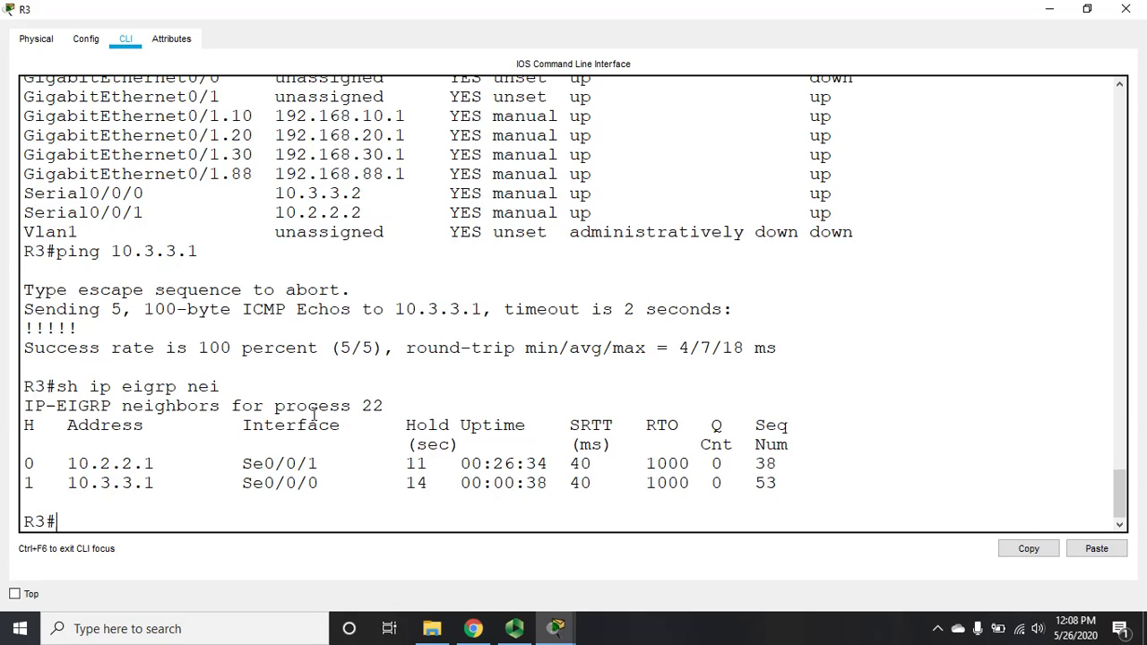
text(exit)
key(Return)
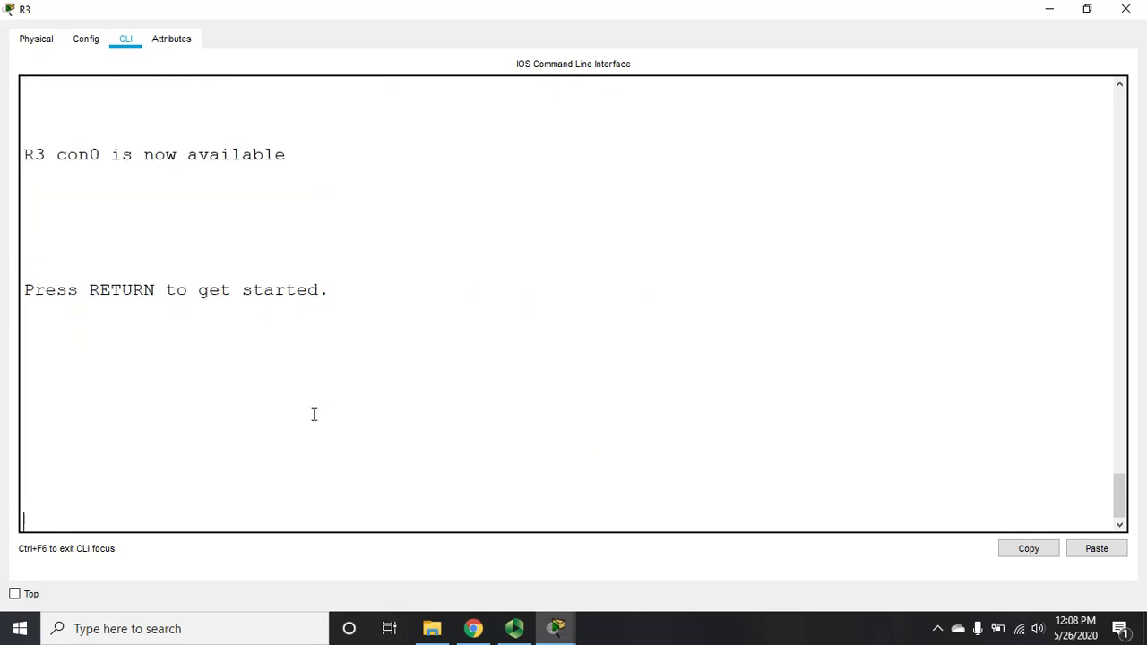
click(1125, 9)
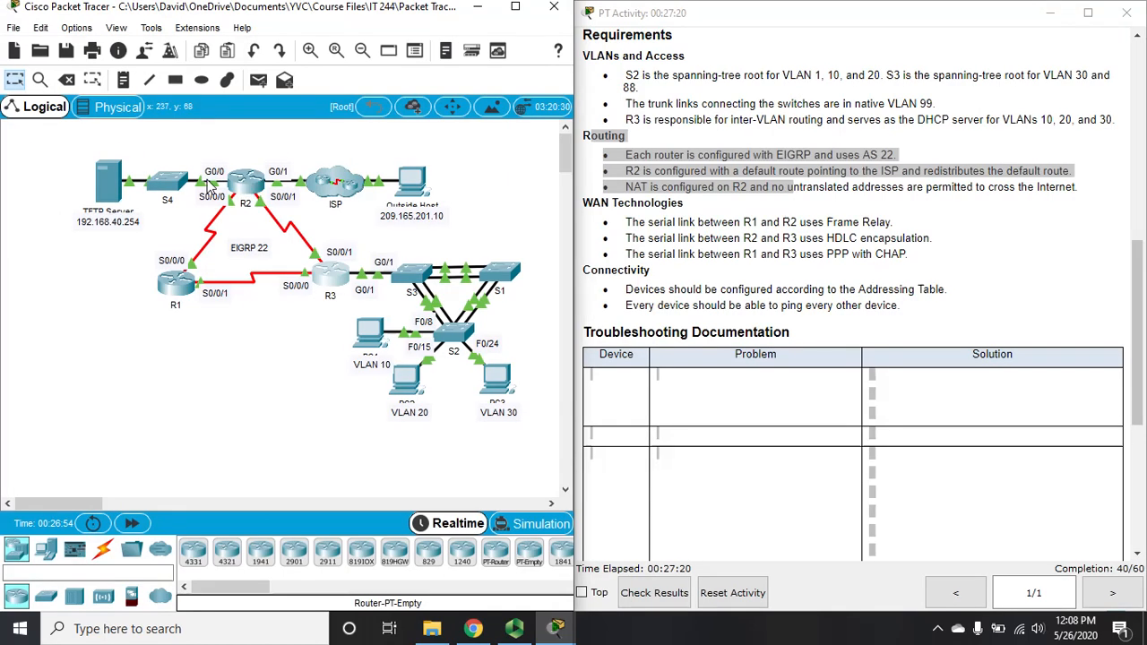
Step: In R2's CLI, enter privileged mode, confirm both serial links up with 'sh ip int br', and close R2
click(252, 182)
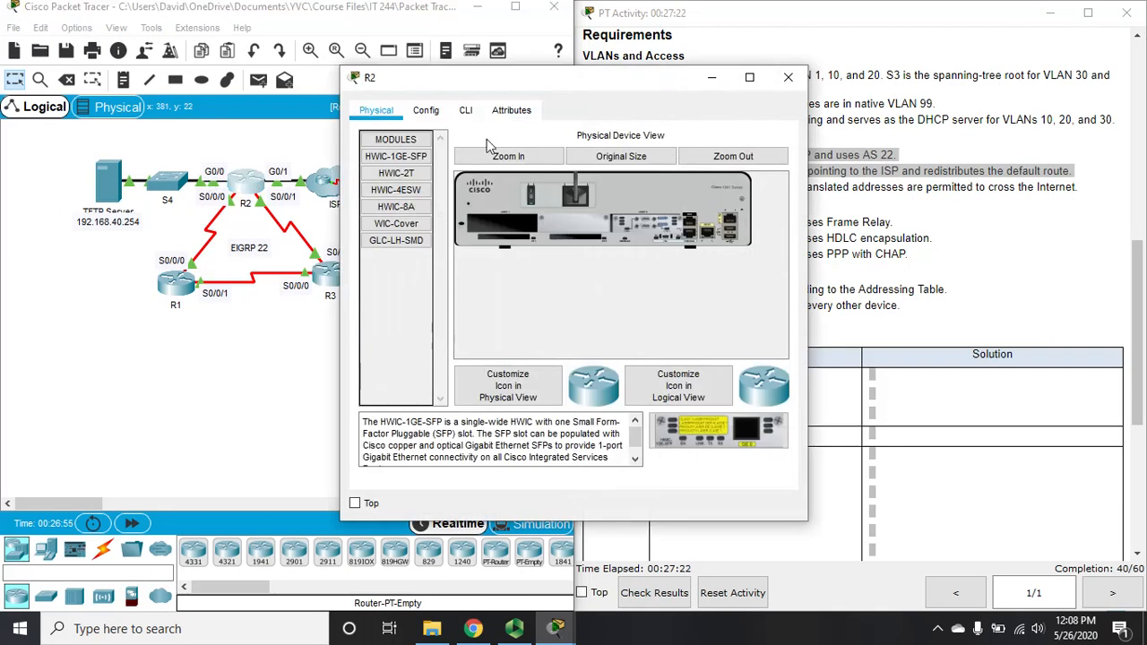
click(466, 111)
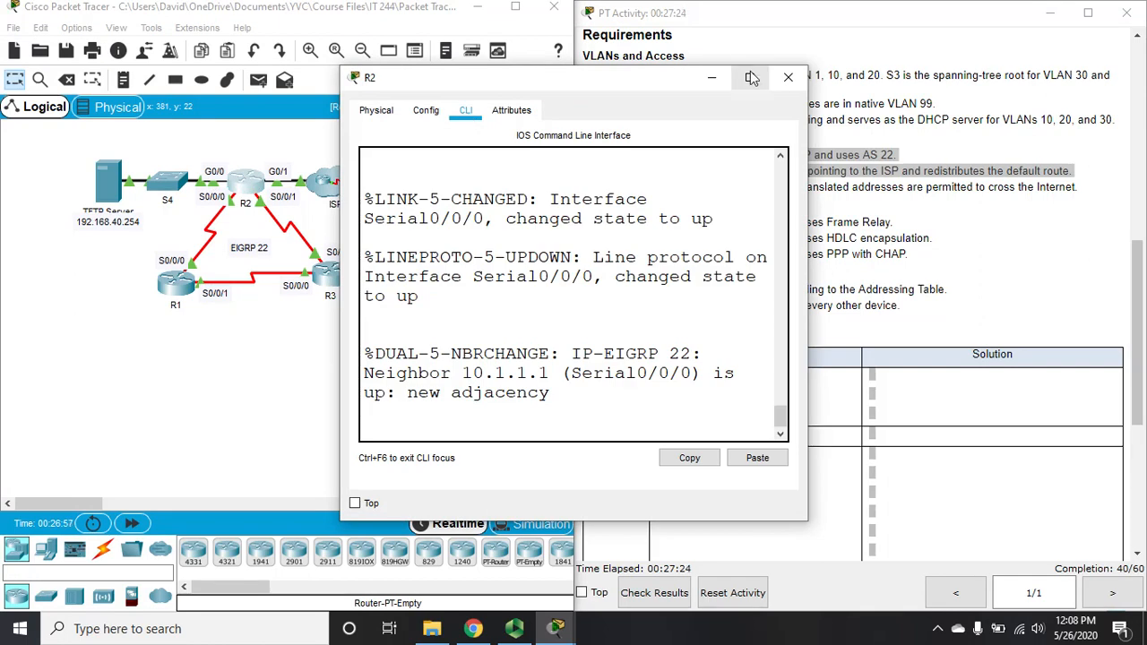
click(749, 77)
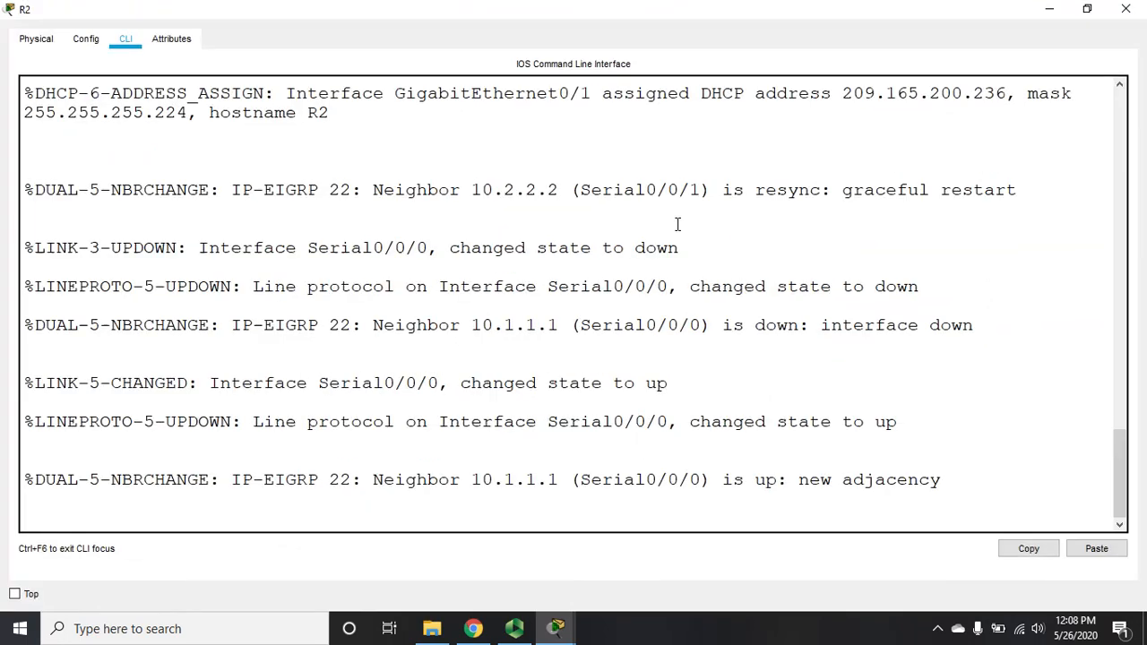
key(Return)
text(en)
key(Return)
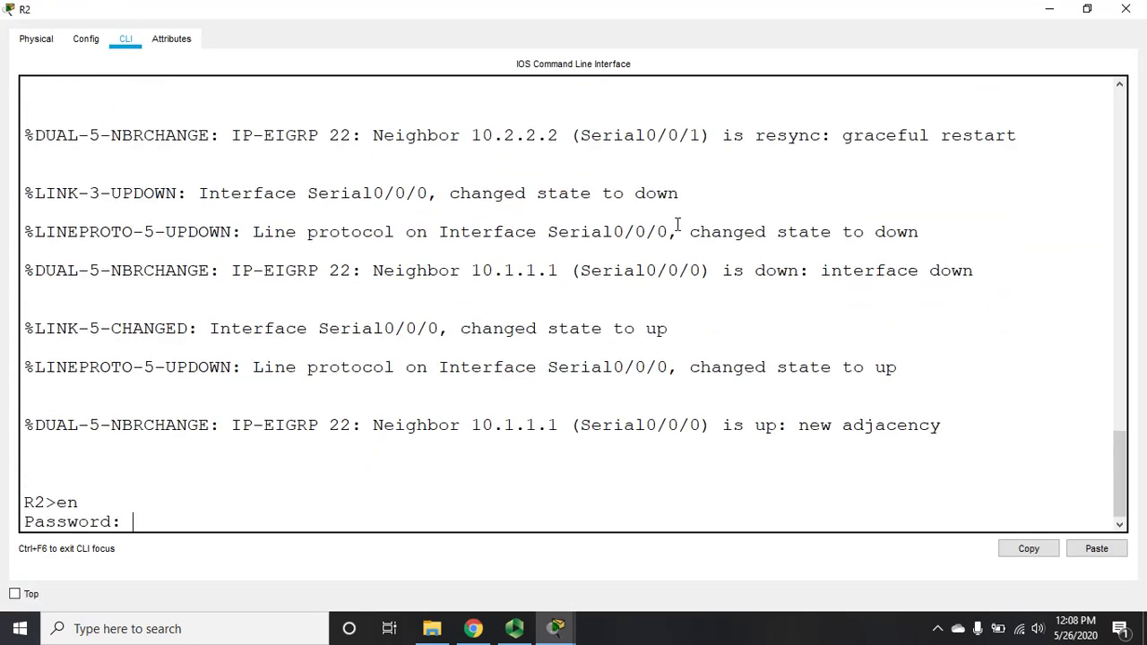
key(Return)
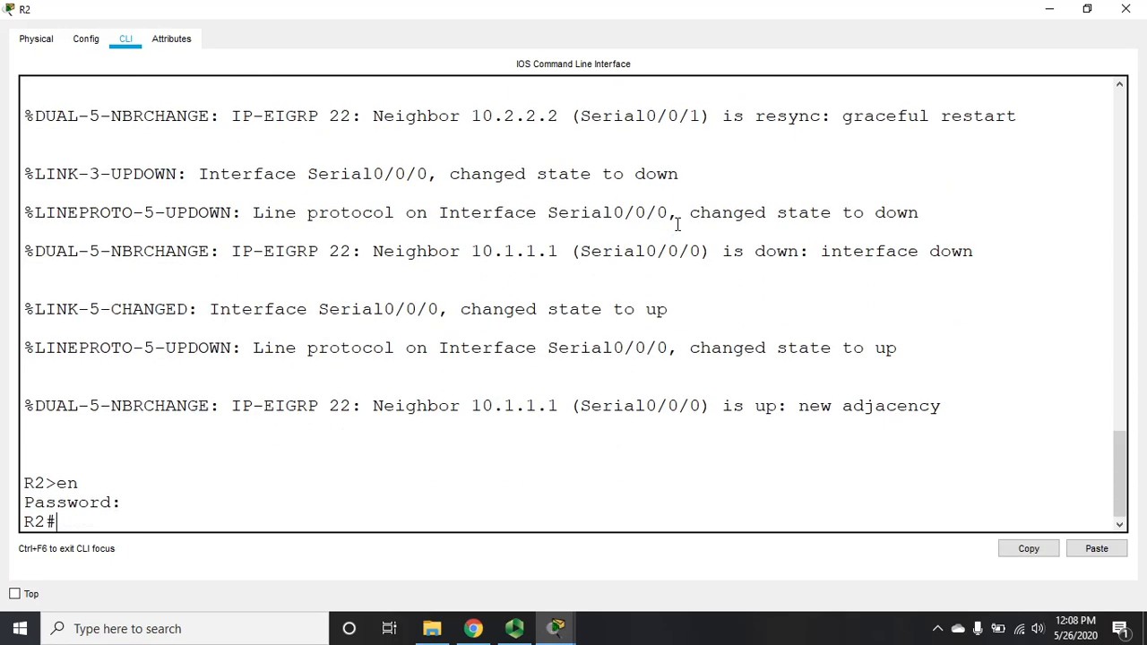
text(sh ip int br)
key(Return)
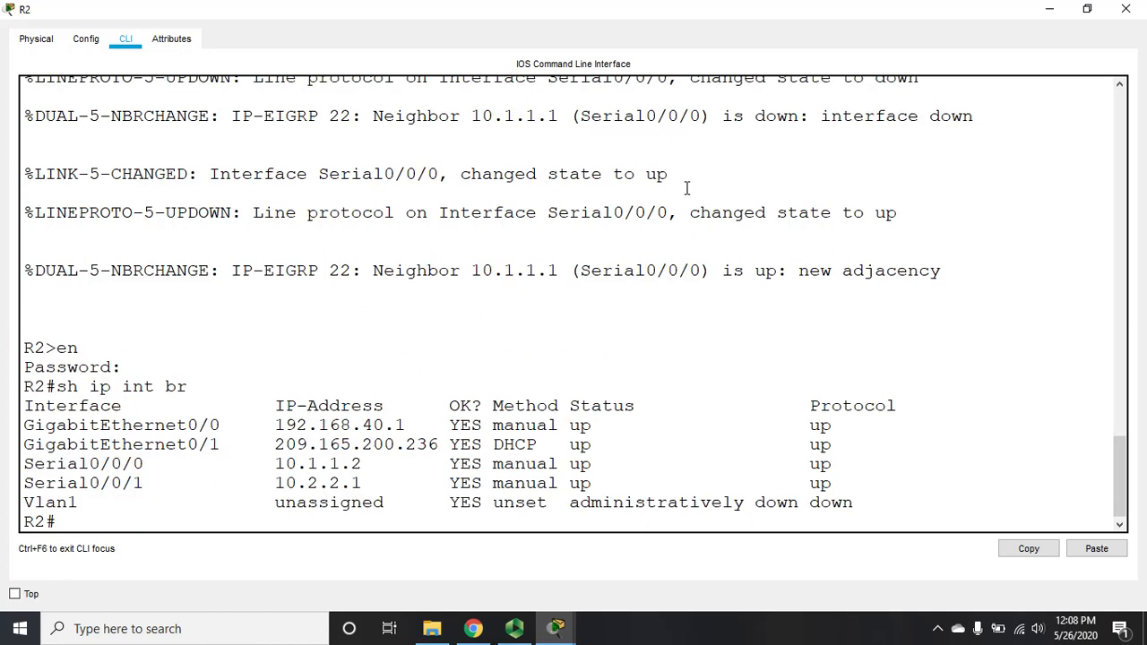
click(1126, 9)
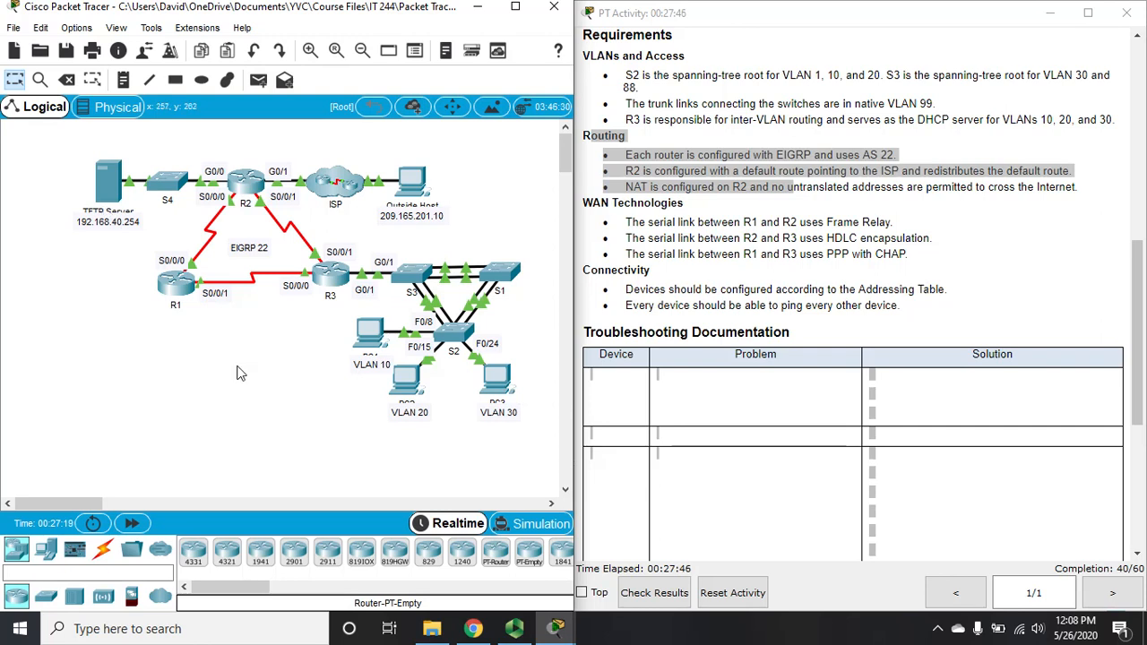
Step: Ping 192.168.40.254 twice from PC1's command prompt, getting 4/4 replies, then close PC1
click(375, 334)
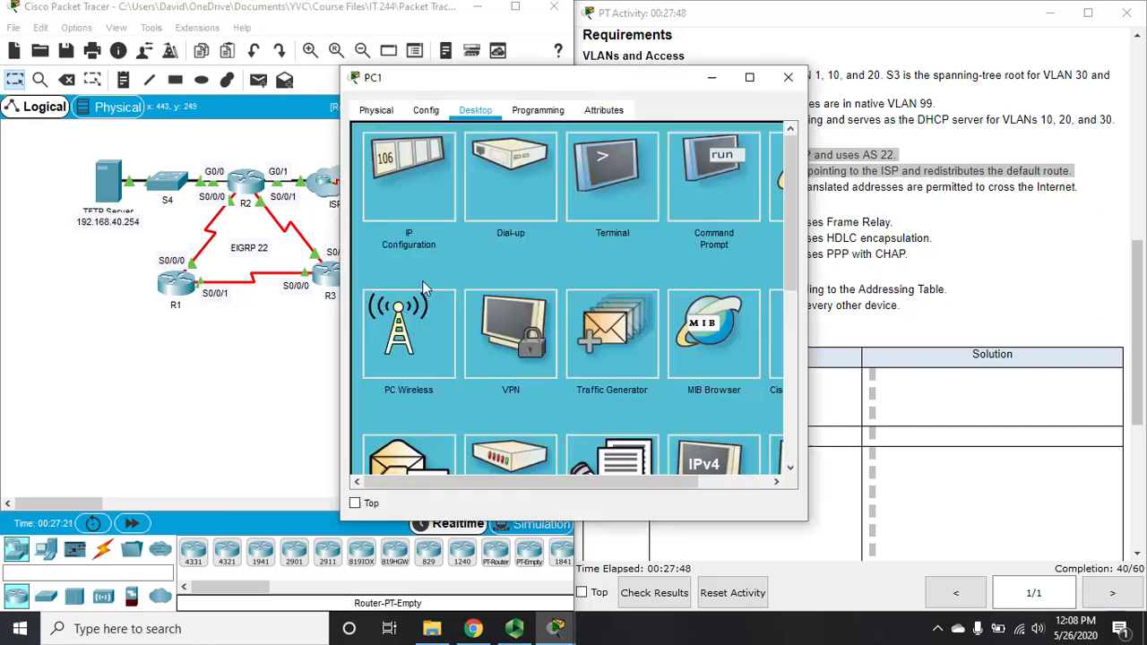
click(752, 81)
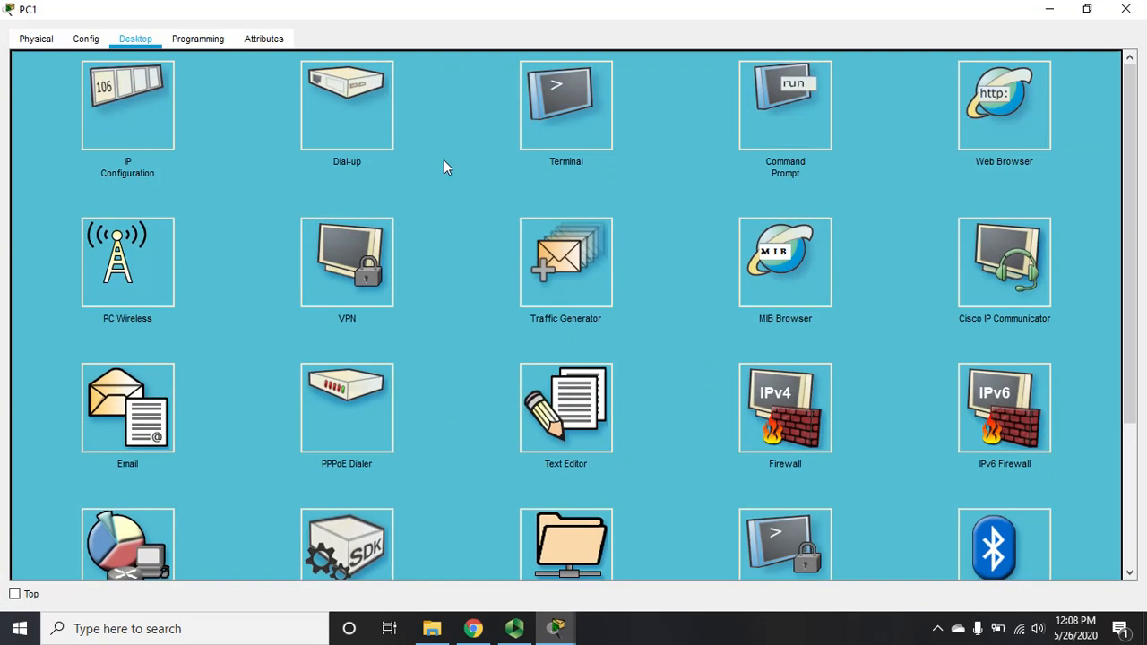
click(742, 114)
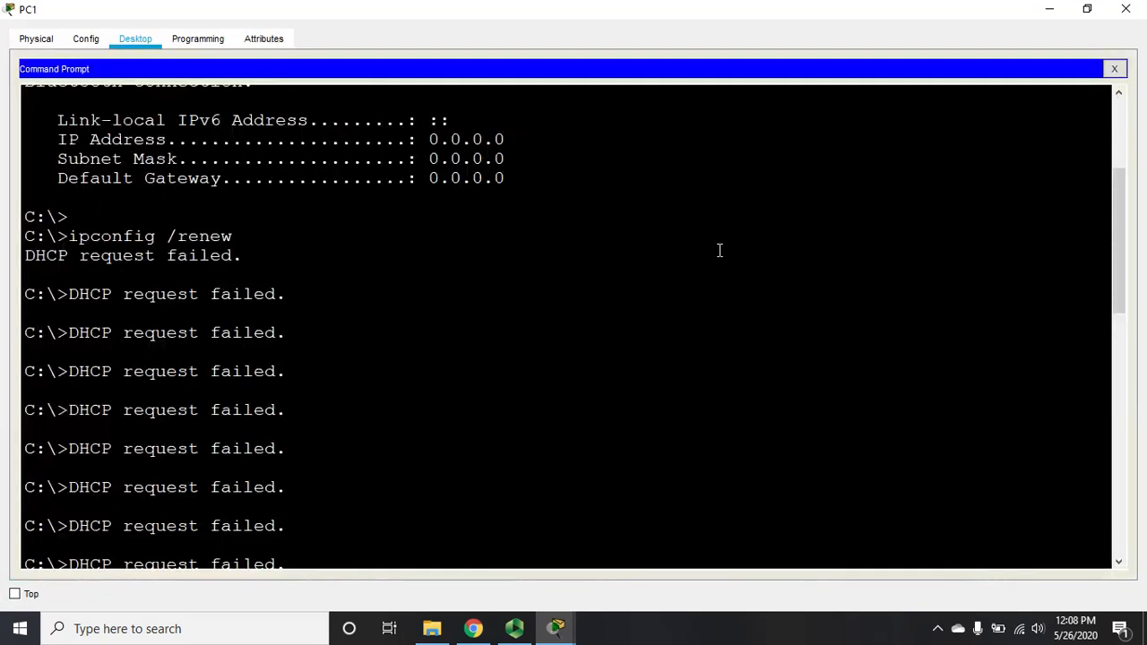
text(ping)
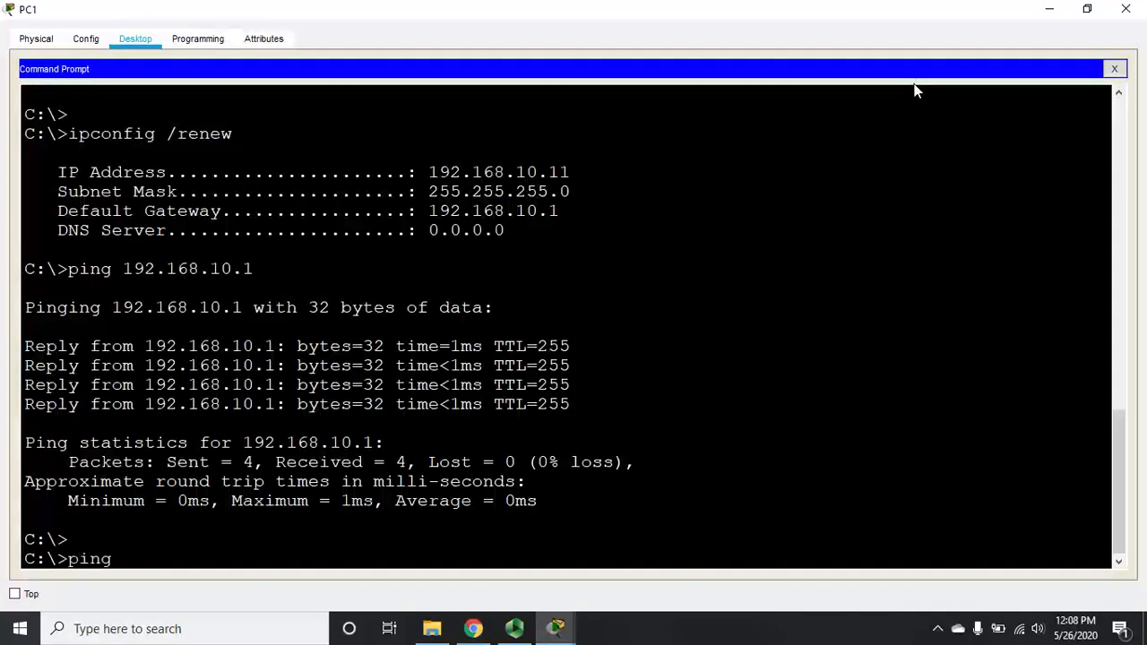
text( 192.168.40.254)
key(Return)
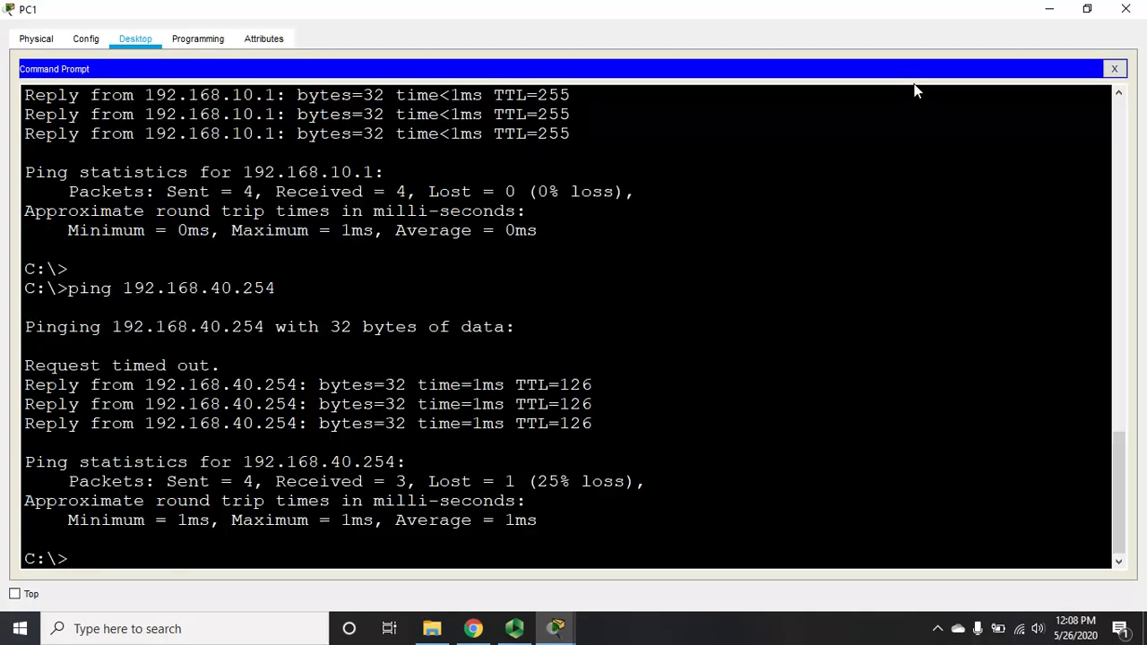
key(Up)
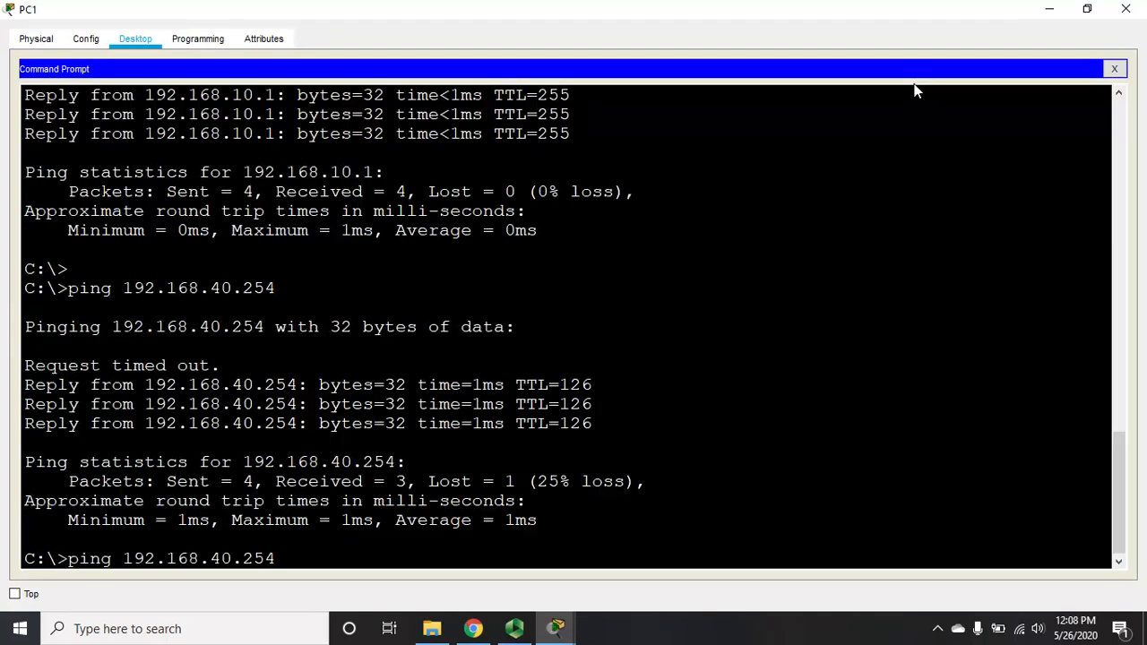
key(Return)
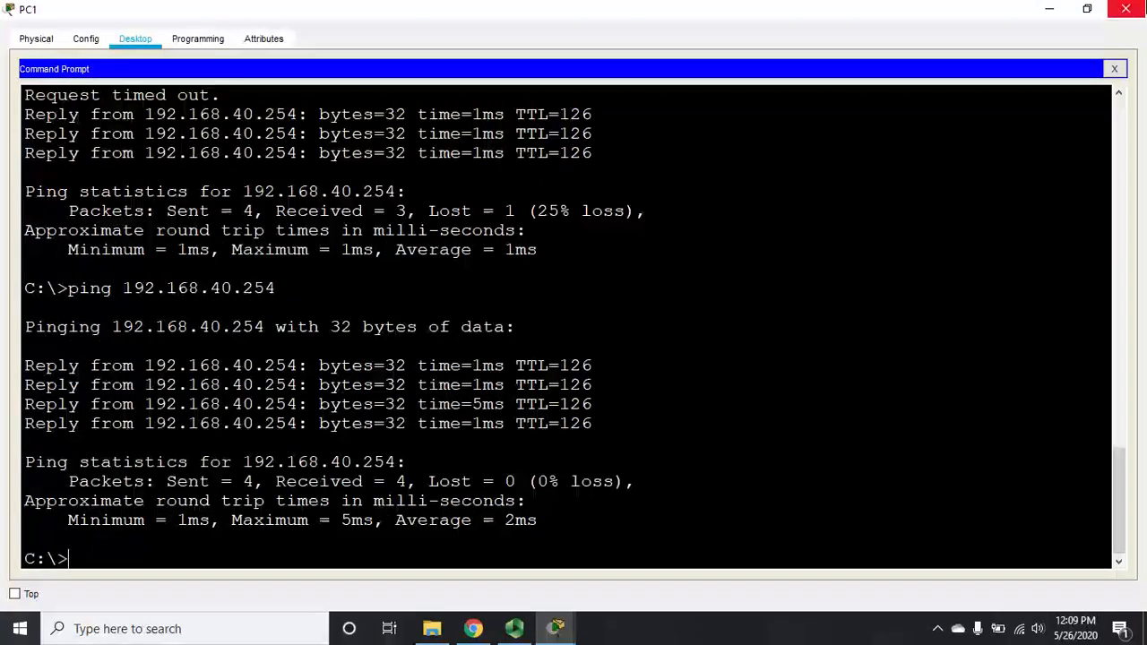
click(1125, 9)
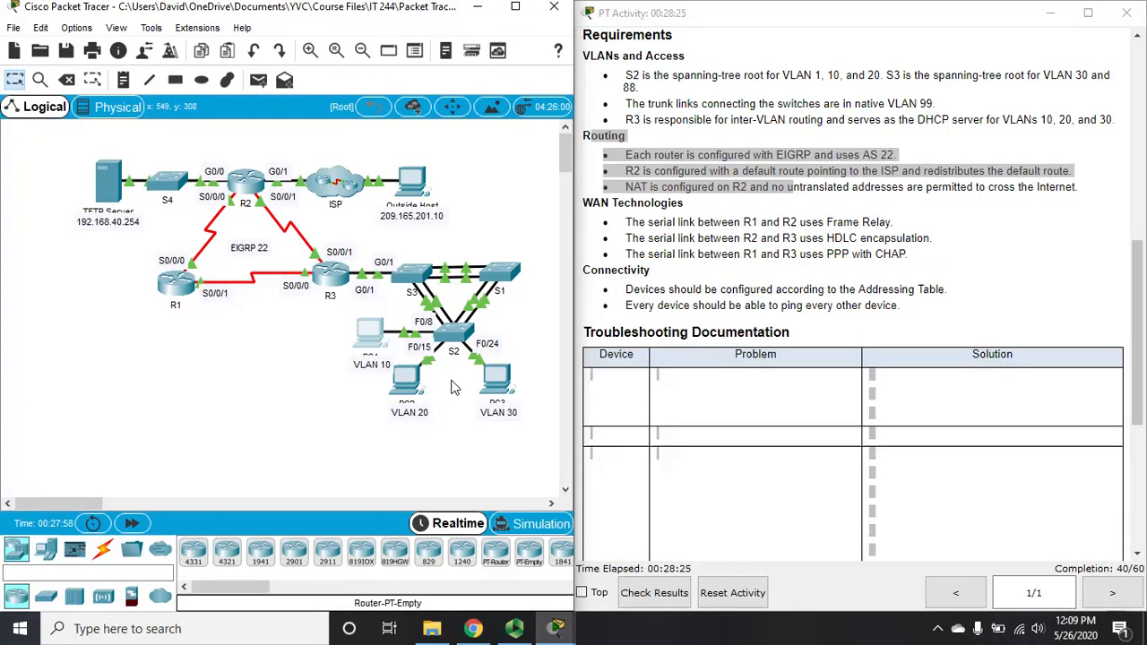
Step: From PC2's full-screen command prompt, ping the TFTP server at 192.168.40.254, then close PC2
click(405, 387)
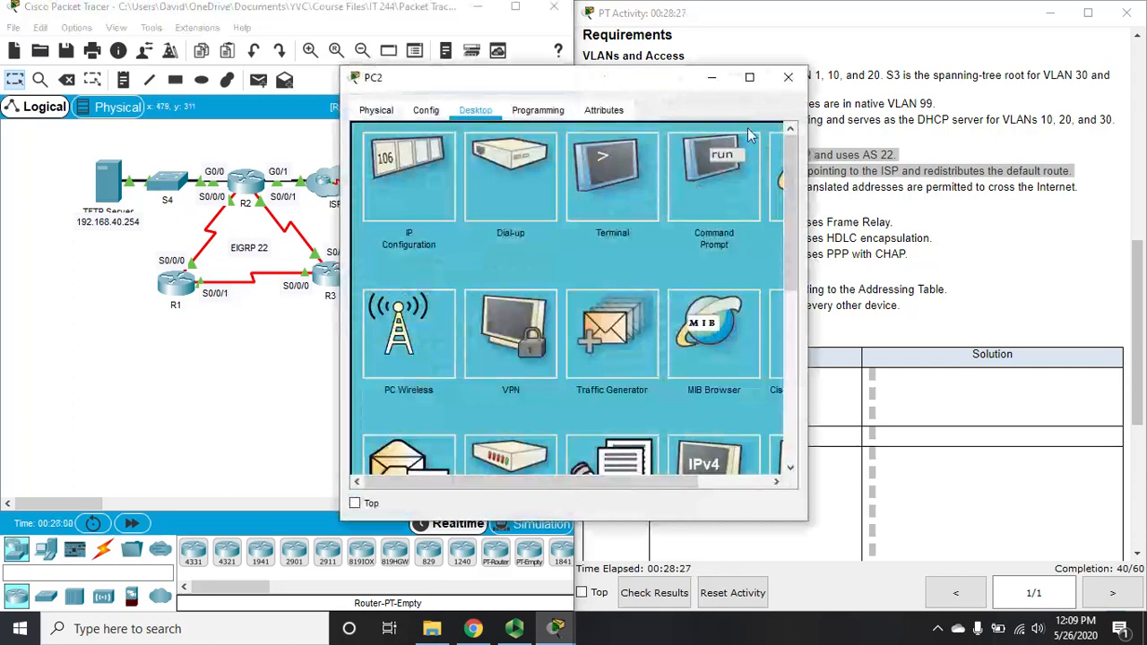
click(748, 79)
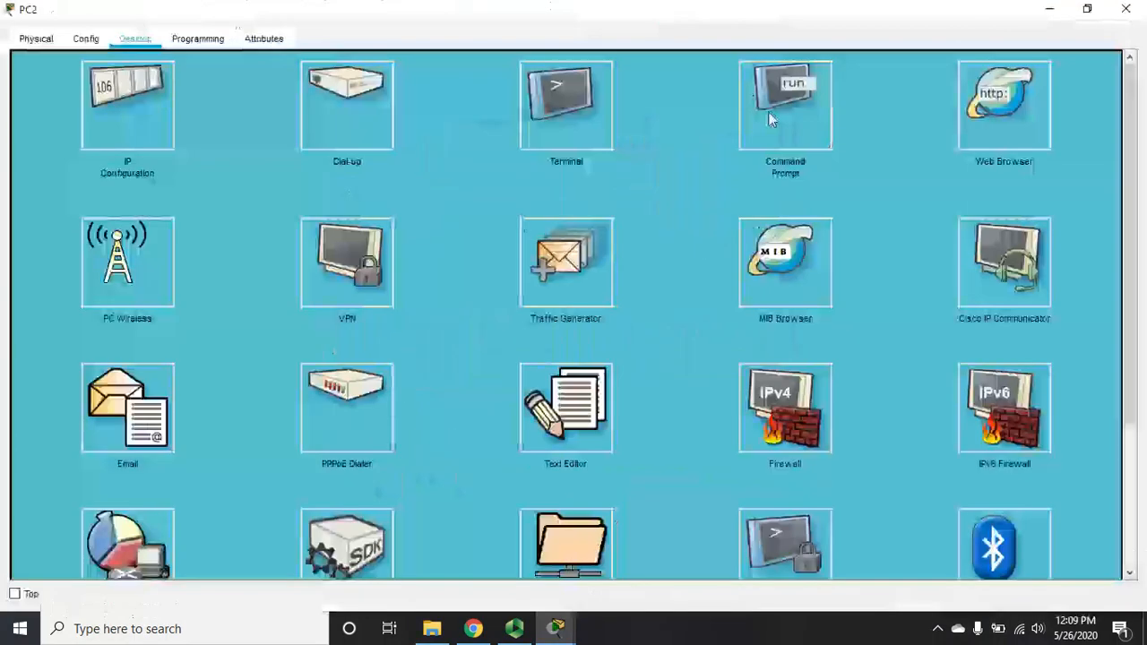
click(770, 112)
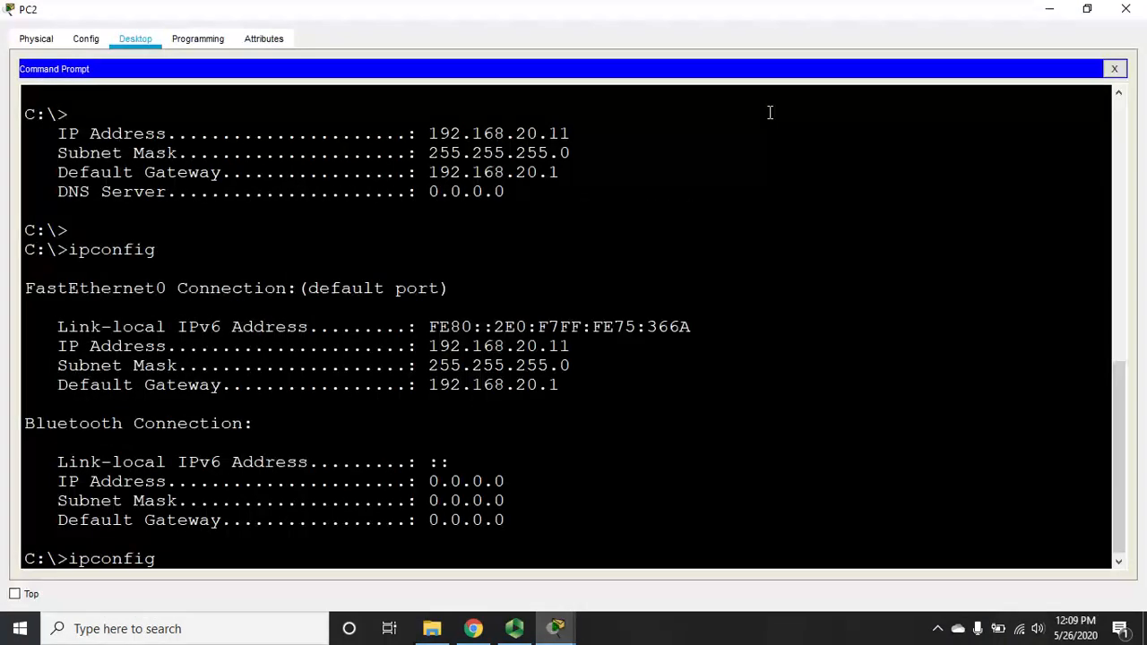
text(\)
key(BackSpace)
key(BackSpace)
key(BackSpace)
key(BackSpace)
key(BackSpace)
key(BackSpace)
key(BackSpace)
key(BackSpace)
key(BackSpace)
key(BackSpace)
text(ping 192.168.40)
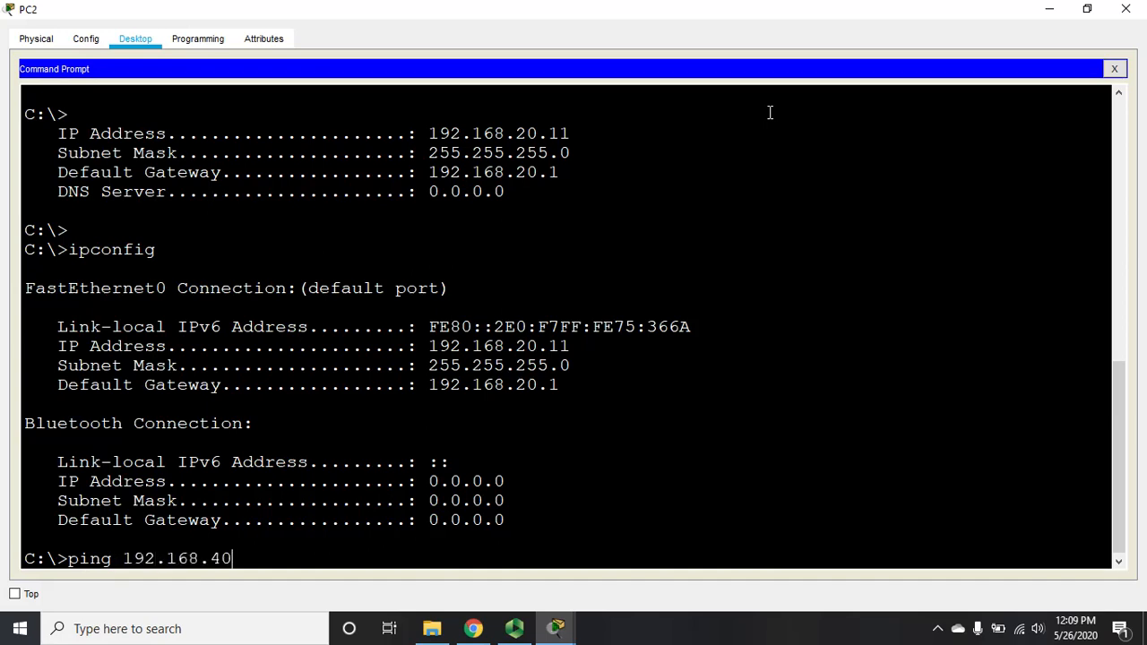
text(.254)
key(Return)
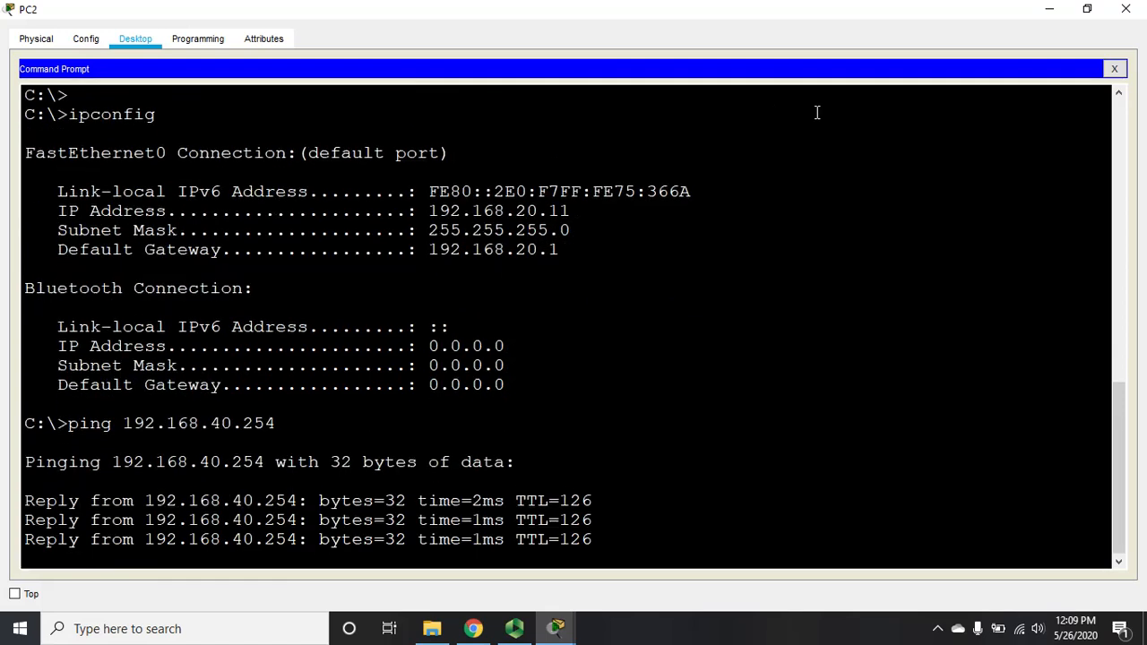
click(1124, 12)
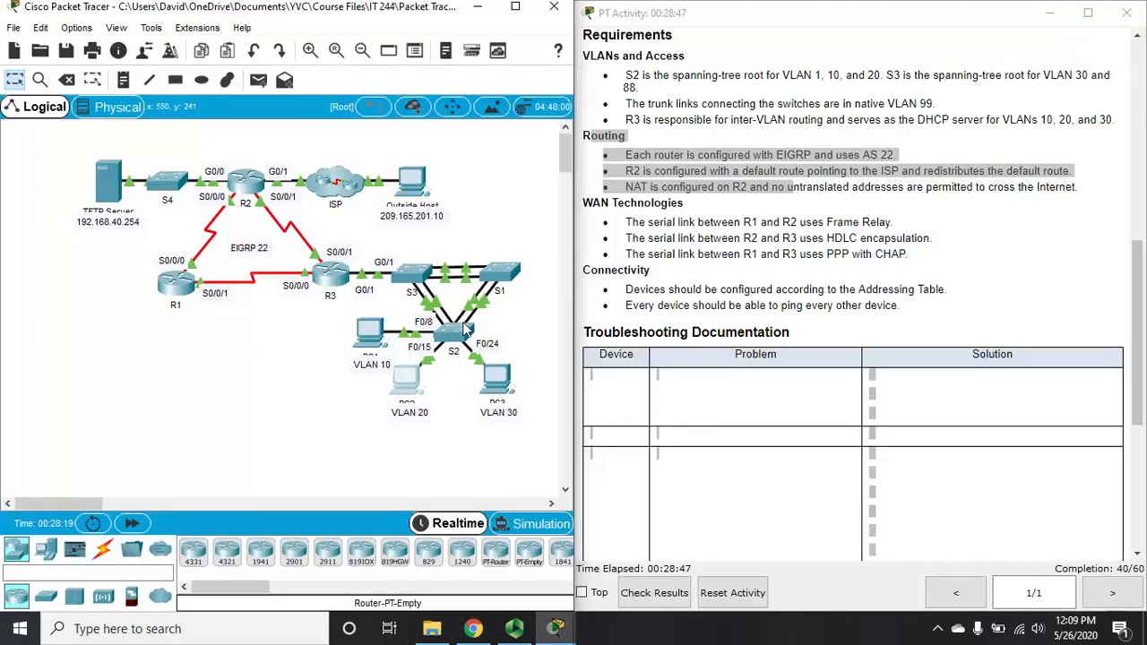
Step: On PC3, edit the recalled ping to target 192.168.40.254, get 4/4 replies, and close PC3
click(501, 388)
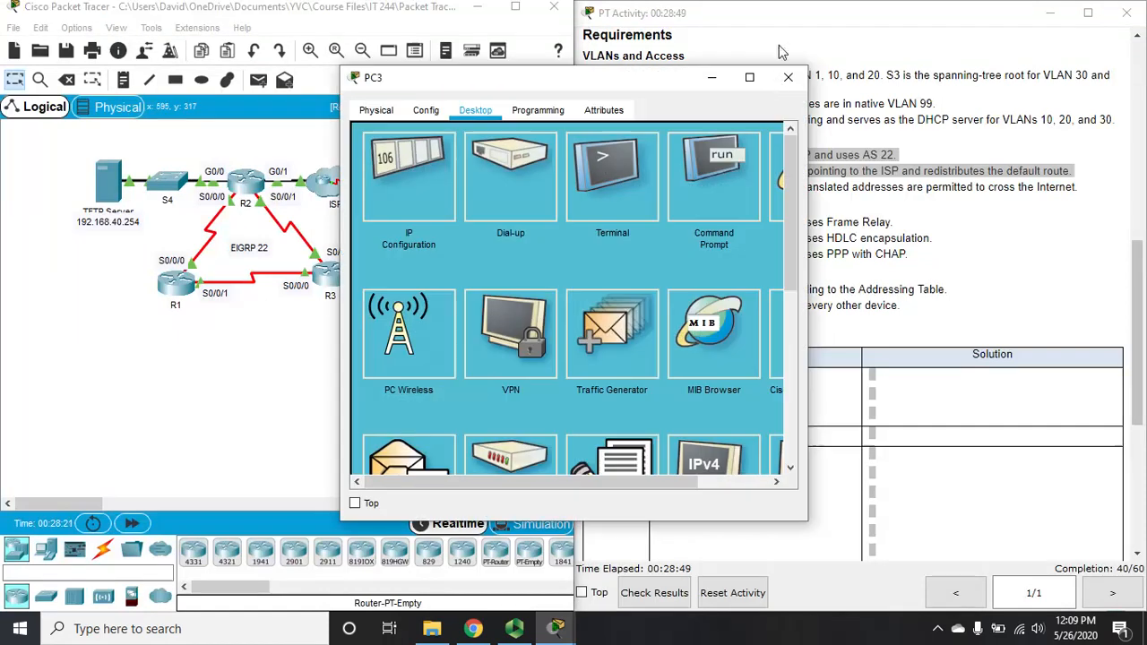
click(750, 81)
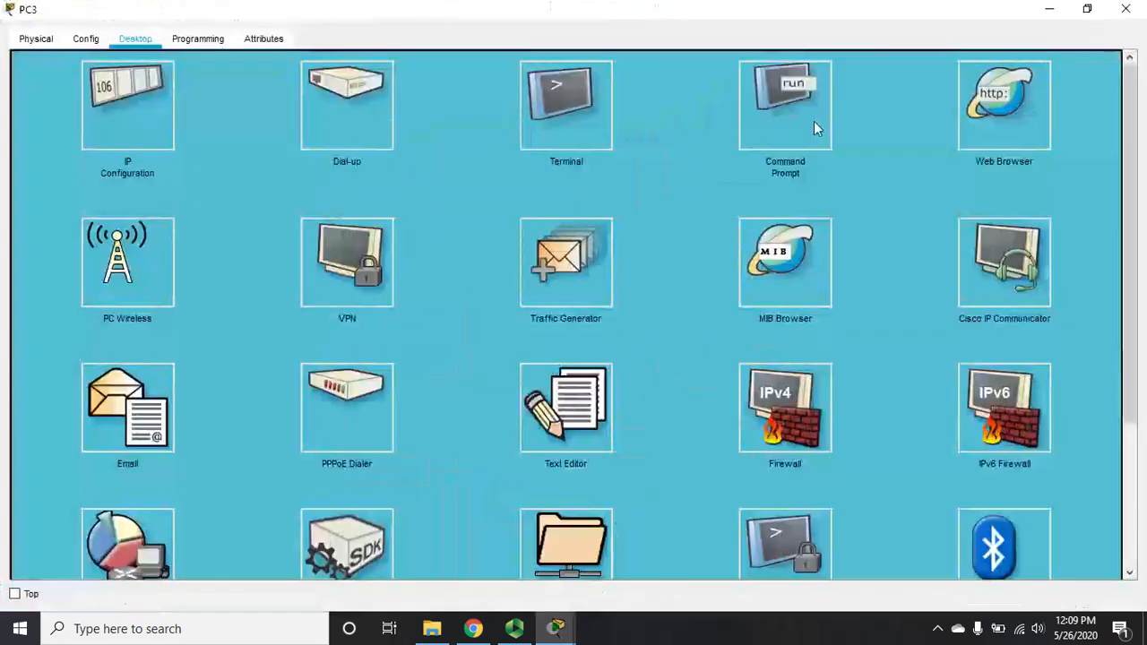
click(819, 123)
key(Return)
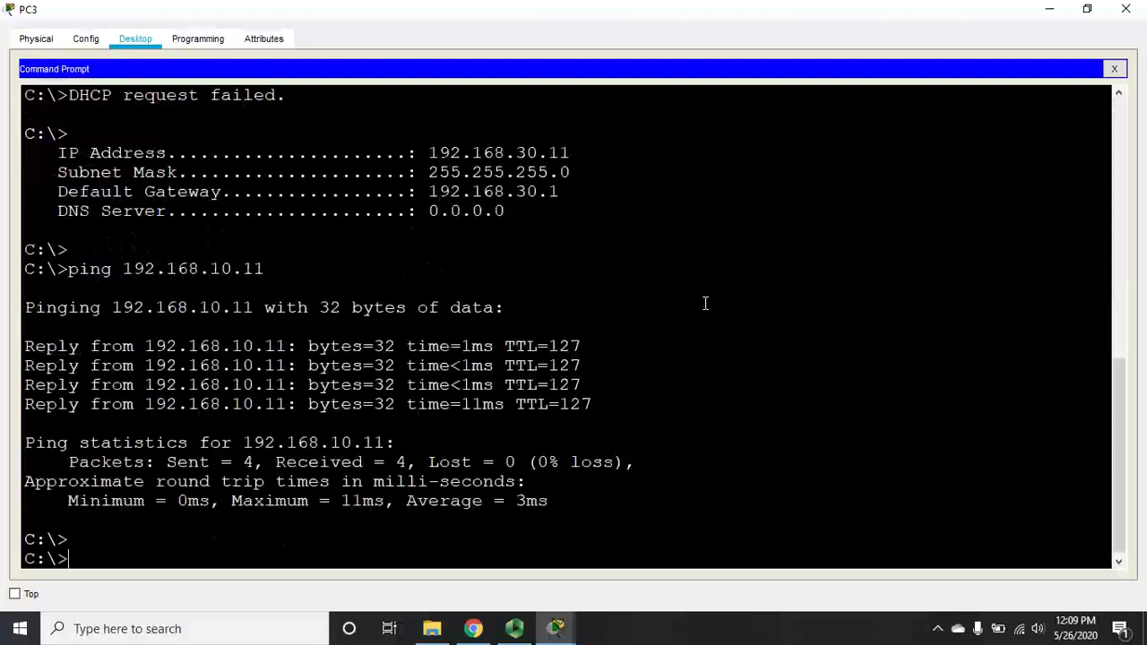
key(Up)
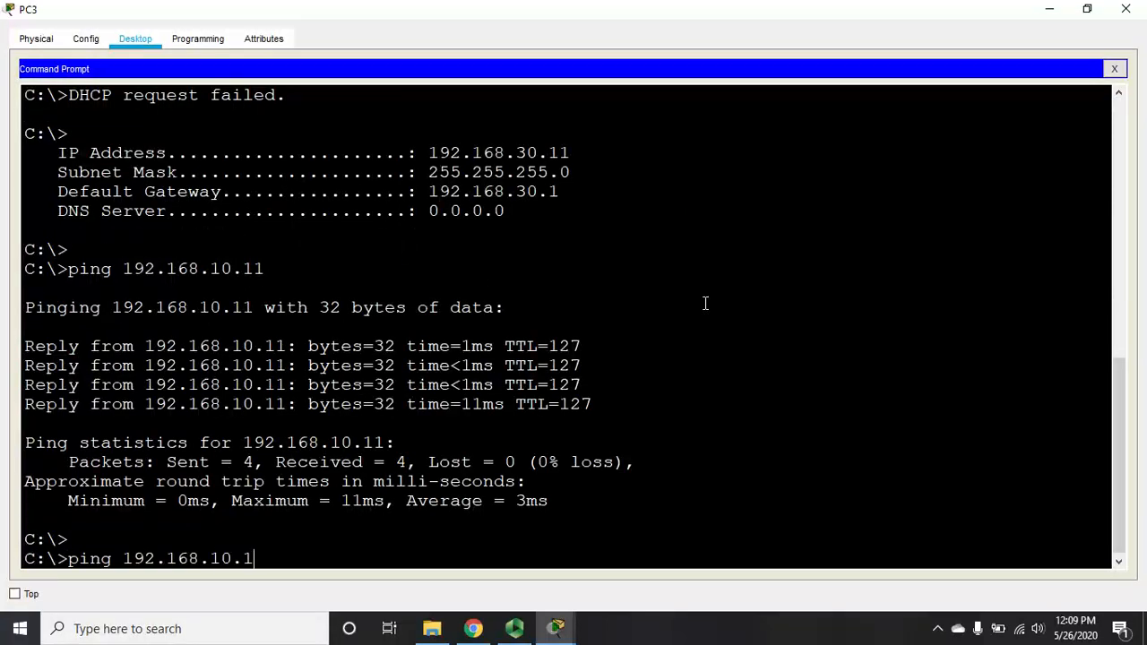
key(BackSpace)
key(BackSpace)
key(BackSpace)
text(40.254)
key(Return)
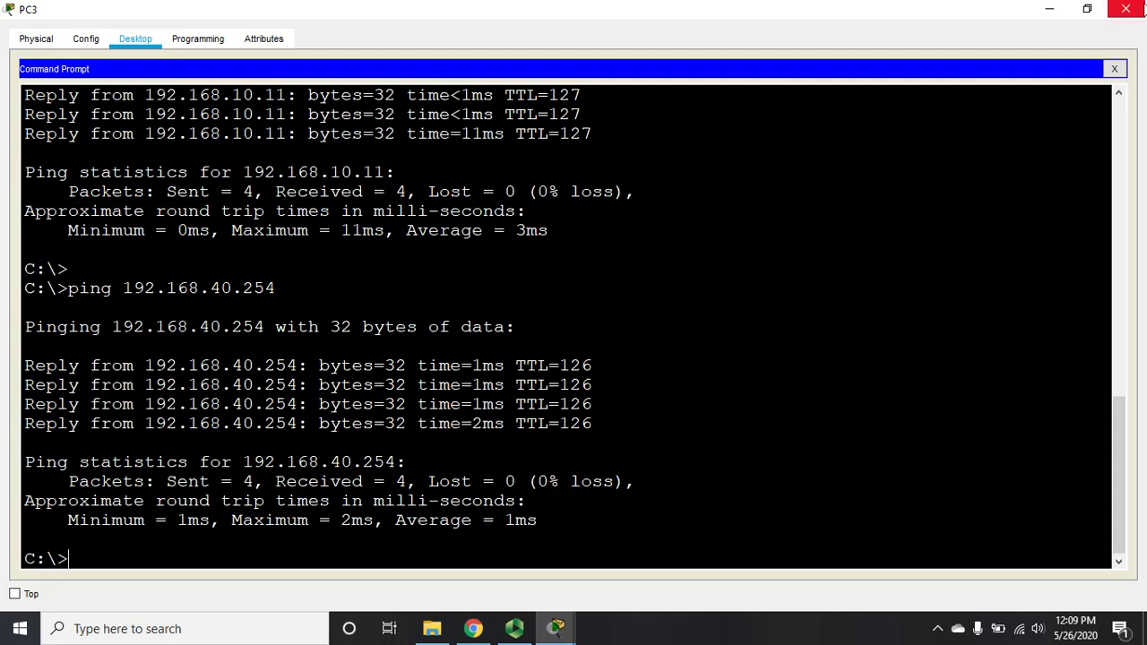
click(1126, 8)
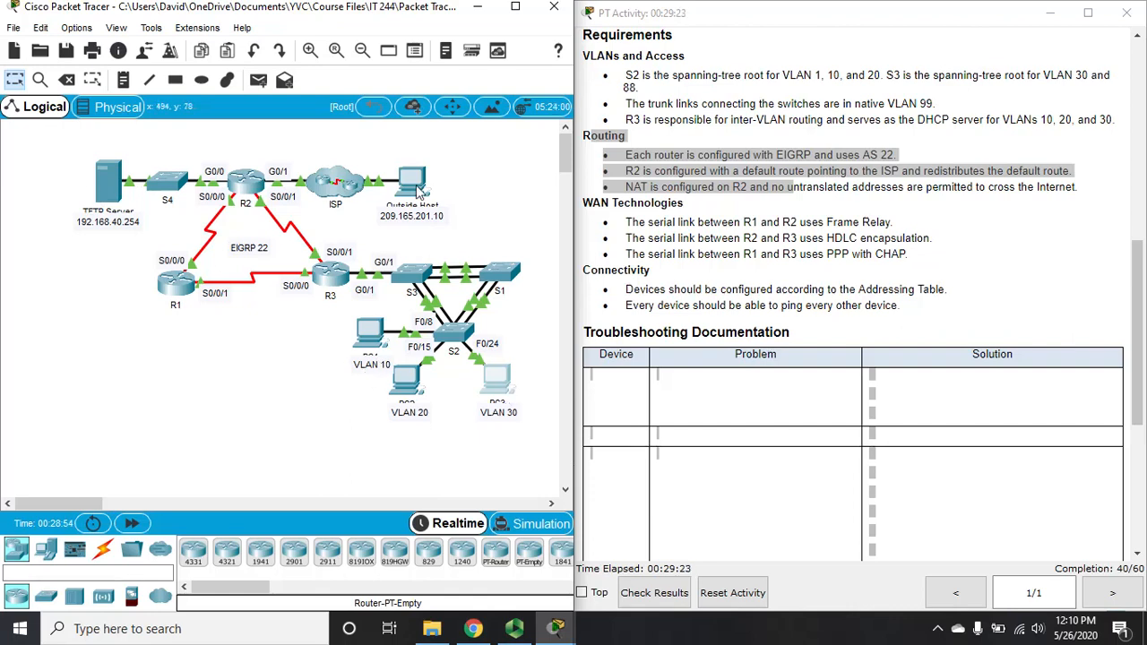
Step: Ping outside host 209.165.201.10 from PC1's full-screen command prompt, then type tracert 209.165.201.10
click(369, 333)
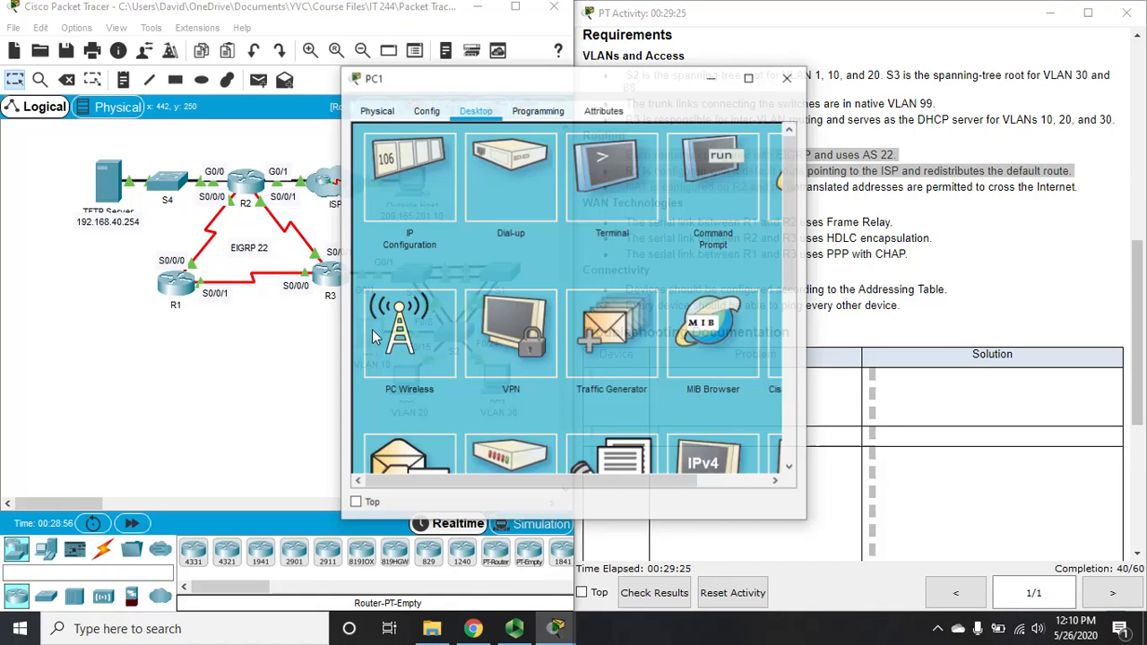
double_click(628, 77)
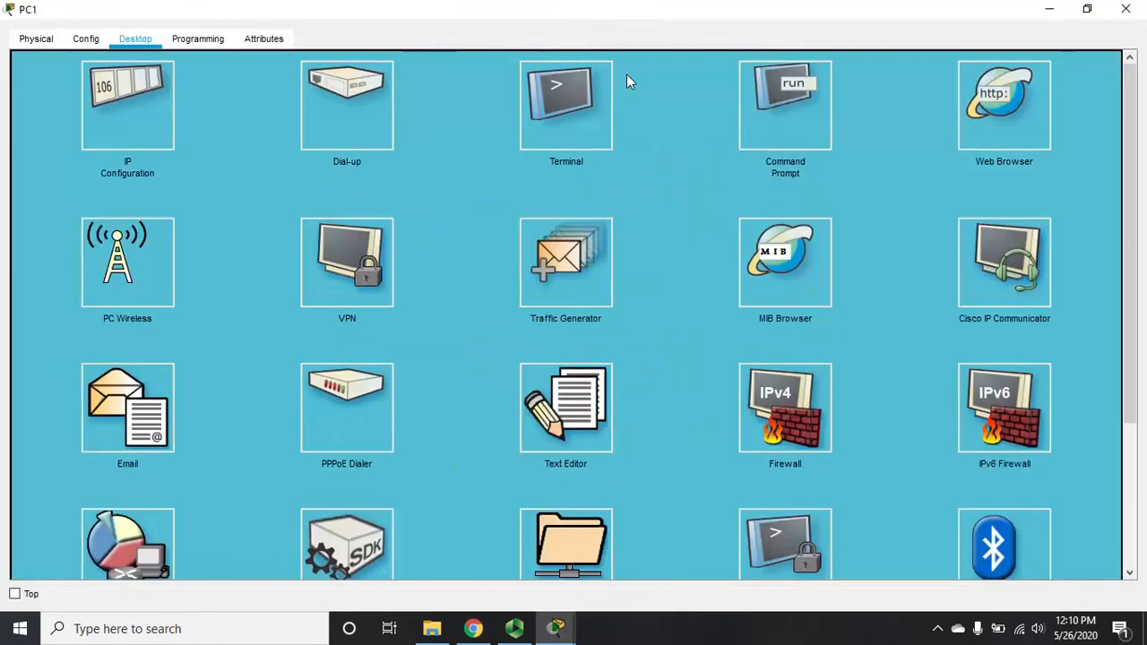
click(795, 119)
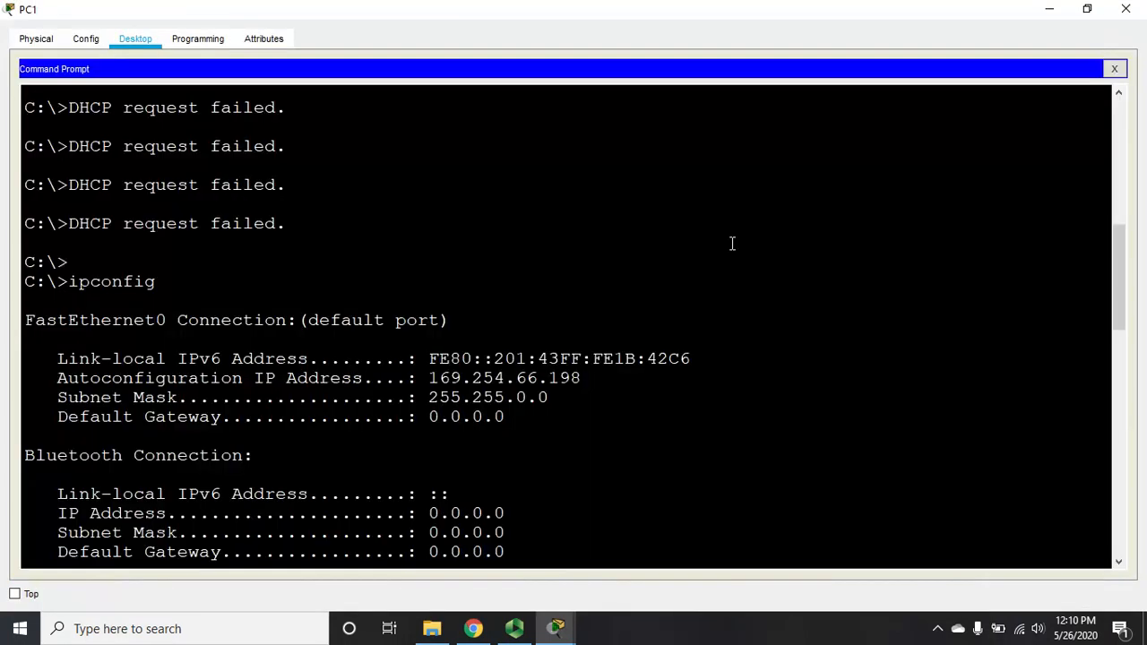
text(ping)
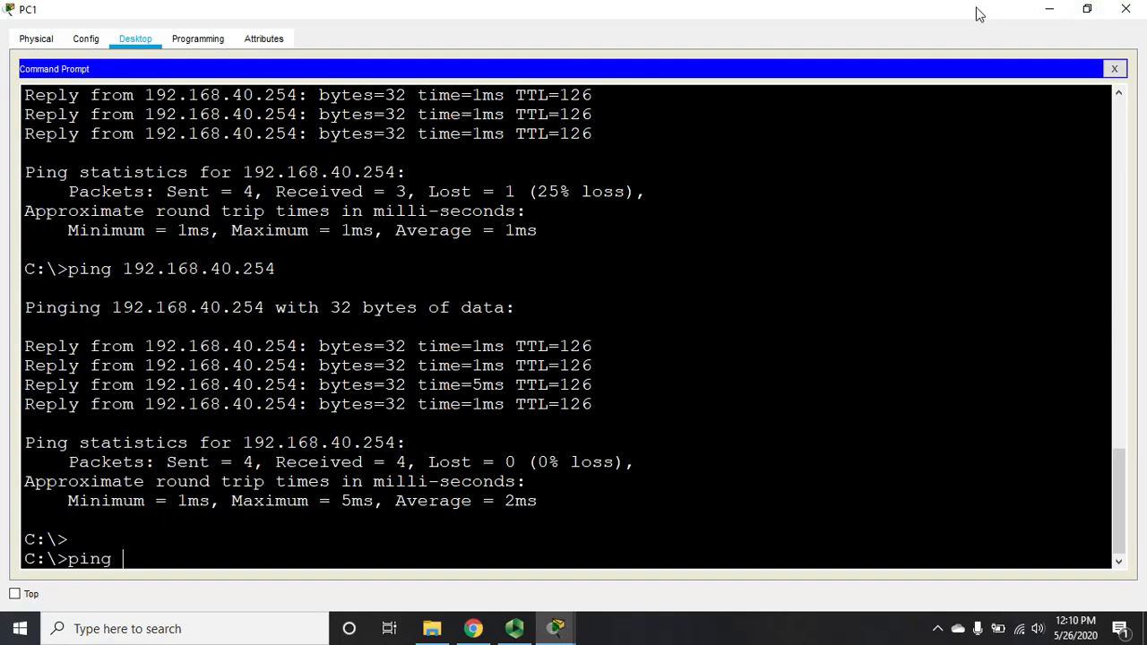
drag(978, 11, 932, 54)
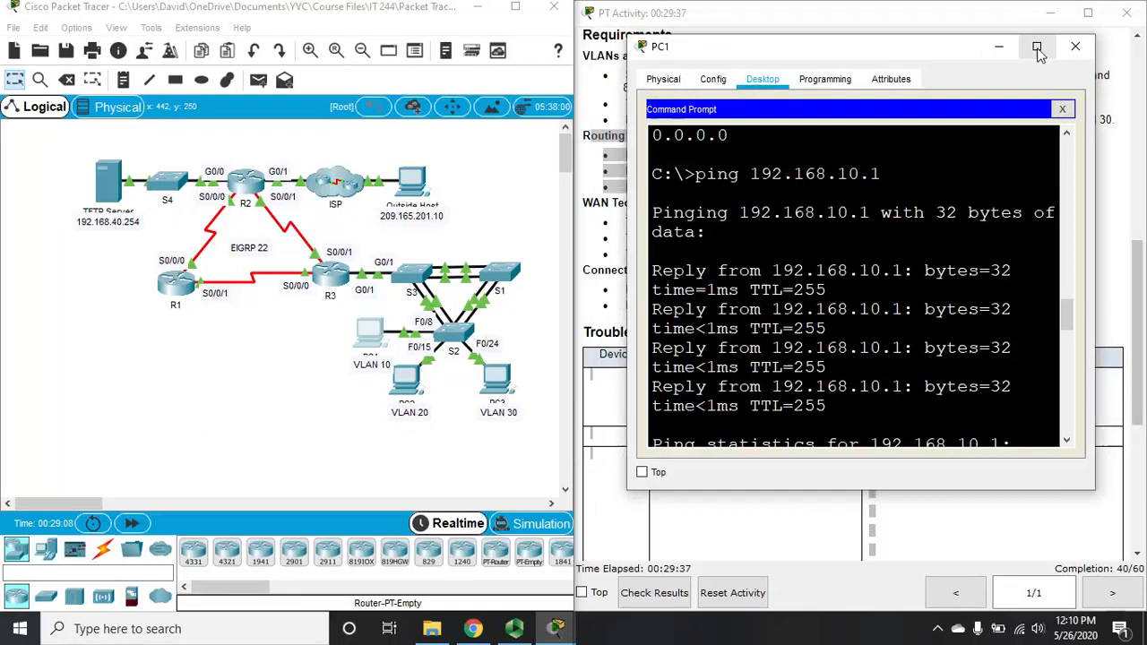
click(1037, 47)
text(20)
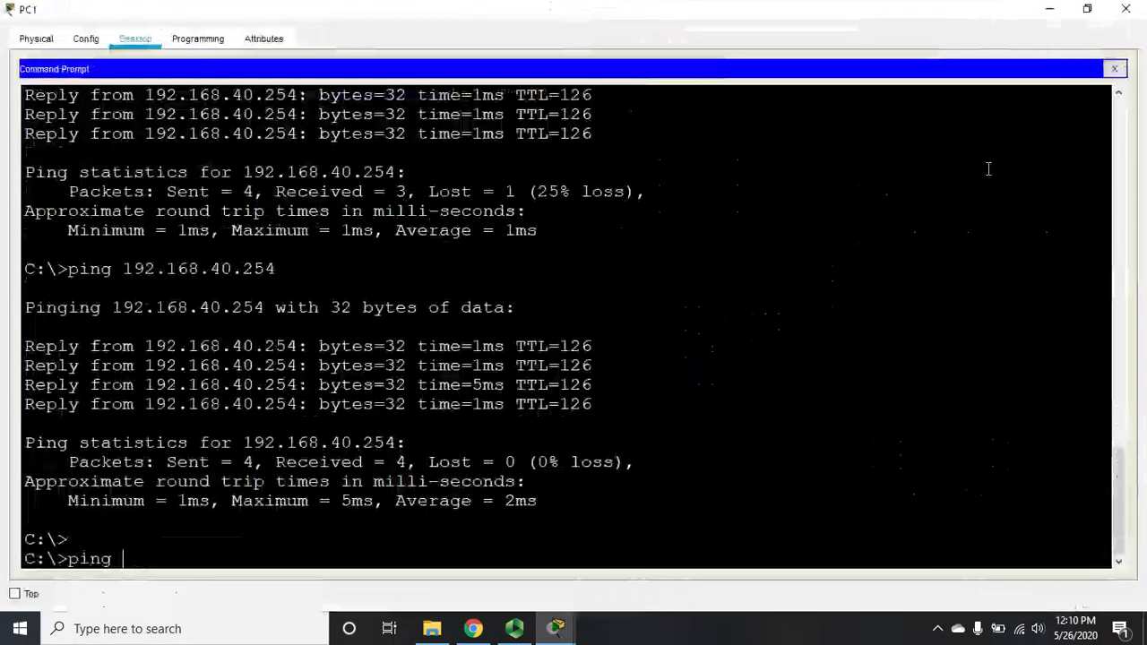
text(9.165.20)
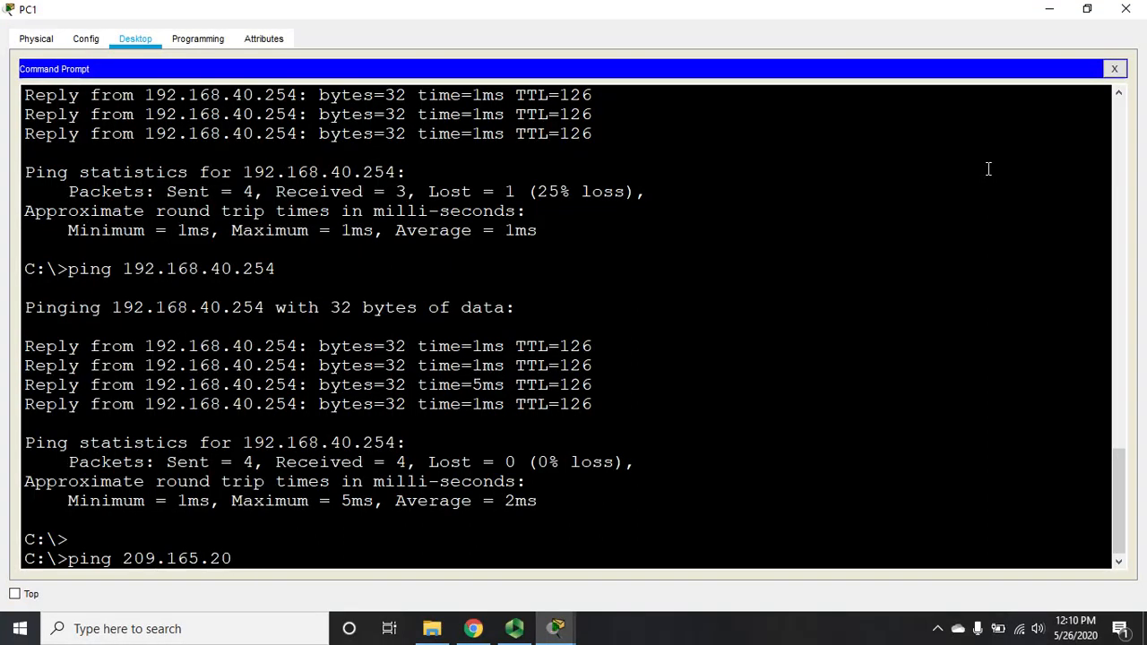
text(.1.10)
key(Return)
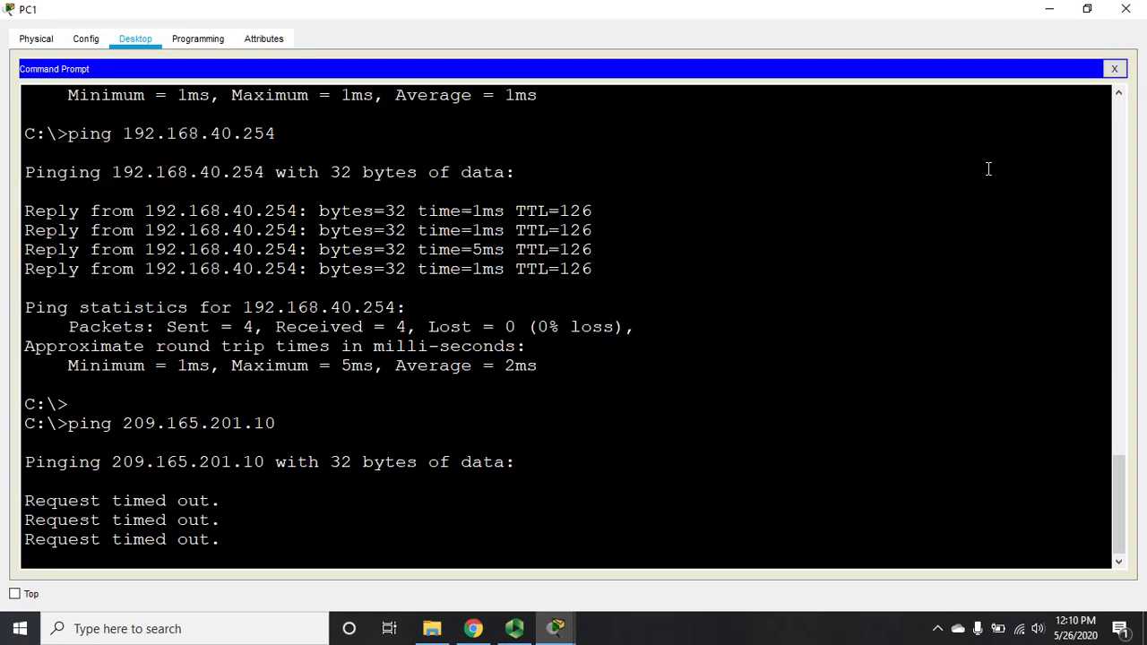
text(tra)
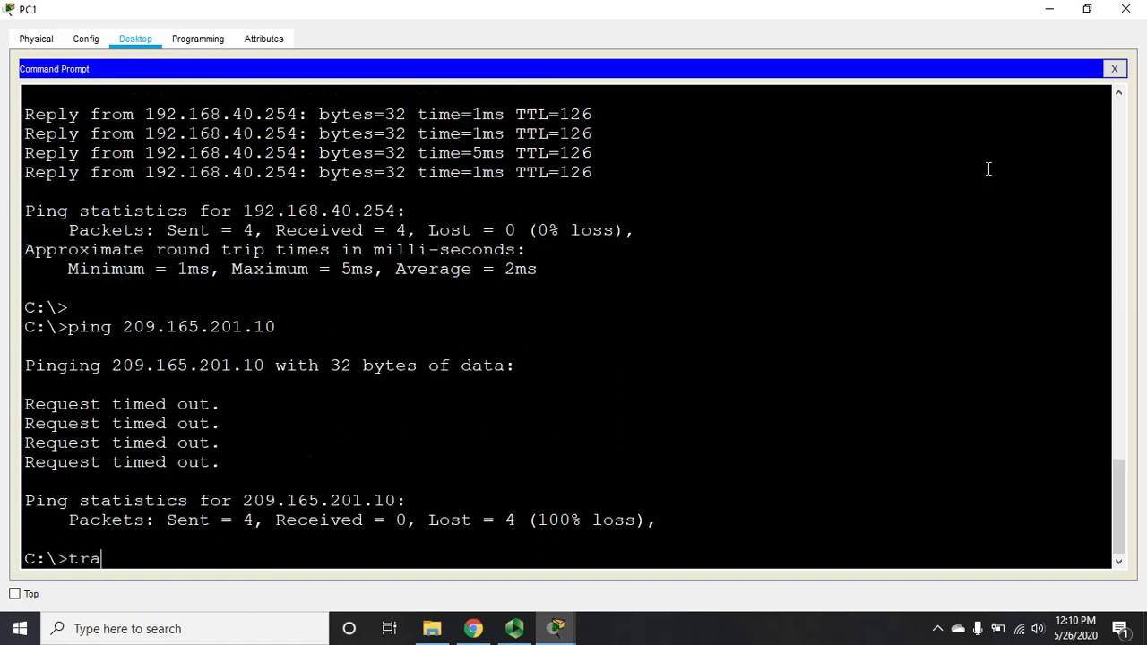
text(cert 209.165.201.10)
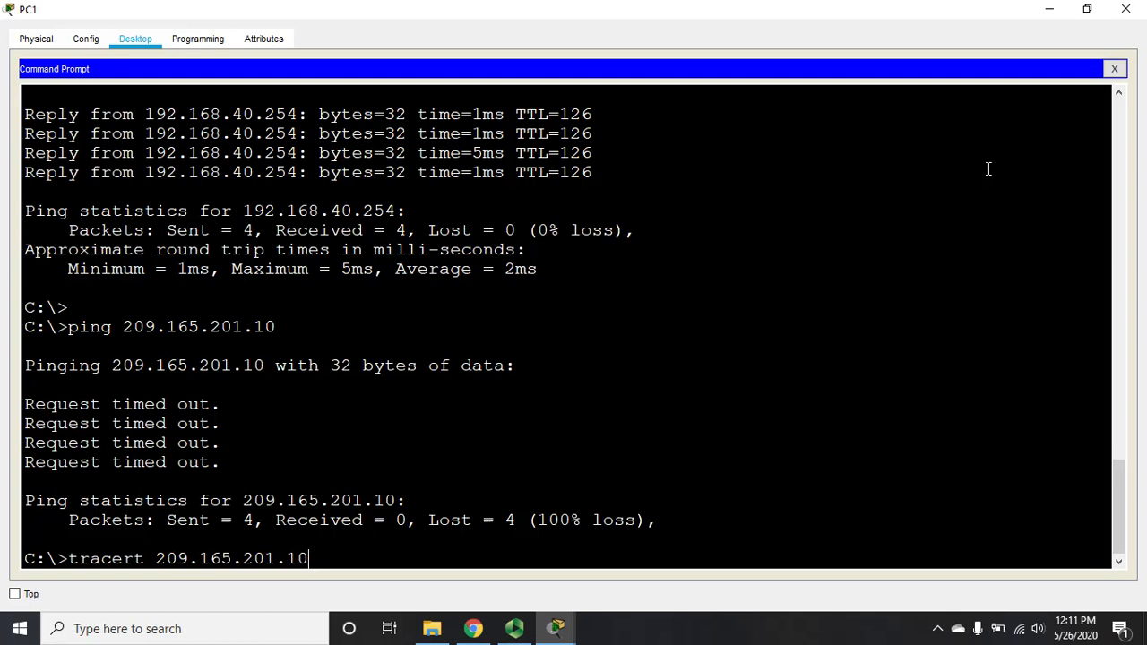
Step: Run the traceroute to 209.165.201.10, review hops 192.168.10.1 and 10.2.2.1, then close PC1
key(Return)
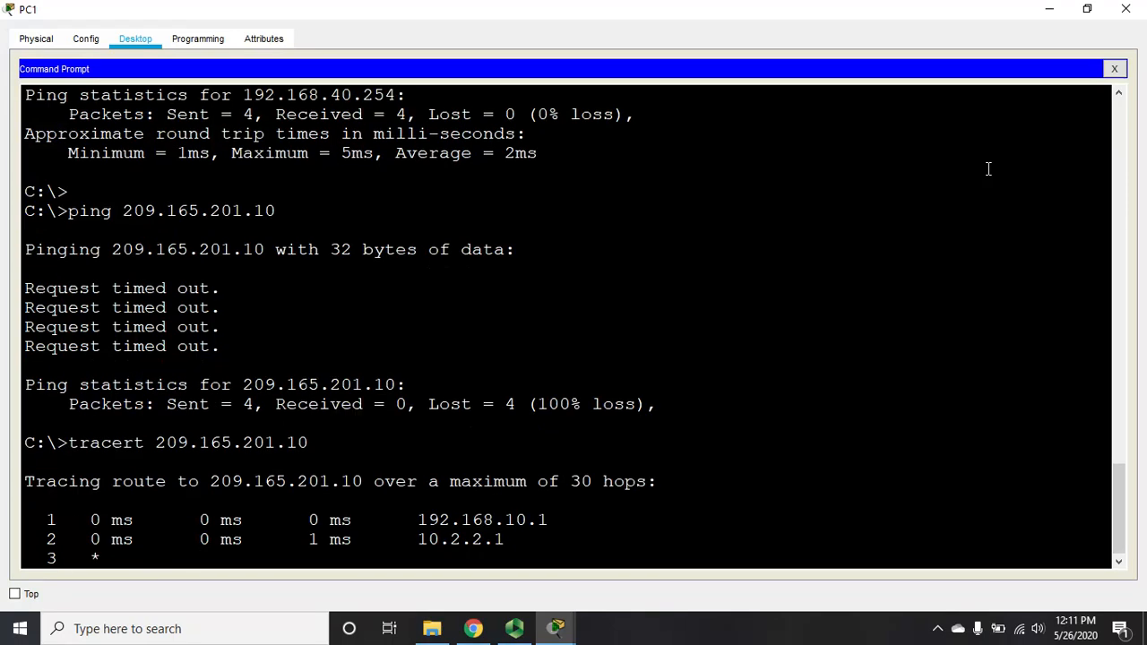
double_click(830, 12)
drag(926, 12, 894, 55)
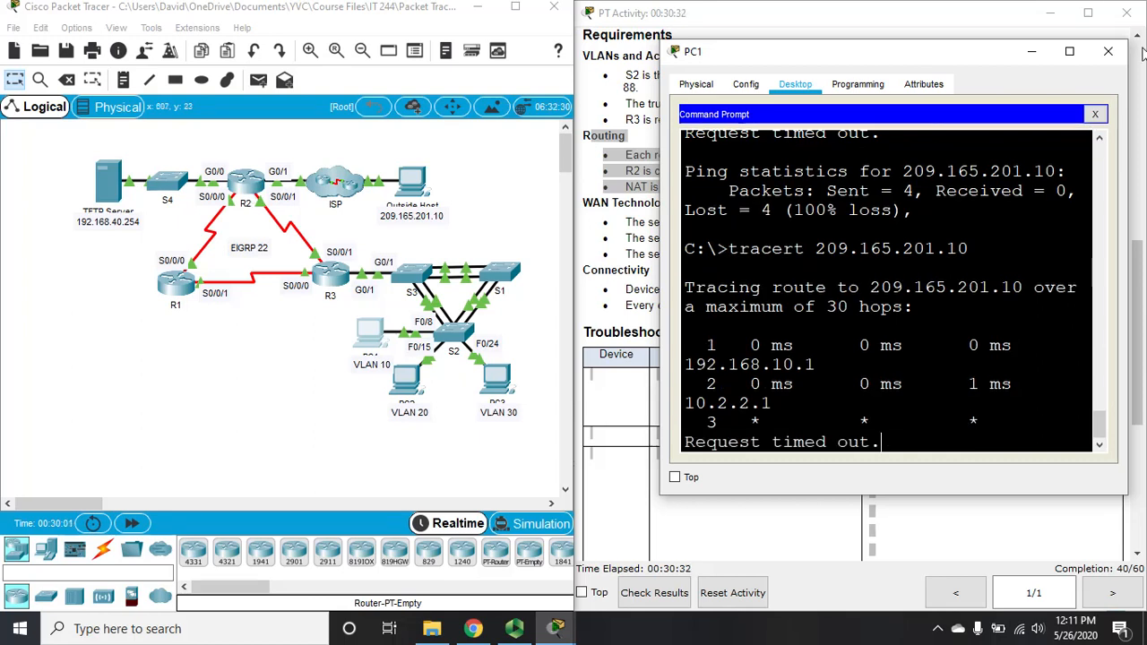
click(1070, 53)
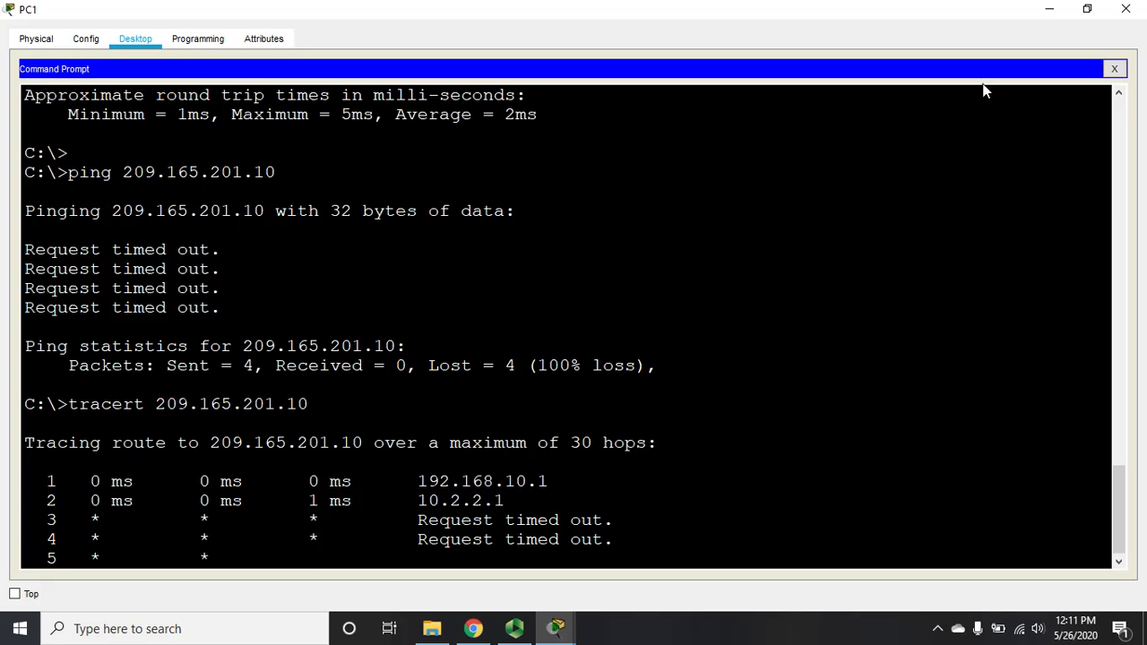
click(1126, 12)
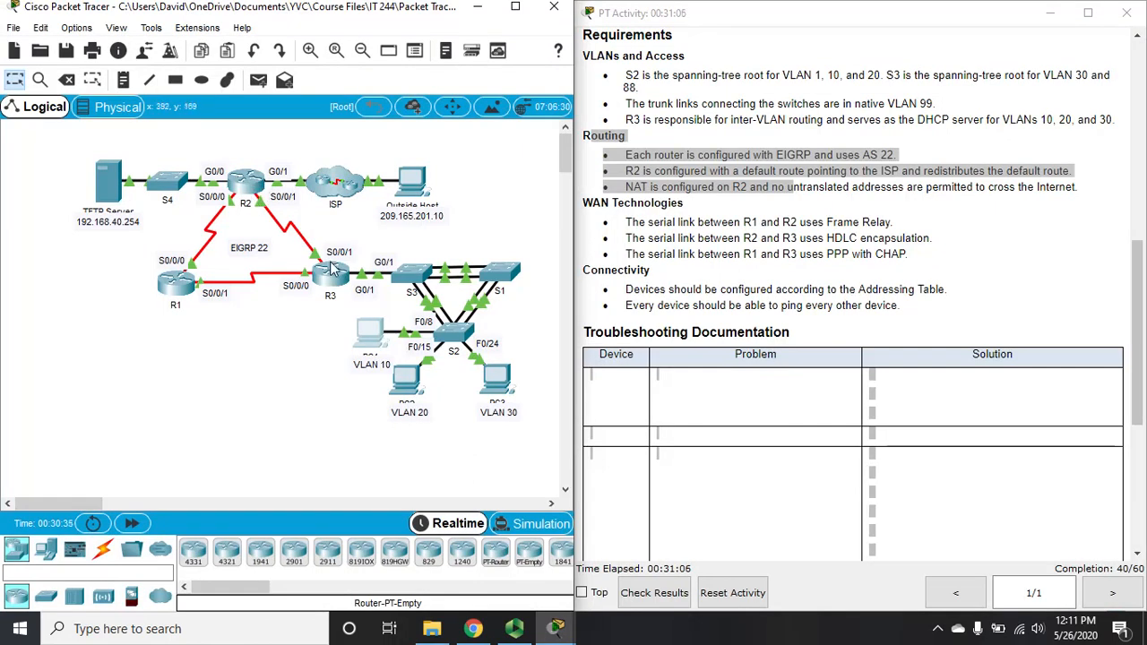
Step: Open router R3's CLI full screen and read the Routing requirements in the activity instructions
click(332, 267)
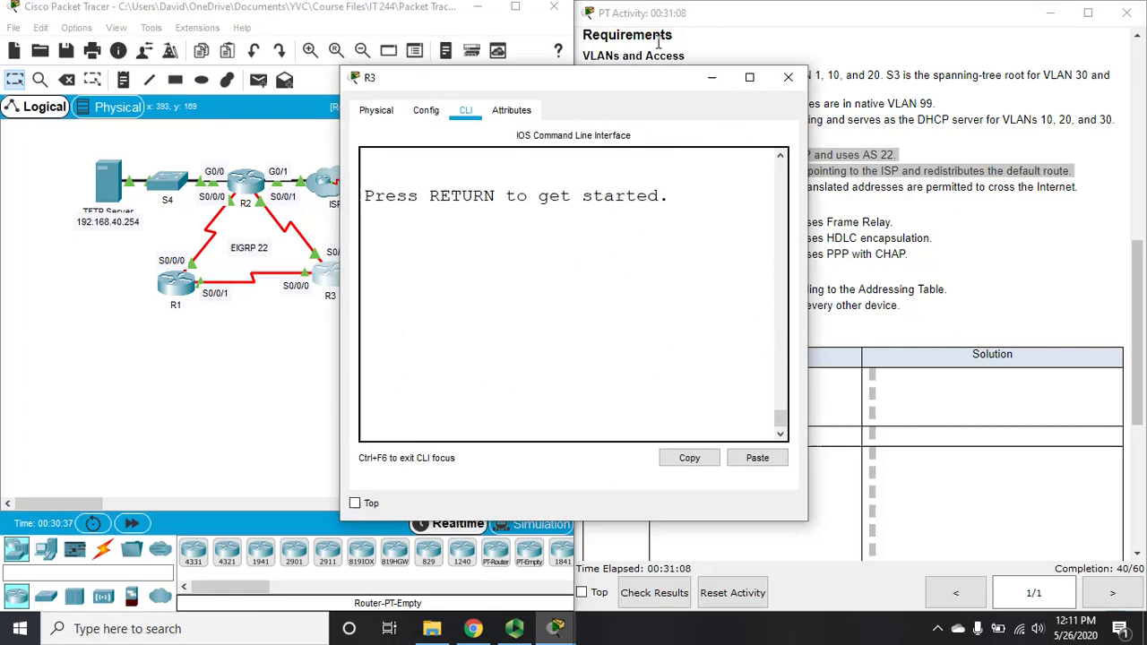
click(750, 77)
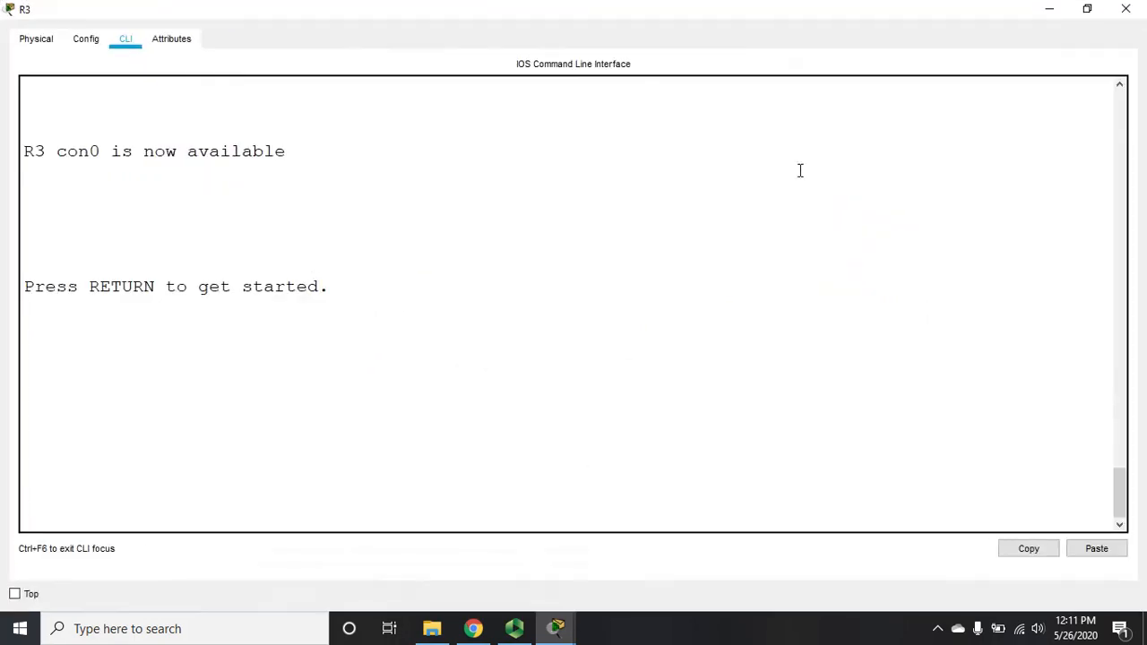
key(alt+Tab)
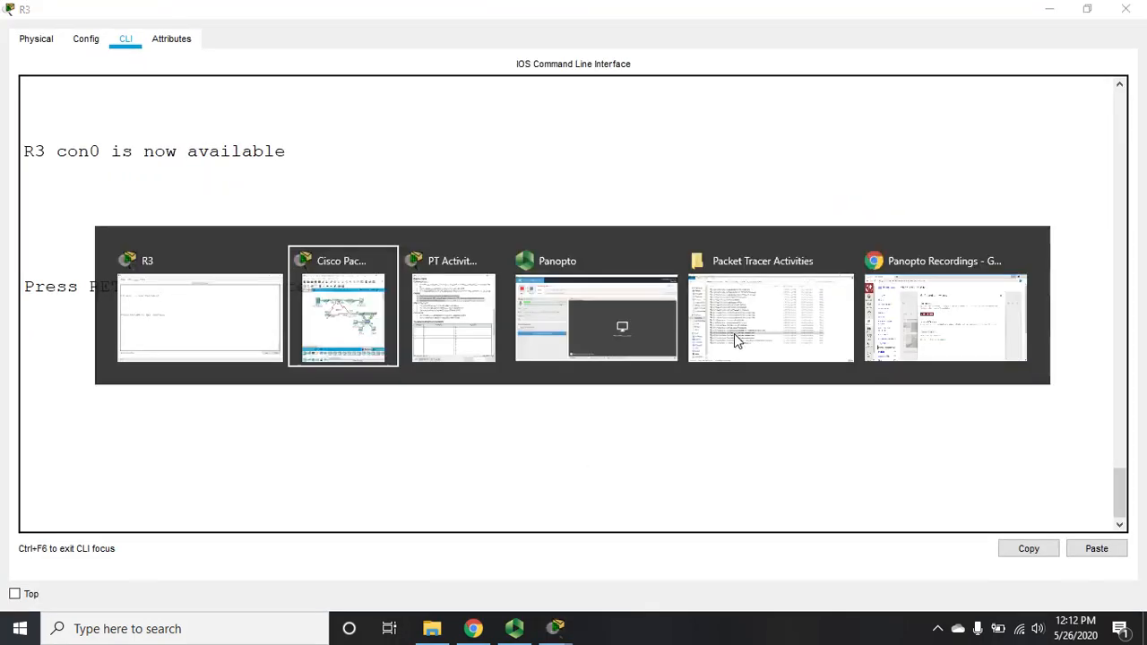
key(alt+Tab)
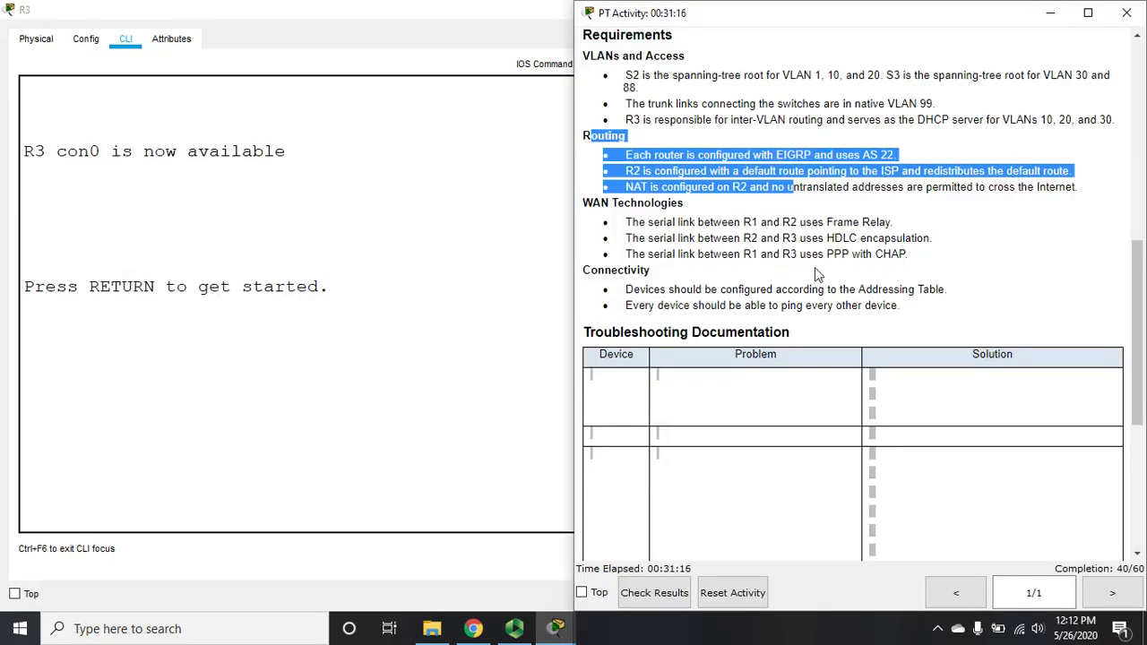
click(823, 215)
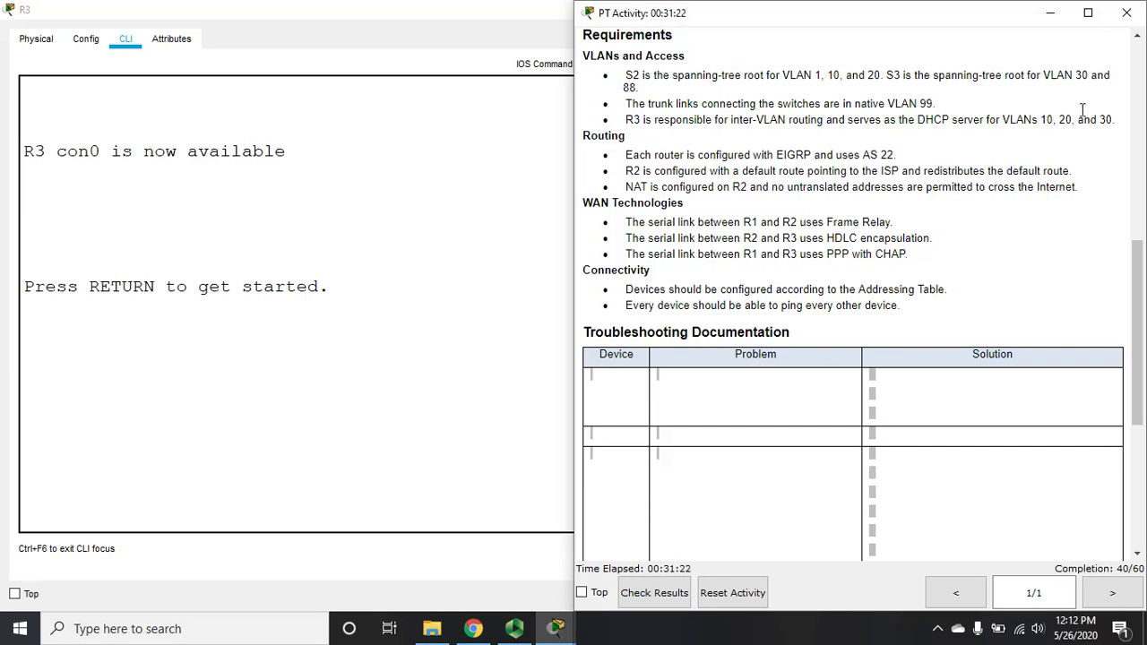
click(1050, 13)
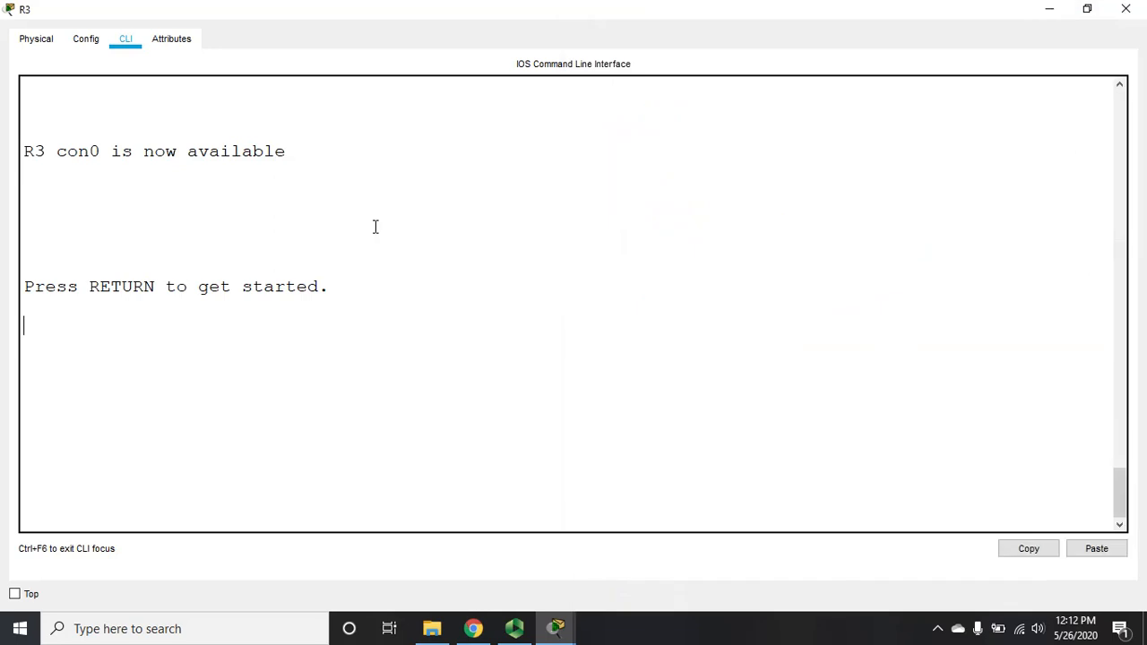
Step: Enter privileged mode on R3, list its routing table with sh ip route, then minimize R3
key(Return)
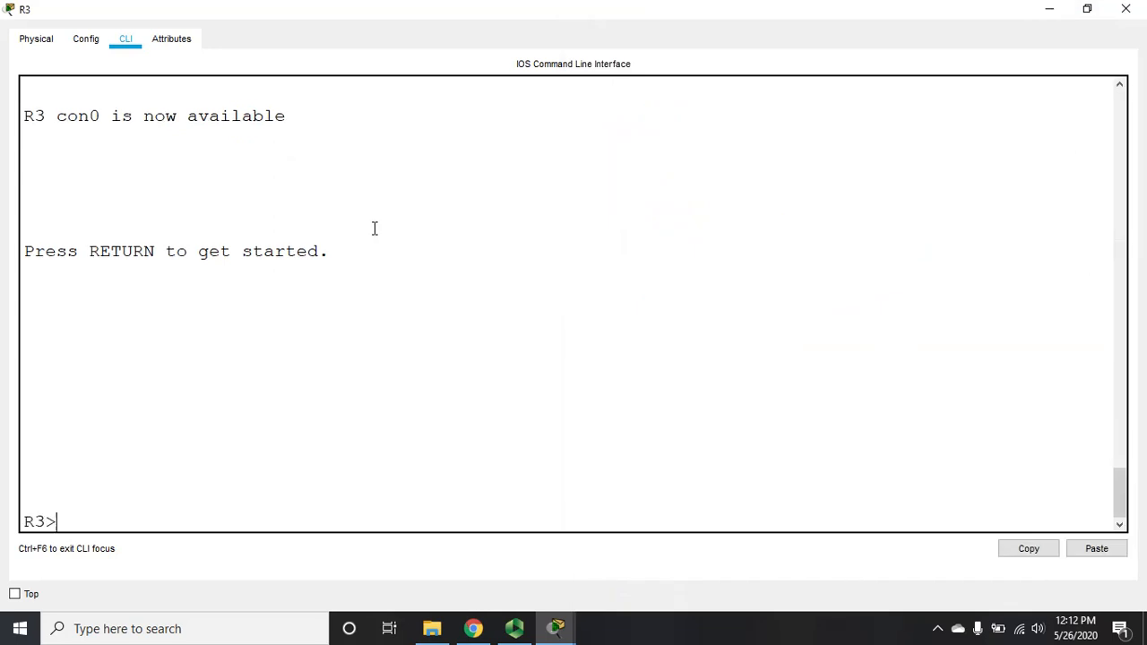
text(en)
key(Return)
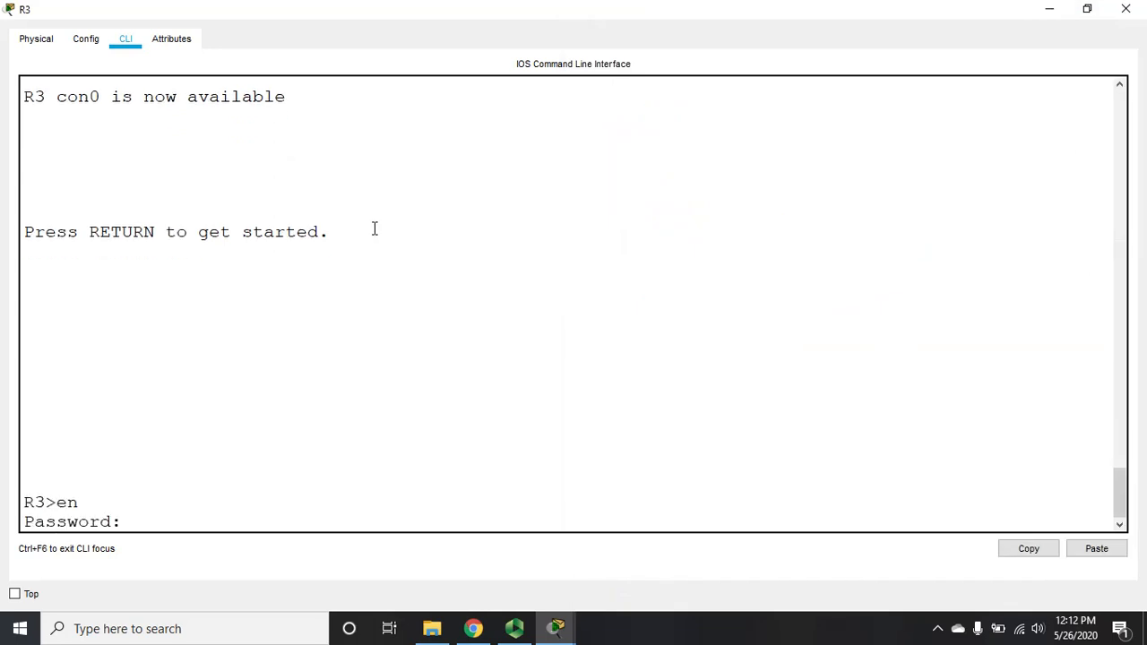
key(Return)
text(sh)
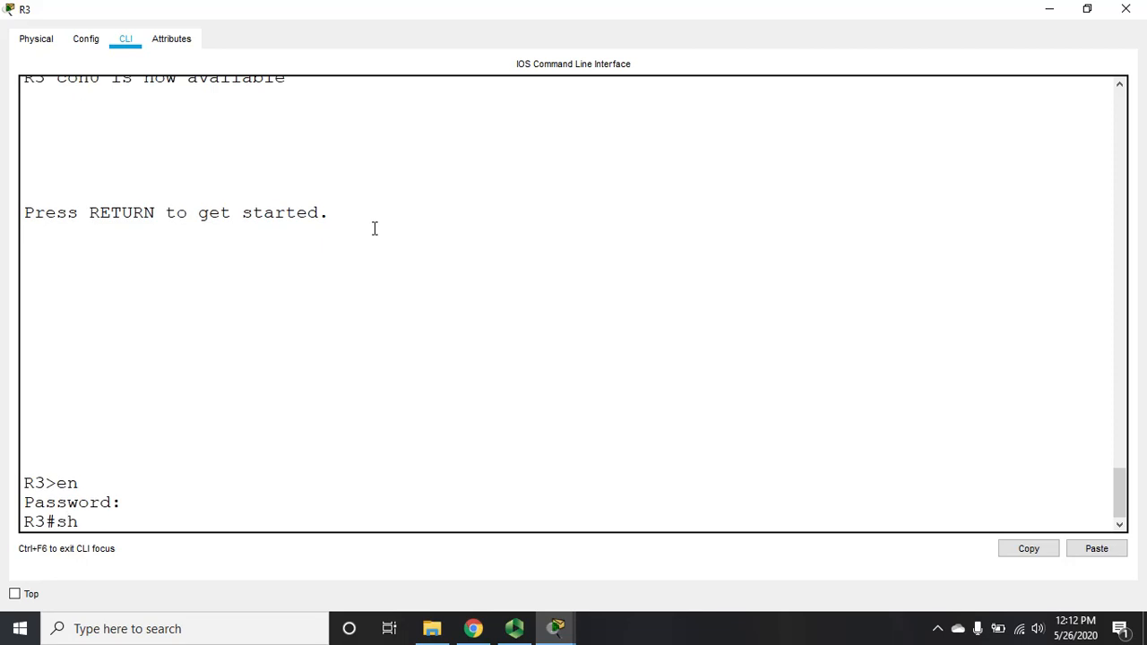
text( ip route)
key(Return)
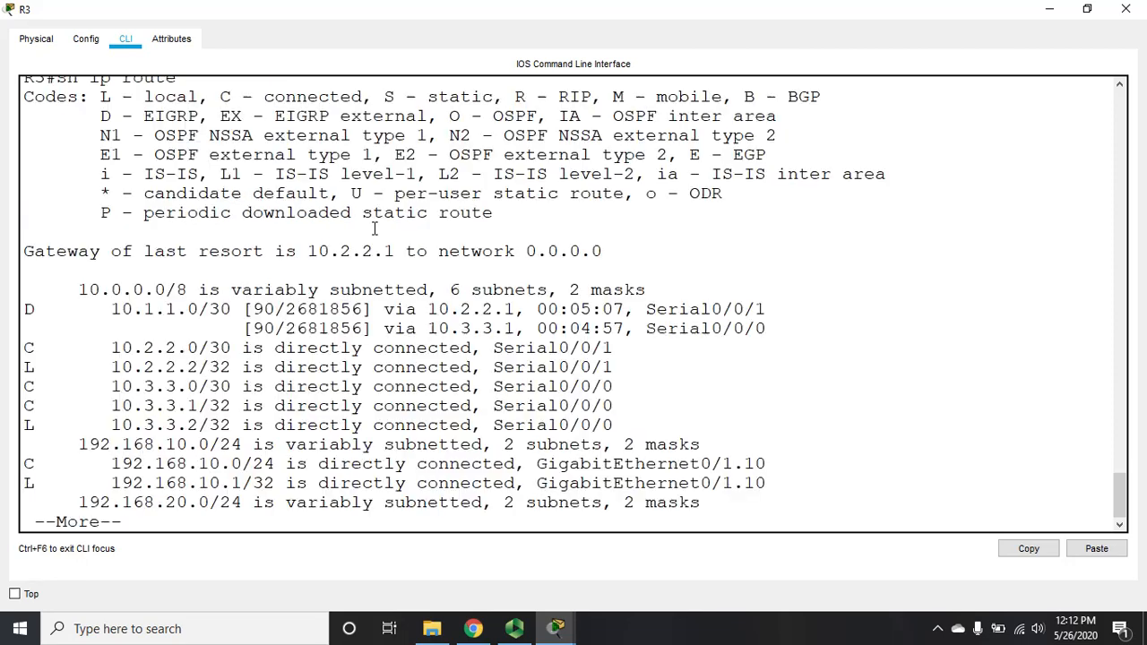
key(Return)
key(Return)
key(Return)
key(Return)
key(Return)
key(Return)
key(Return)
key(Return)
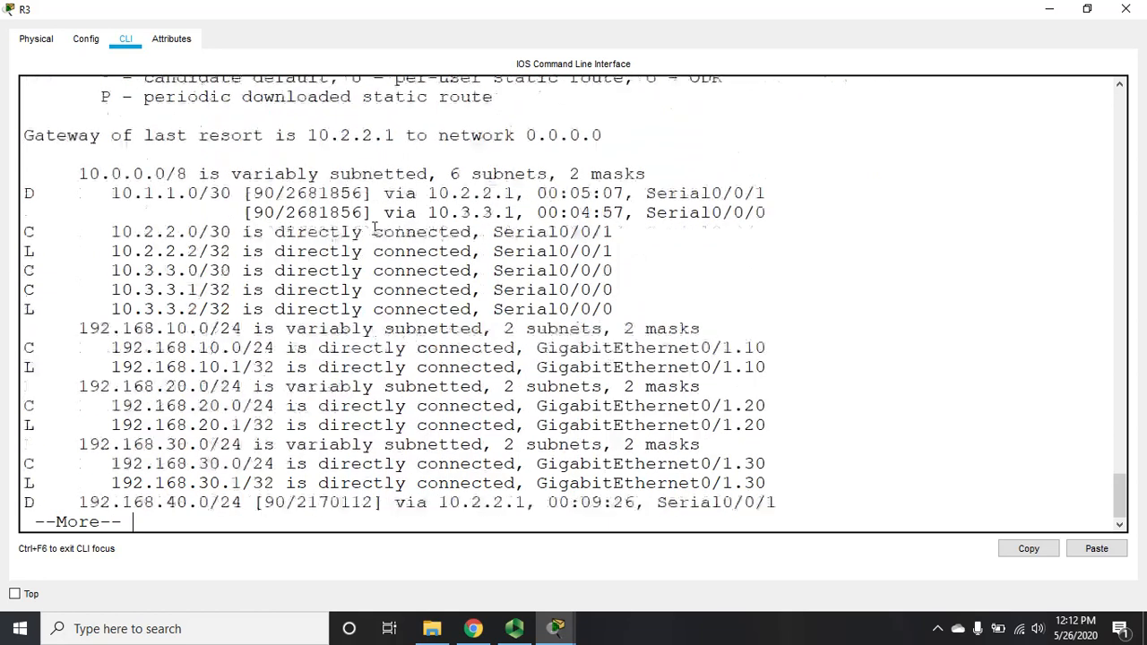
key(Return)
key(Return)
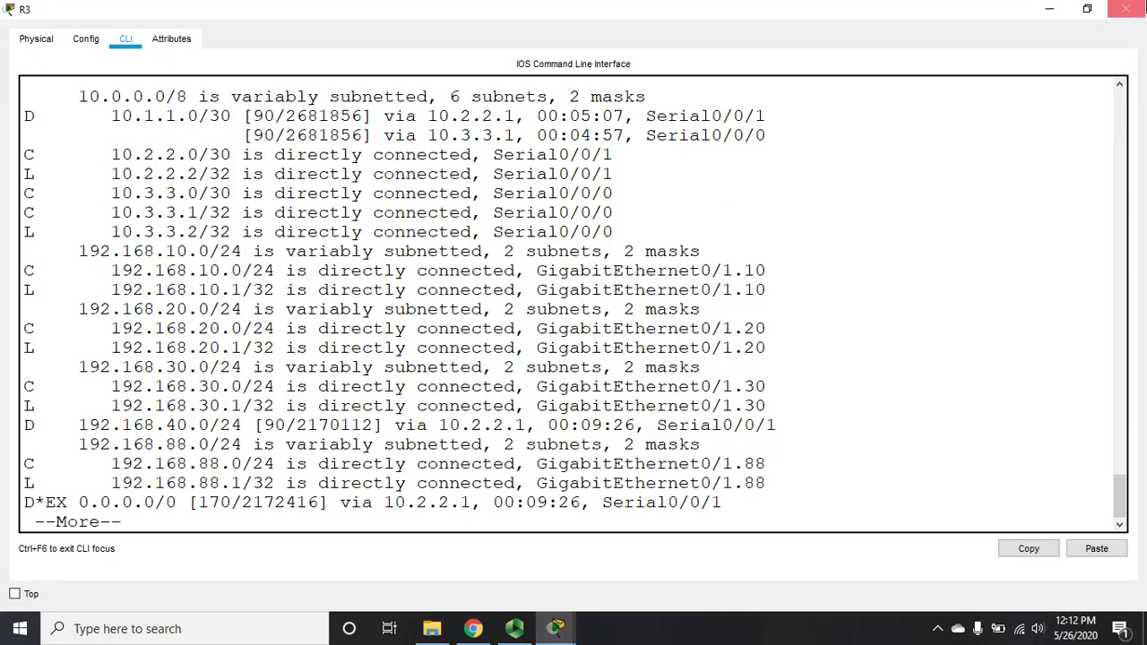
click(1049, 9)
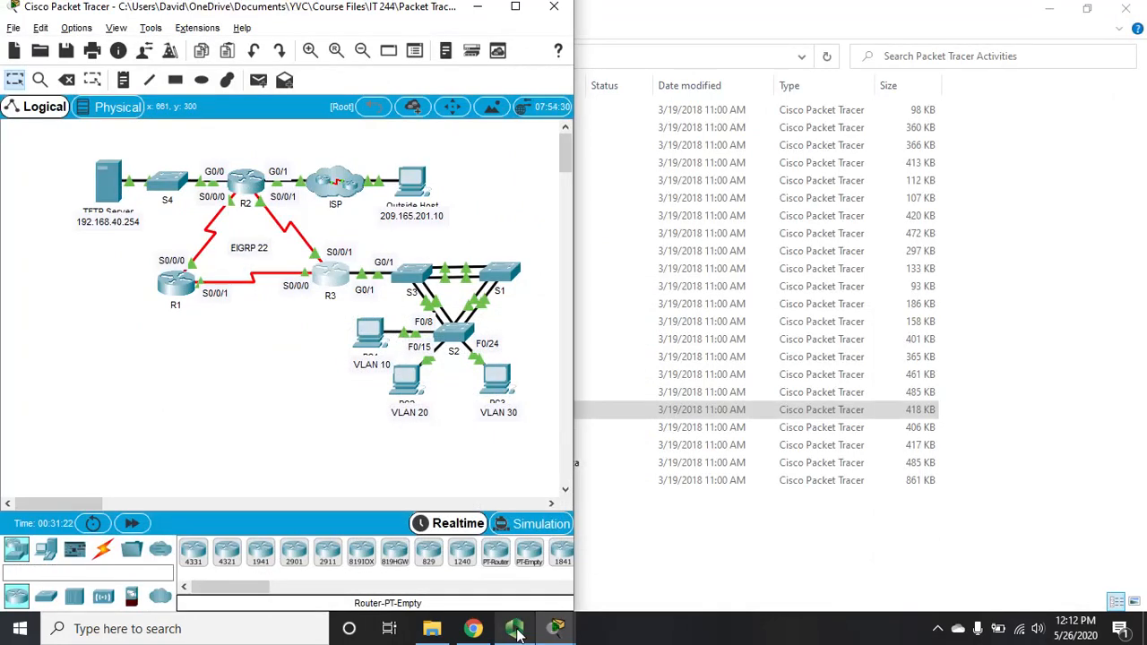
Step: In the activity's Addressing Table, highlight the R1 and R2 S0/0/0 addresses, including 10.1.1.2
mouse_move(554, 634)
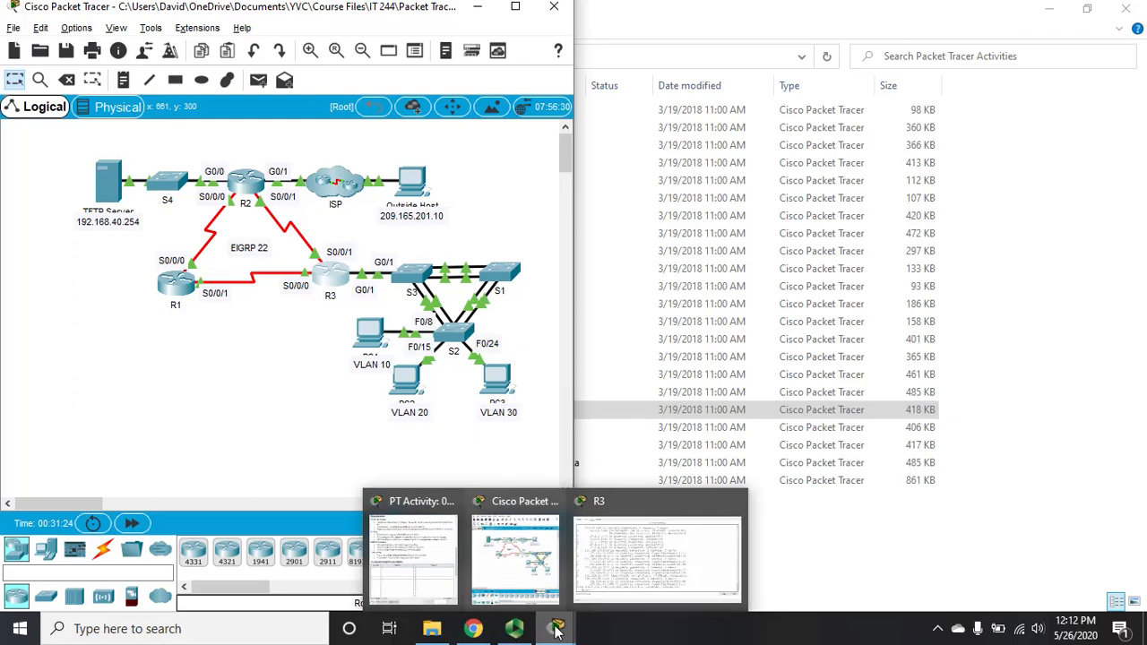
click(623, 585)
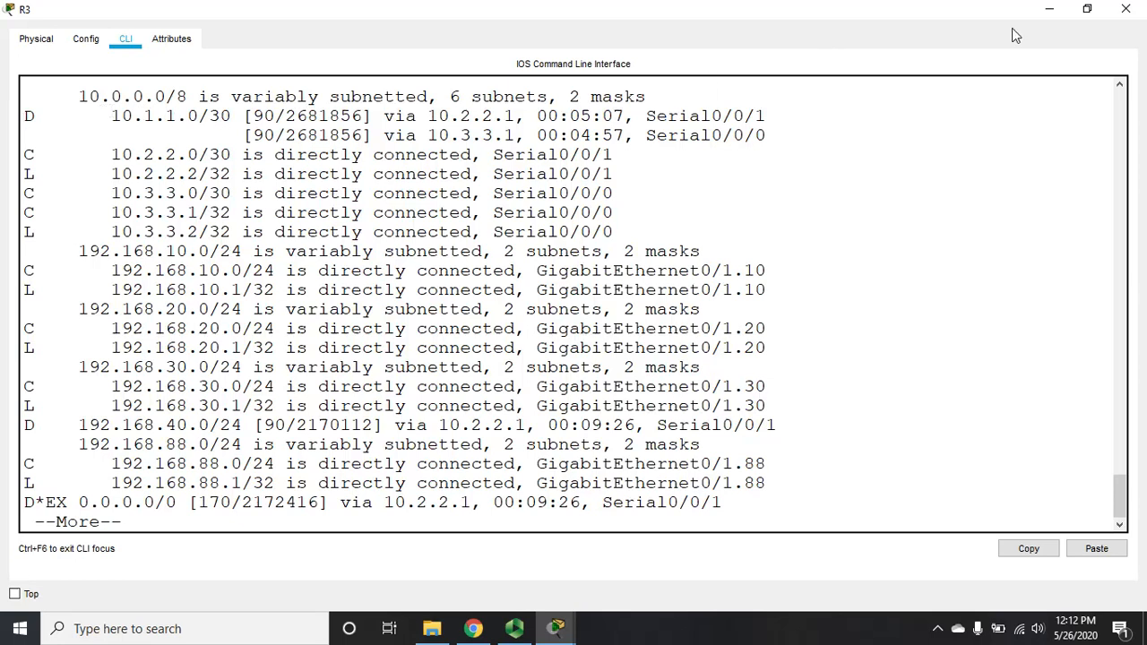
click(1049, 9)
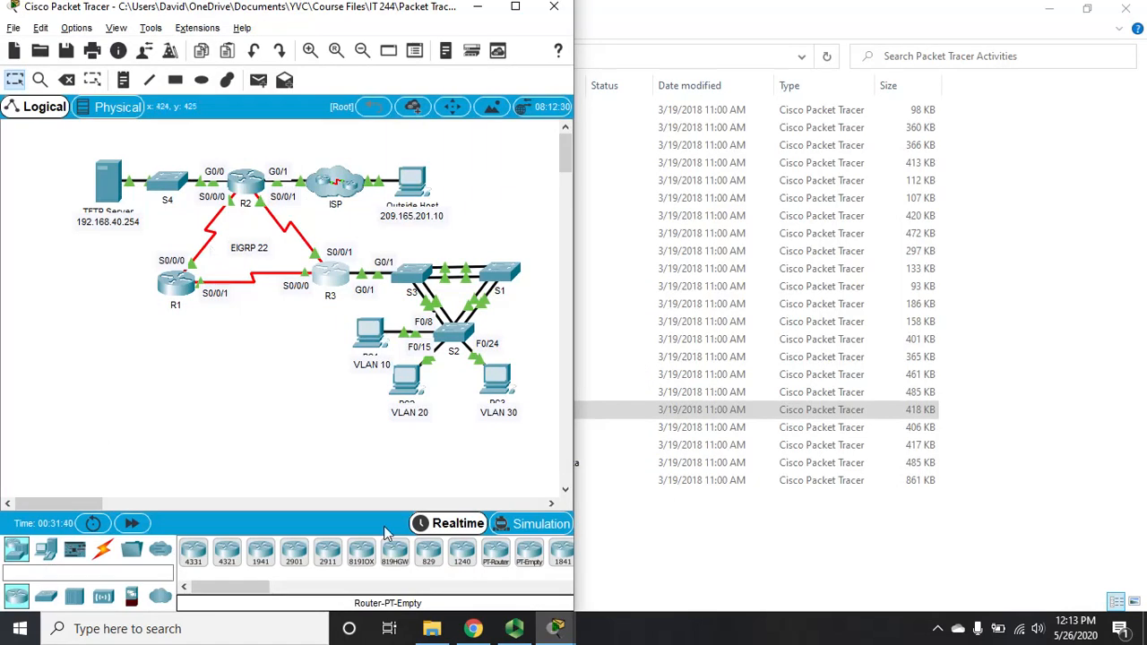
mouse_move(554, 629)
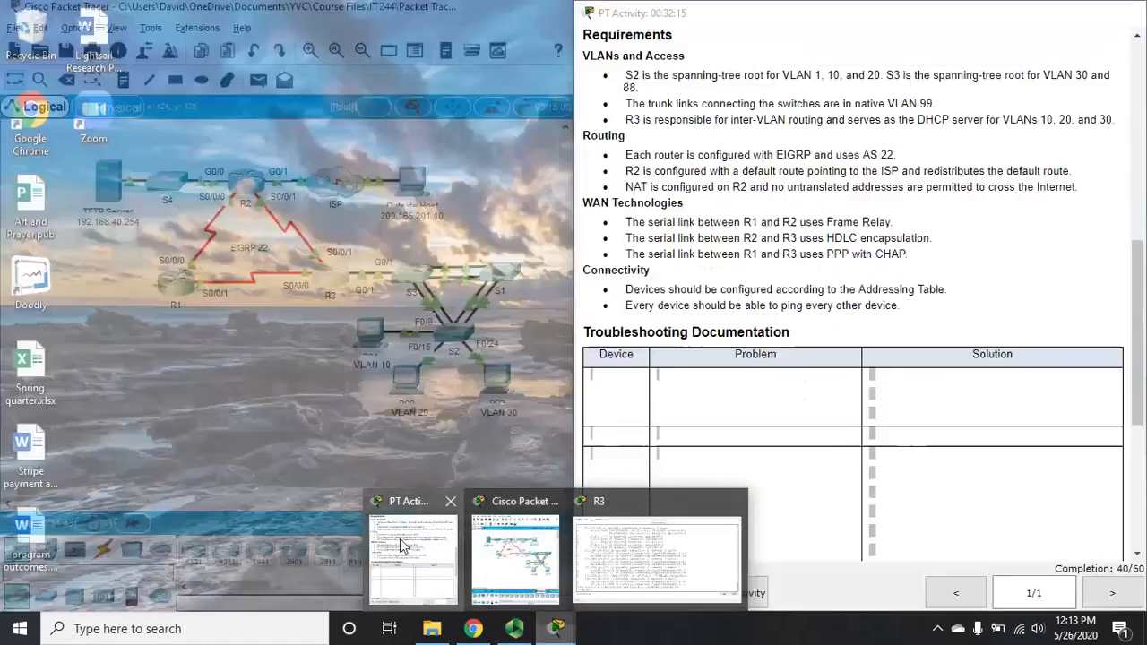
click(401, 544)
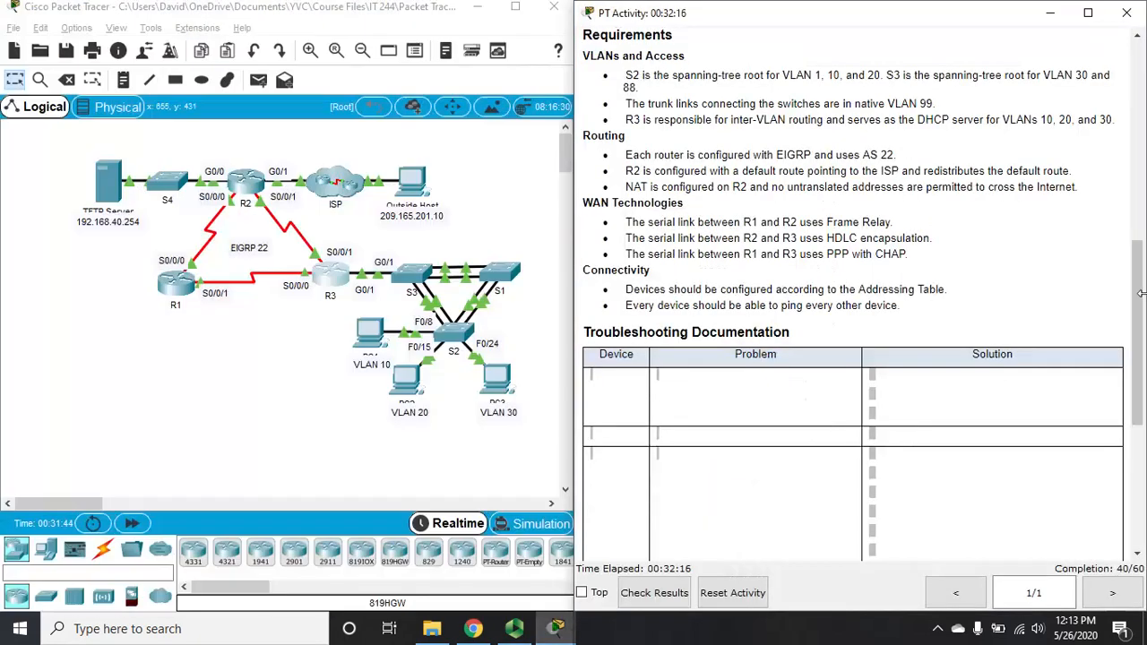
drag(1141, 301, 1131, 97)
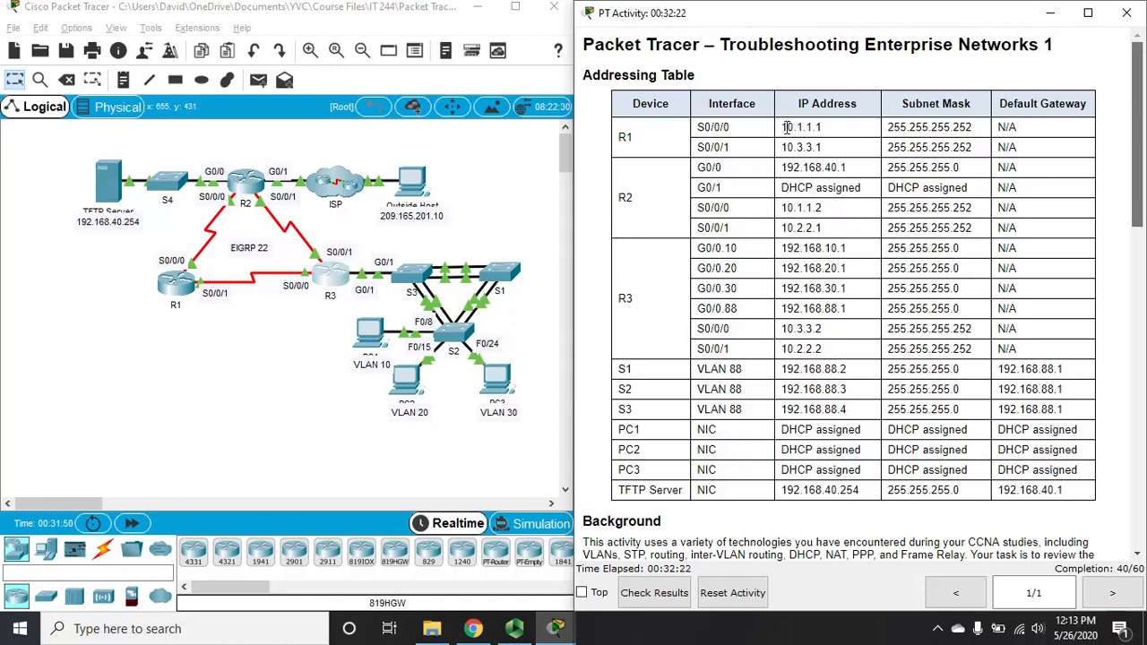
drag(785, 127, 835, 131)
drag(784, 208, 843, 221)
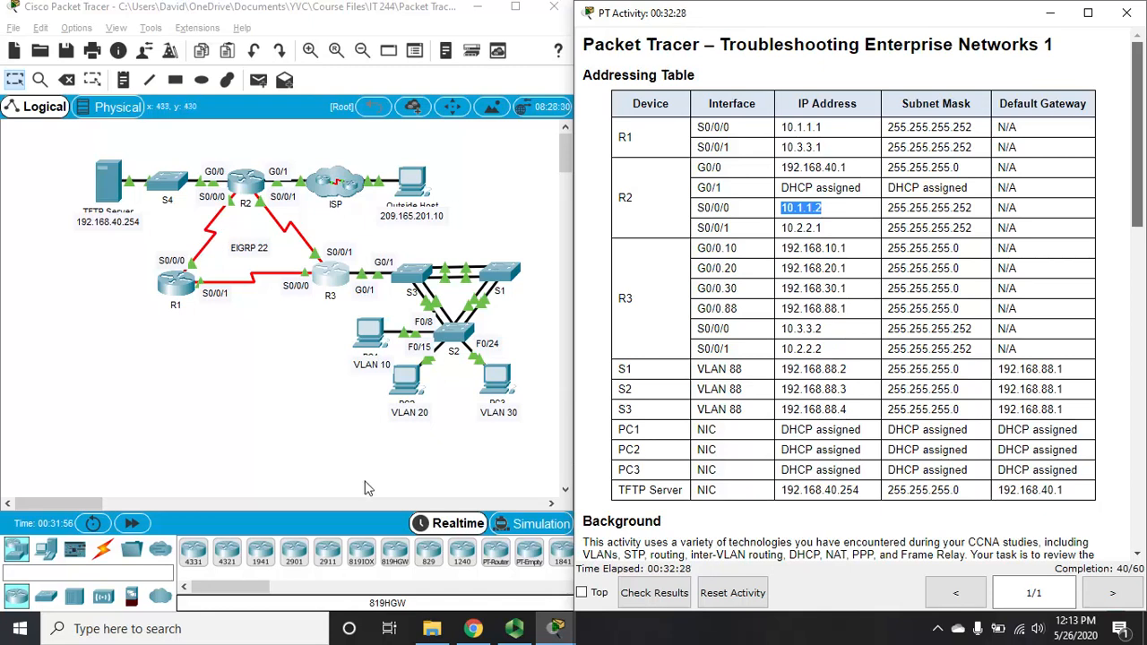
Step: Back in R3's CLI, finish the routing table, highlight next hop 10.2.2.1, and close R3
mouse_move(514, 630)
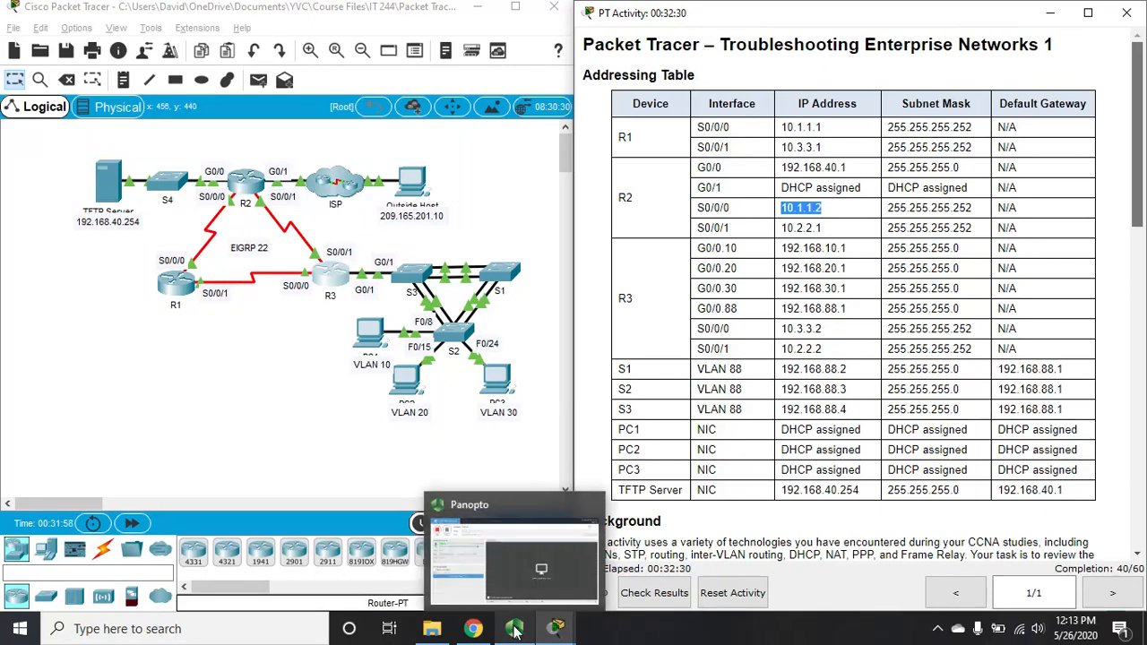
mouse_move(556, 629)
click(617, 579)
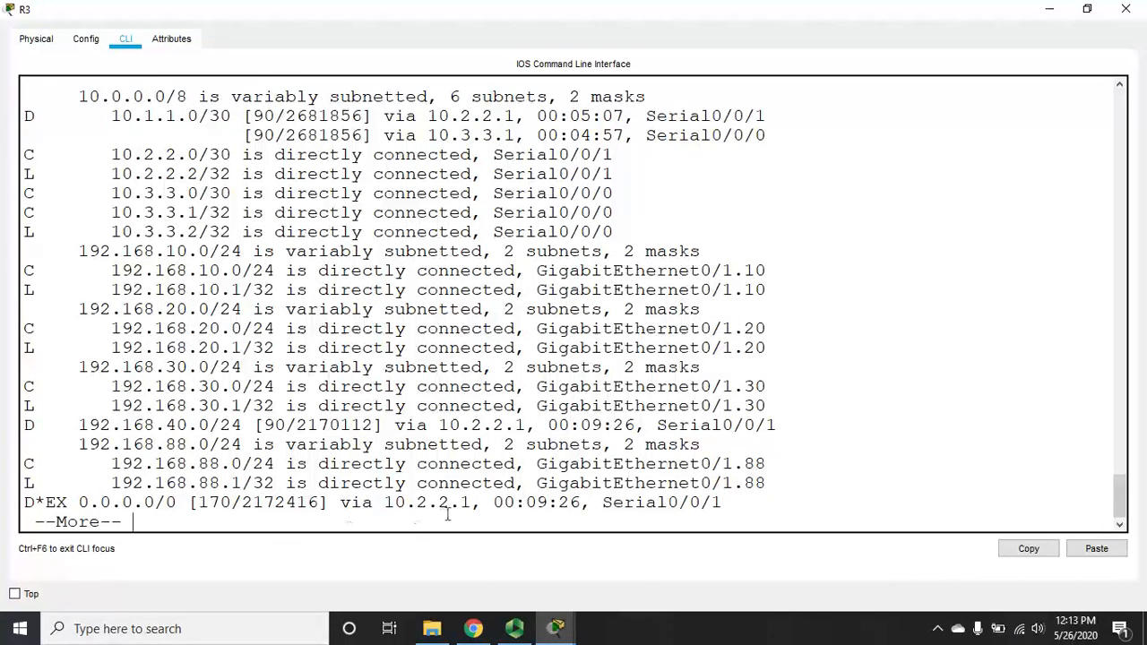
key(space)
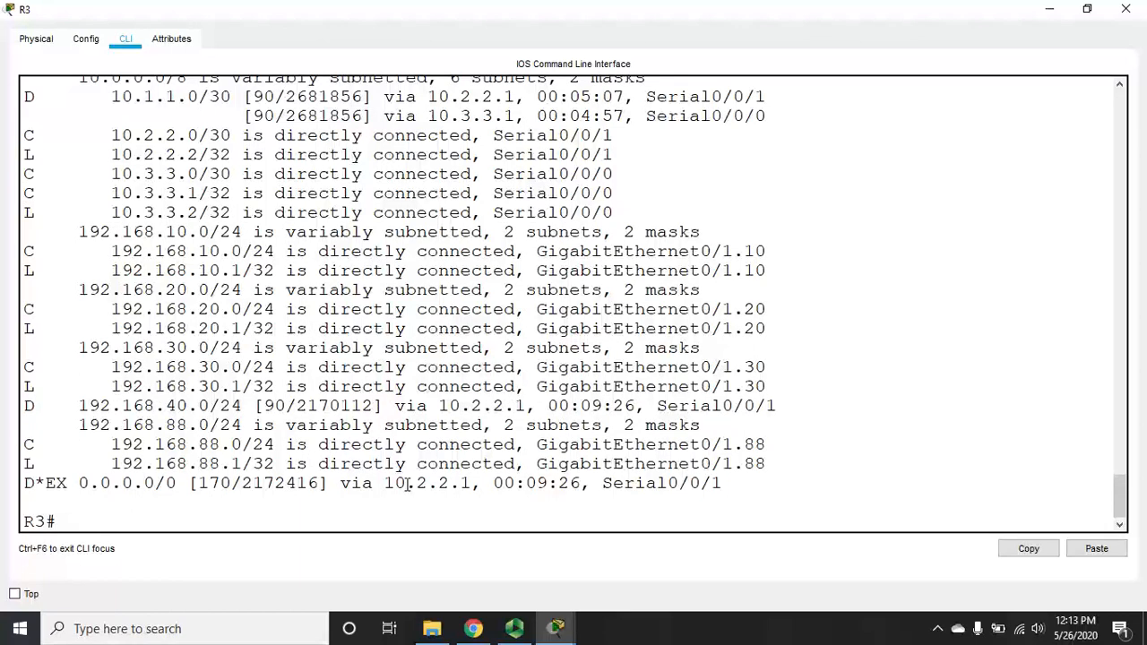
drag(385, 484, 474, 485)
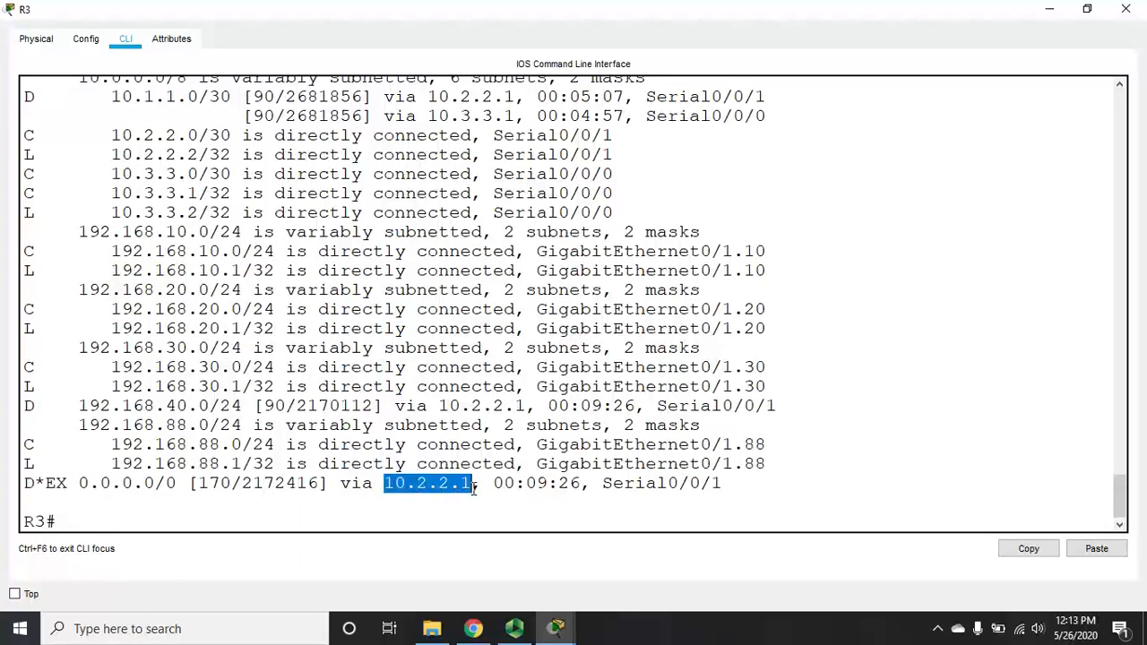
click(1126, 9)
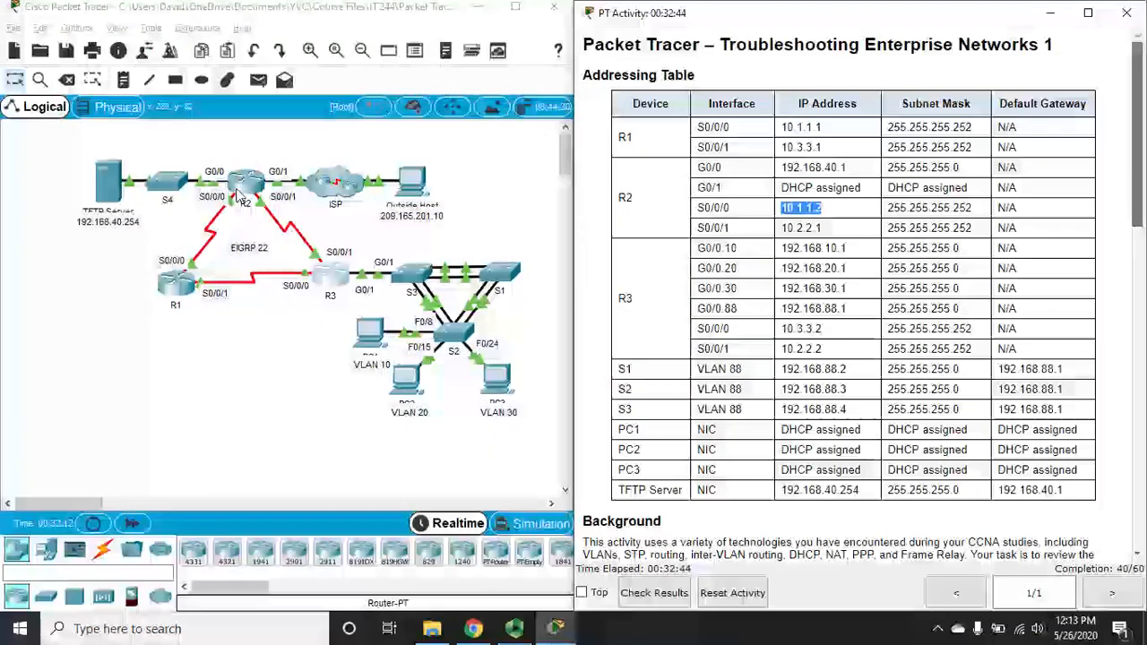
Step: Open R2's CLI full screen and page through sh run to the GigabitEthernet interfaces
click(242, 191)
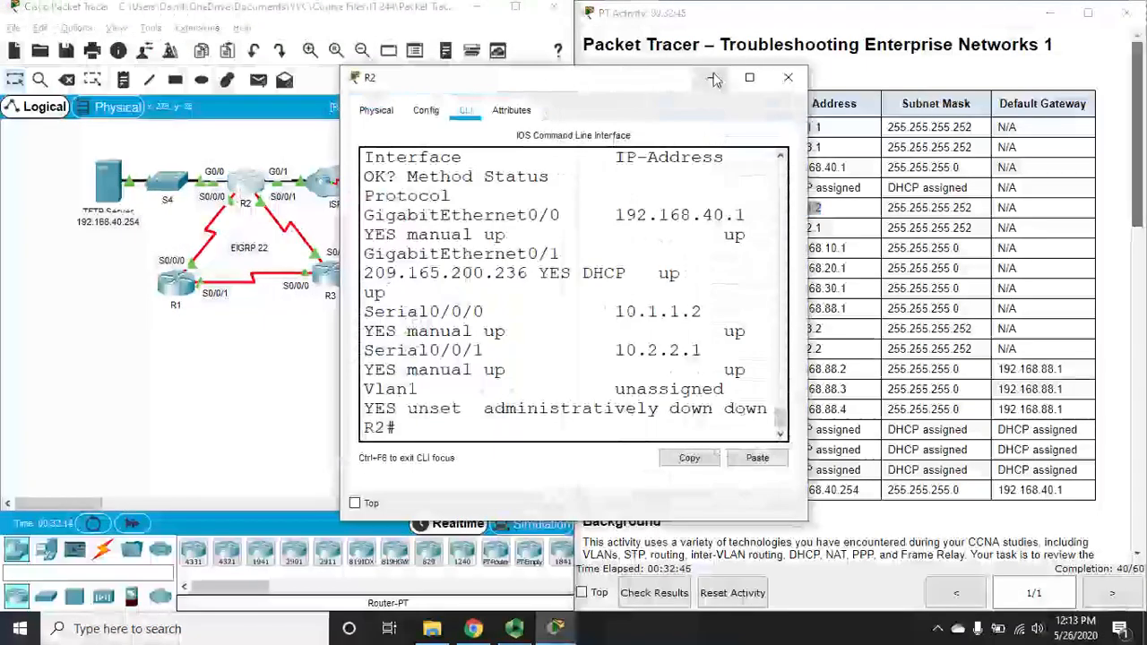
click(752, 81)
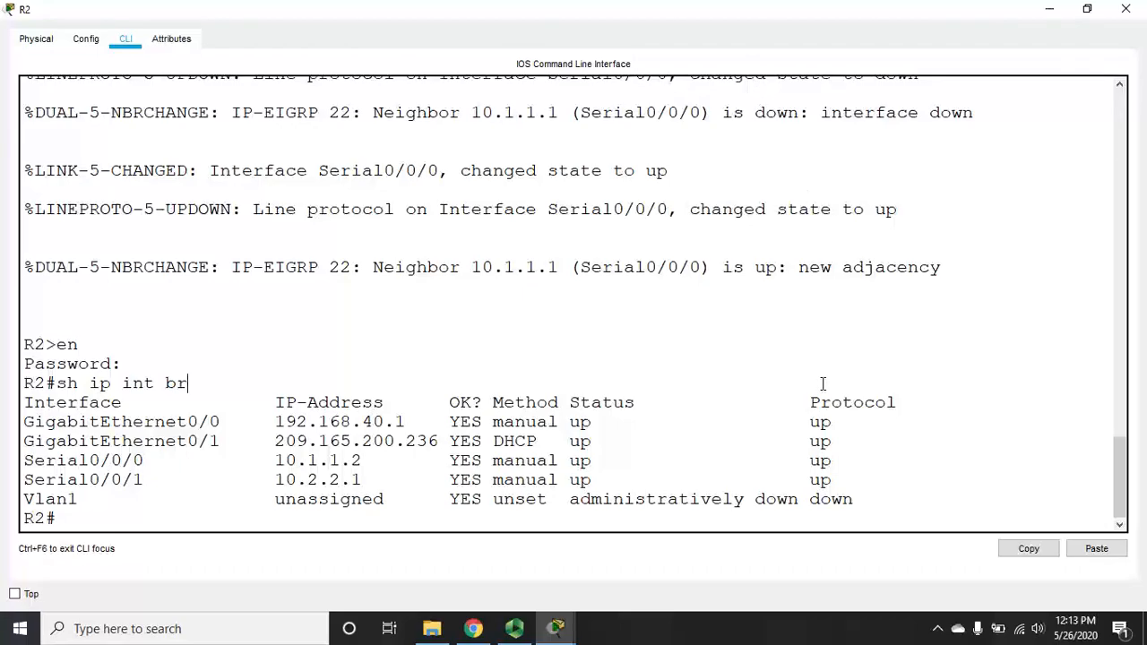
key(Return)
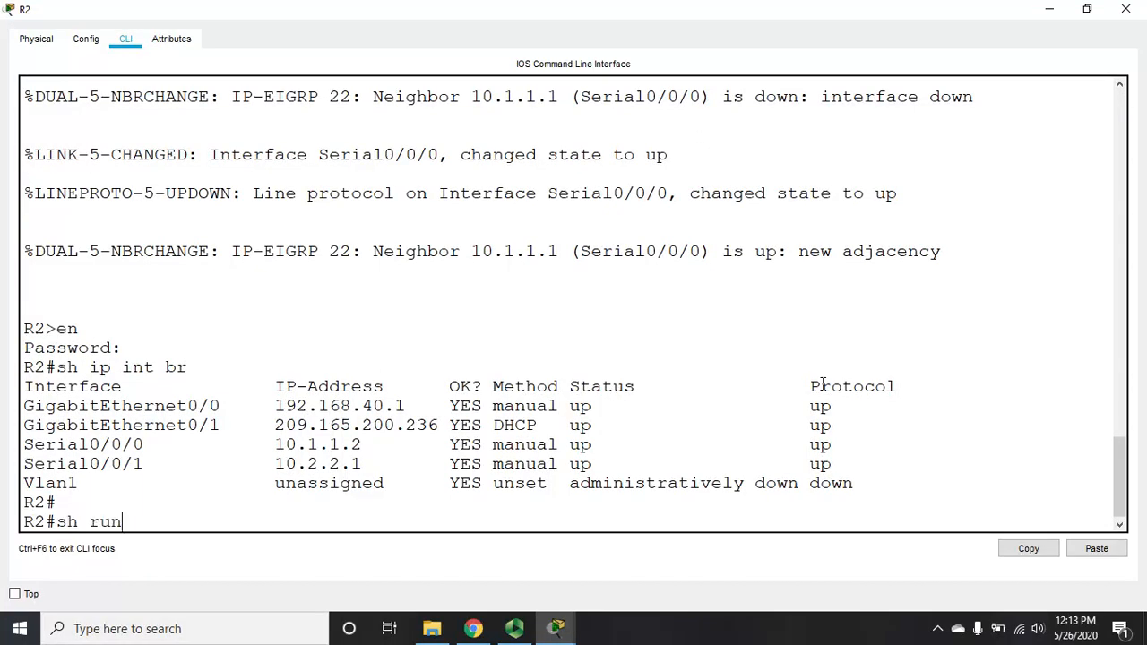
text(sh run)
key(Return)
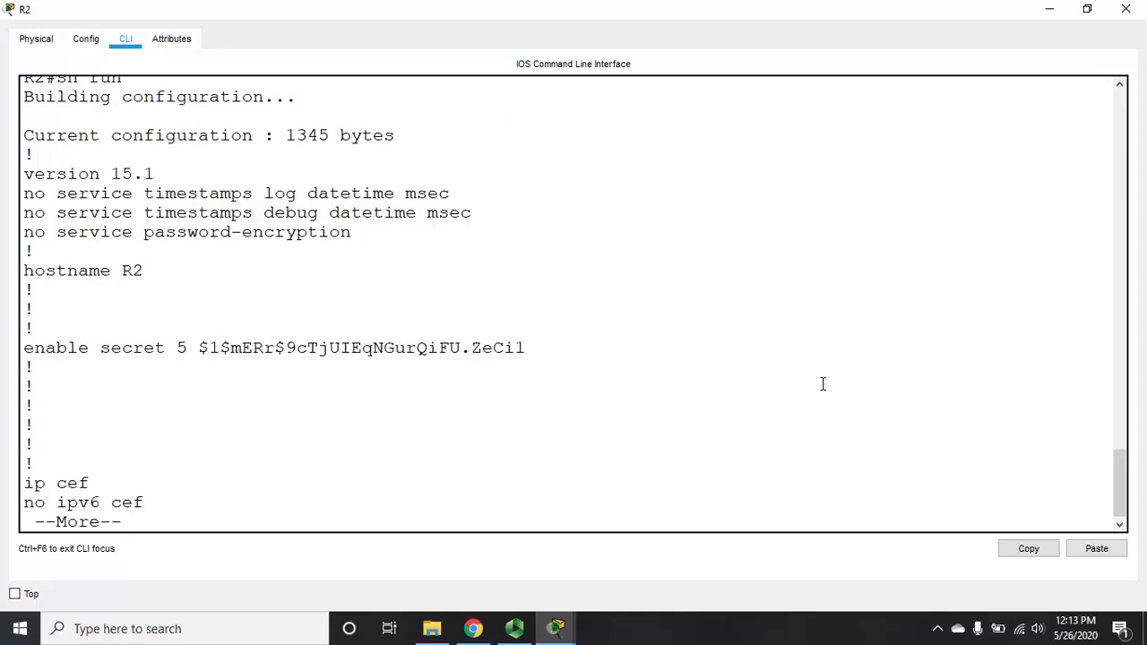
key(Return)
key(Return)
key(Return)
key(Return)
key(Return)
key(Return)
key(Return)
key(Return)
key(Return)
key(Return)
key(Return)
key(Return)
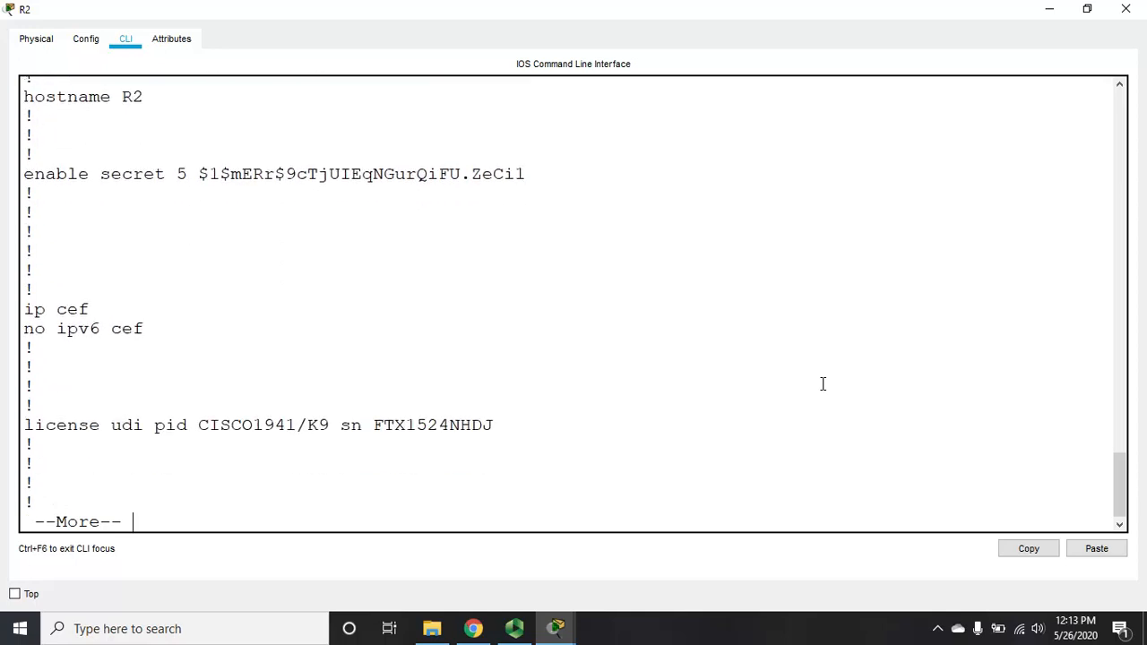
key(Return)
key(Return)
key(Return)
key(Return)
key(Return)
key(Return)
key(Return)
key(Return)
key(Return)
key(Return)
key(Return)
key(Return)
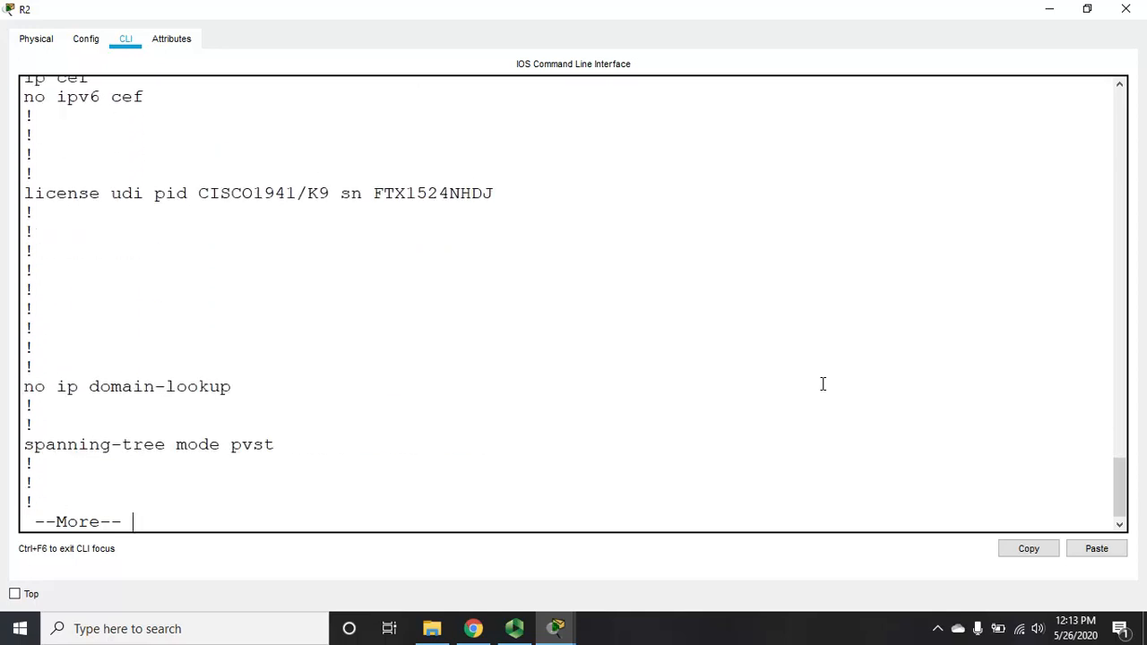
key(Return)
key(Return)
key(Return)
key(Return)
key(Return)
key(Return)
key(Return)
key(Return)
key(Return)
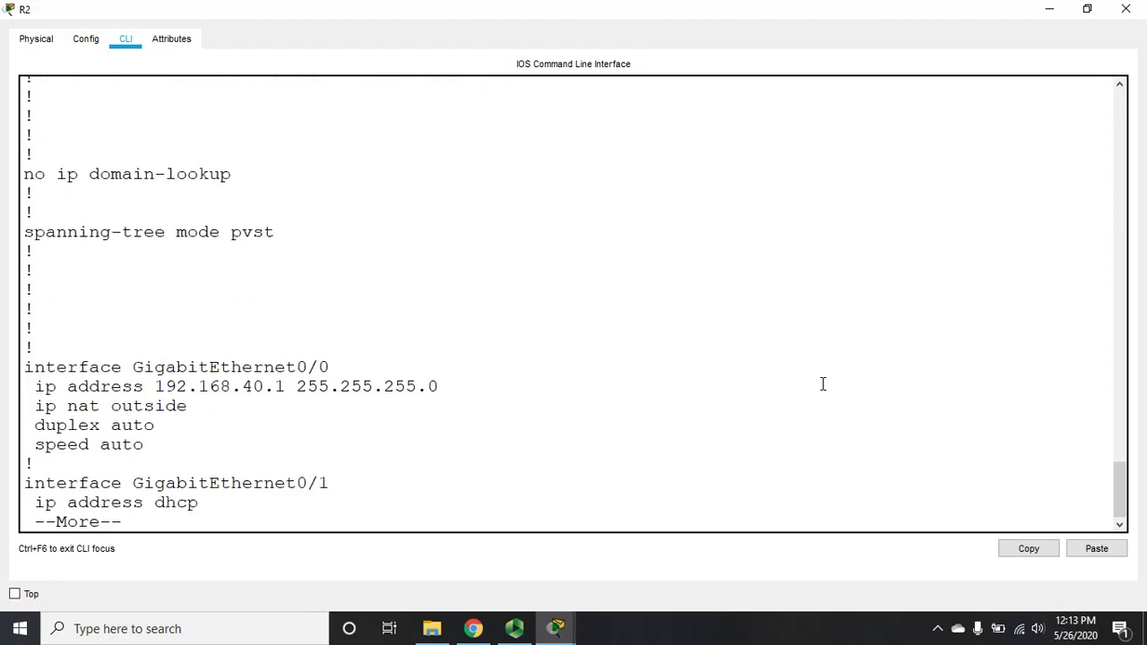
key(Return)
key(Return)
key(Return)
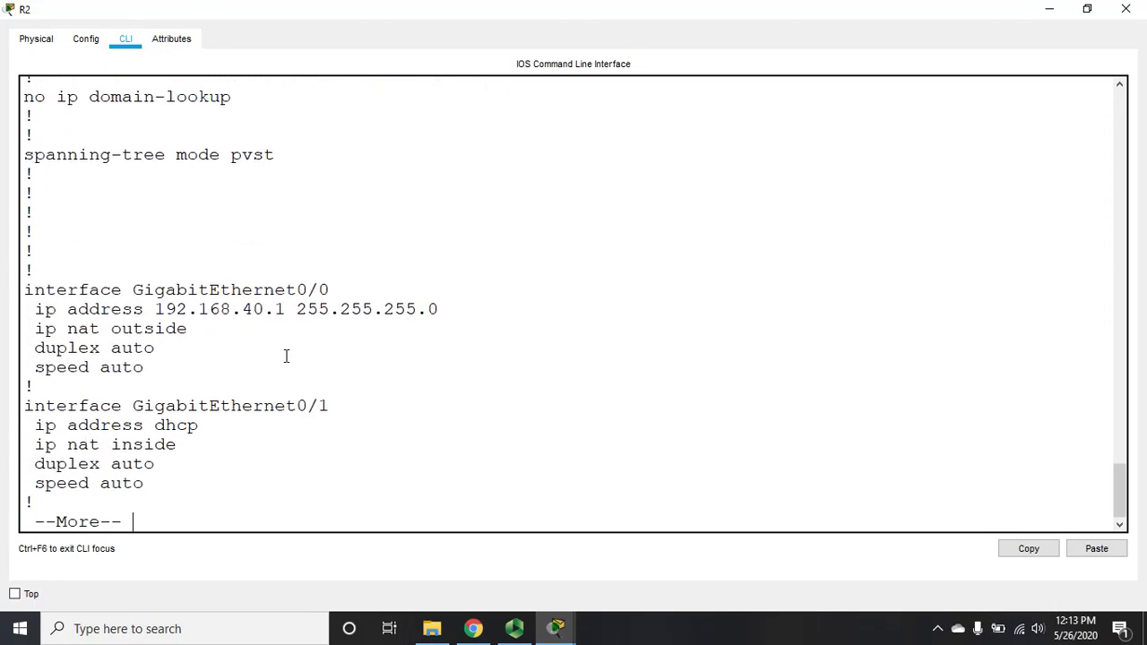
Step: Highlight GigabitEthernet0/0's 192.168.40.1 address and ip nat outside, plus G0/1's dhcp address
drag(130, 290, 394, 283)
drag(156, 311, 311, 320)
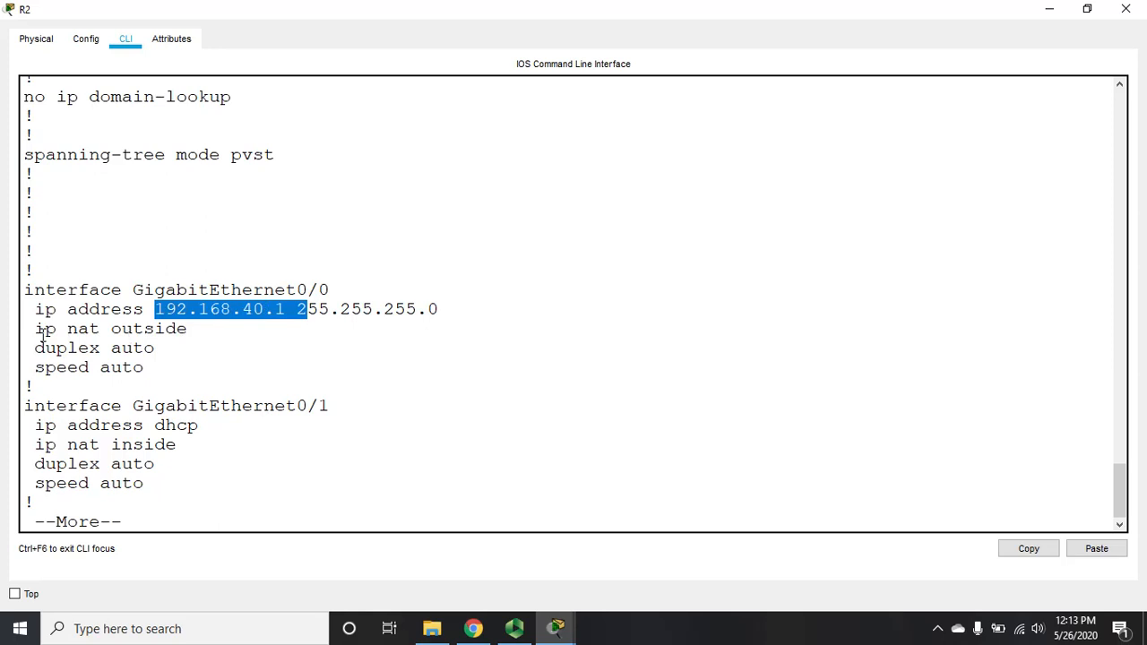
drag(36, 330, 201, 332)
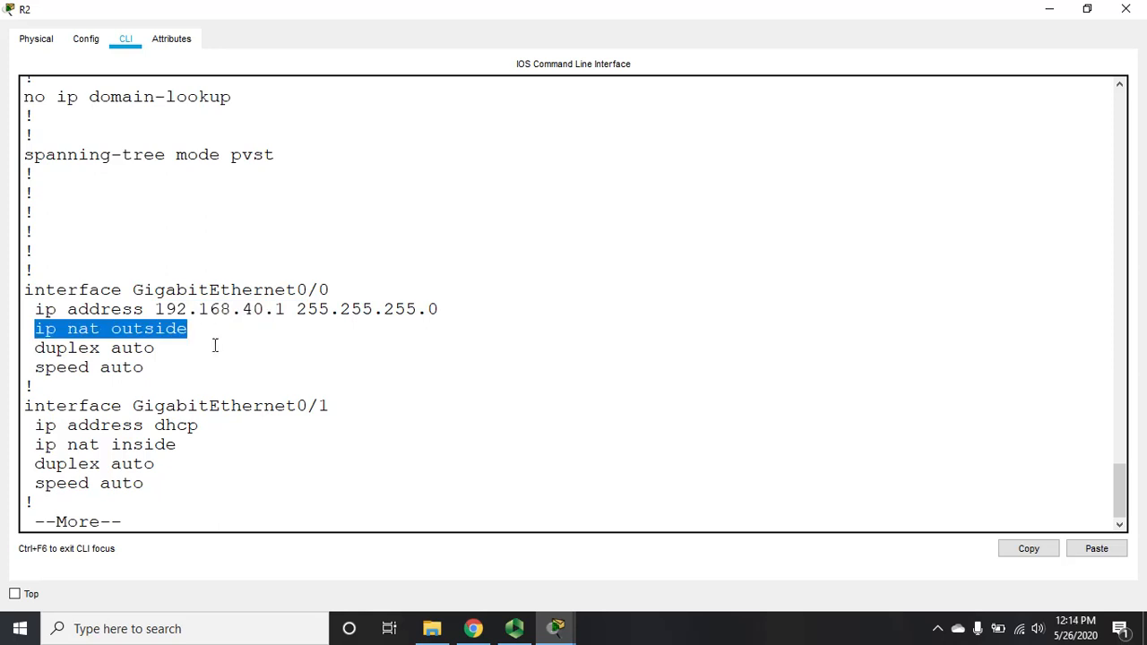
drag(133, 406, 346, 400)
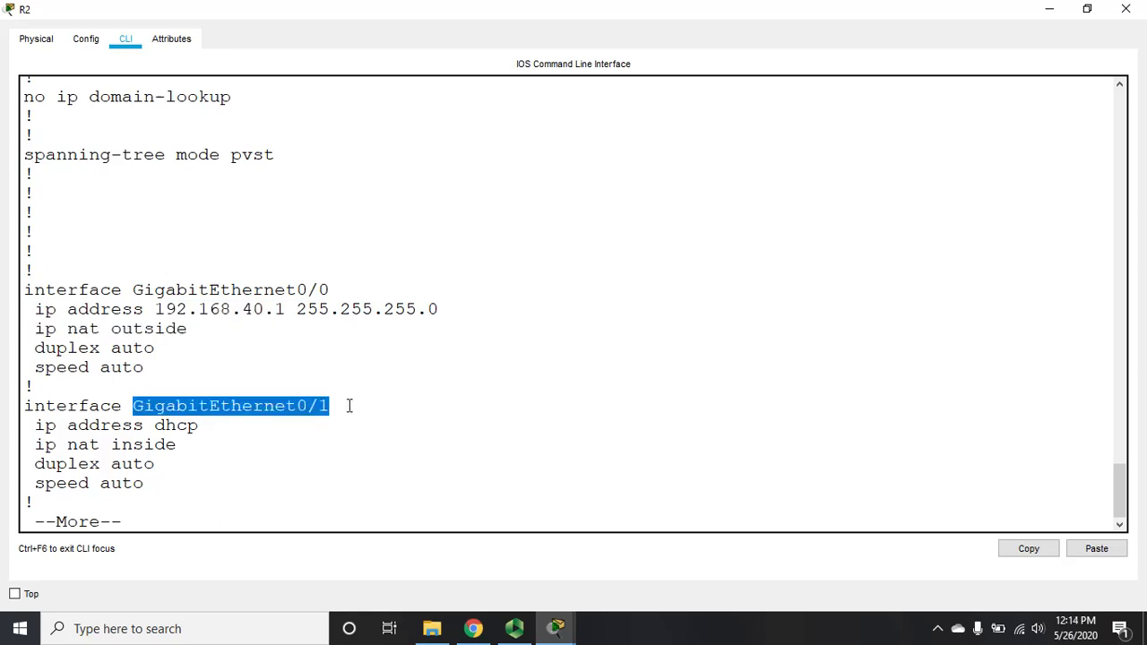
drag(154, 426, 202, 428)
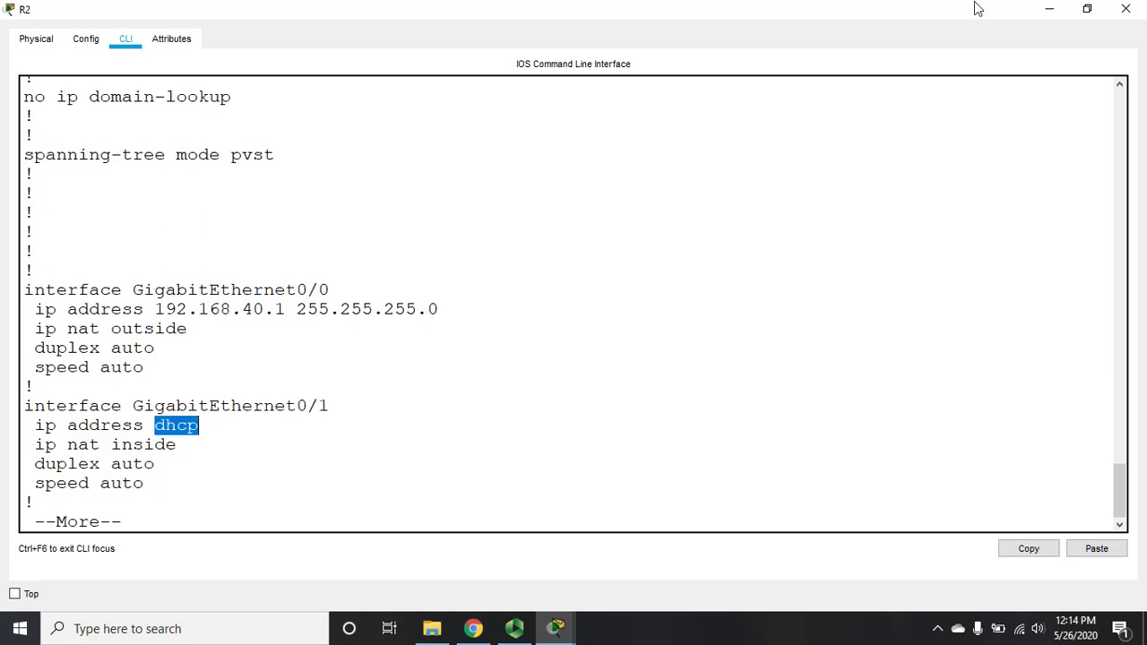
Step: Highlight ip nat inside on GigabitEthernet0/1, then page on through the serial and Vlan1 settings
click(1040, 11)
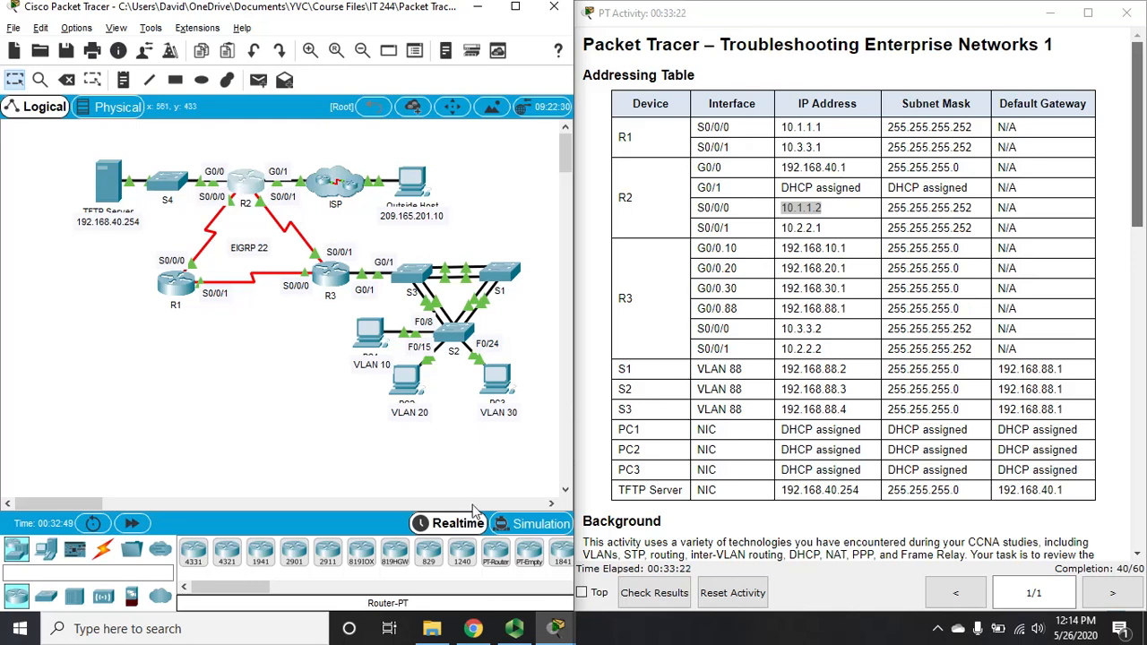
mouse_move(557, 627)
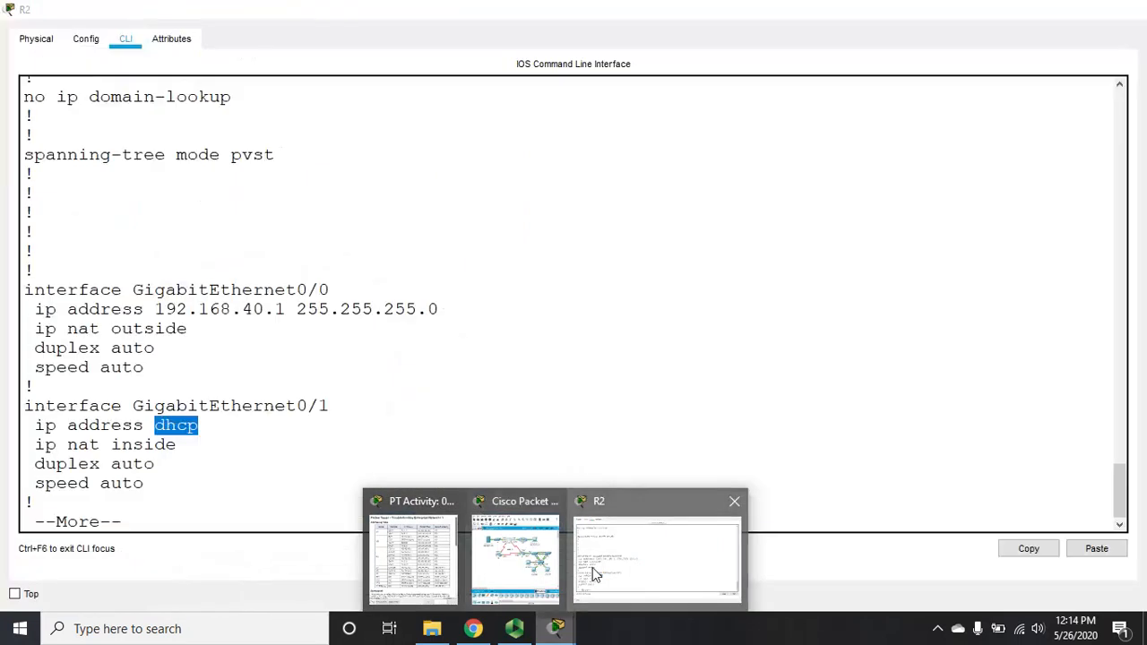
click(618, 556)
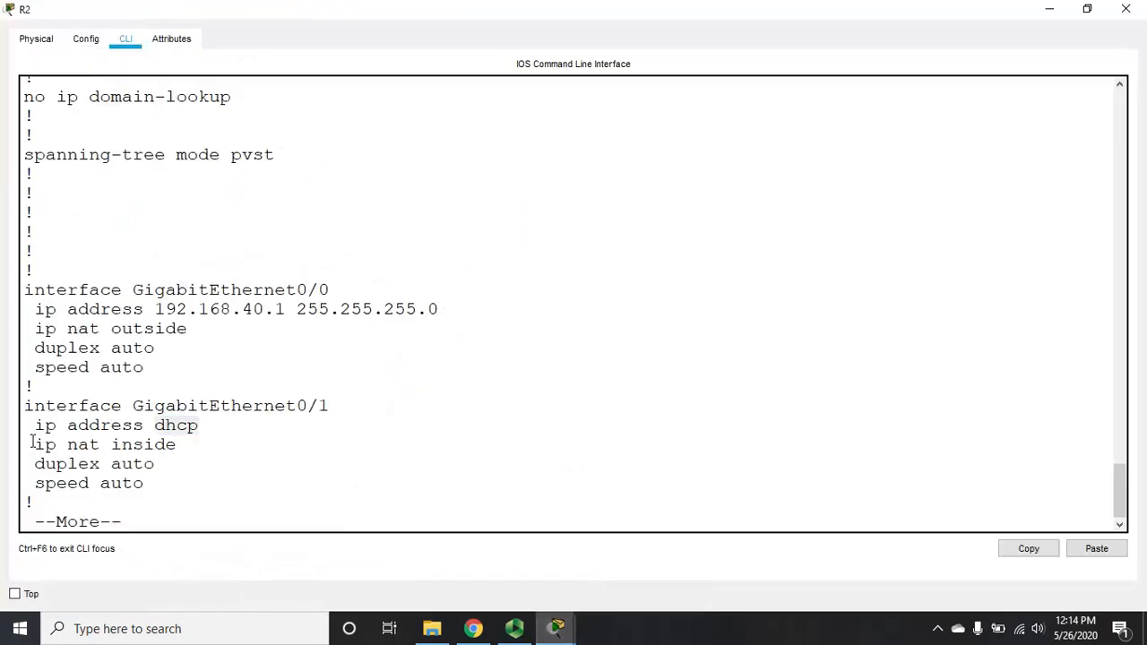
drag(32, 442, 198, 448)
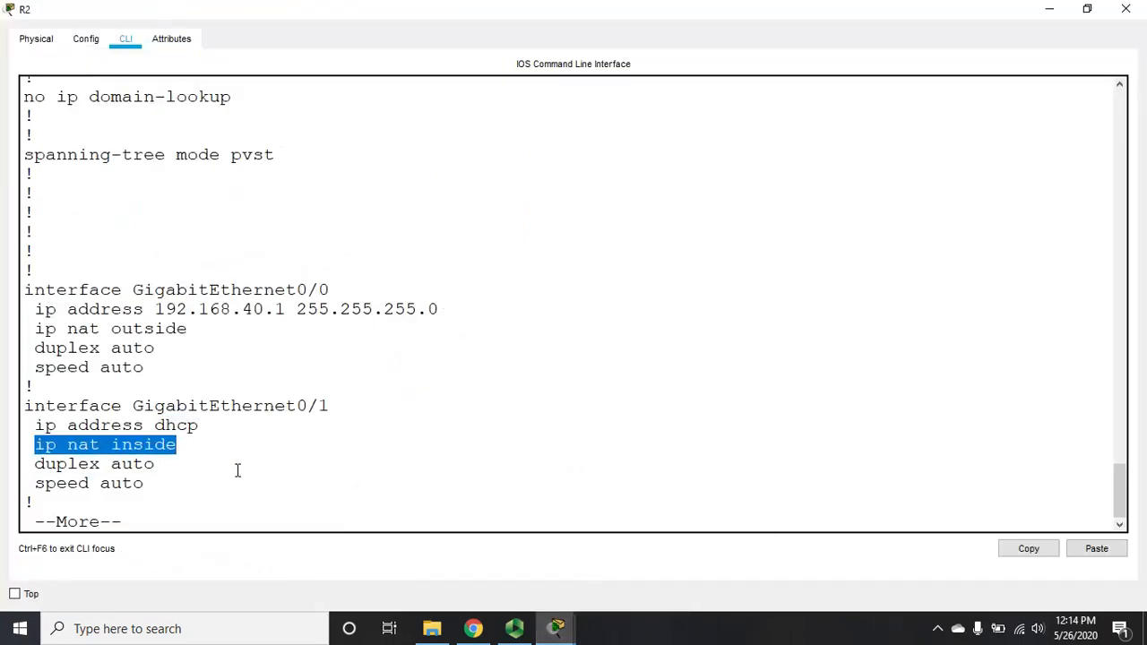
click(237, 470)
key(Return)
key(Return)
key(Return)
key(Return)
key(Return)
key(Return)
key(Return)
key(Return)
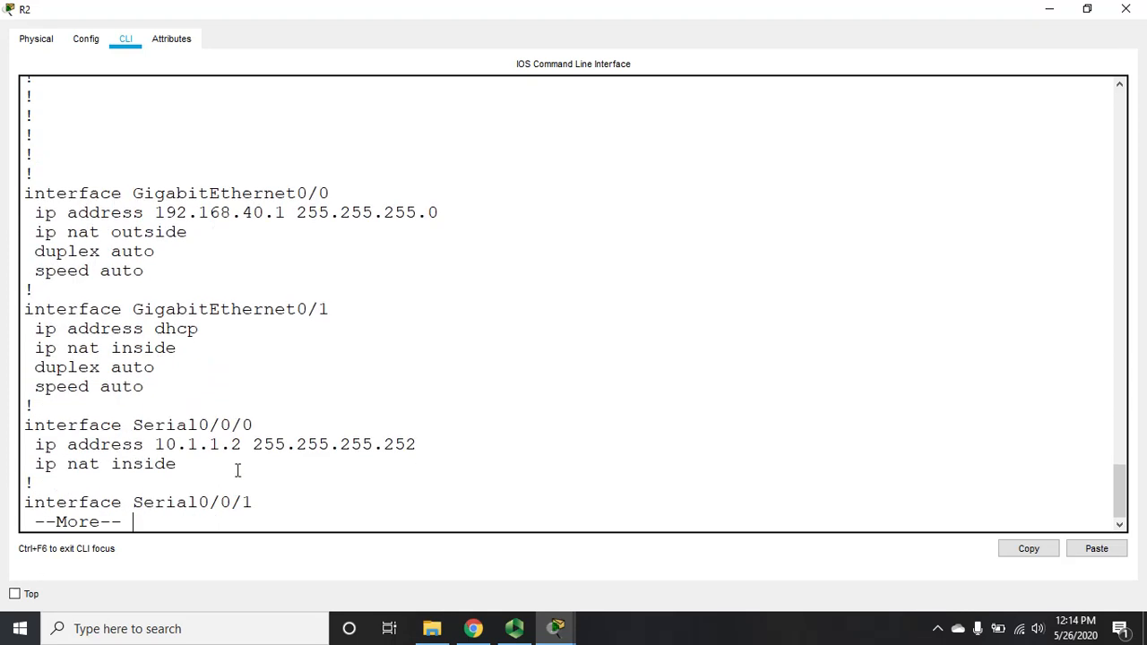
key(Return)
key(Return)
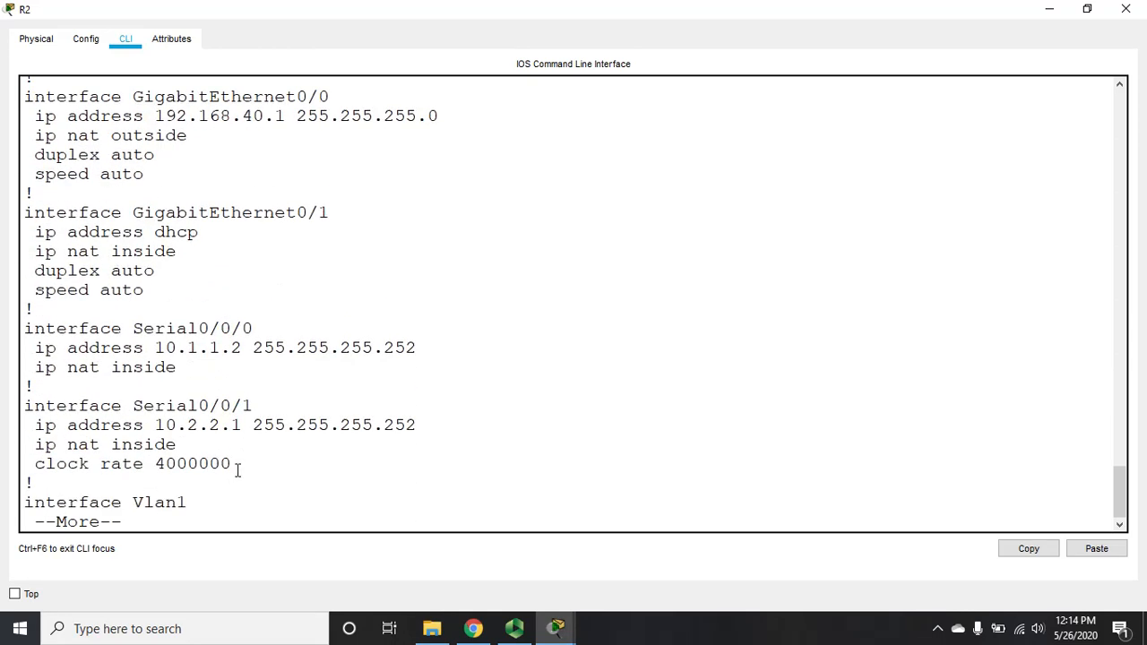
key(Return)
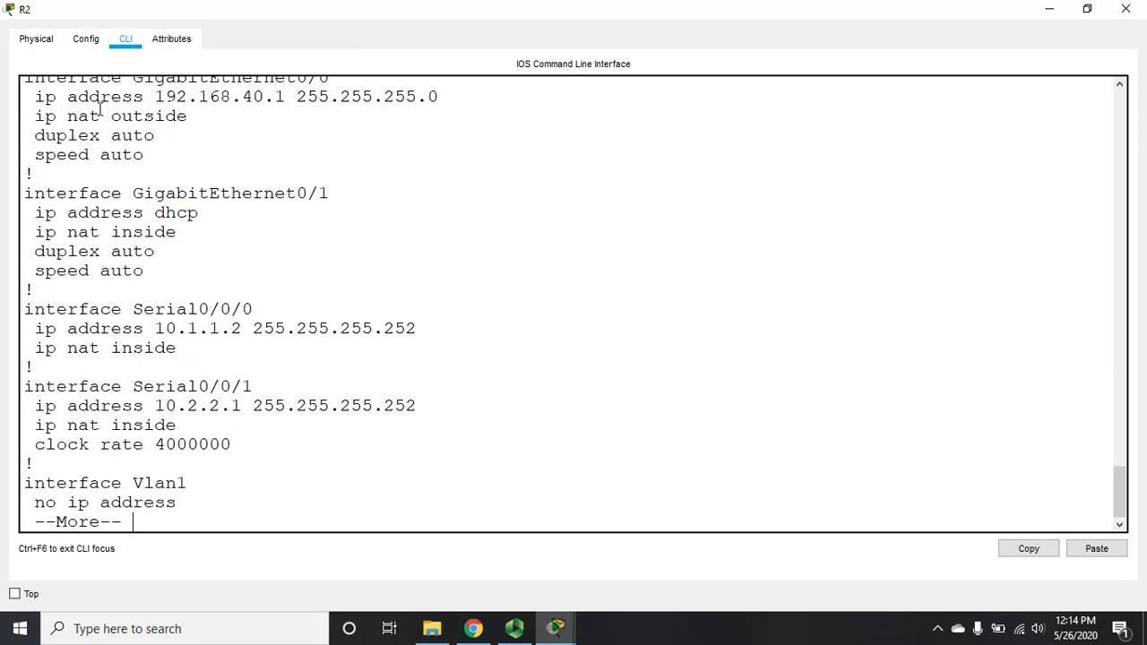
Step: In global config, set ip nat inside on GigabitEthernet0/0, correcting the 'insside' typo
text(q)
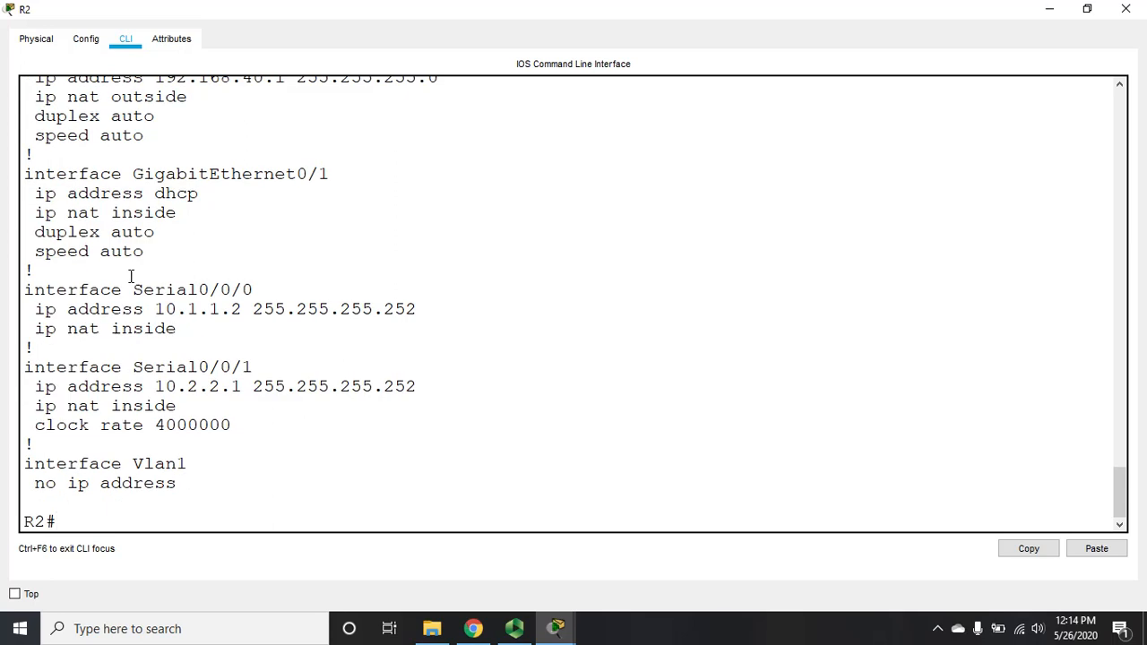
text(config t)
key(Return)
text(ig)#i)
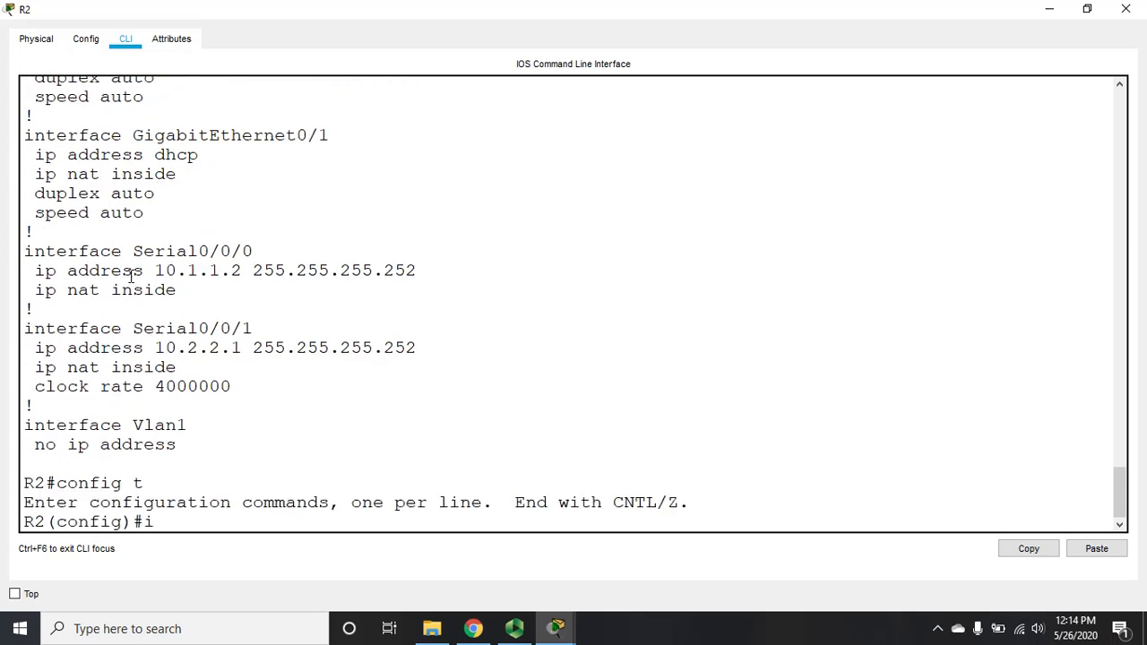
text(nt g0/)
text(ip nat ins)
key(BackSpace)
key(BackSpace)
key(BackSpace)
key(BackSpace)
key(BackSpace)
key(BackSpace)
key(BackSpace)
key(BackSpace)
key(BackSpace)
key(BackSpace)
key(BackSpace)
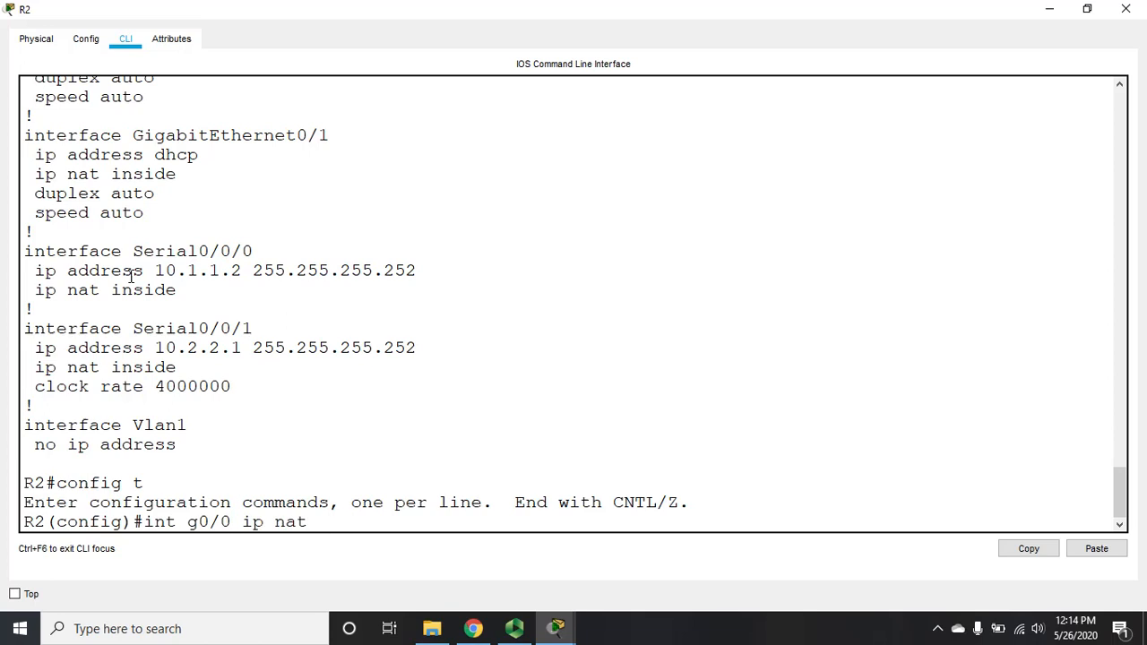
key(Return)
text(ip )
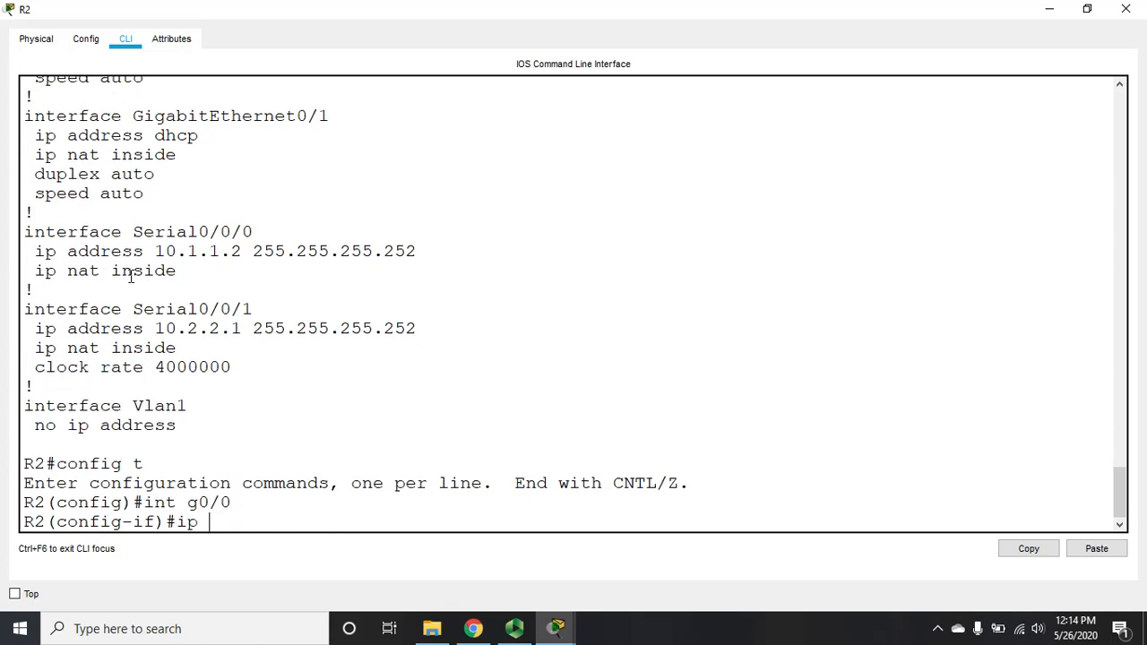
text(nat insside)
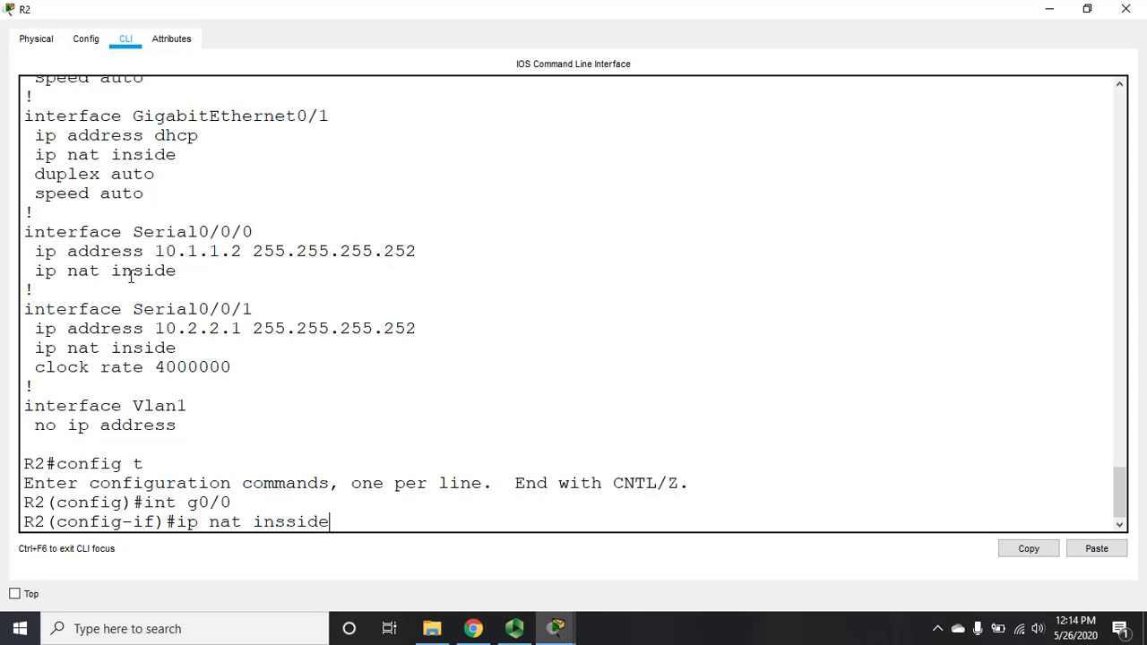
key(Return)
key(Up)
key(Left)
key(Left)
key(Left)
key(Left)
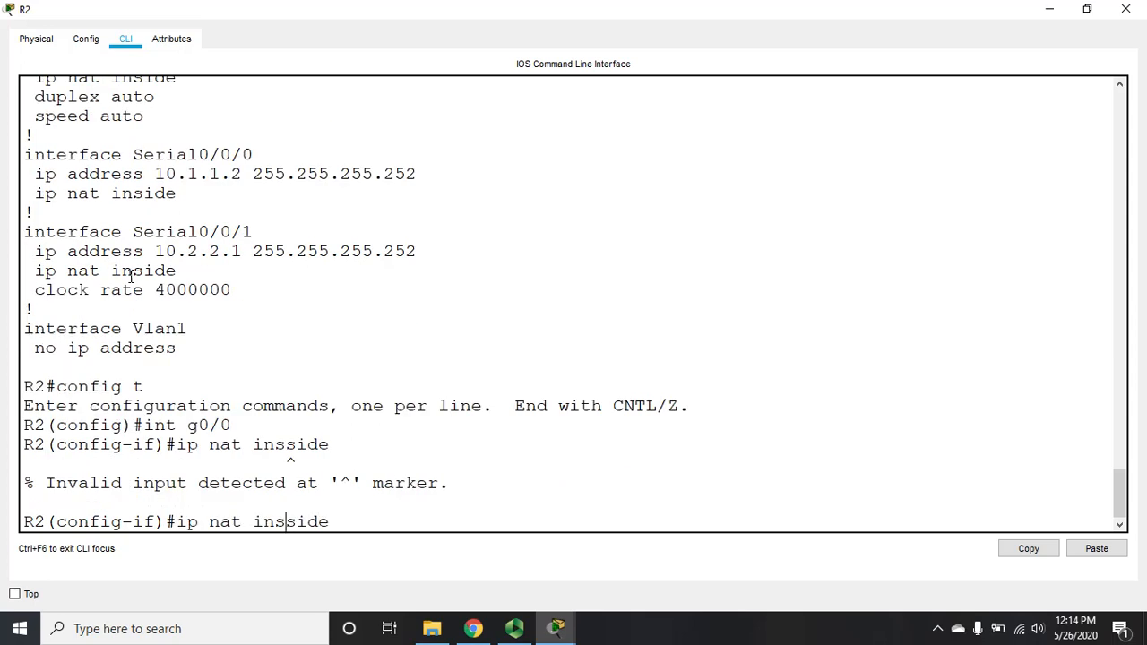
key(BackSpace)
key(Return)
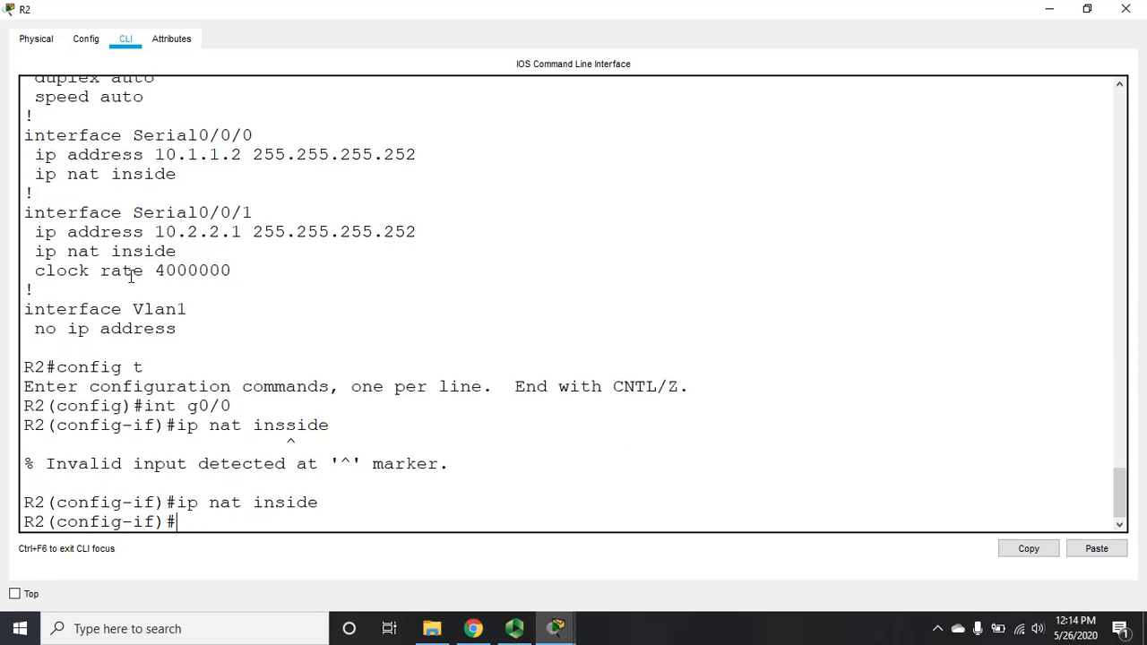
Step: Set ip nat outside on GigabitEthernet0/1 and leave configuration mode with end
text(int g0/1)
key(Return)
text(i)
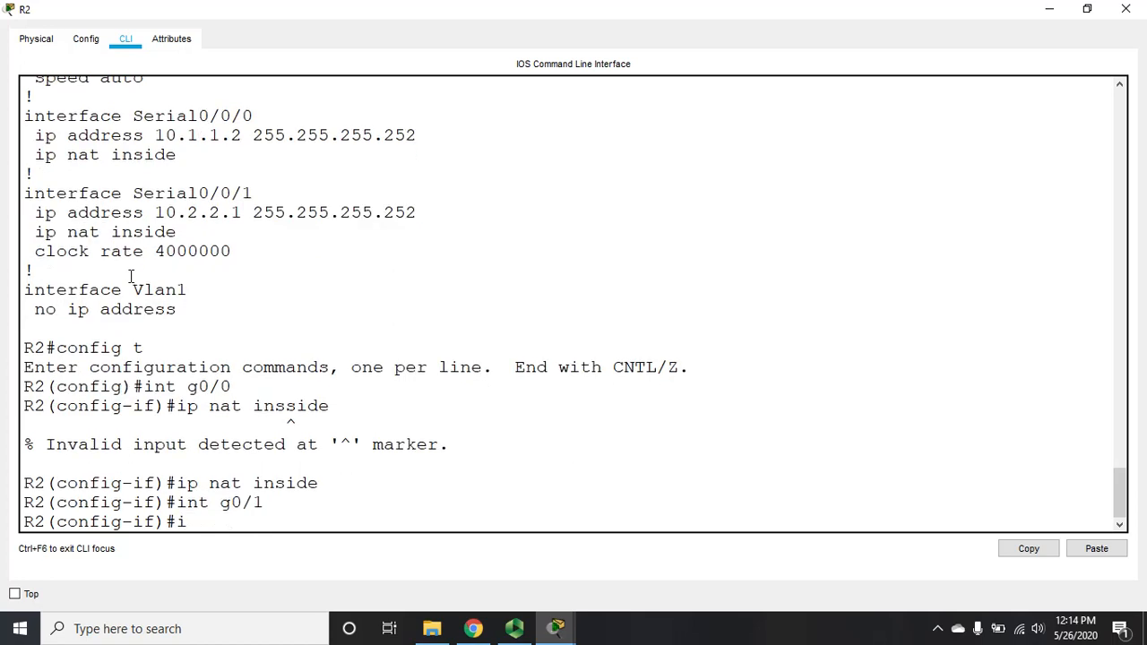
text(p nat outside)
key(Return)
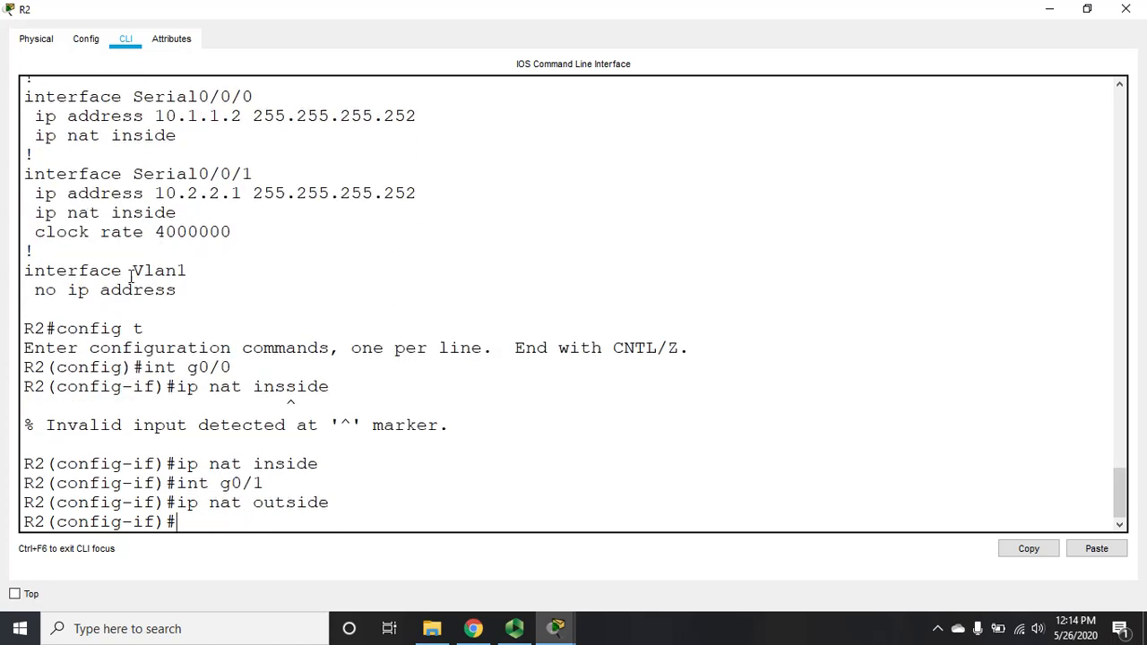
text(end)
key(Return)
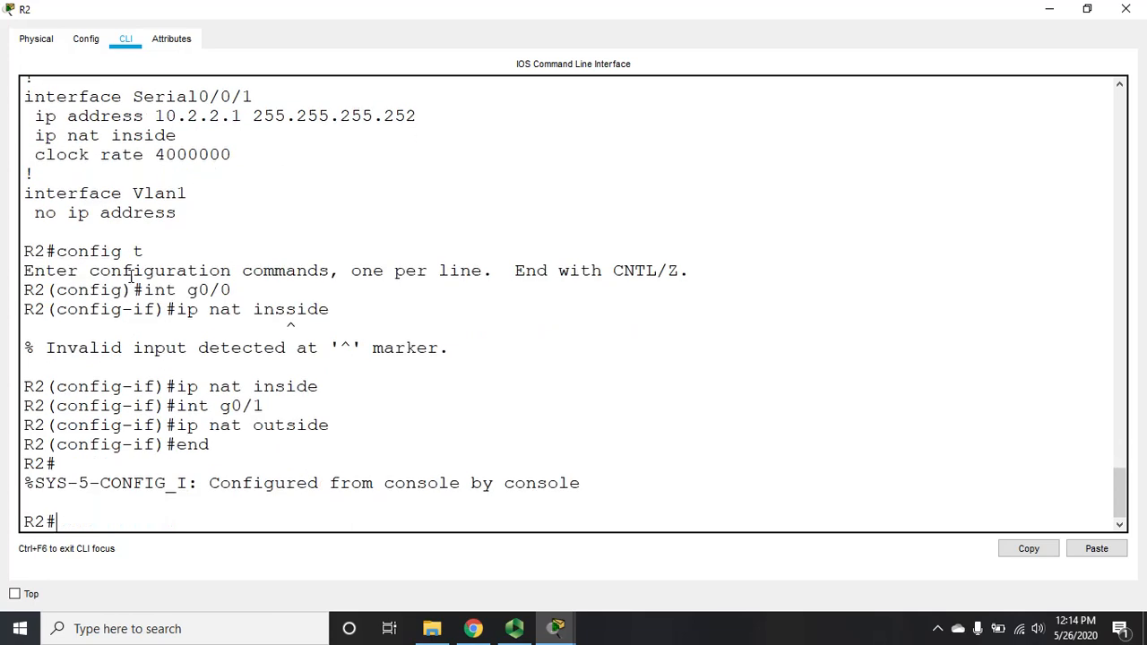
Step: List R2's updated running configuration, paging down to the NAT and Private access lists
text(sh run)
key(Return)
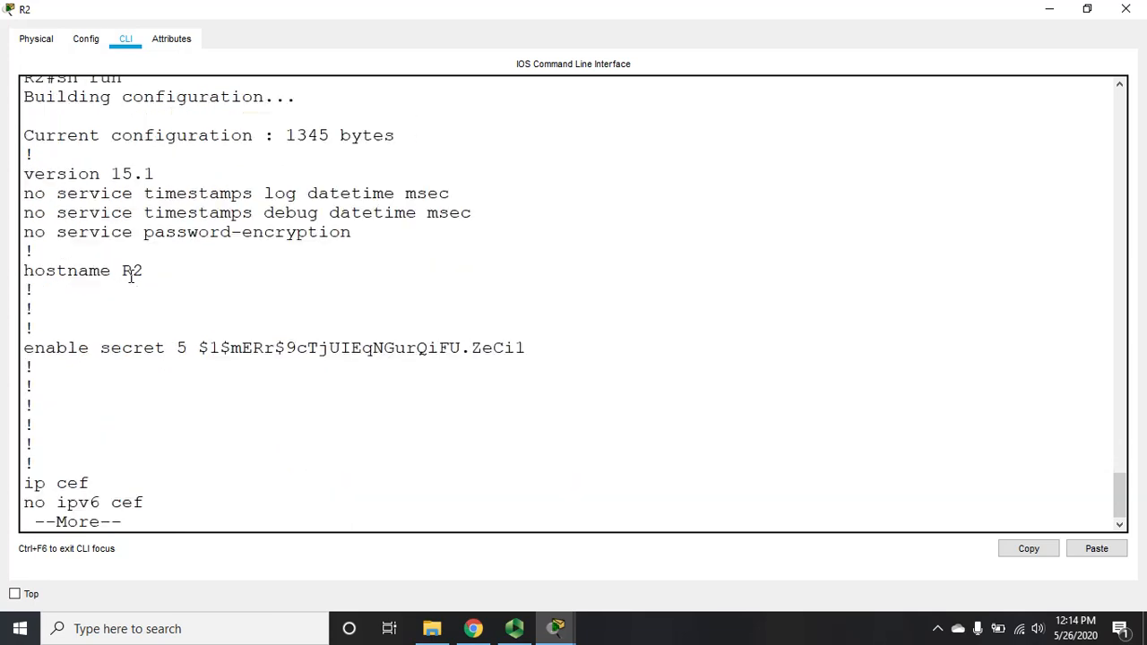
key(space)
key(Return)
key(Return)
key(Return)
key(Return)
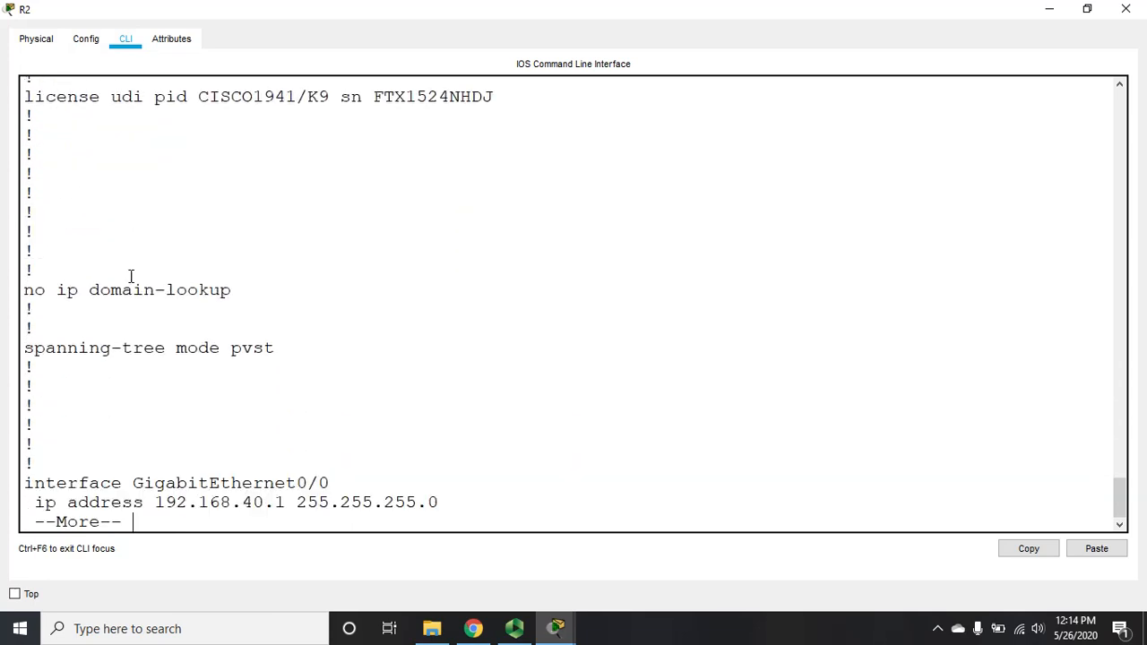
key(Return)
key(Return)
key(Return)
key(Return)
key(Return)
key(Return)
key(Return)
key(Return)
key(Return)
key(Return)
key(Return)
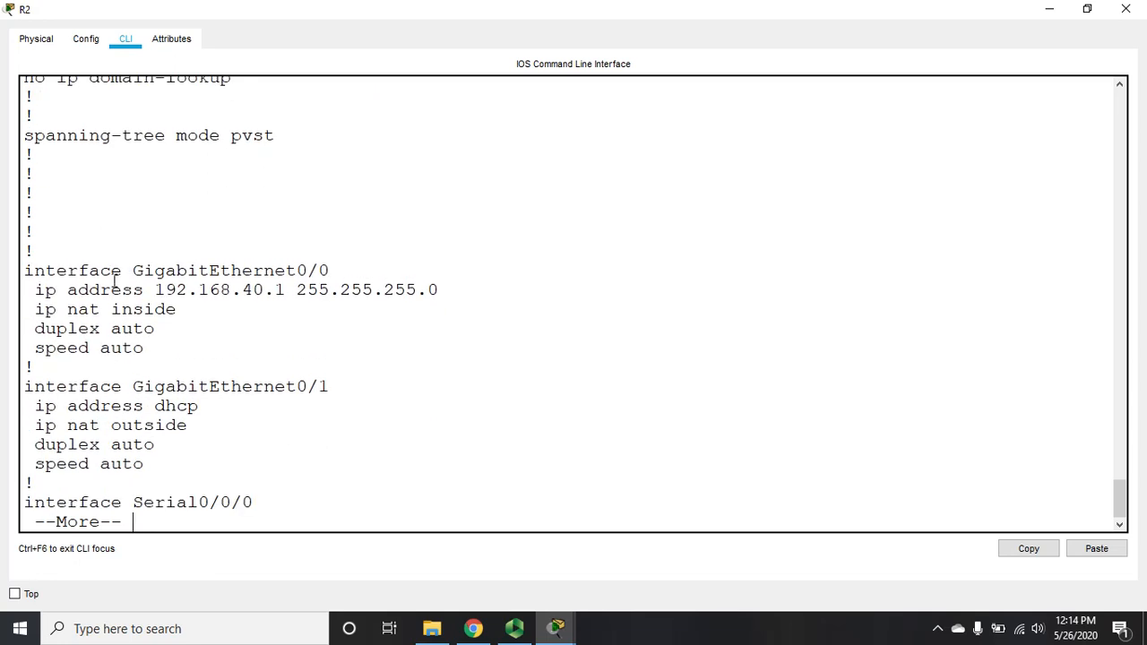
key(Return)
key(Return)
key(Return)
key(Return)
key(Return)
key(Return)
key(Return)
key(Return)
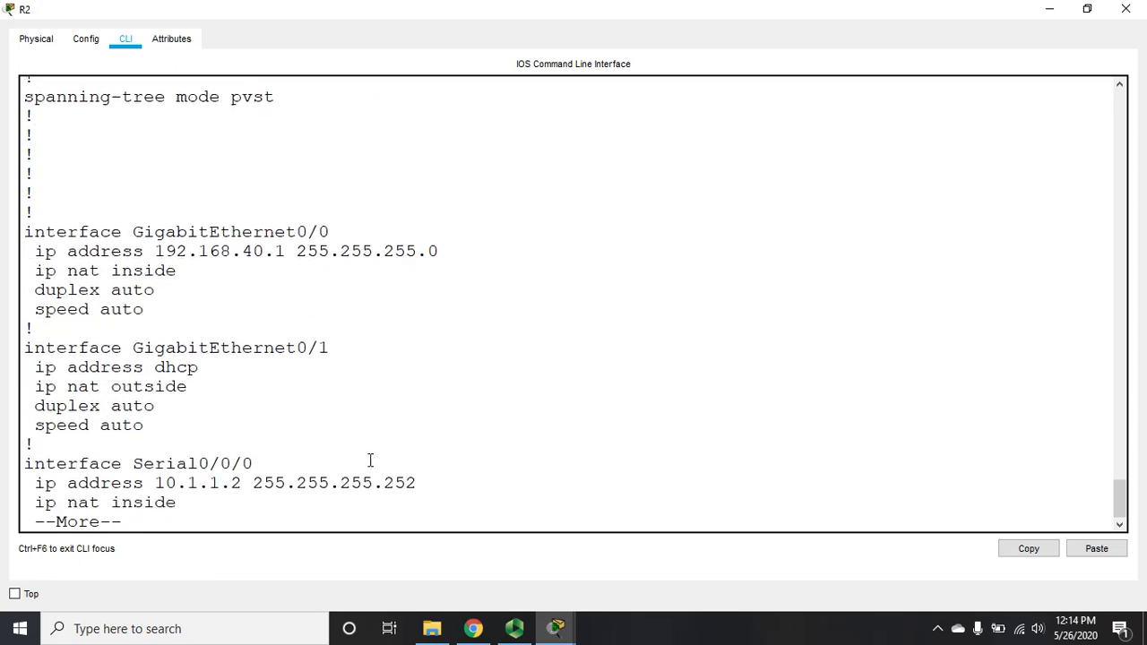
key(Return)
key(Return)
key(Return)
key(Return)
key(Return)
key(Return)
key(Return)
key(Return)
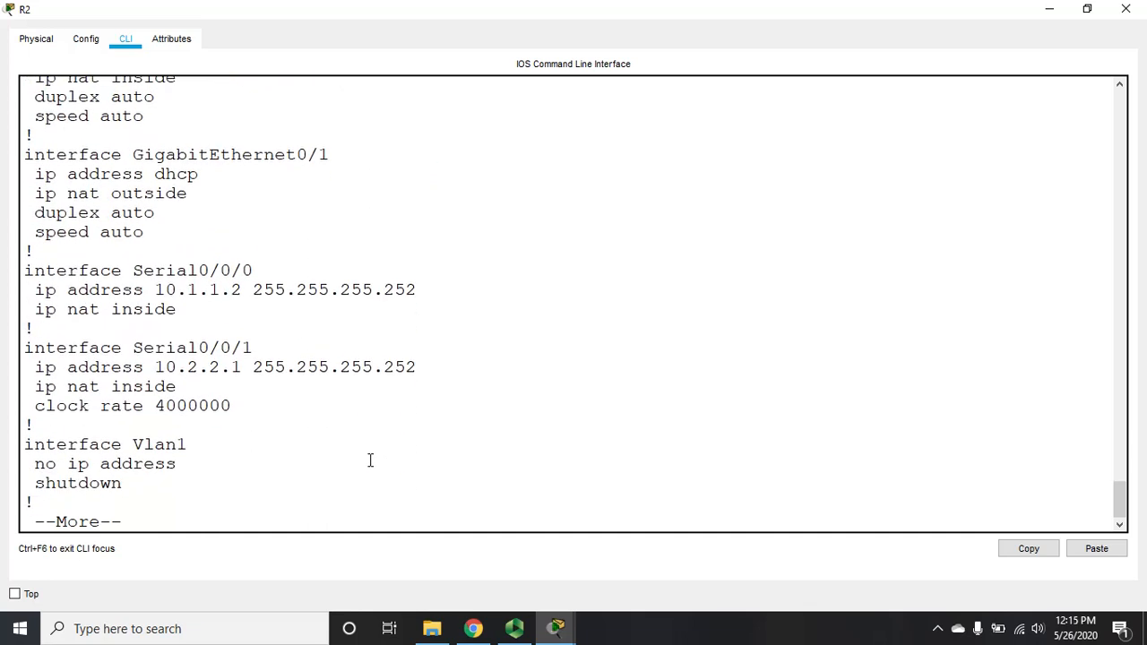
key(Return)
key(Return)
key(Return)
key(Return)
key(Return)
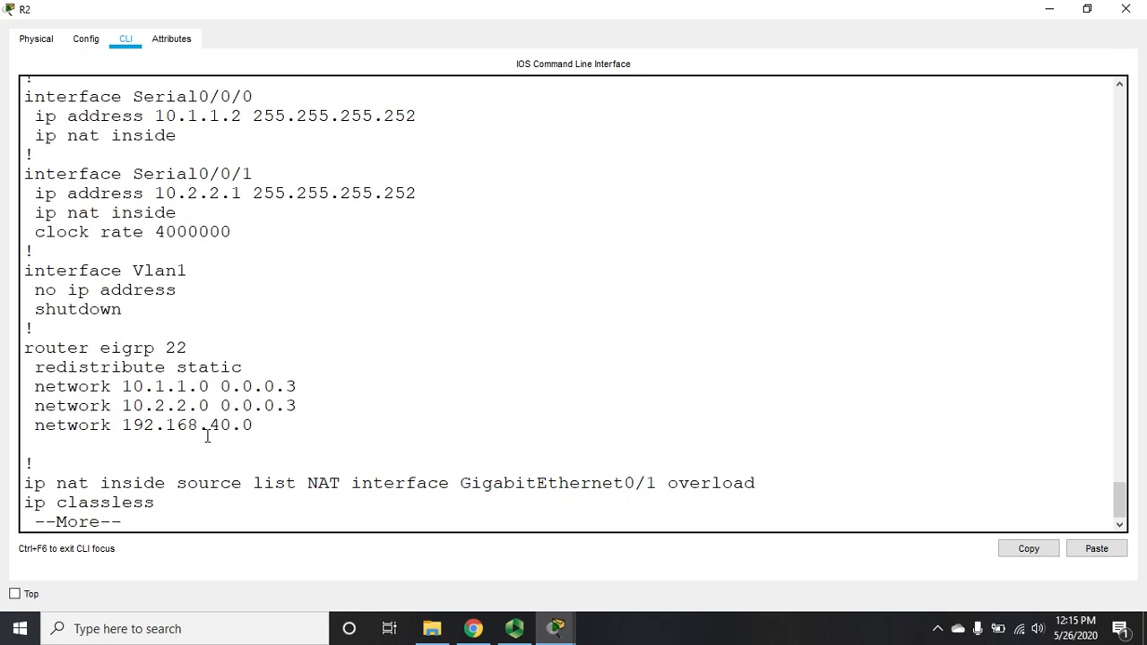
key(Return)
key(Return)
key(Return)
key(Return)
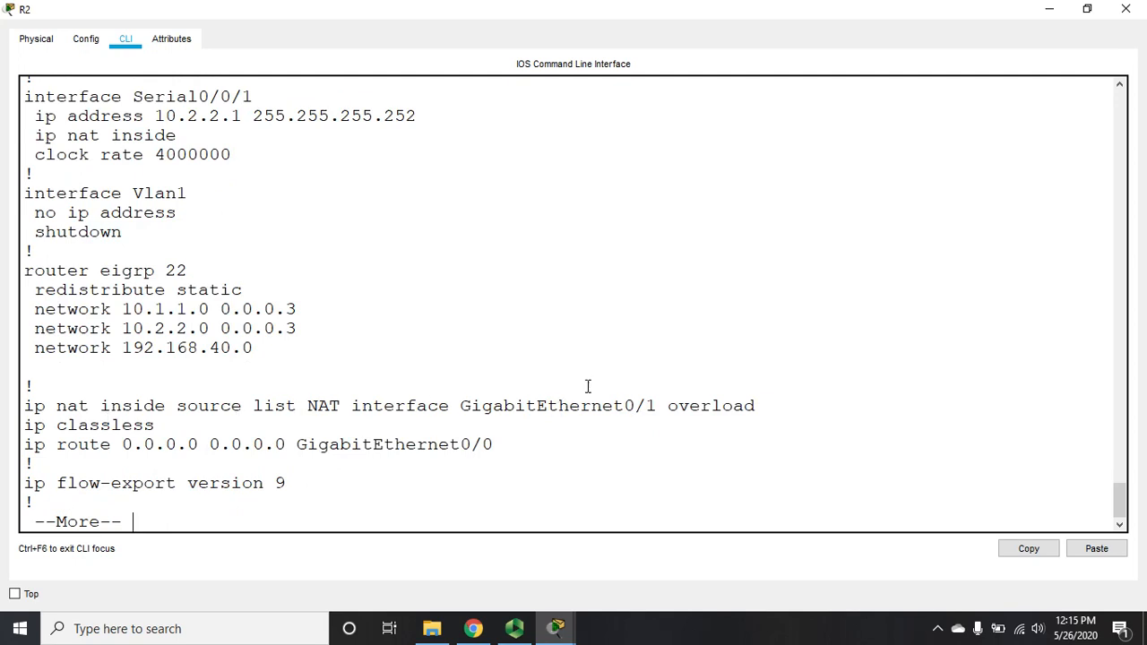
key(Return)
key(Return)
key(Return)
key(Return)
key(Return)
key(Return)
key(Return)
key(Return)
key(Return)
key(Return)
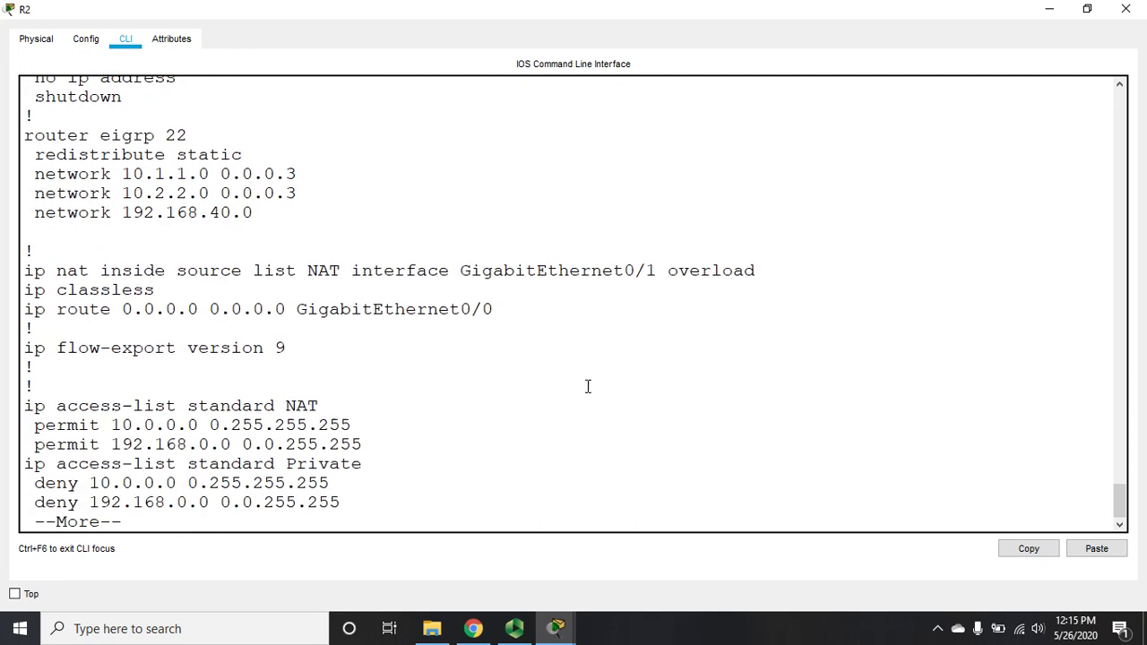
key(Return)
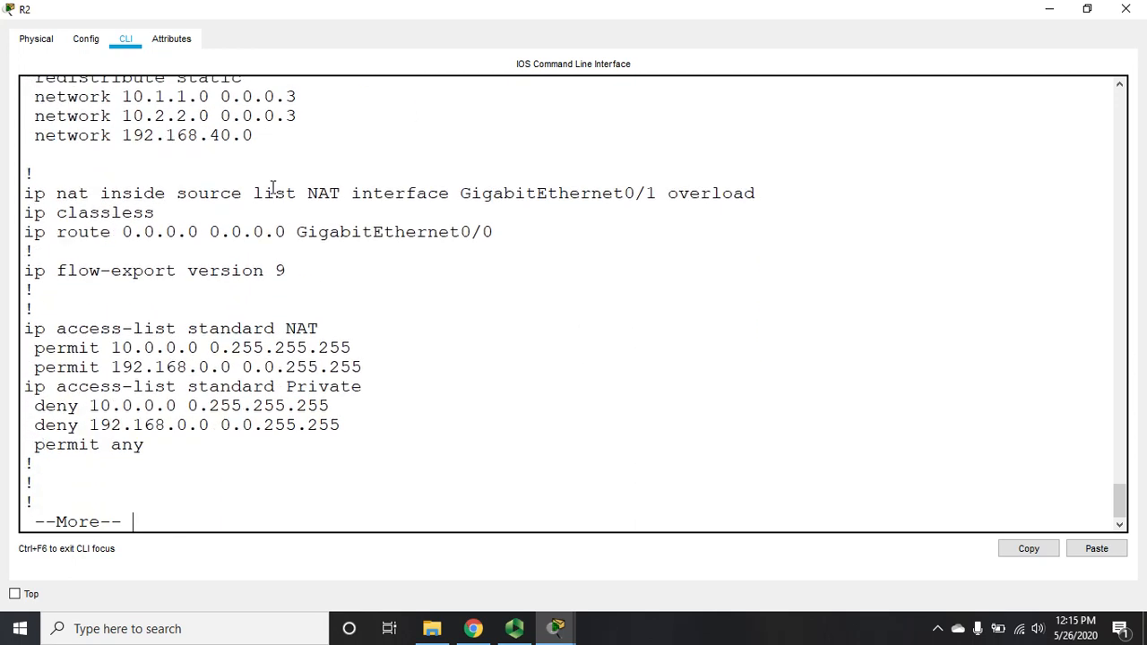
Step: Highlight the NAT list name and the default route out GigabitEthernet0/0, then finish the listing
double_click(323, 193)
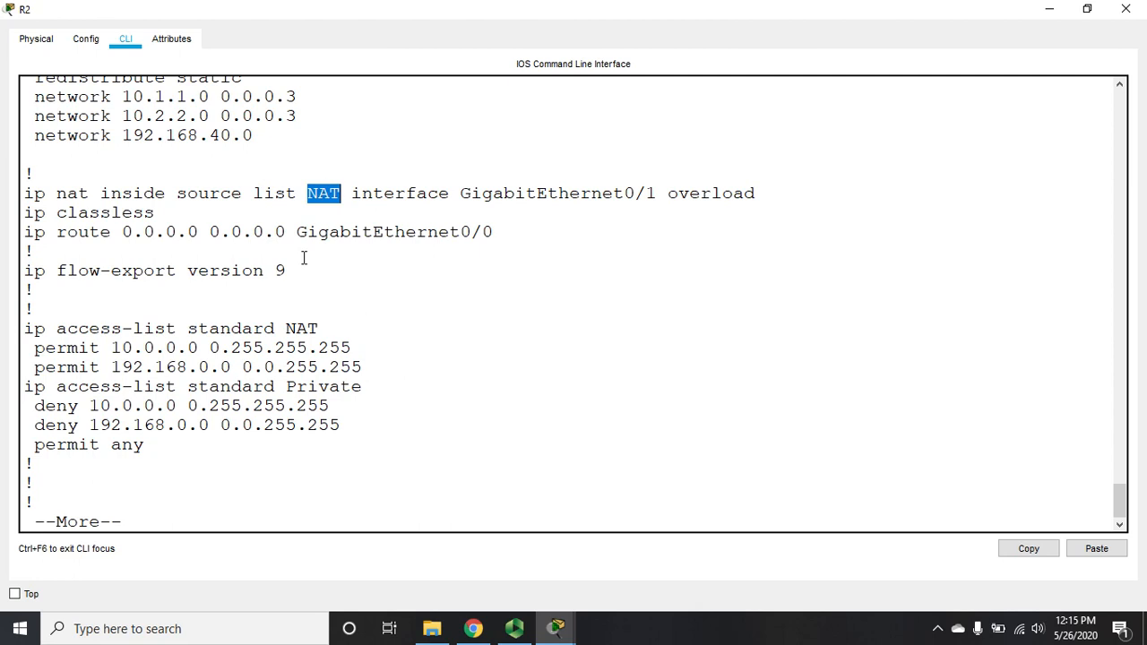
double_click(299, 329)
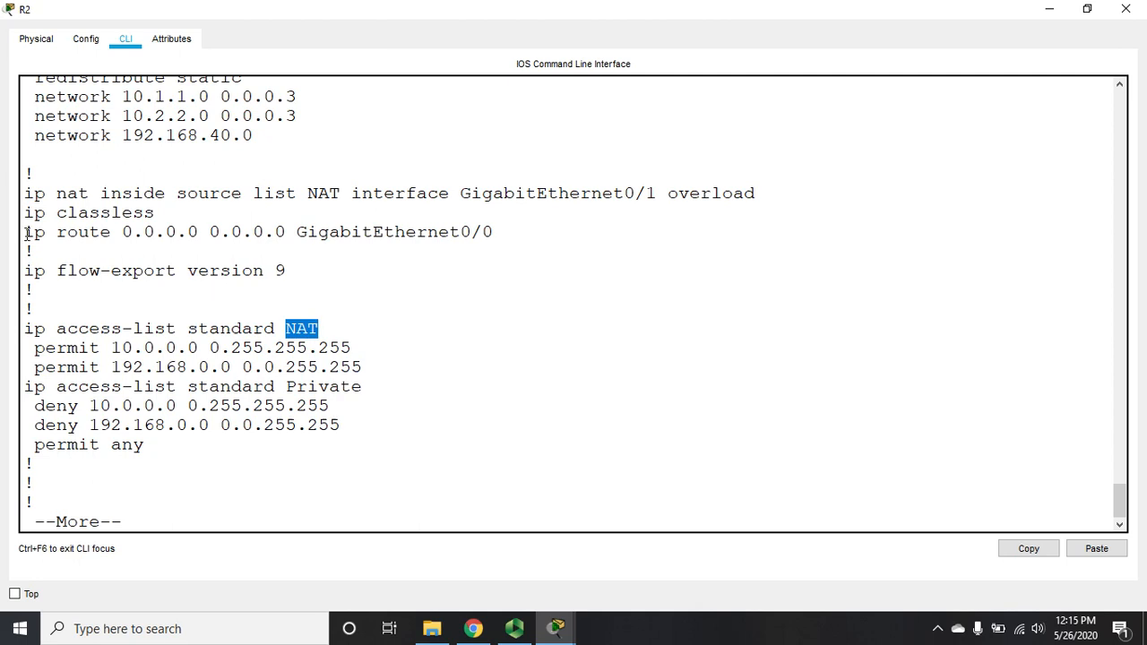
drag(26, 235, 513, 232)
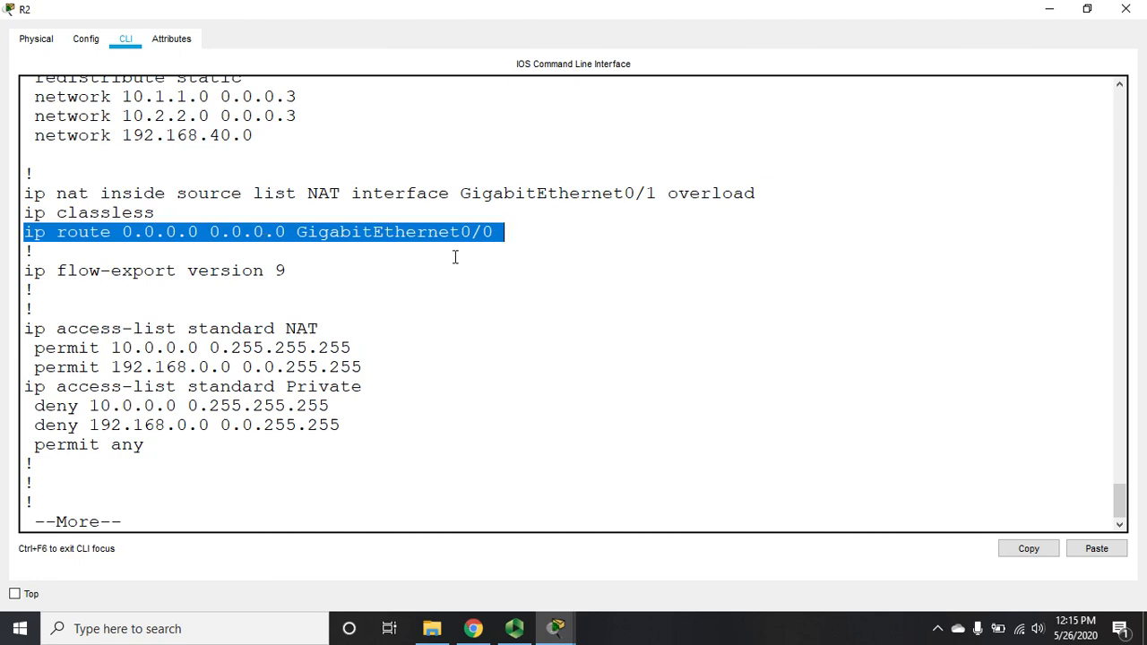
click(390, 490)
key(space)
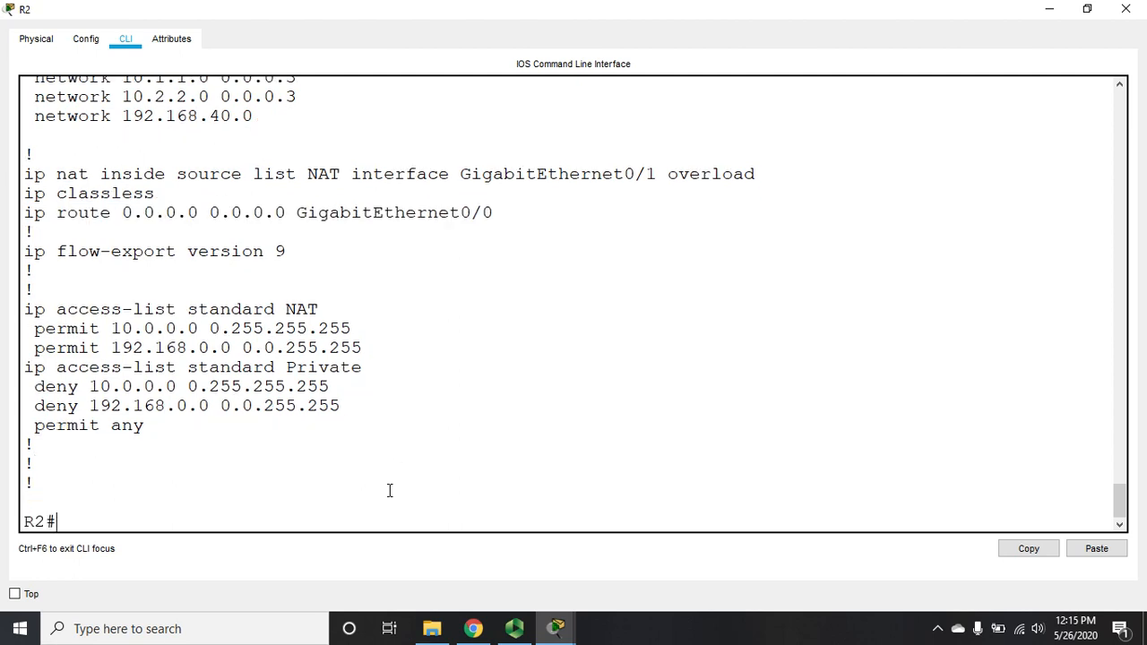
Step: On R2, replace the 0.0.0.0/0 default route via g0/0 with one via g0/1, then exit configuration mode
text(config t)
key(Return)
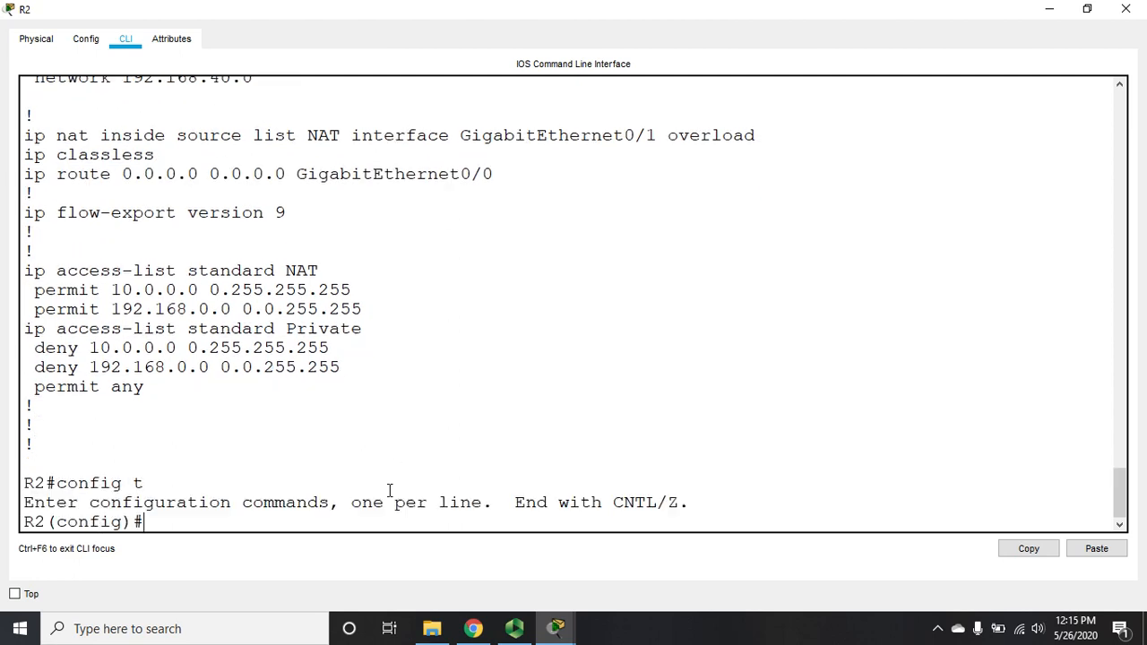
text(no ip route 0.0.0.)
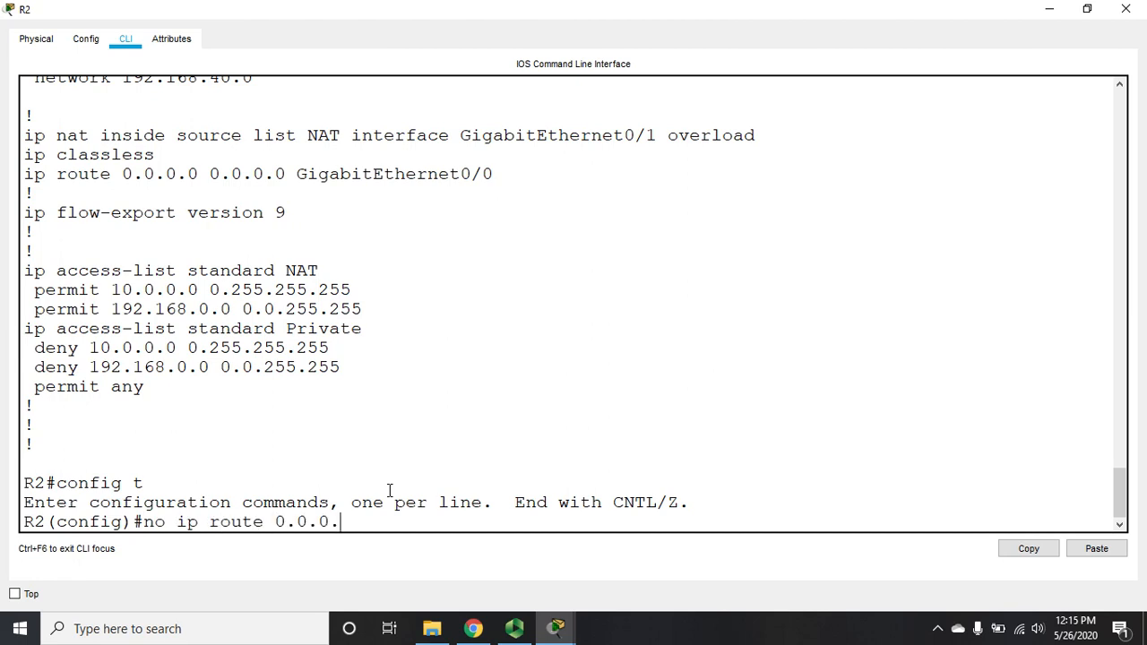
text(0 0.0.0.0 g0/0)
key(Return)
text(ip rou)
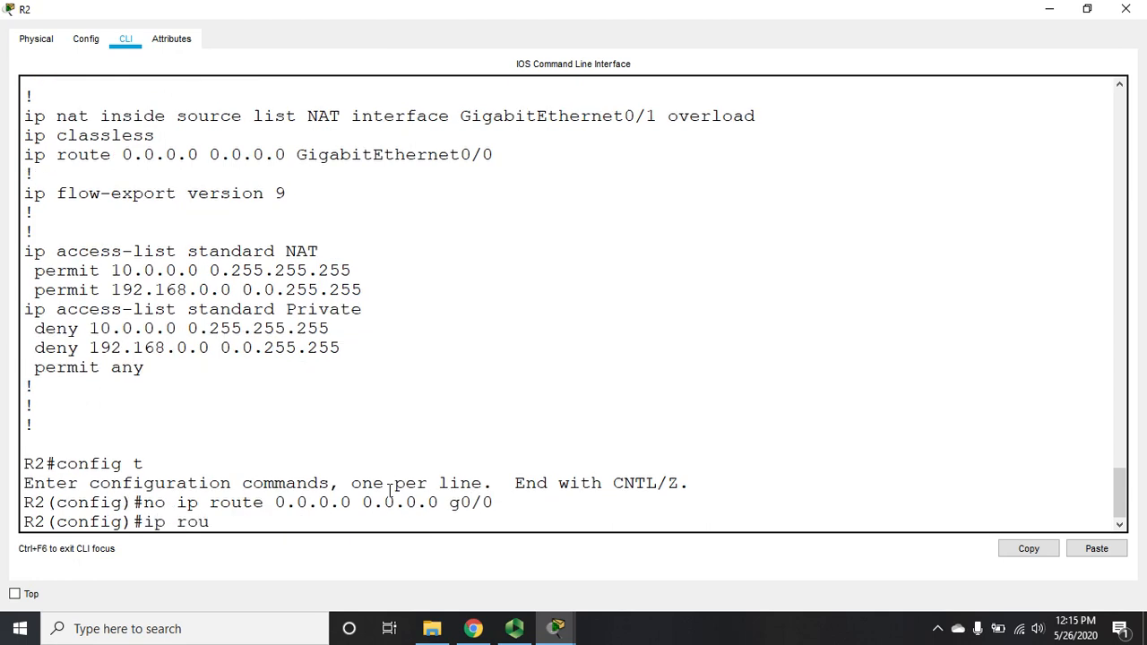
text(te 0.0.0.0 0.0.0.0)
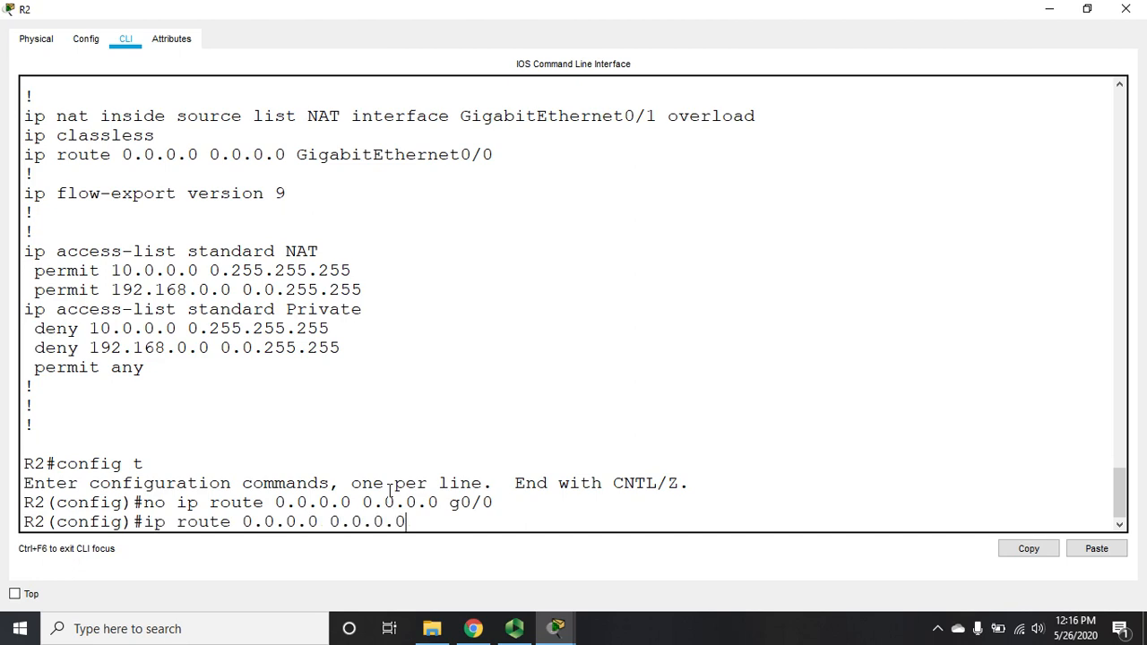
text( g0/1)
key(Return)
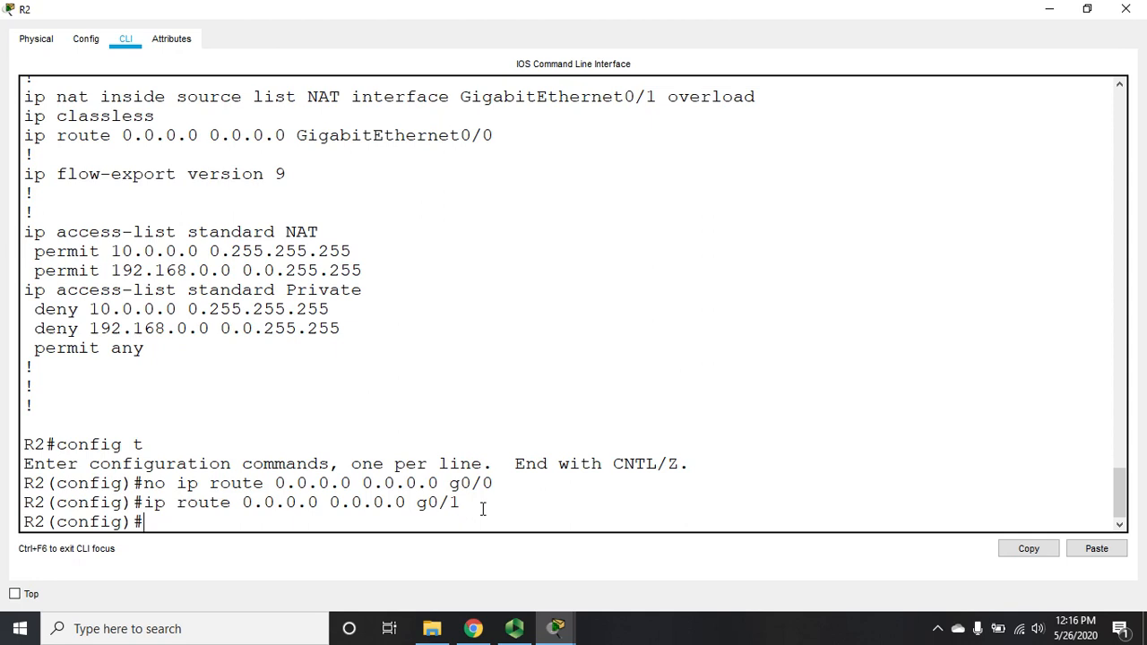
text(exit)
key(Return)
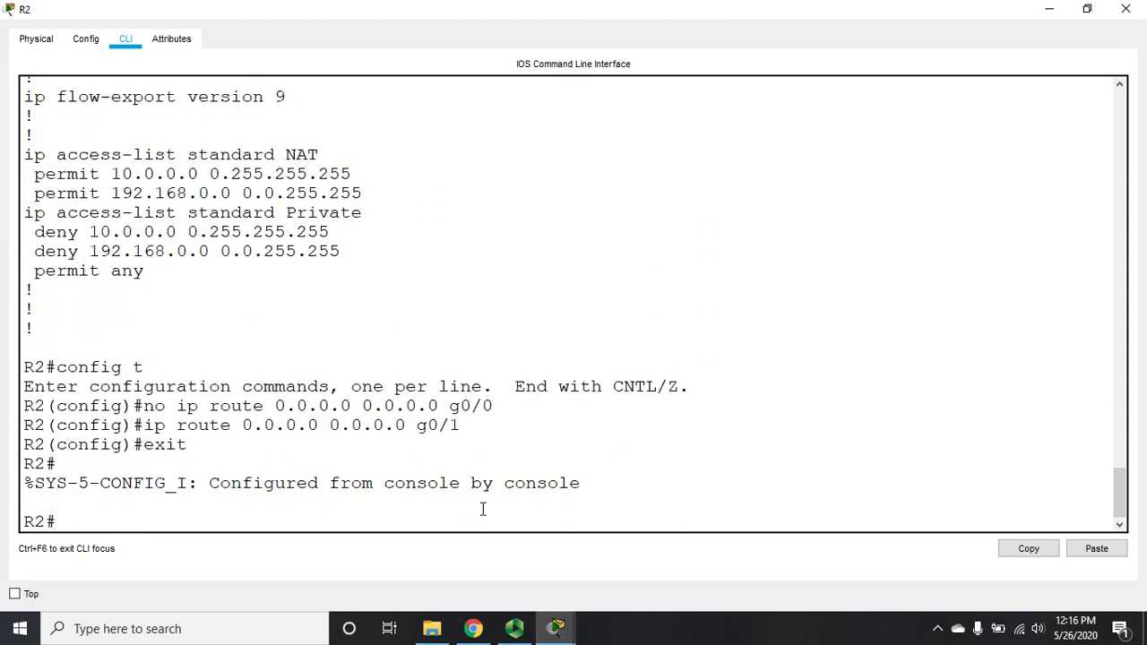
Step: Bring the PT Activity instructions window with the addressing table to the front
mouse_move(572, 636)
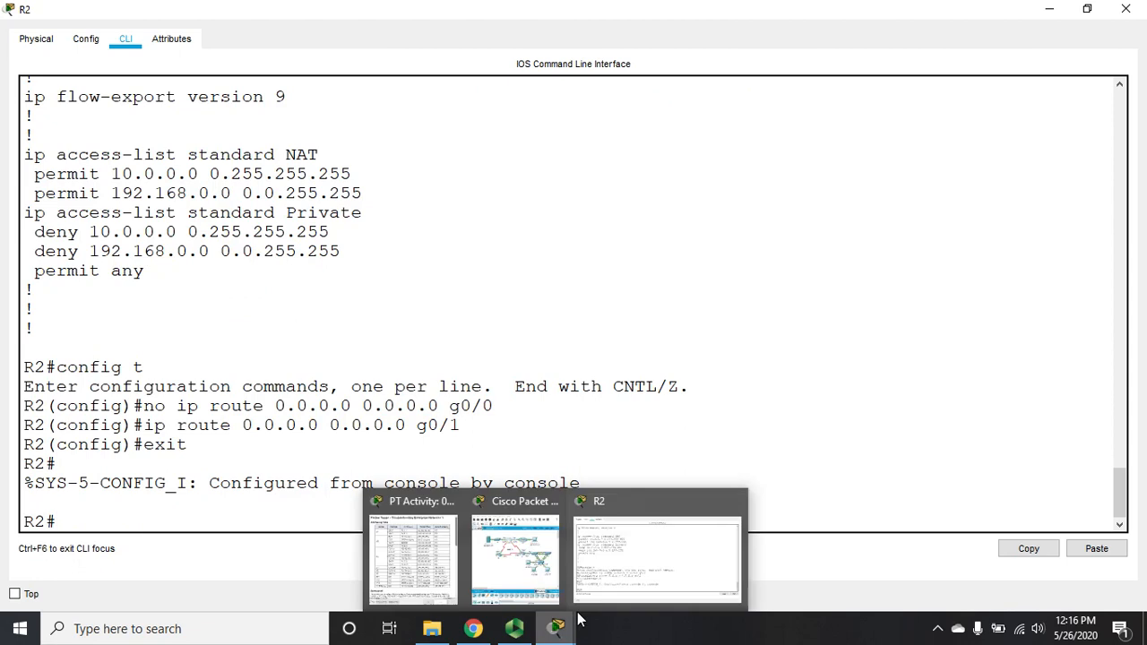
click(414, 560)
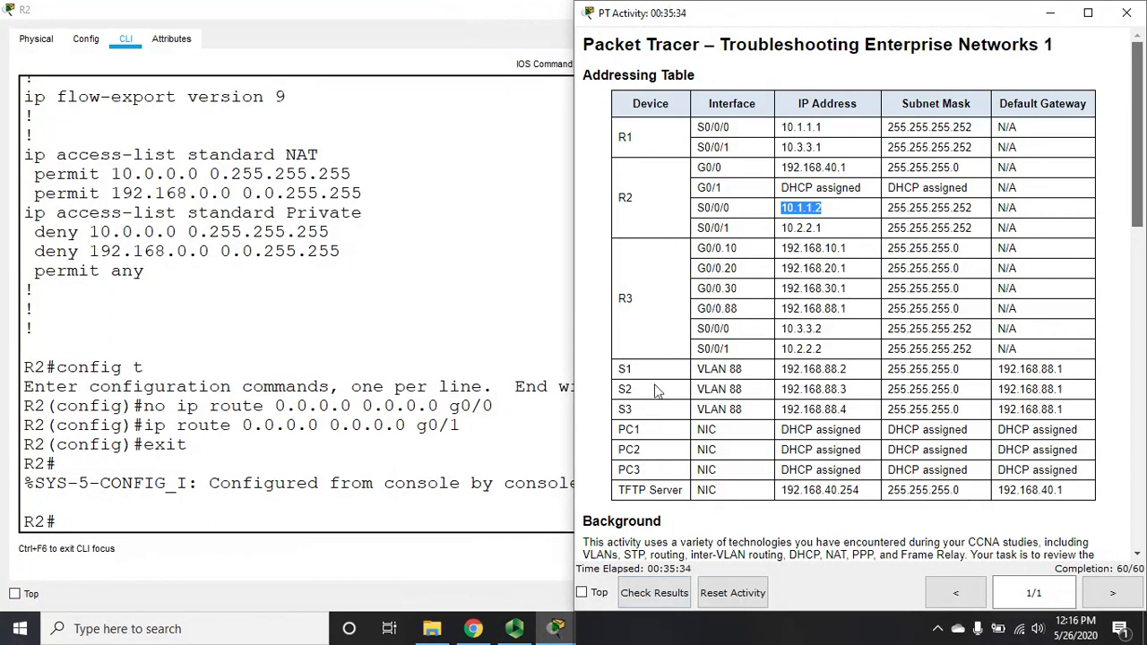
click(521, 632)
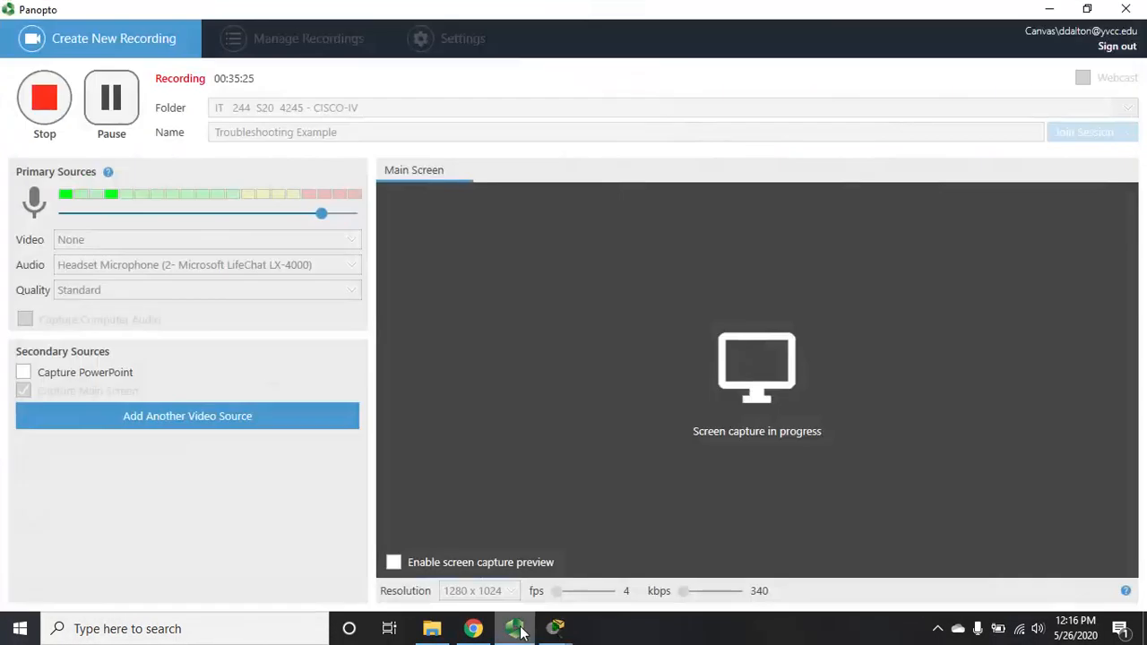
Step: Page through R2's running configuration to check the new default route via g0/1
click(1049, 11)
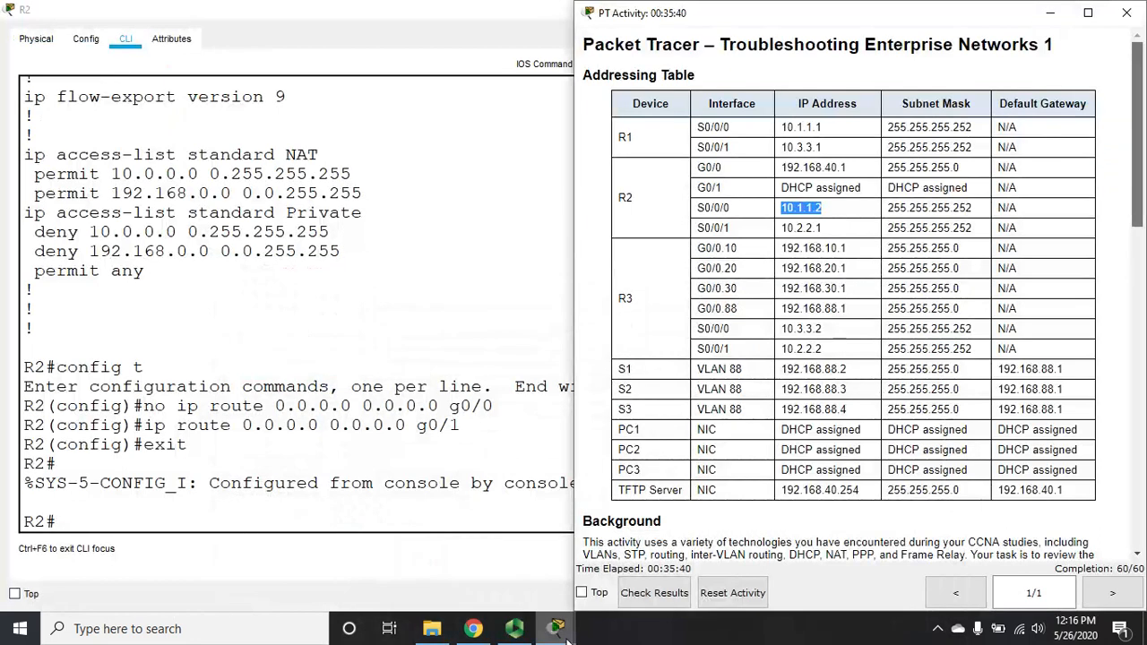
mouse_move(566, 639)
click(622, 586)
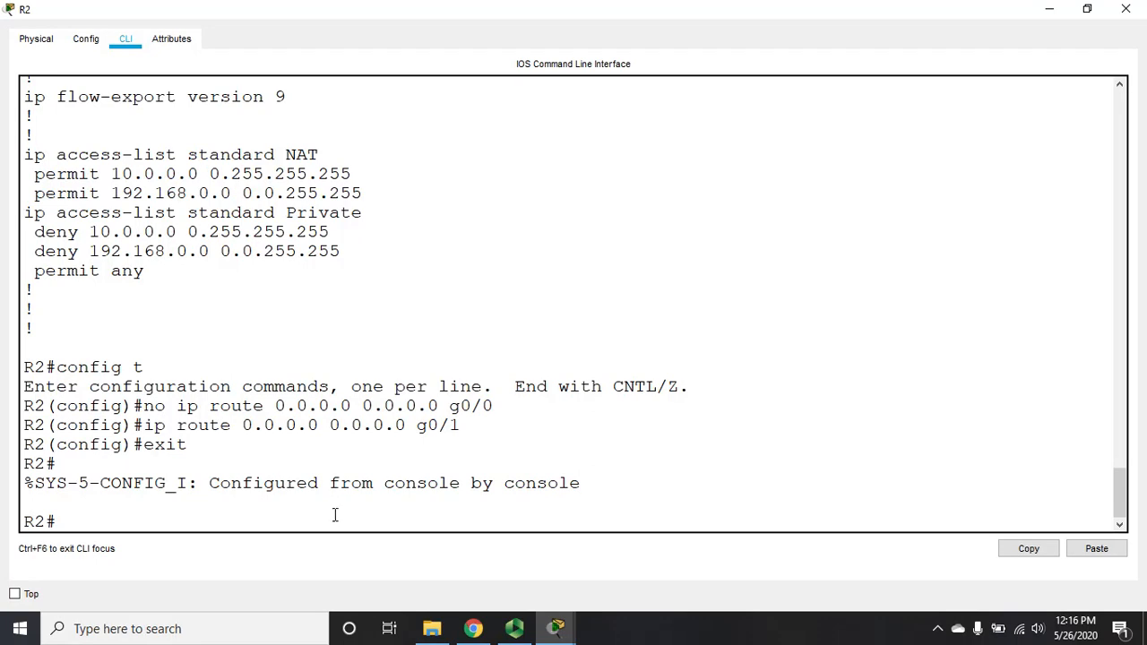
text(sh run)
key(Return)
key(space)
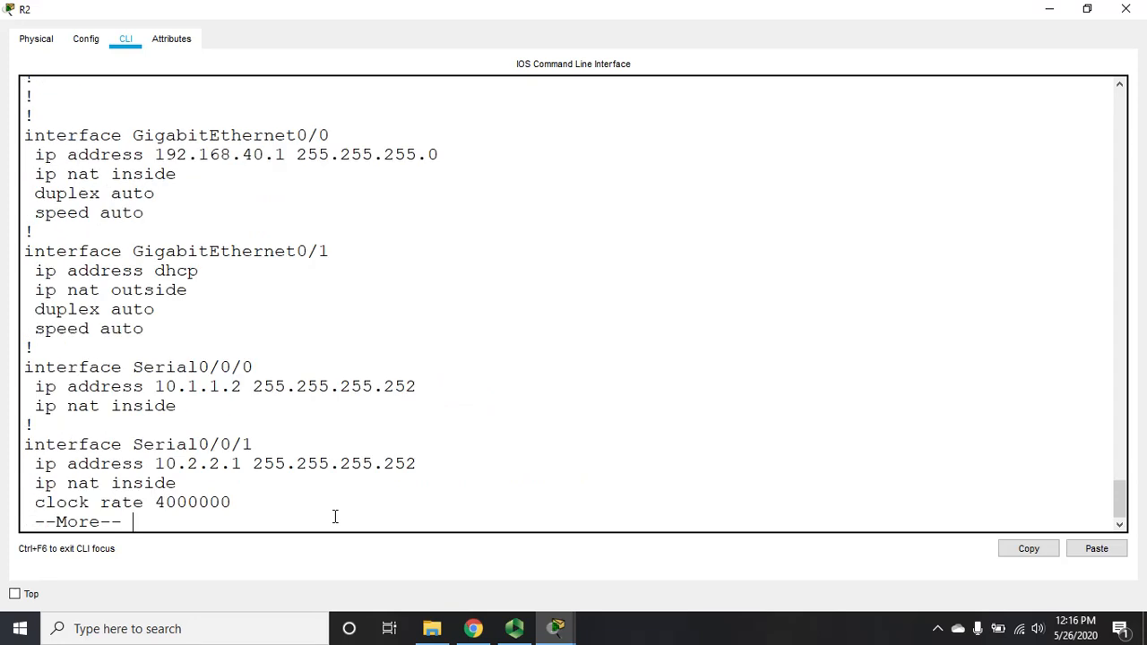
key(space)
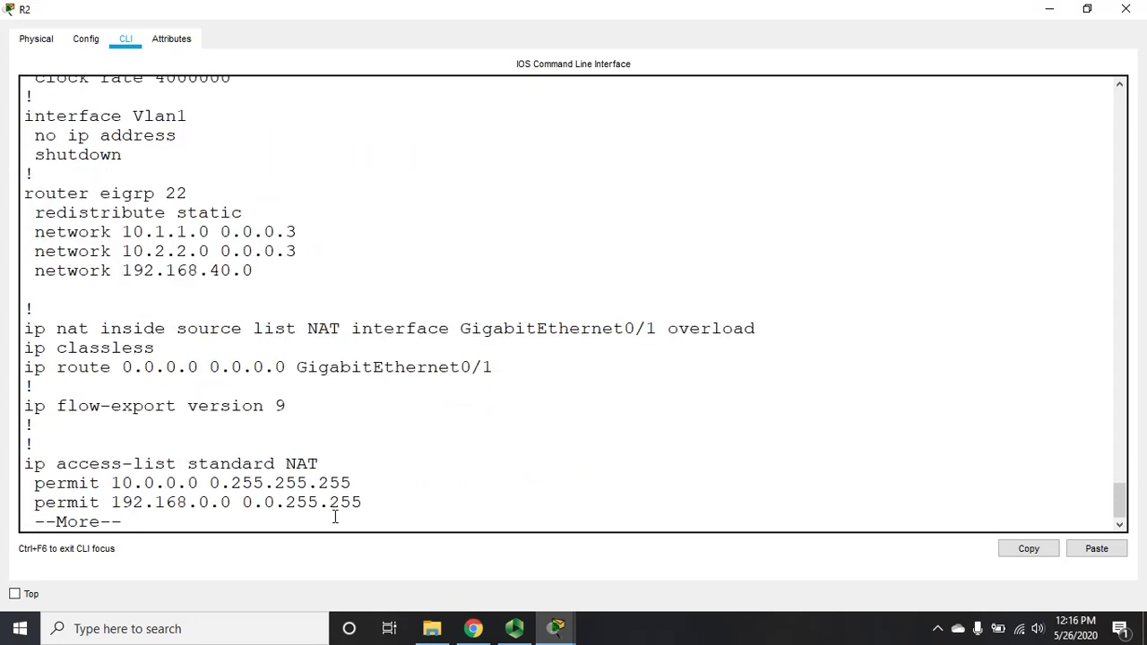
key(space)
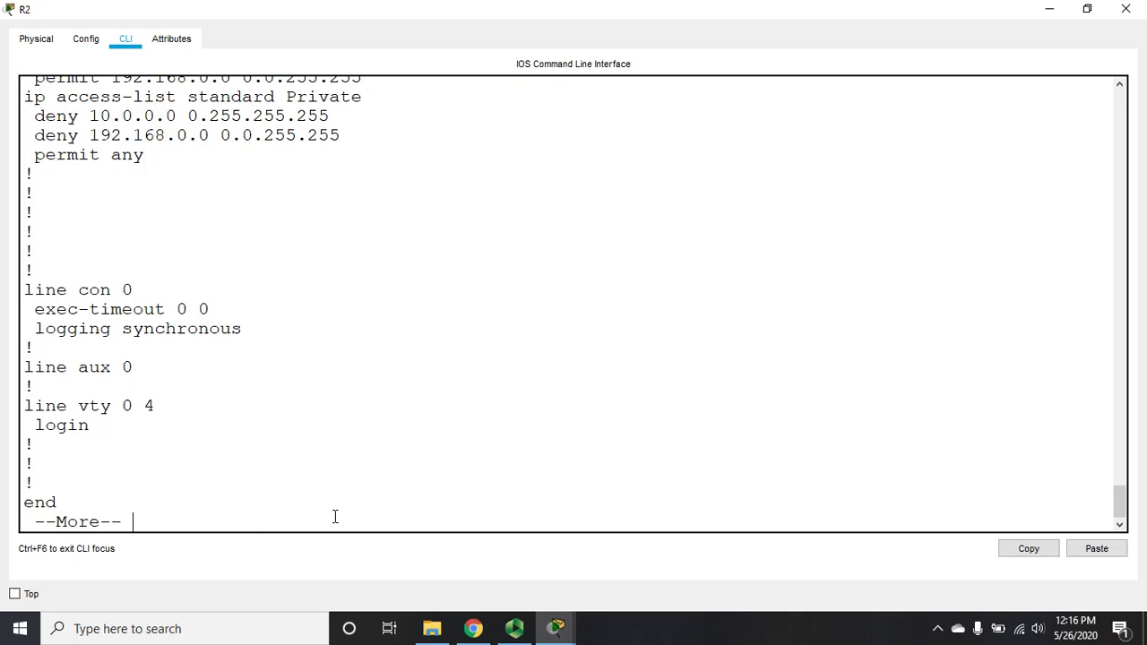
key(space)
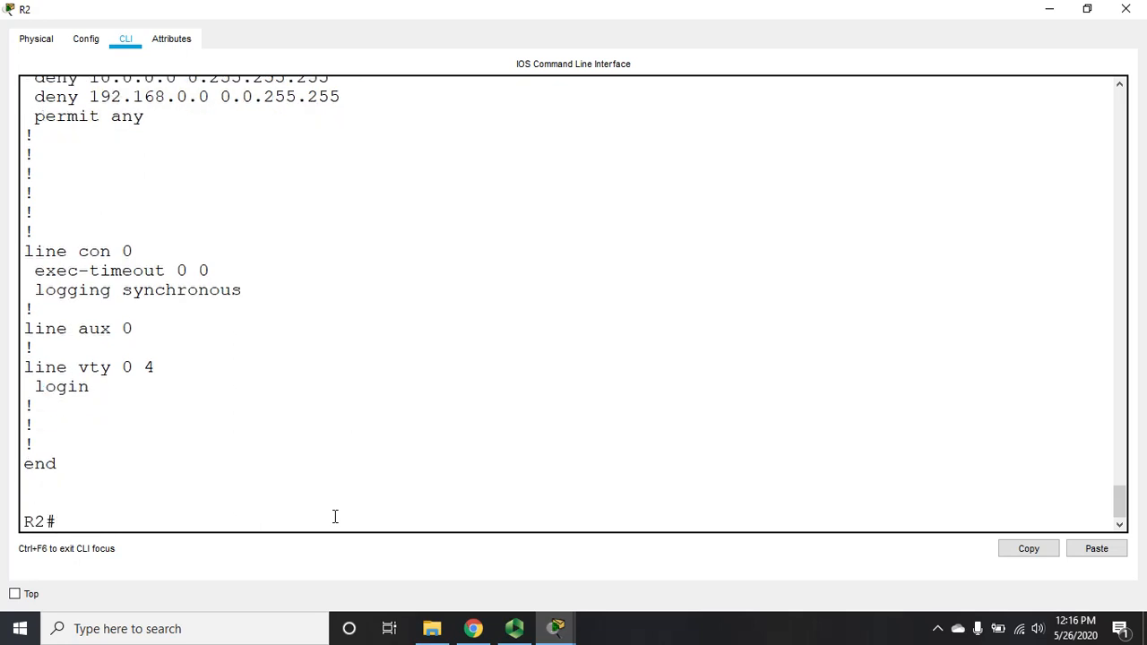
Step: Confirm in R2's routing table that the default route exits GigabitEthernet0/1, then minimize R2
text(sh ip route)
key(Return)
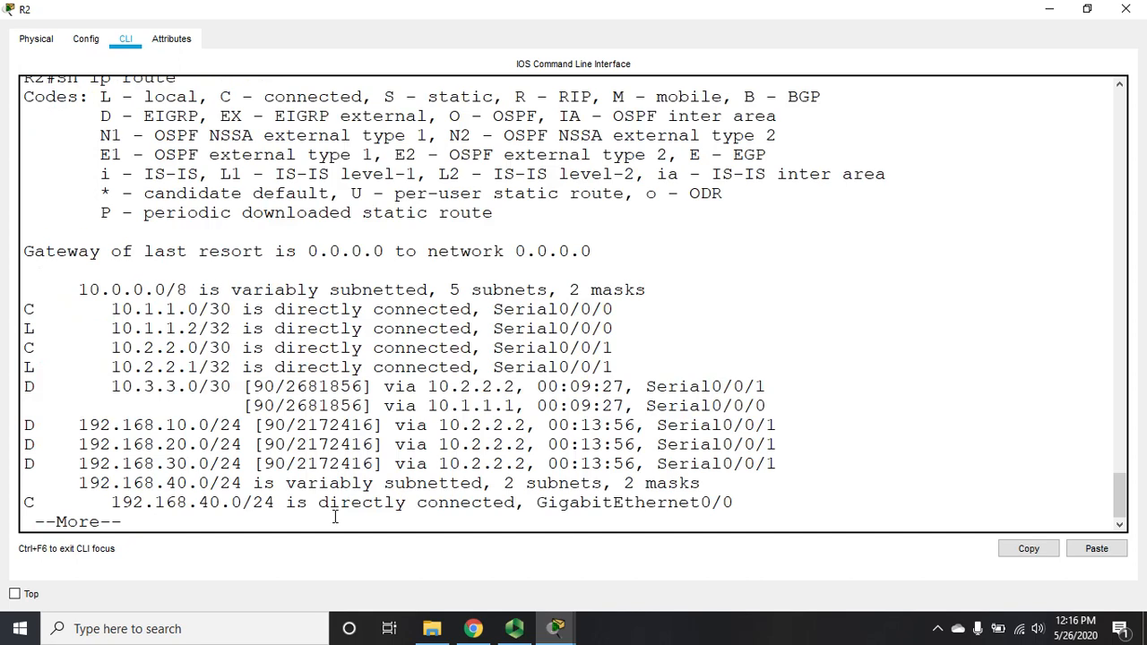
key(space)
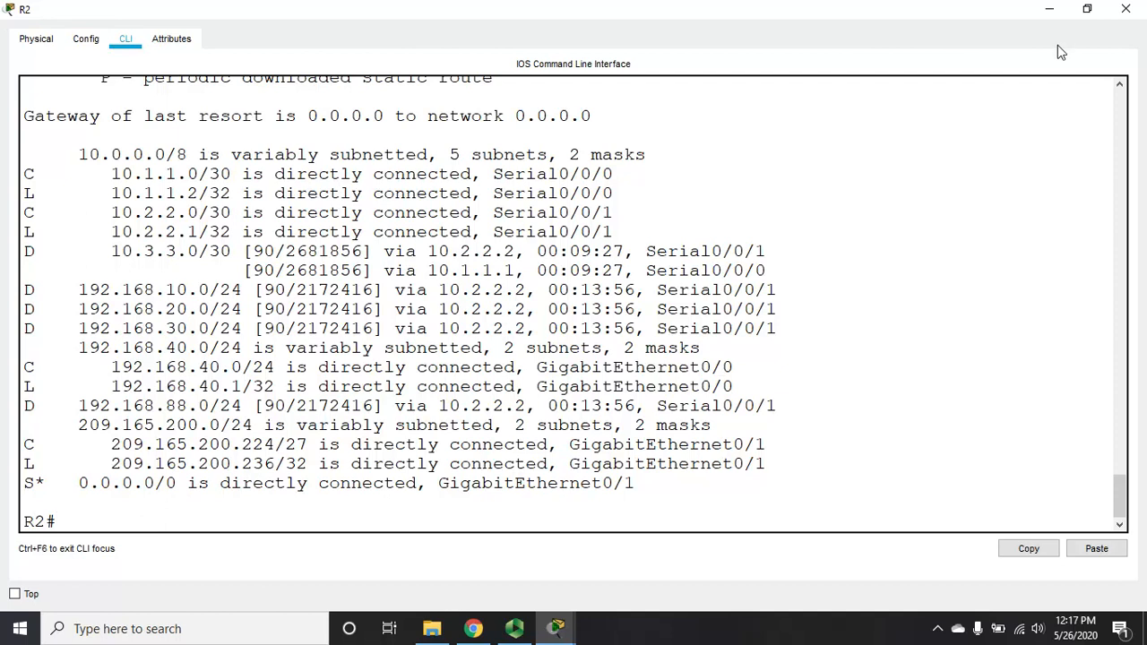
click(1053, 12)
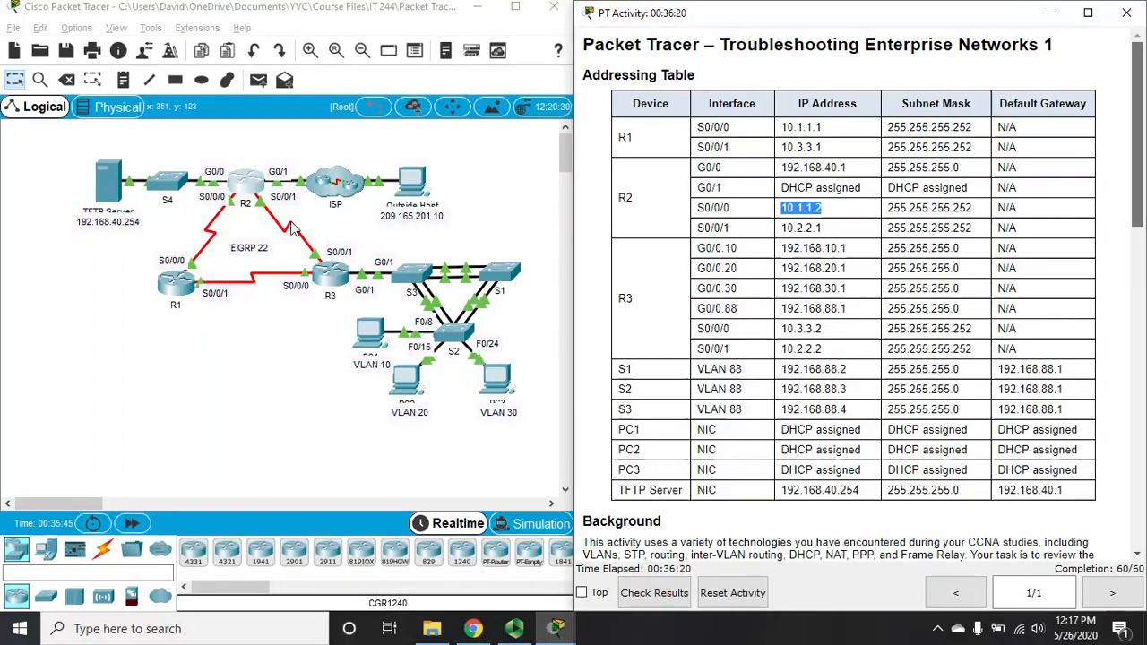
Step: Rerun PC1's ping to the TFTP server 192.168.40.254 and close PC1
click(363, 345)
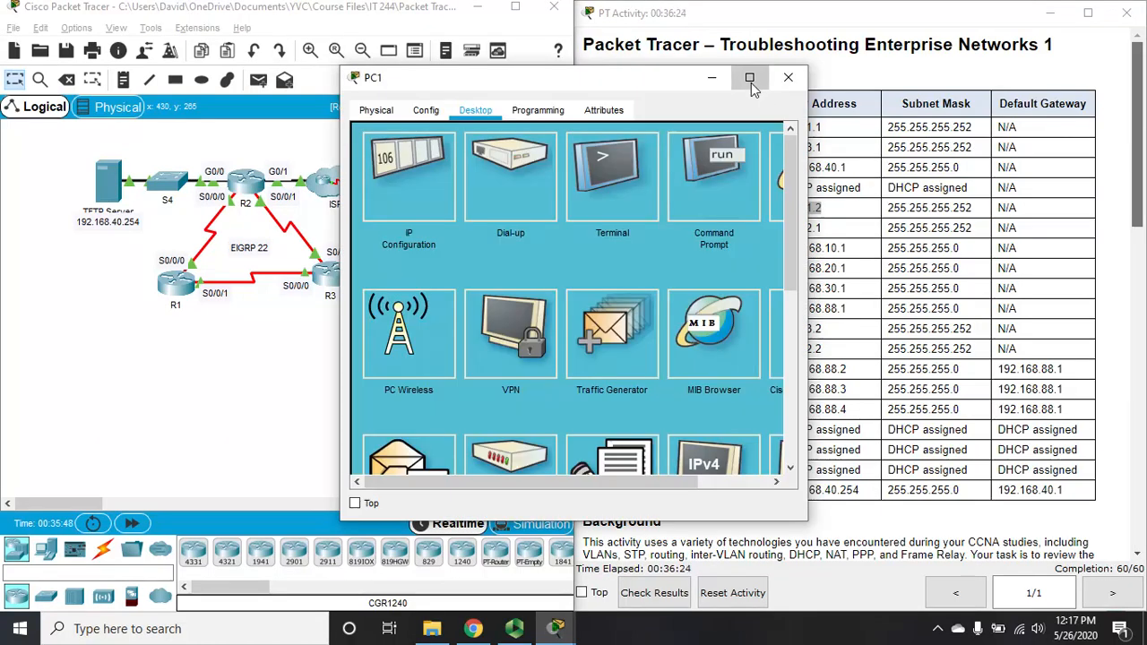
click(745, 79)
click(783, 112)
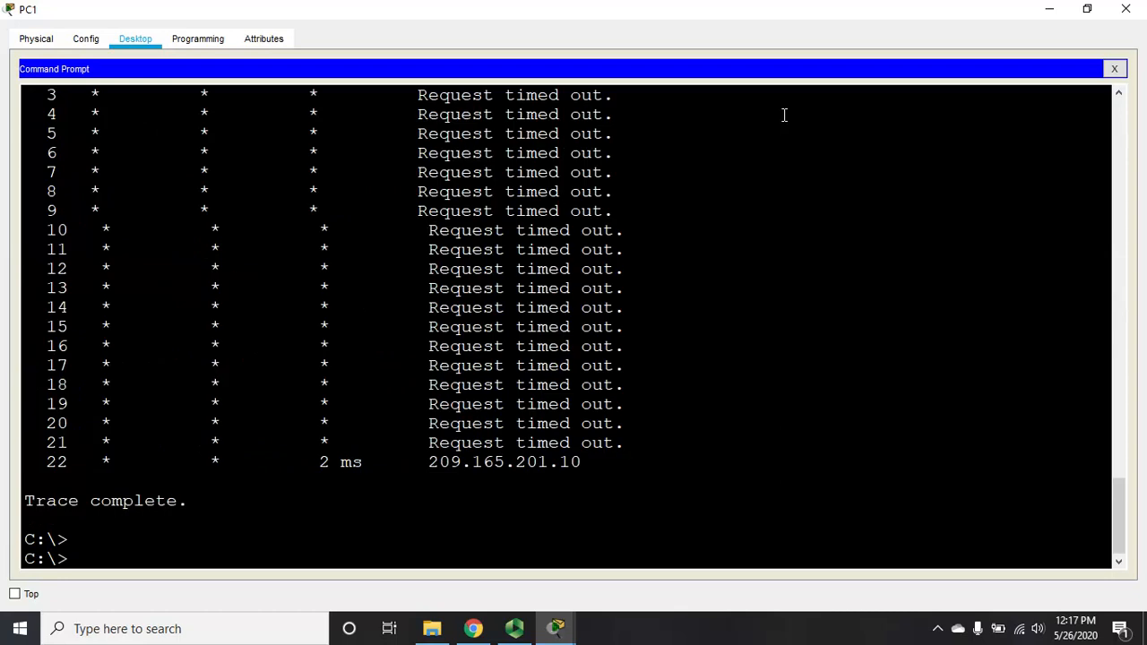
key(Up)
key(Up)
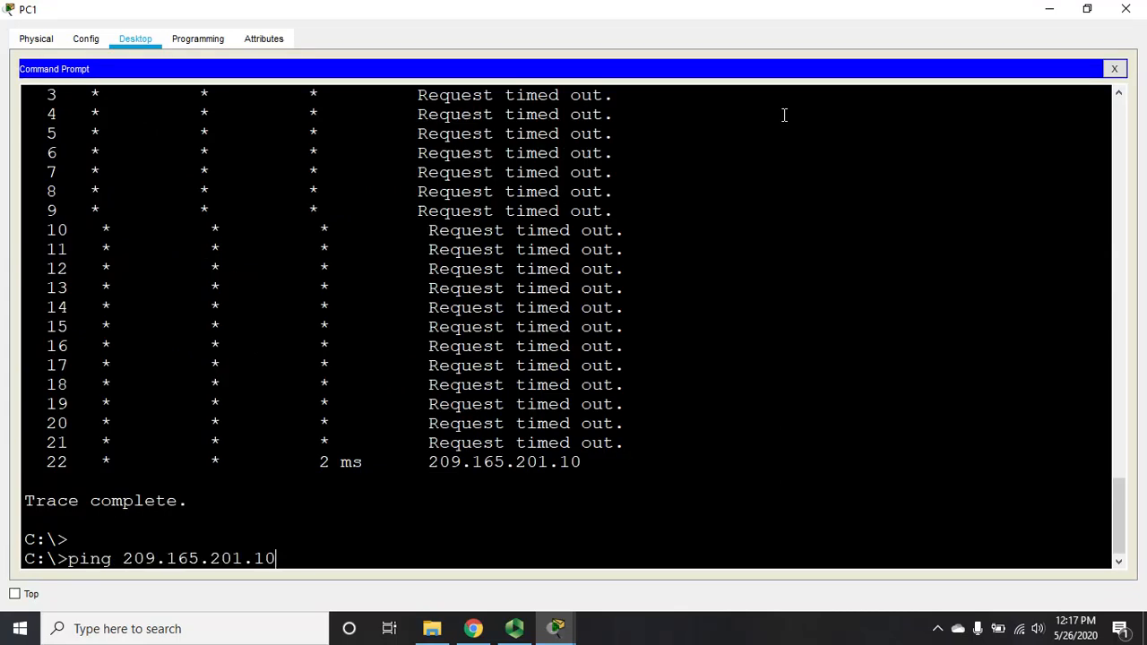
key(Return)
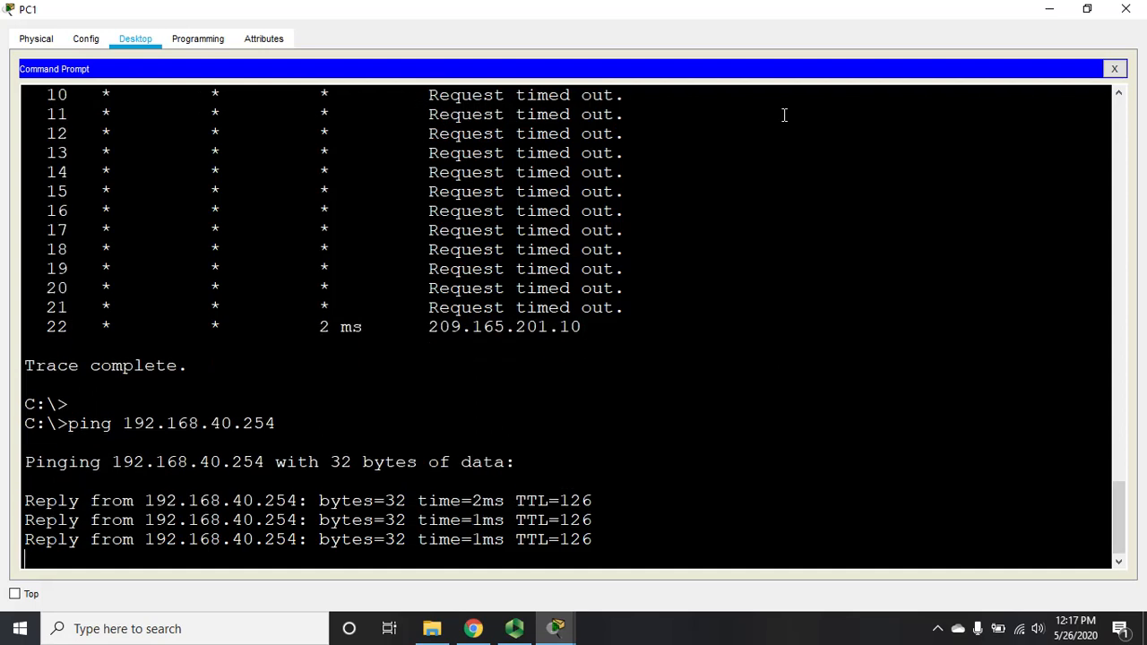
click(1131, 11)
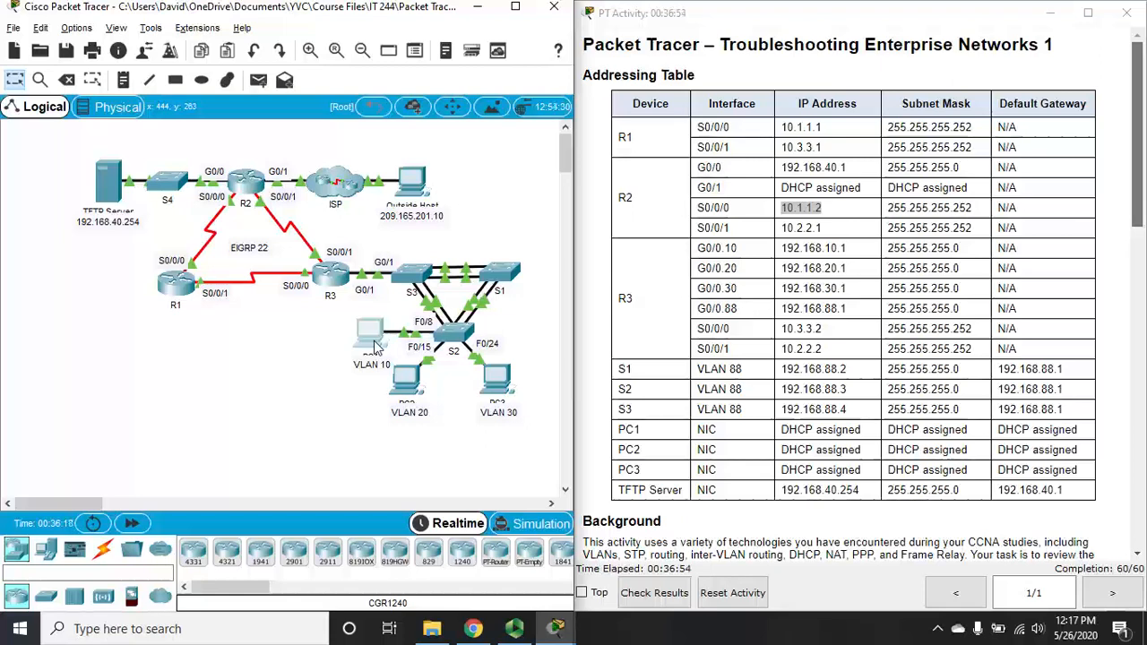
Step: Ping the outside host 209.165.201.10 from PC1's Command Prompt, getting 4/4 replies
click(376, 348)
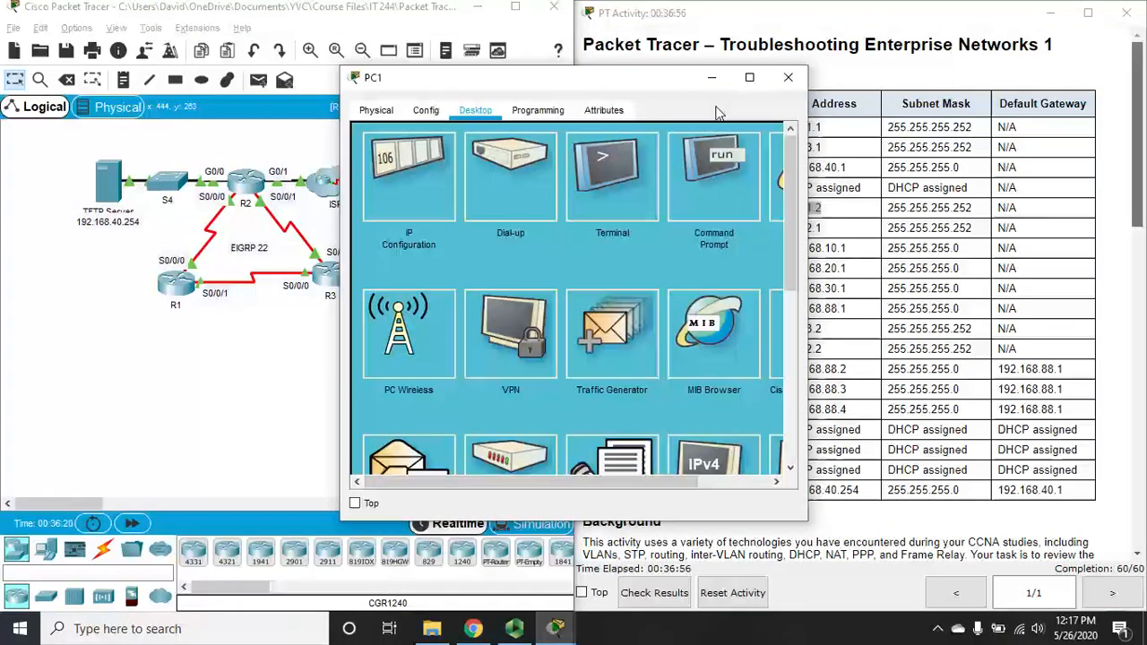
drag(651, 85, 859, 78)
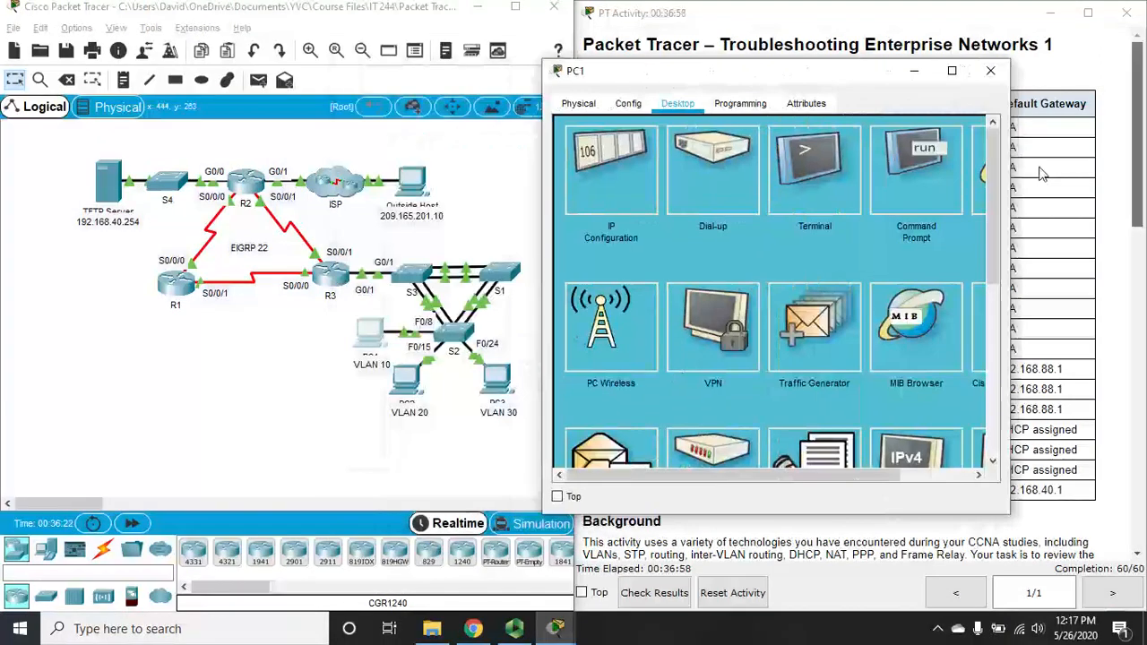
click(951, 185)
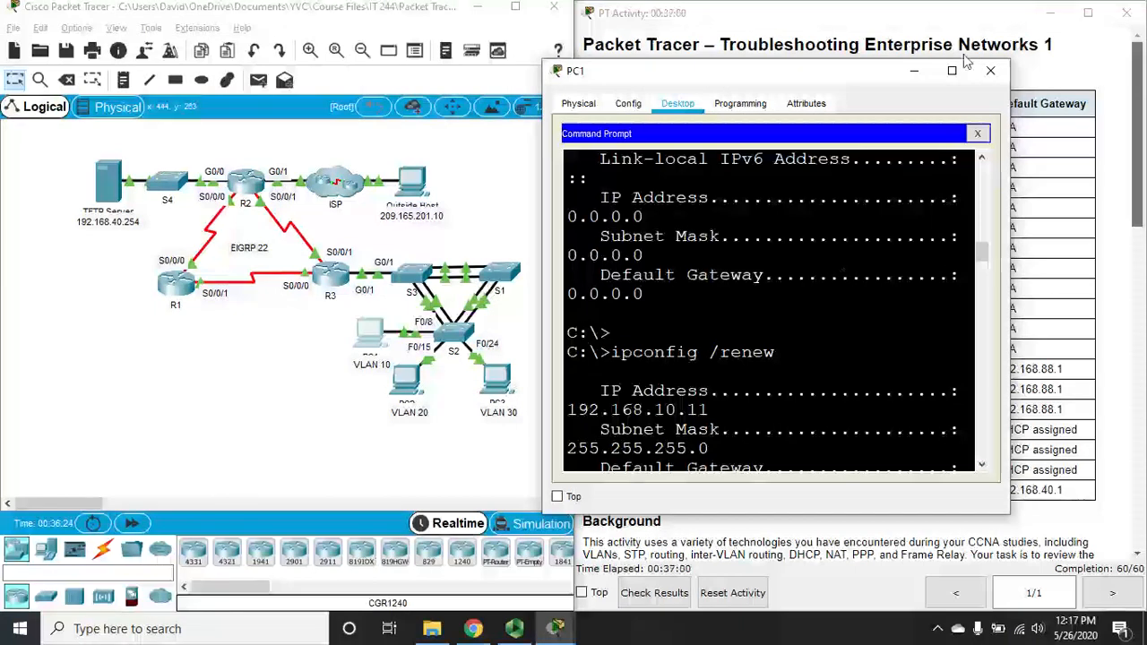
click(952, 70)
key(Return)
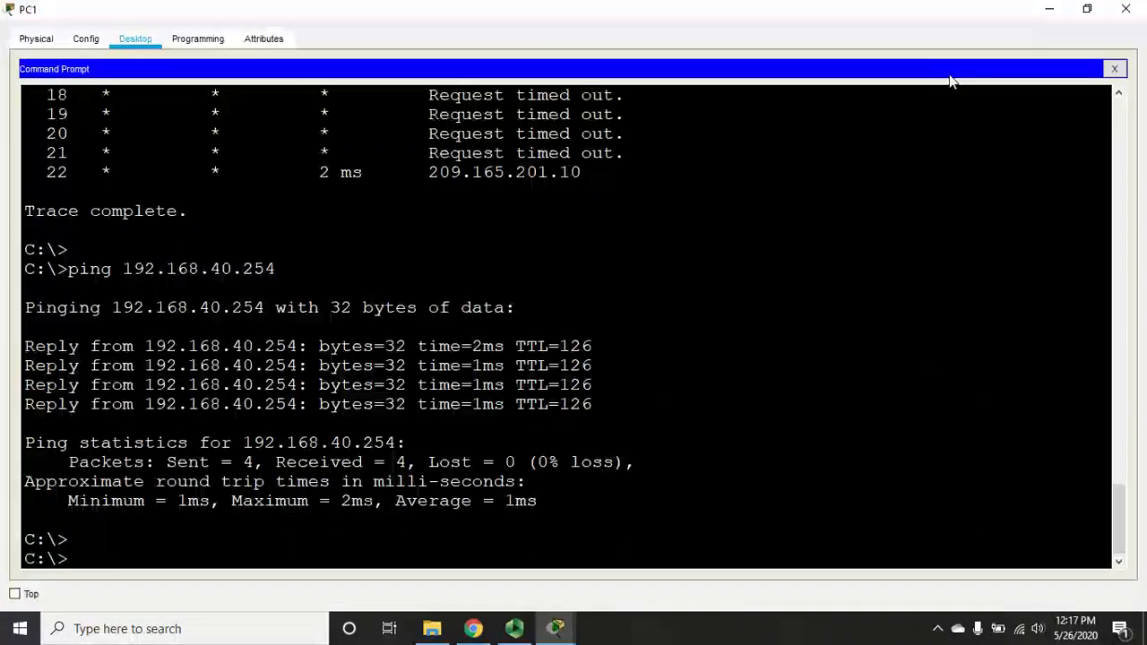
text(ping 20)
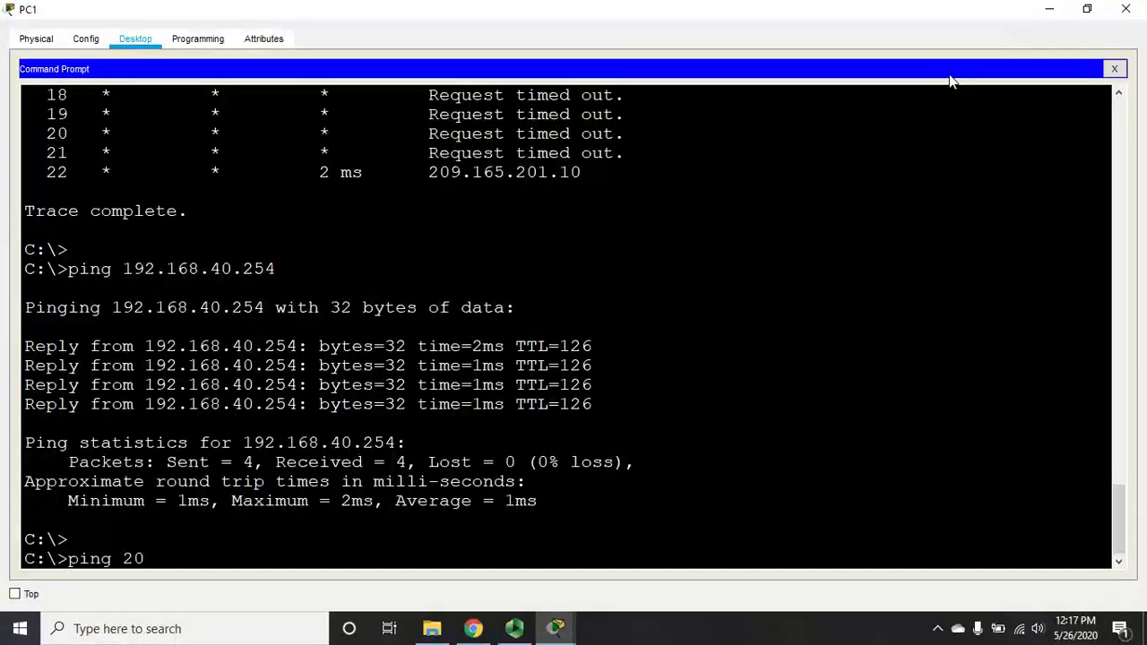
text(9.165.201.10)
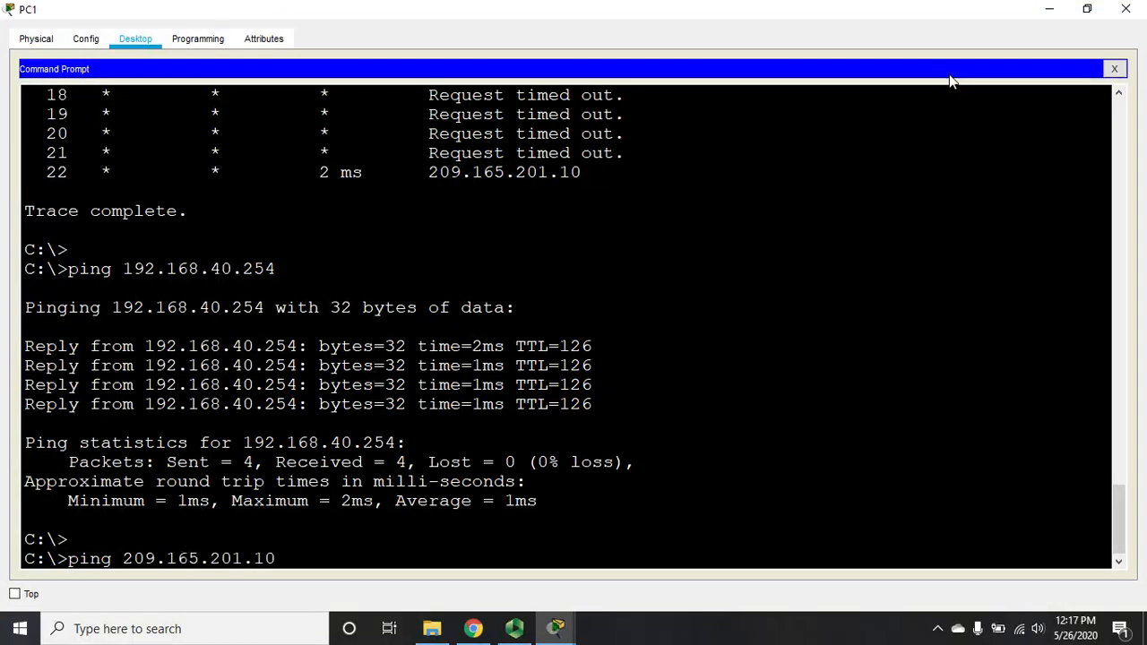
key(Return)
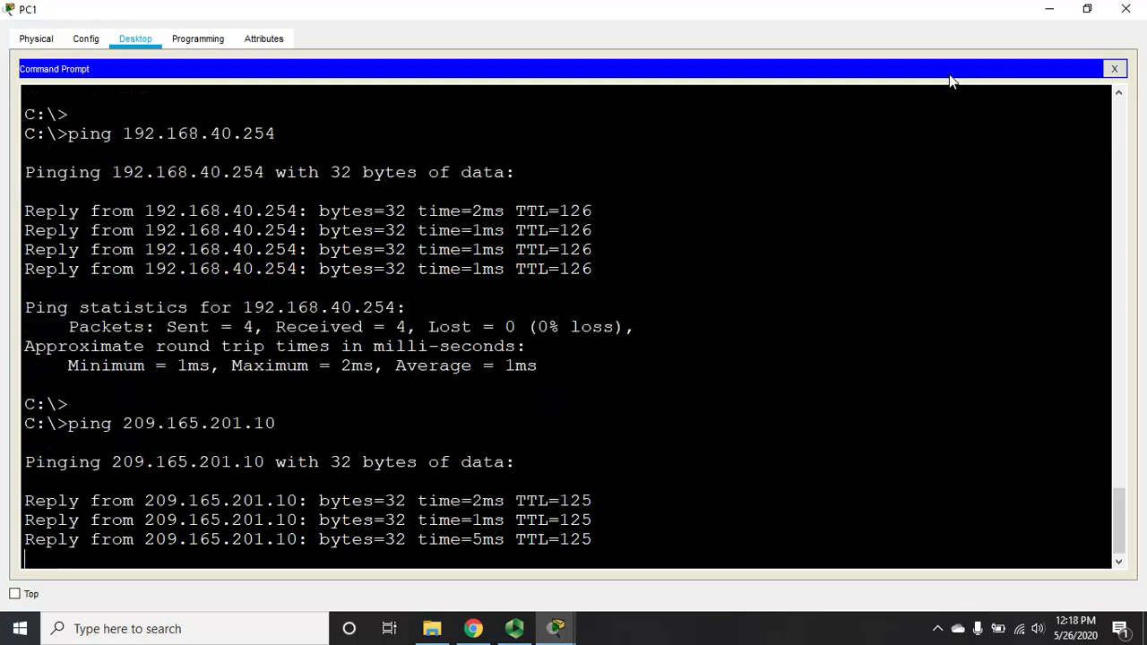
click(1126, 9)
Step: Ping 209.165.201.10 from PC2's Command Prompt, then close PC2
click(414, 386)
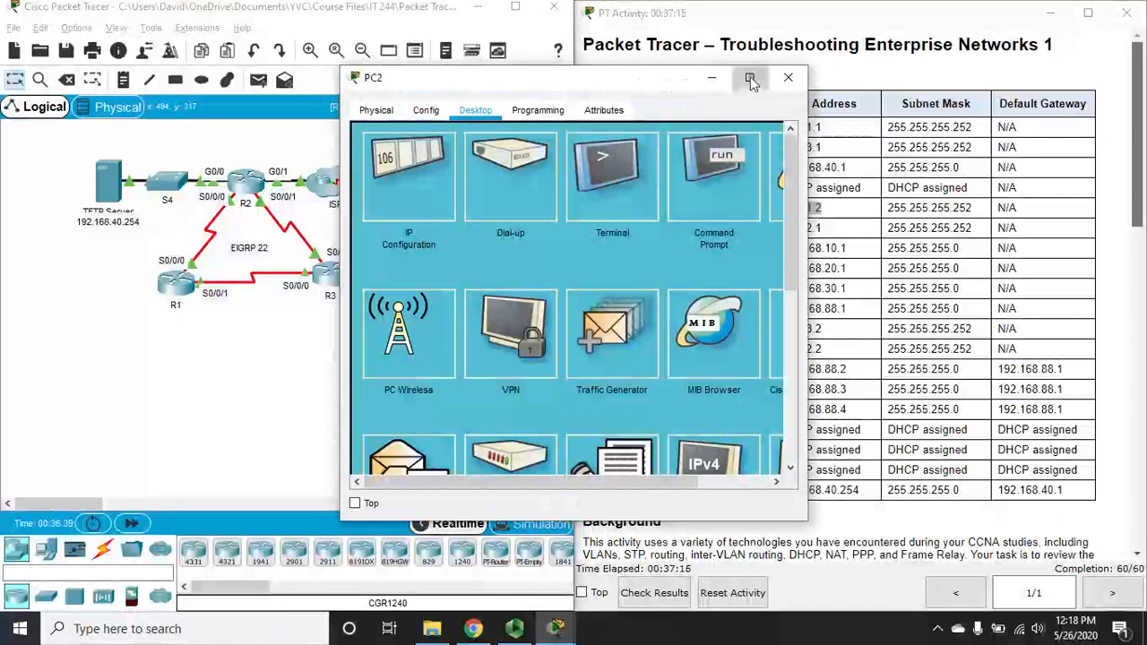
click(750, 78)
click(780, 106)
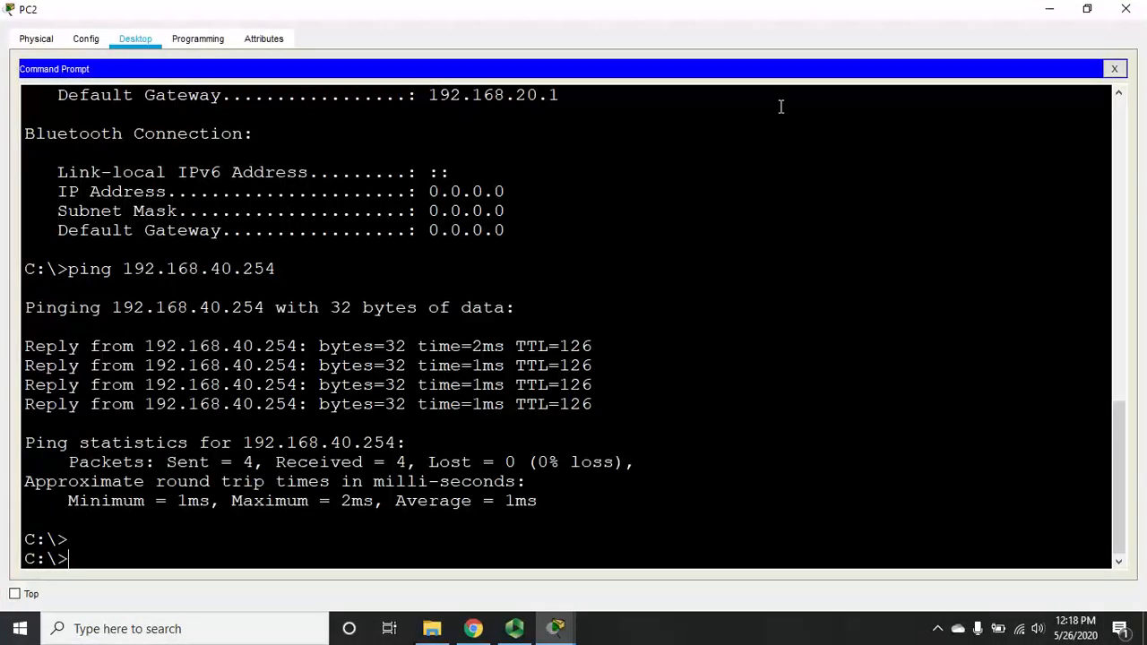
text(ping 209.165.)
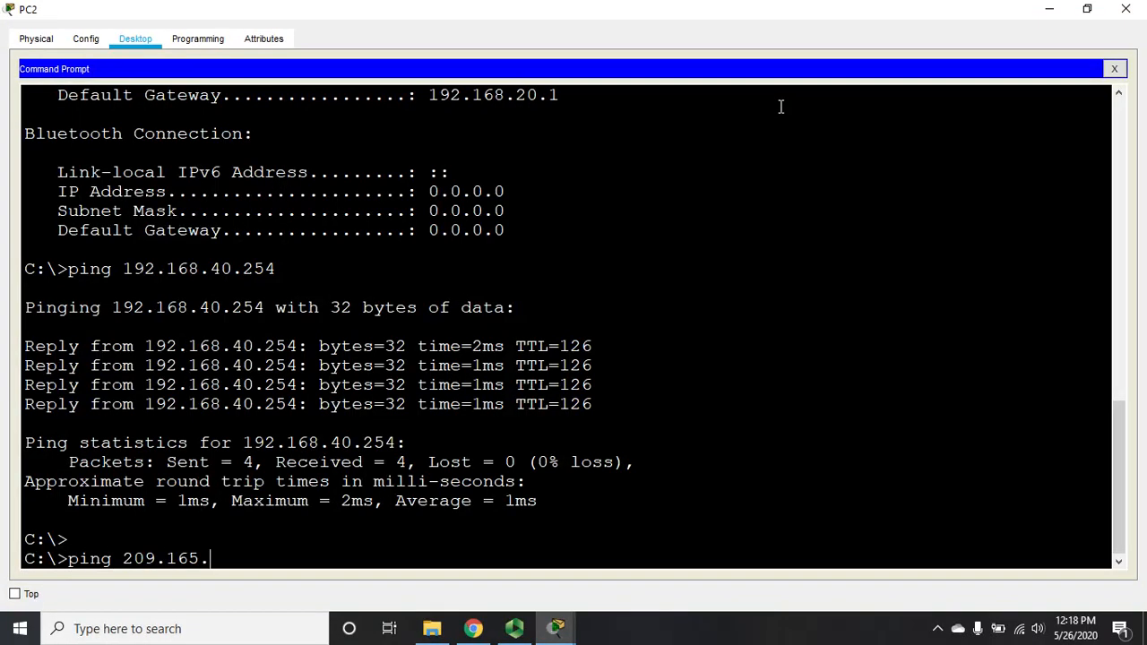
text(201.10)
key(Return)
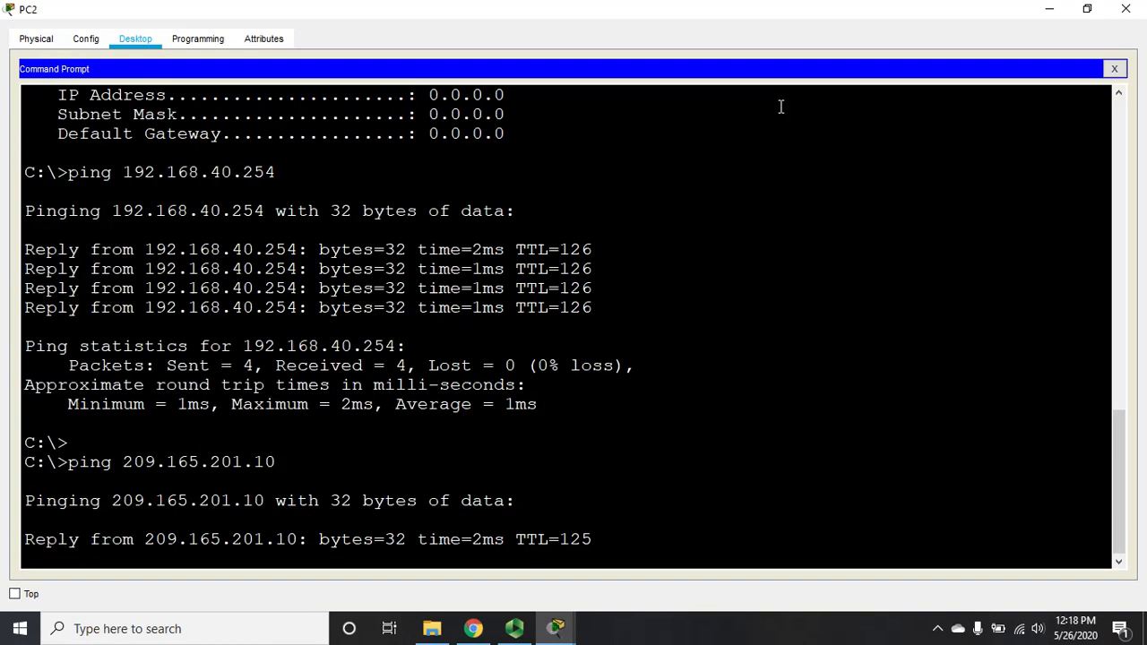
click(1128, 9)
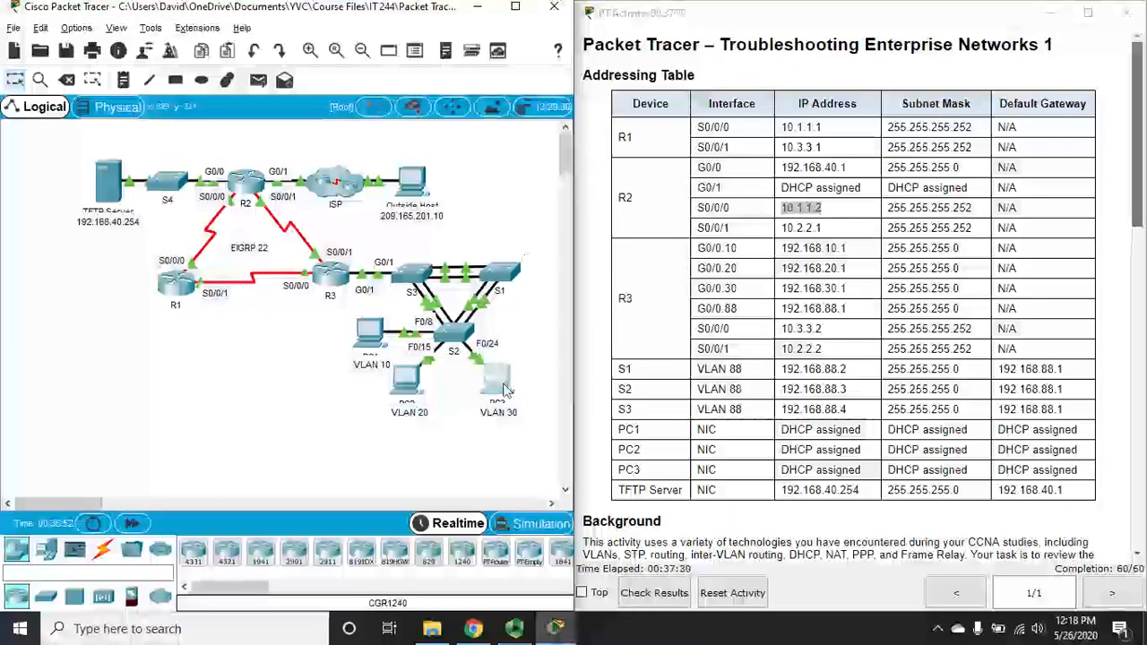
Step: Ping 209.165.201.10 from PC3's Command Prompt, getting 4/4 replies, then close PC3
click(504, 391)
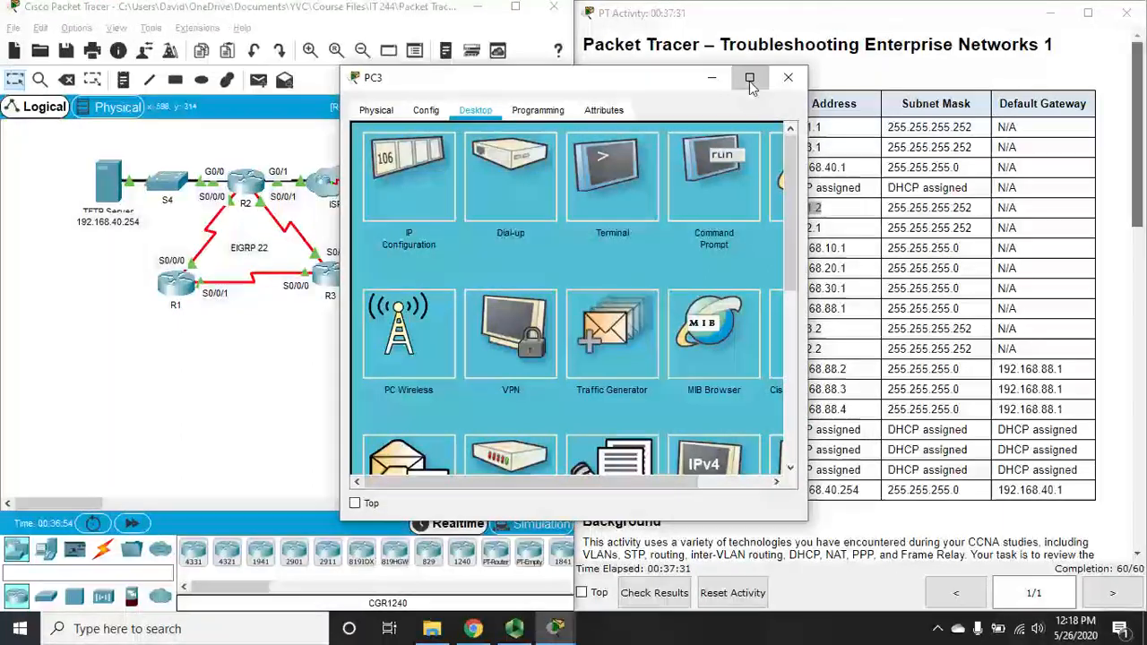
click(751, 83)
click(753, 106)
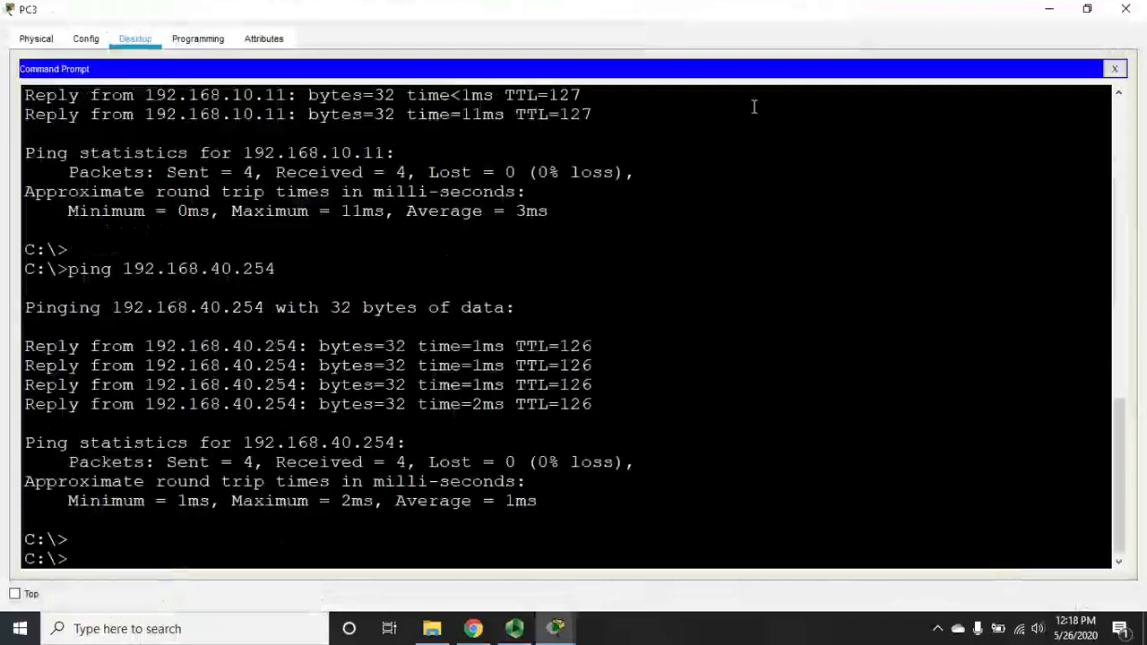
text(ping 20)
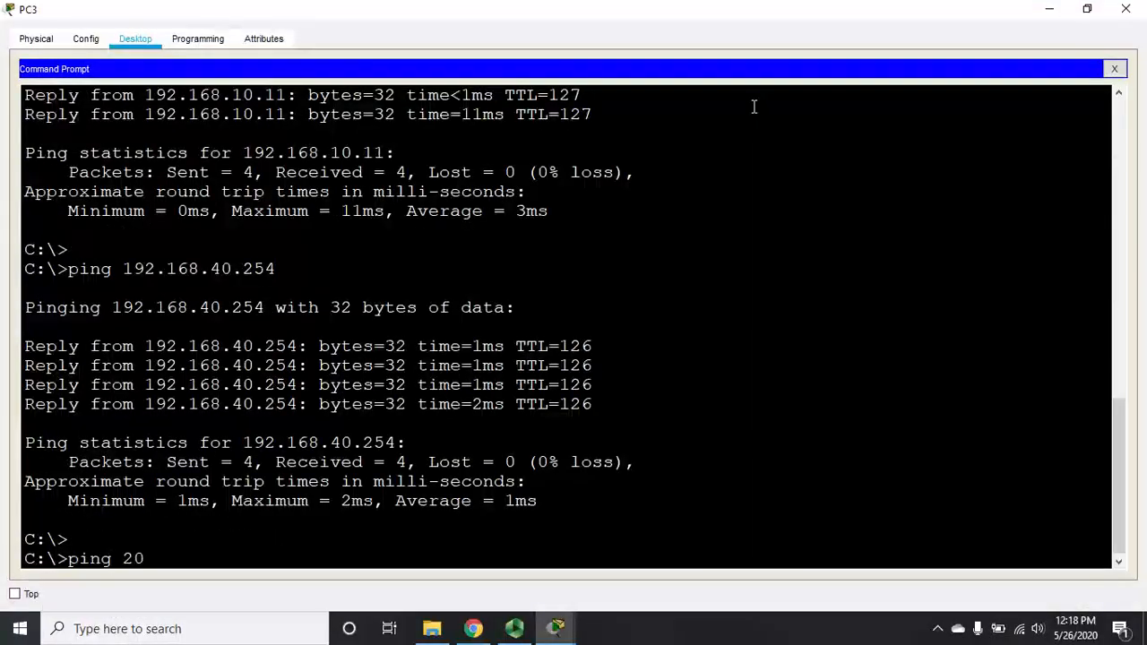
text(9.165.201.10)
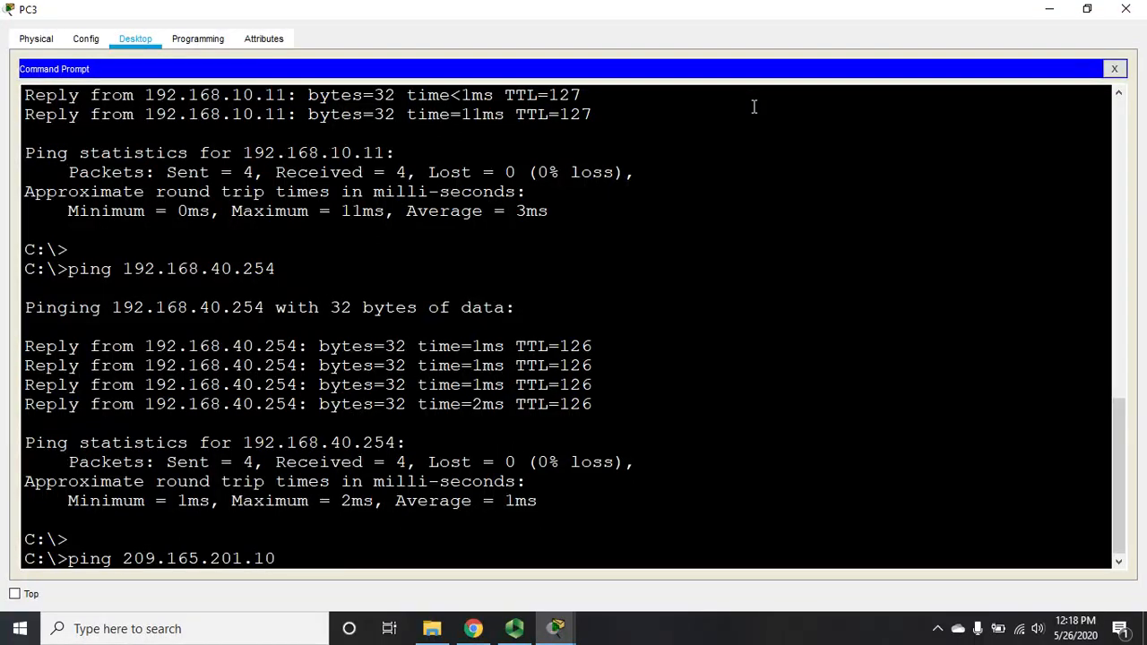
key(Return)
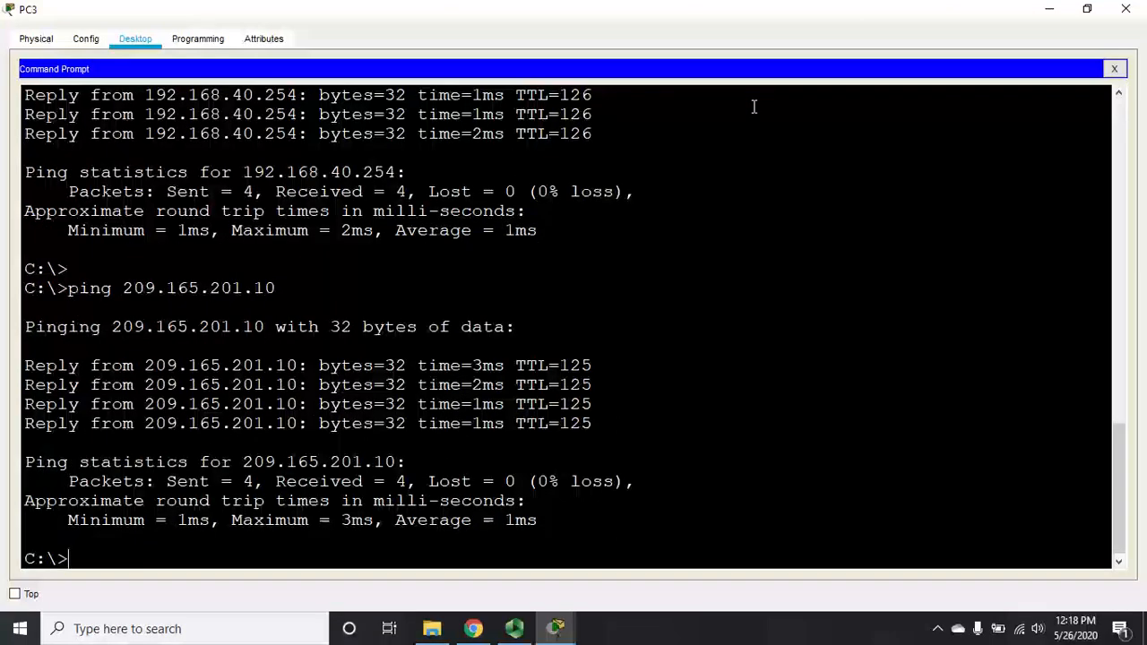
click(1126, 8)
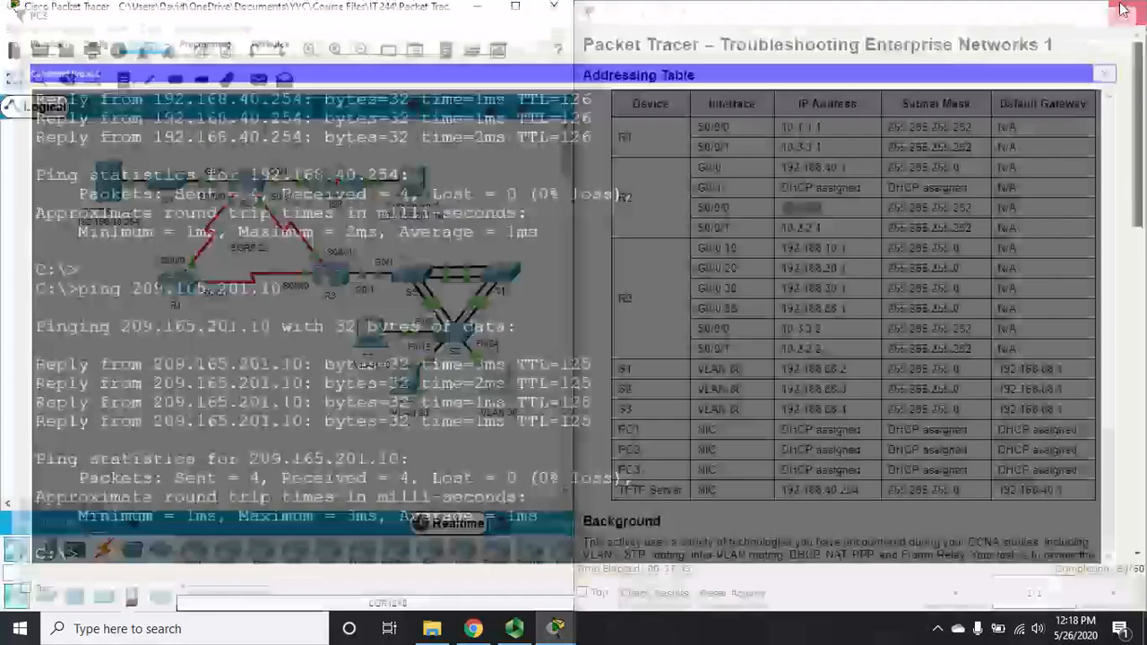
Step: Review R2's 'sh ip nat trans' table showing PC pings translated to 209.165.200.236, then close R2
click(251, 180)
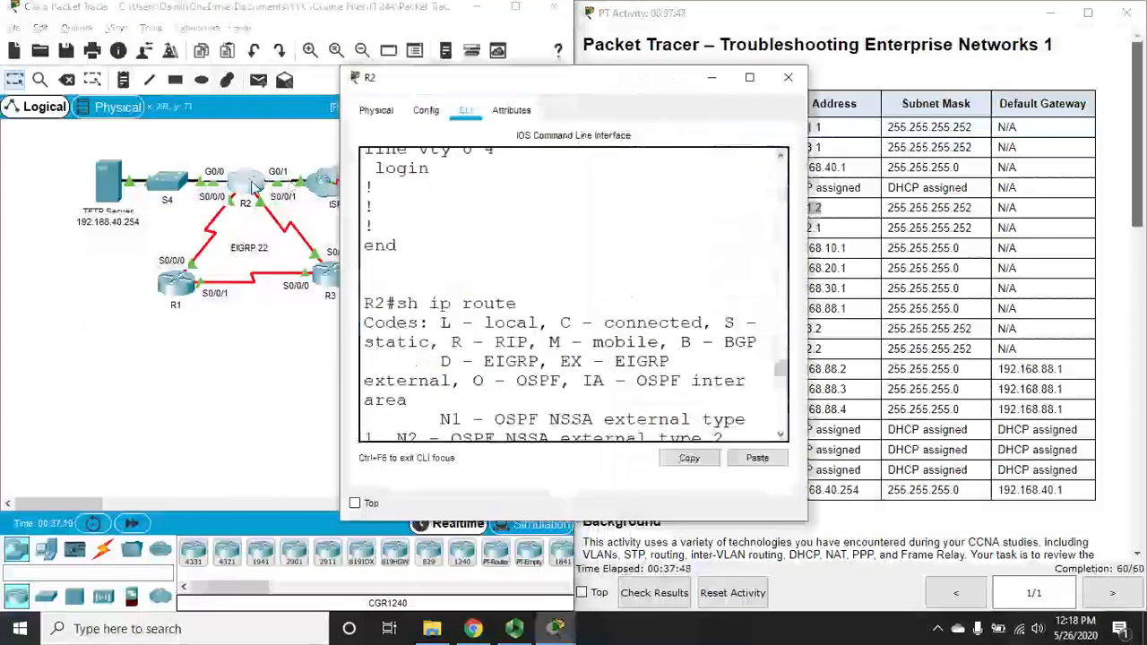
click(749, 79)
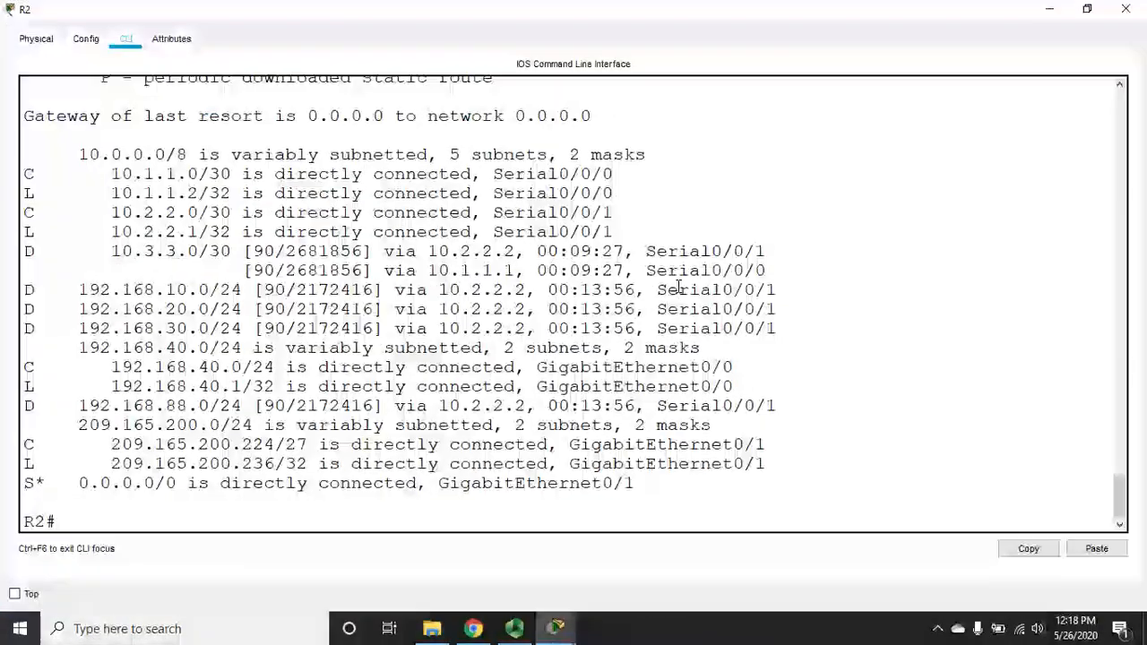
text(sh ip nat trans)
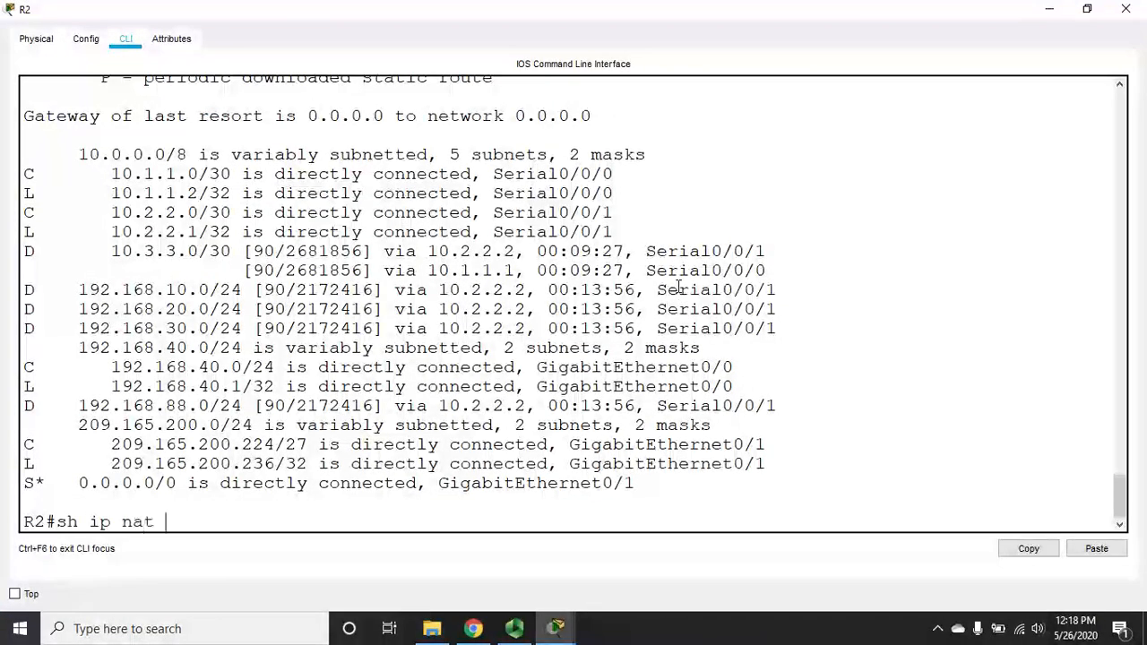
key(Return)
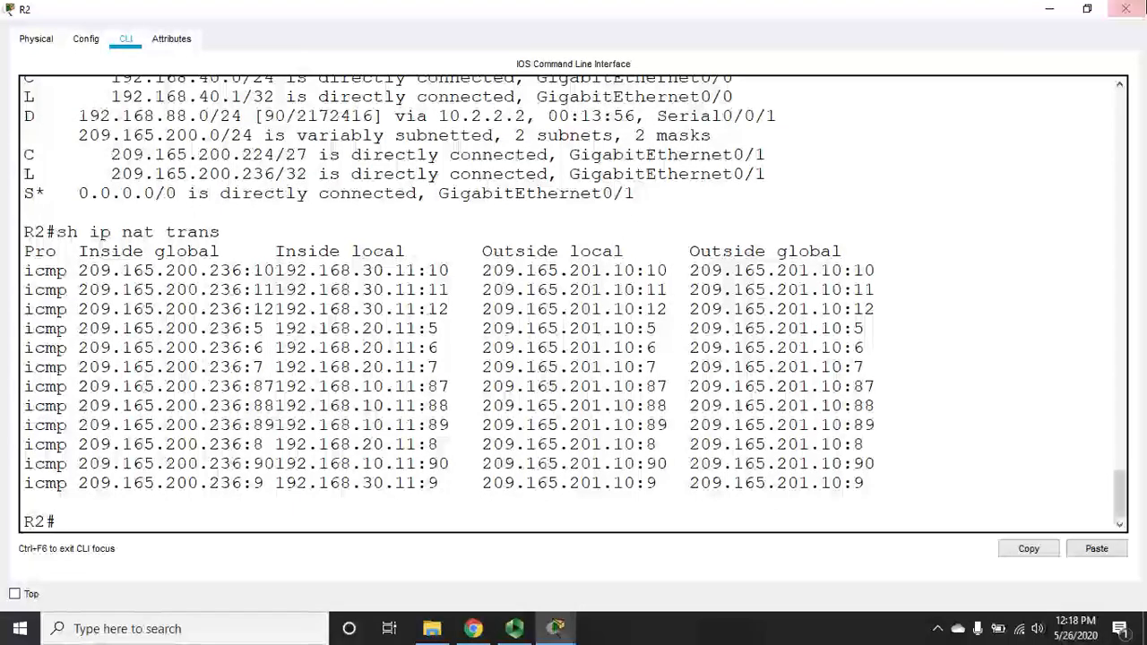
click(1126, 11)
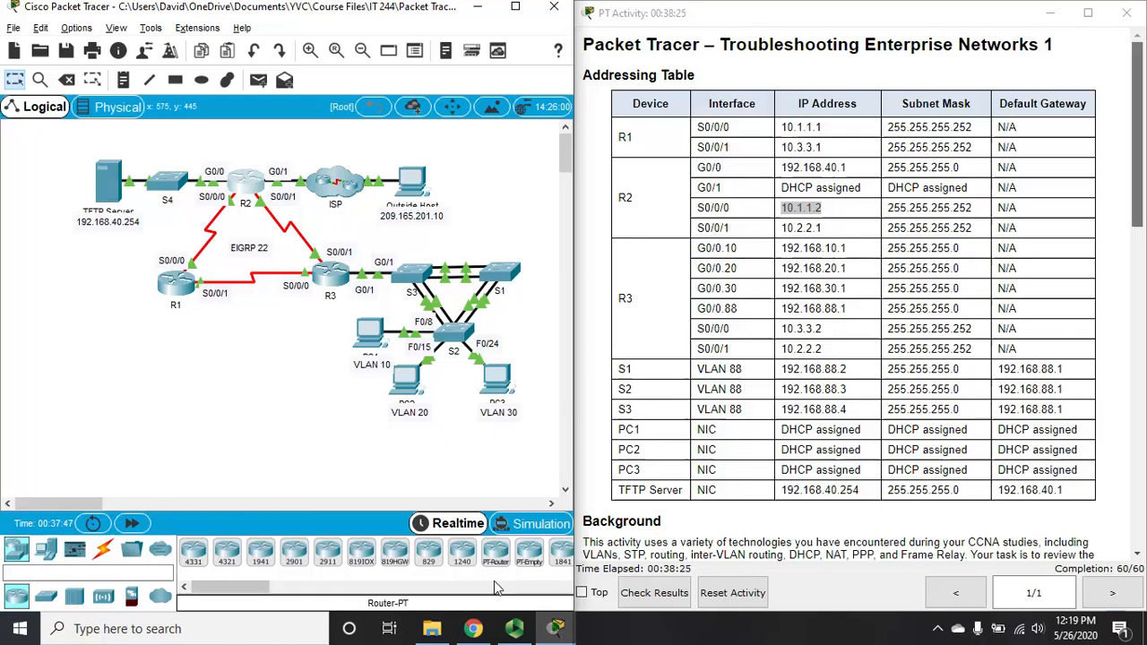
click(513, 630)
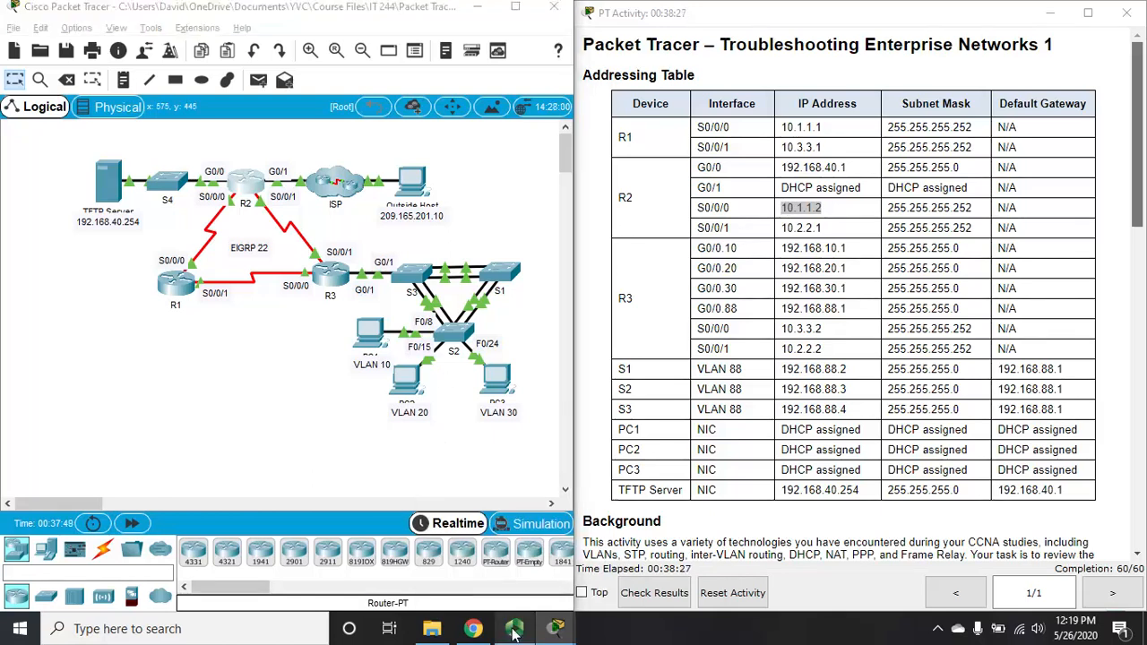